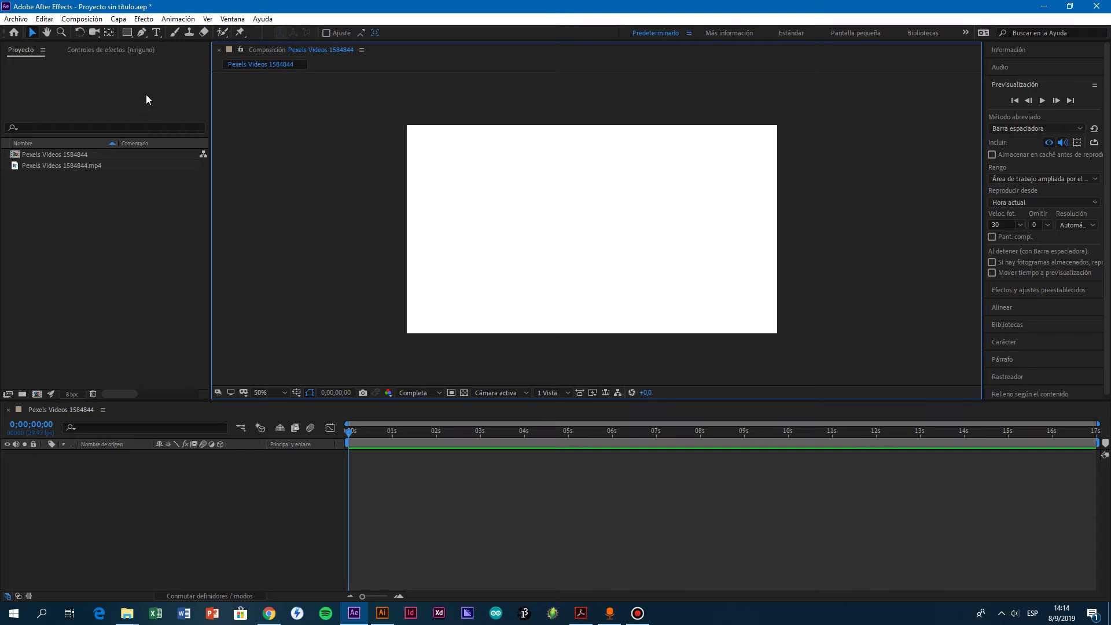
Step: Review the basic settings of the Pexels Videos 1584844 composition, leaving them as they are
{"action": "left_click", "coordinate": [118, 18]}
{"action": "mouse_move", "coordinate": [81, 18]}
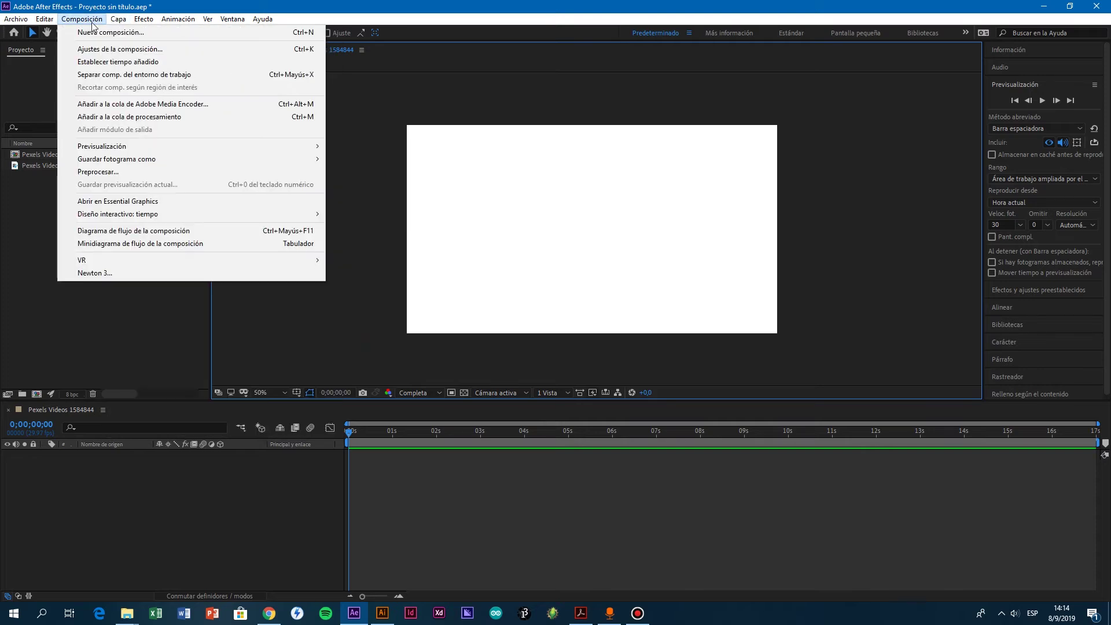
{"action": "left_click", "coordinate": [83, 51]}
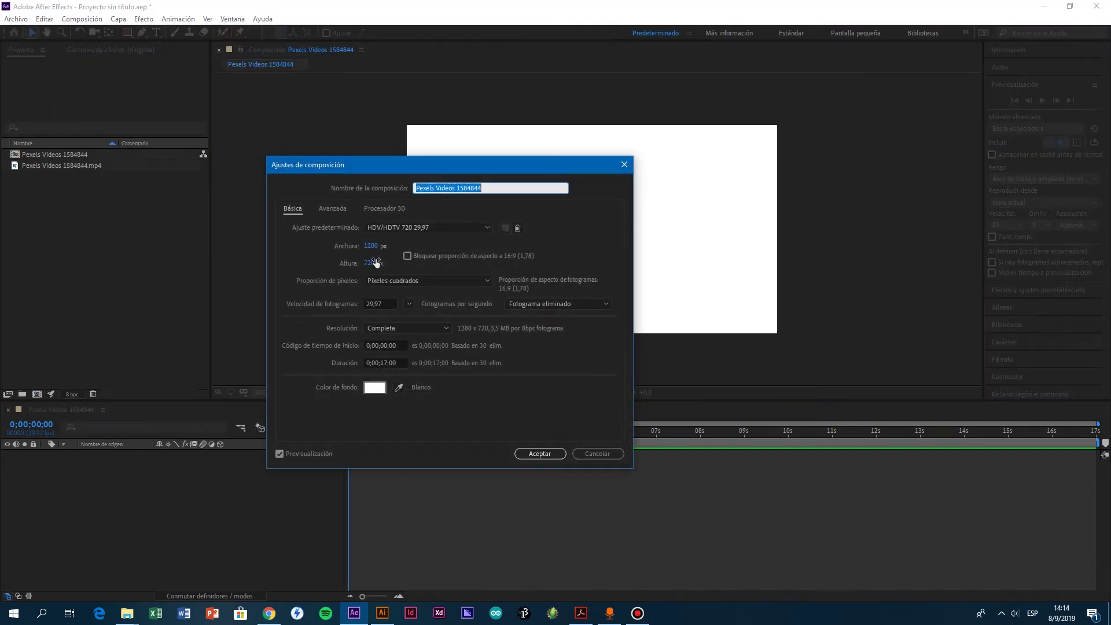
{"action": "left_click", "coordinate": [602, 455]}
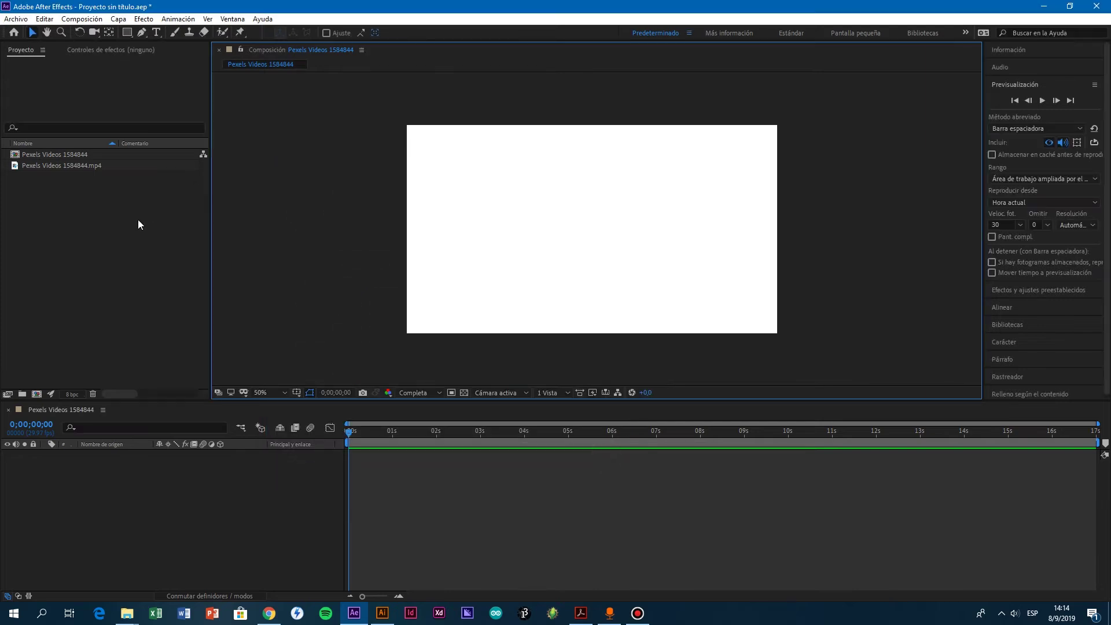
Step: Add the Pexels Videos 1584844.mp4 footage to the composition's timeline as a layer
{"action": "left_click", "coordinate": [76, 166]}
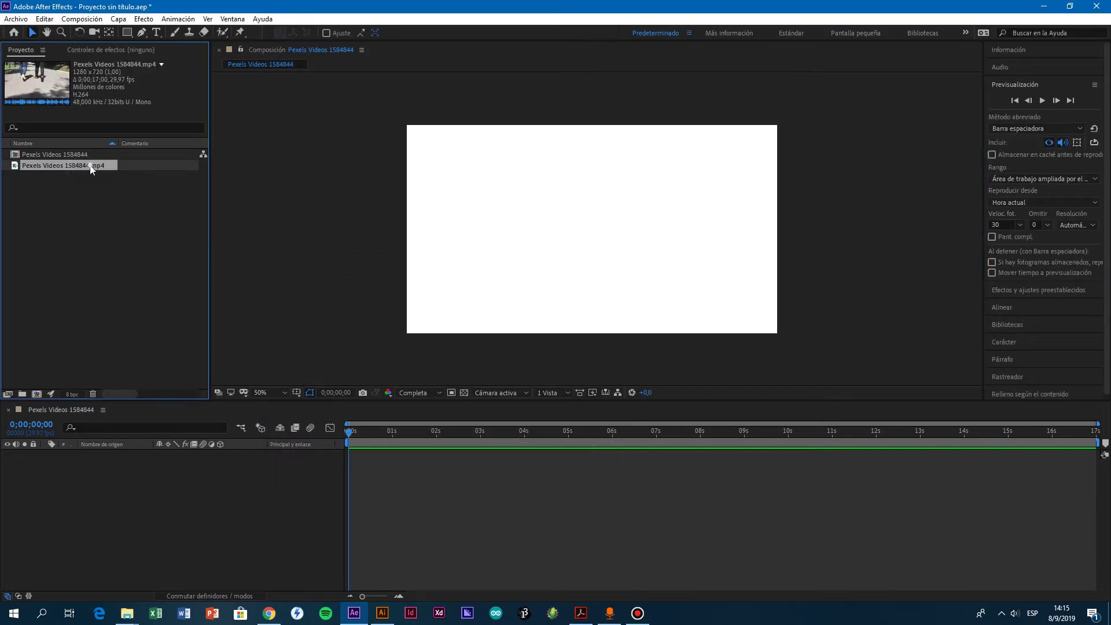
{"action": "left_click_drag", "start_coordinate": [91, 169], "coordinate": [186, 485]}
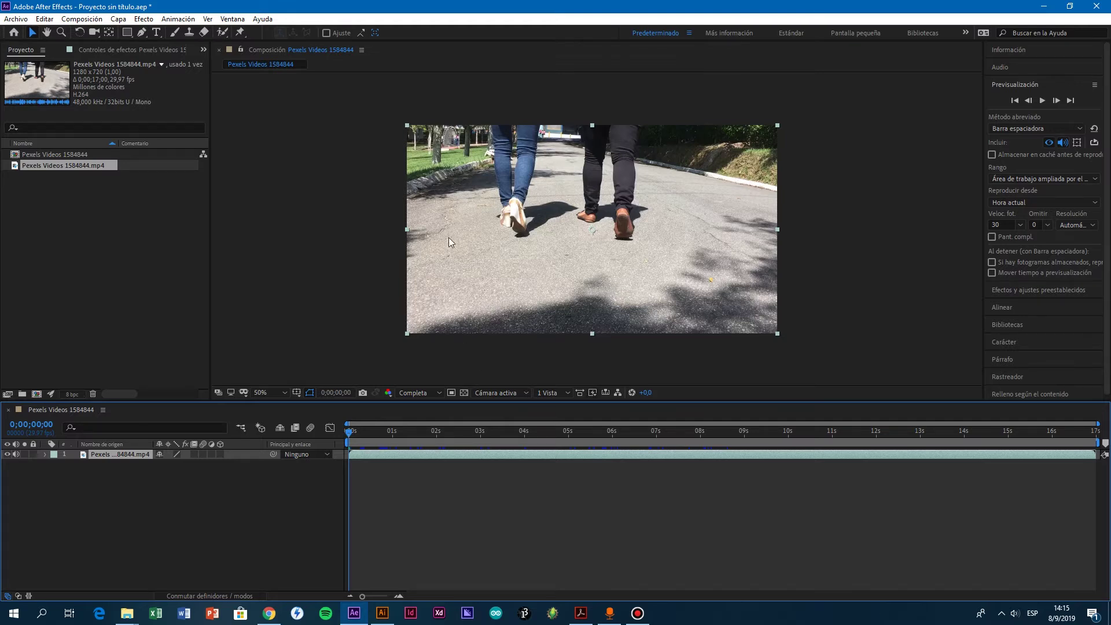
Step: Examine the footage frame closely in the composition viewer, from the trees to the walkers' legs and shoes
{"action": "key", "text": "period"}
{"action": "key", "text": "period"}
{"action": "key", "text": "comma"}
{"action": "key", "text": "comma"}
{"action": "left_click_drag", "start_coordinate": [430, 146], "coordinate": [454, 172]}
{"action": "scroll", "coordinate": [454, 173], "scroll_direction": "up", "scroll_amount": 2}
{"action": "left_click_drag", "start_coordinate": [466, 213], "coordinate": [689, 372]}
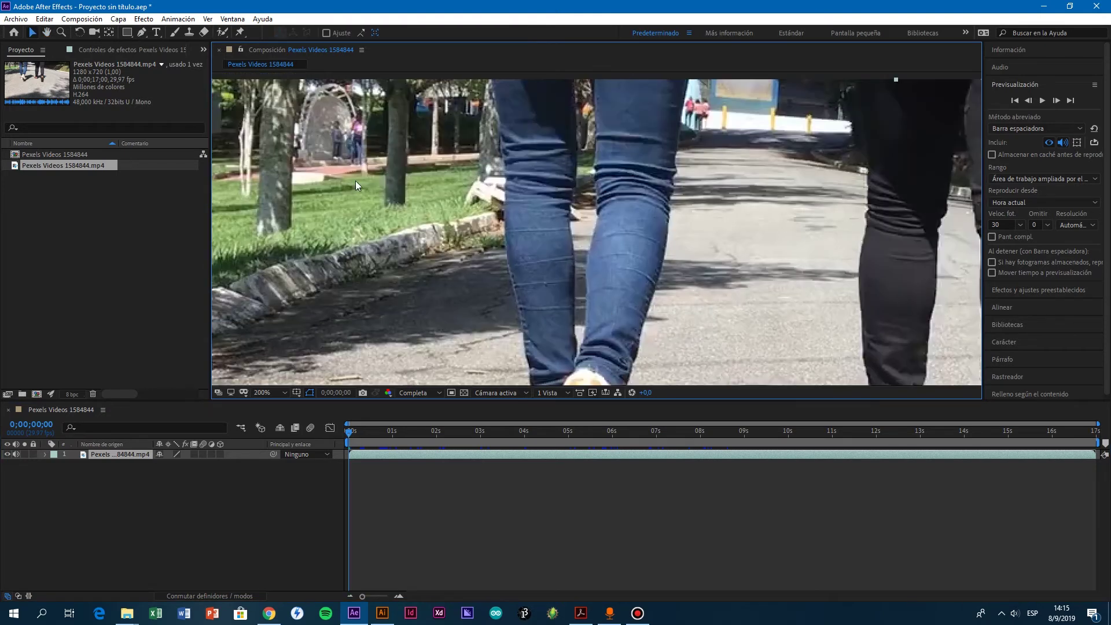
{"action": "scroll", "coordinate": [612, 186], "scroll_direction": "down", "scroll_amount": 5}
{"action": "scroll", "coordinate": [497, 224], "scroll_direction": "up", "scroll_amount": 4}
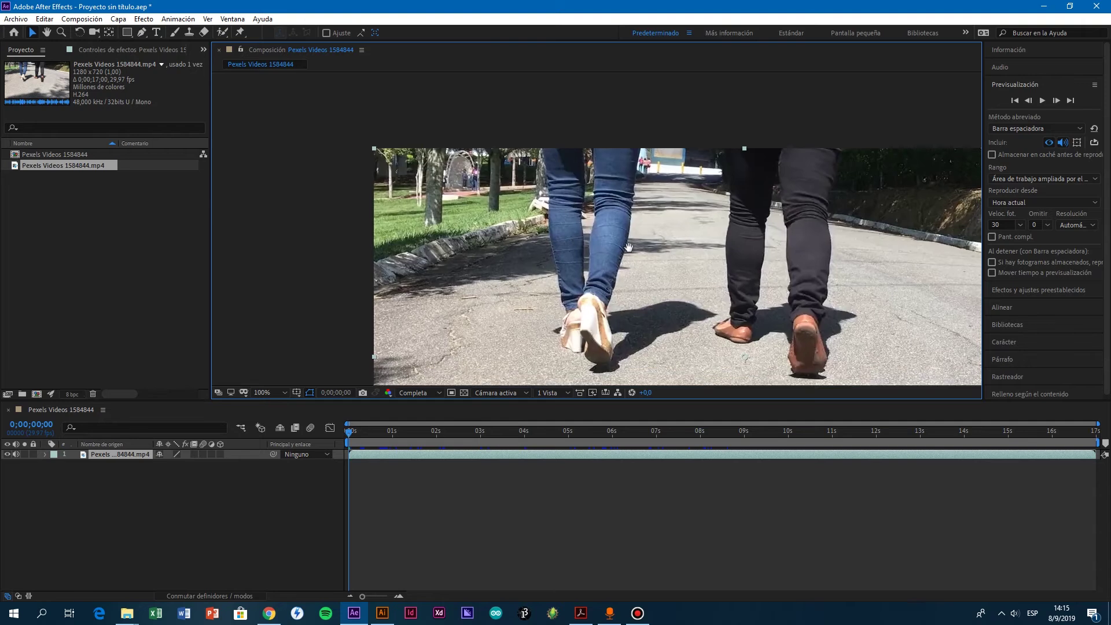
{"action": "scroll", "coordinate": [612, 266], "scroll_direction": "down", "scroll_amount": 5}
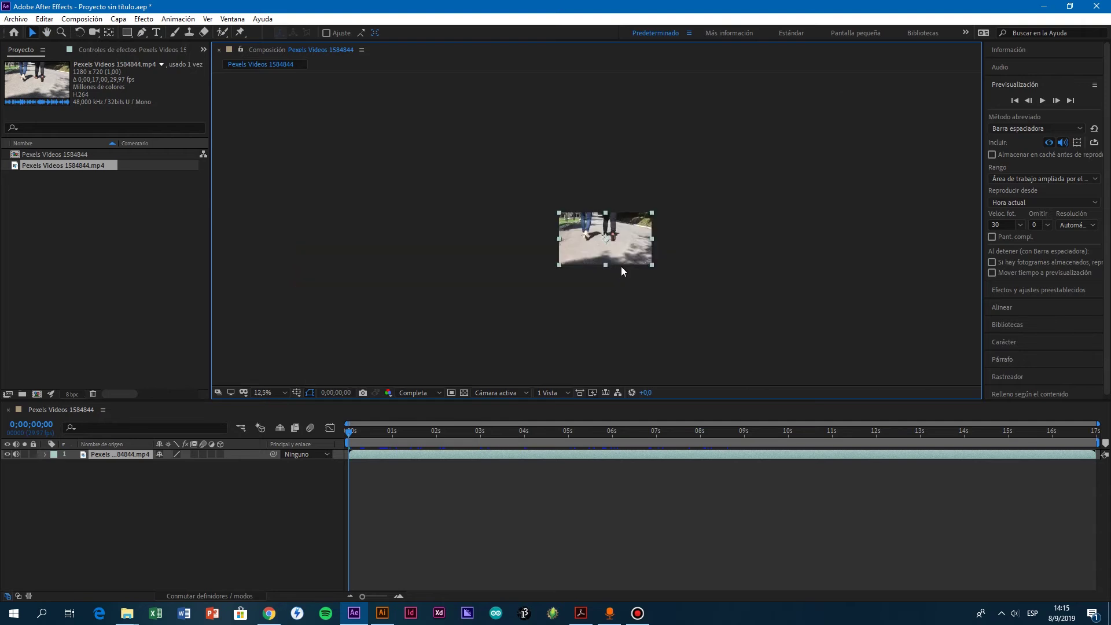
{"action": "scroll", "coordinate": [617, 267], "scroll_direction": "up", "scroll_amount": 4}
{"action": "left_click_drag", "start_coordinate": [631, 258], "coordinate": [596, 217]}
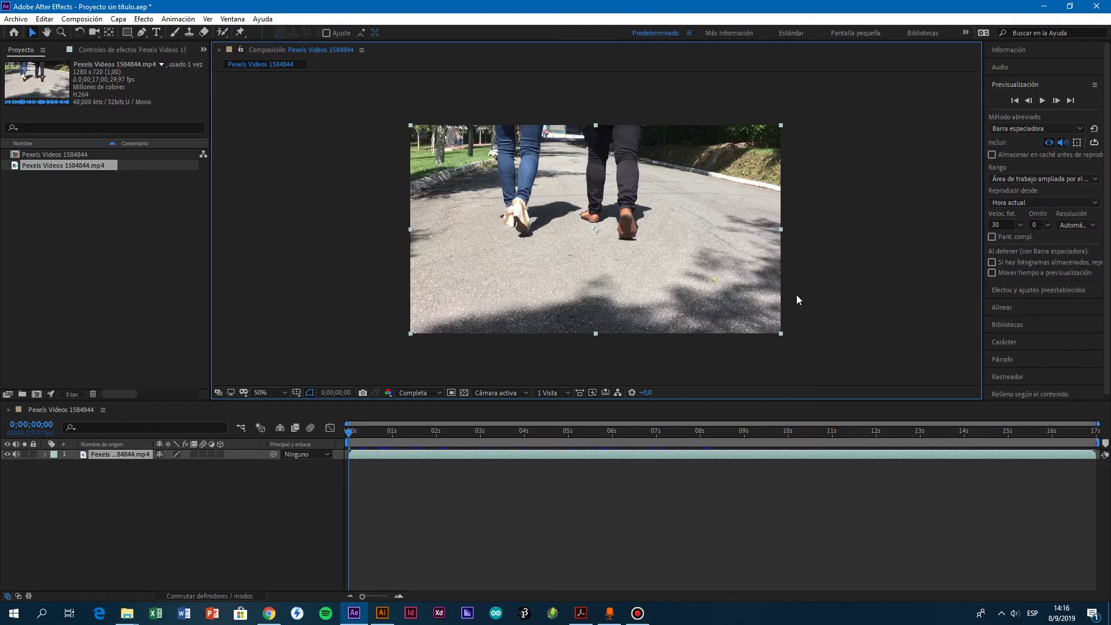
Step: Search the effects and presets for "apli" and select the color lookup table effect under Utilidad
{"action": "left_click", "coordinate": [1028, 291]}
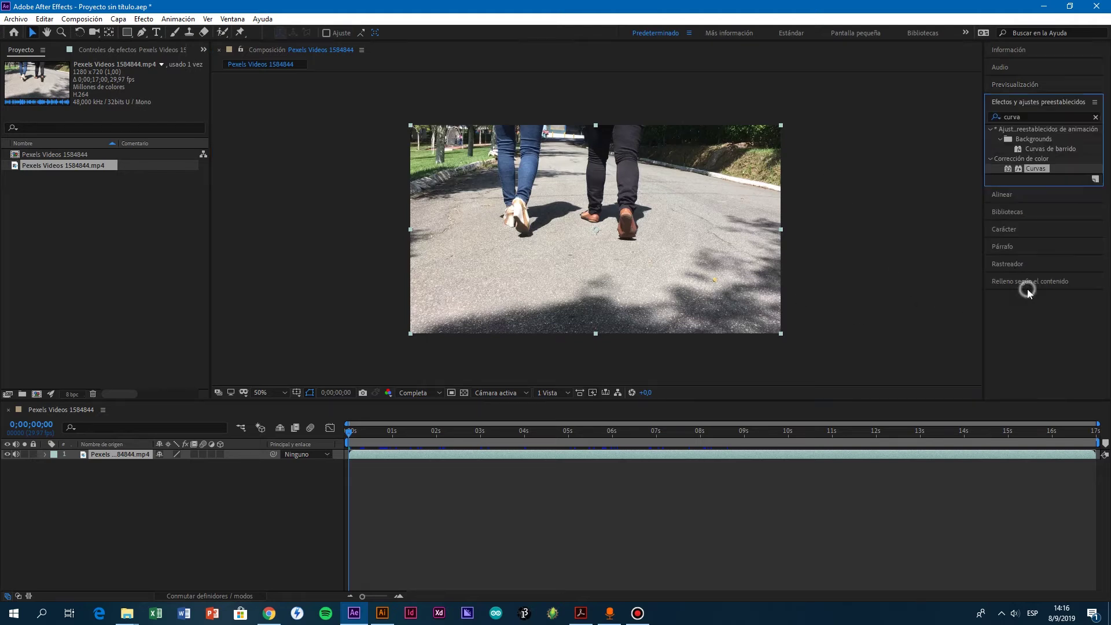
{"action": "left_click", "coordinate": [1096, 117]}
{"action": "left_click", "coordinate": [1022, 115]}
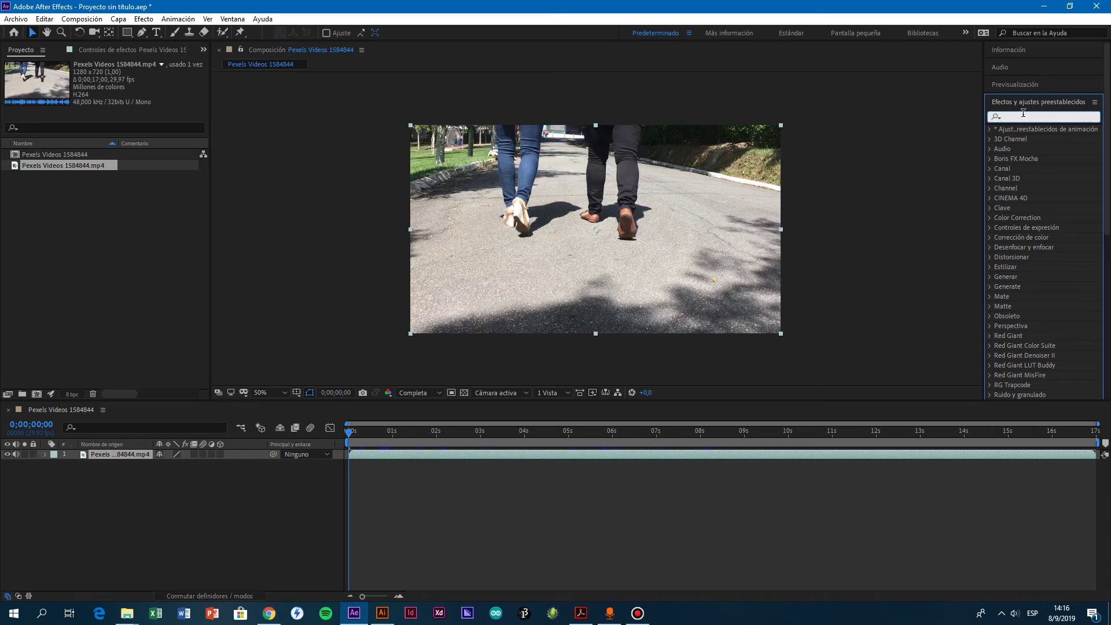
{"action": "type", "text": "apli"}
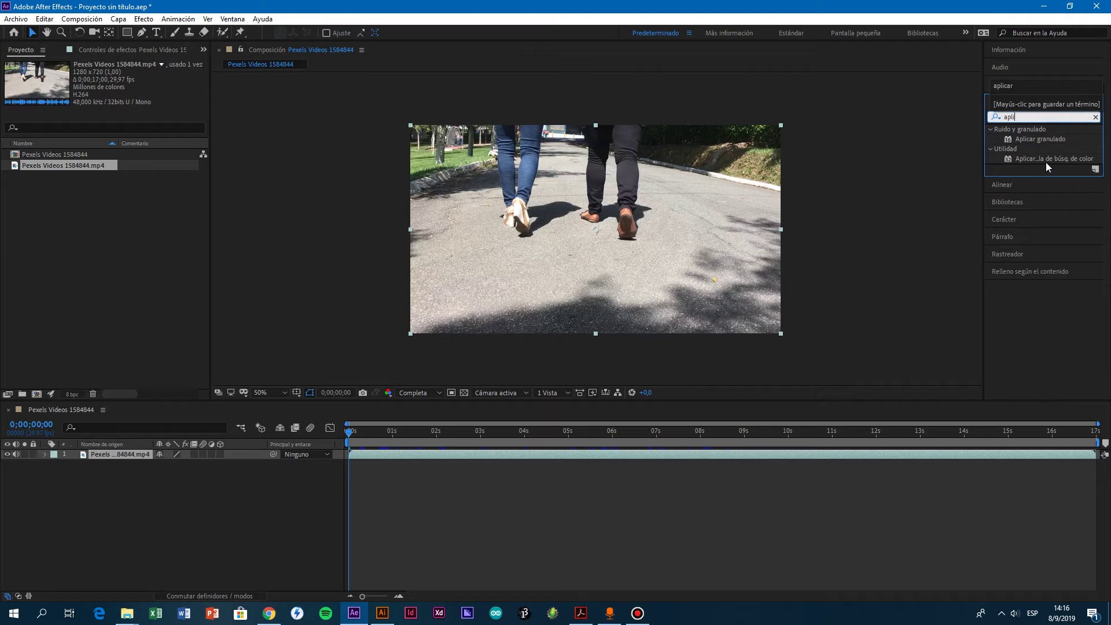
{"action": "left_click", "coordinate": [1045, 161]}
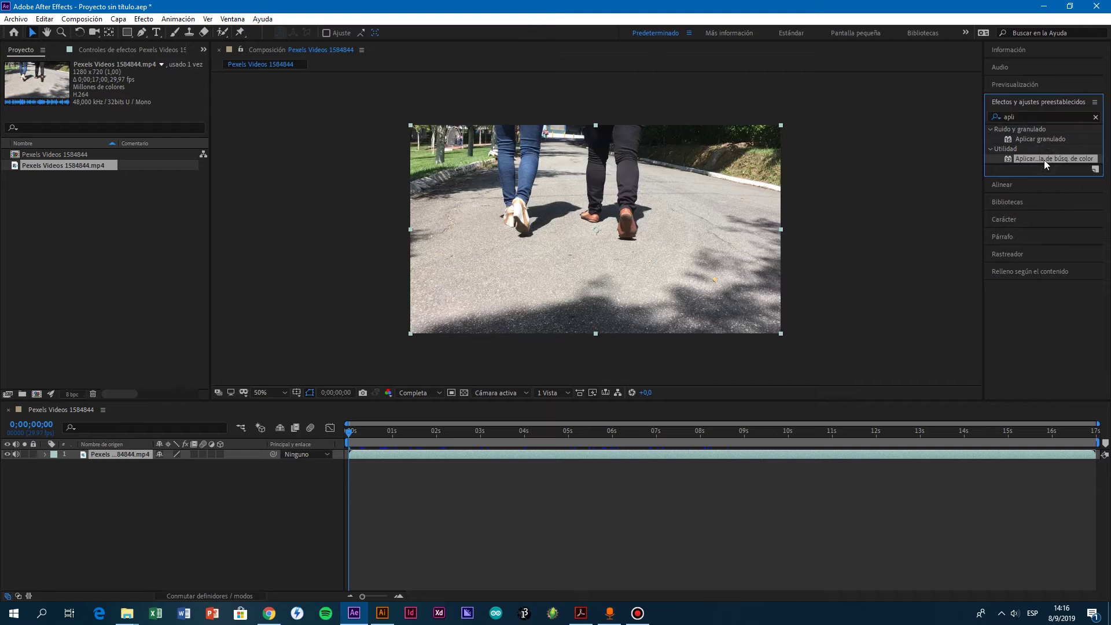
Step: Apply the color lookup table effect to the footage and browse to the 35 Free LUTs folder inside LUT's AE
{"action": "left_click_drag", "start_coordinate": [1036, 163], "coordinate": [570, 222]}
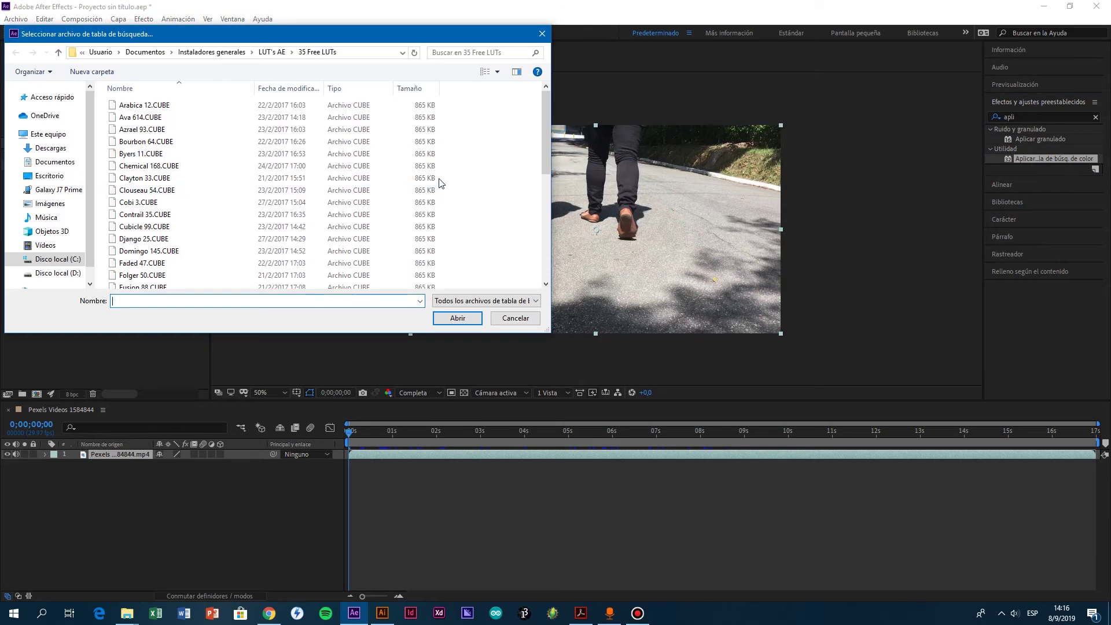
{"action": "scroll", "coordinate": [387, 199], "scroll_direction": "down", "scroll_amount": 7}
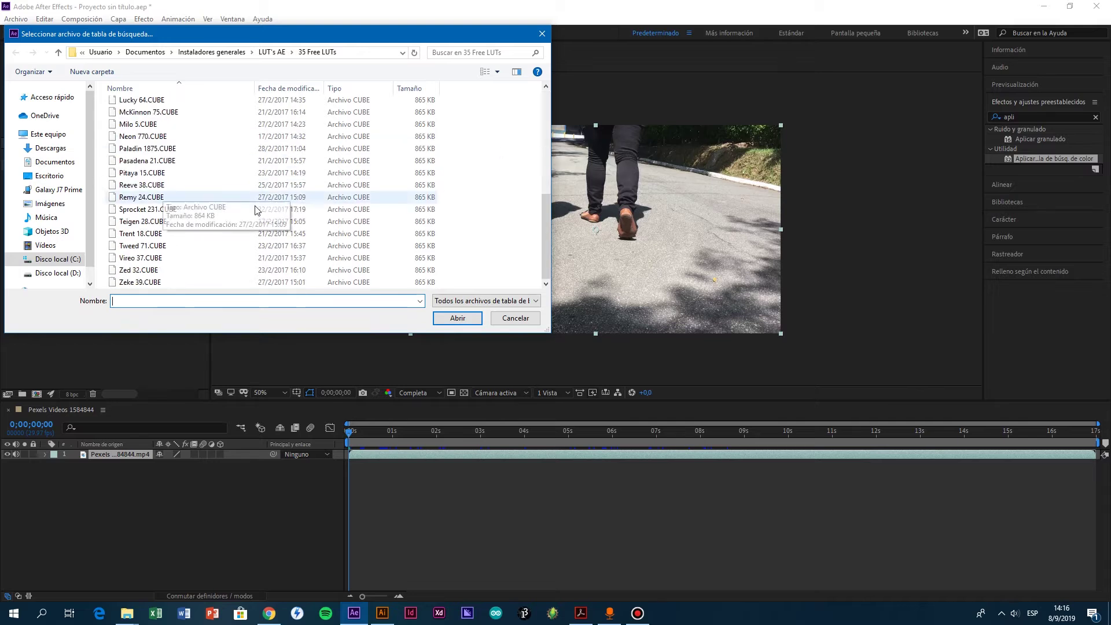
{"action": "scroll", "coordinate": [198, 206], "scroll_direction": "up", "scroll_amount": 7}
{"action": "left_click", "coordinate": [221, 53]}
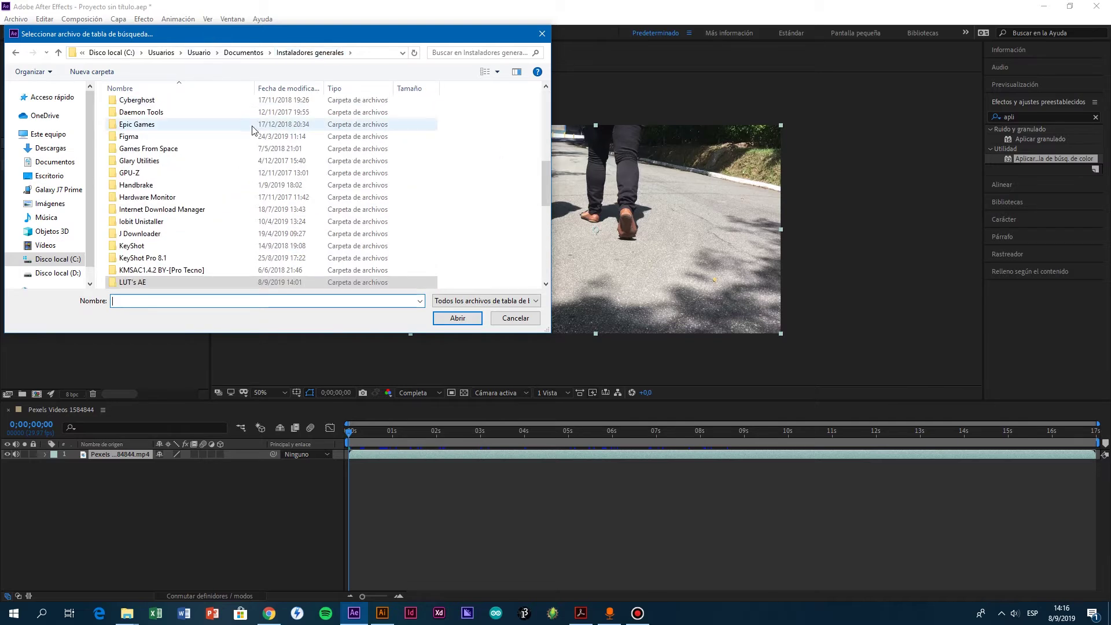
{"action": "scroll", "coordinate": [232, 249], "scroll_direction": "down", "scroll_amount": 3}
{"action": "scroll", "coordinate": [191, 266], "scroll_direction": "up", "scroll_amount": 2}
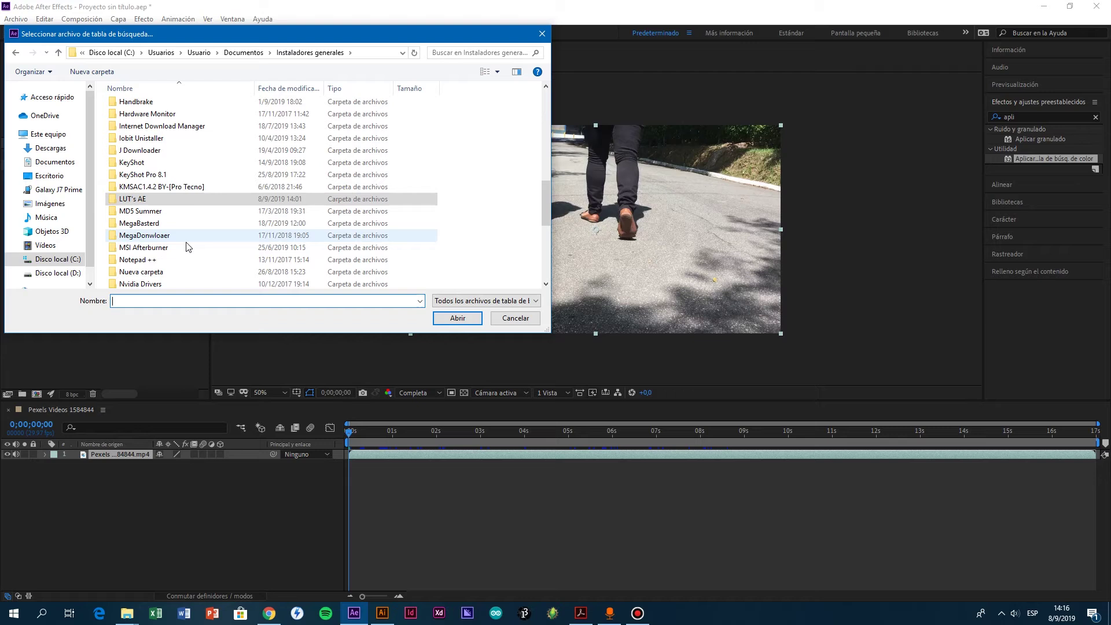
{"action": "double_click", "coordinate": [143, 202]}
{"action": "double_click", "coordinate": [142, 116]}
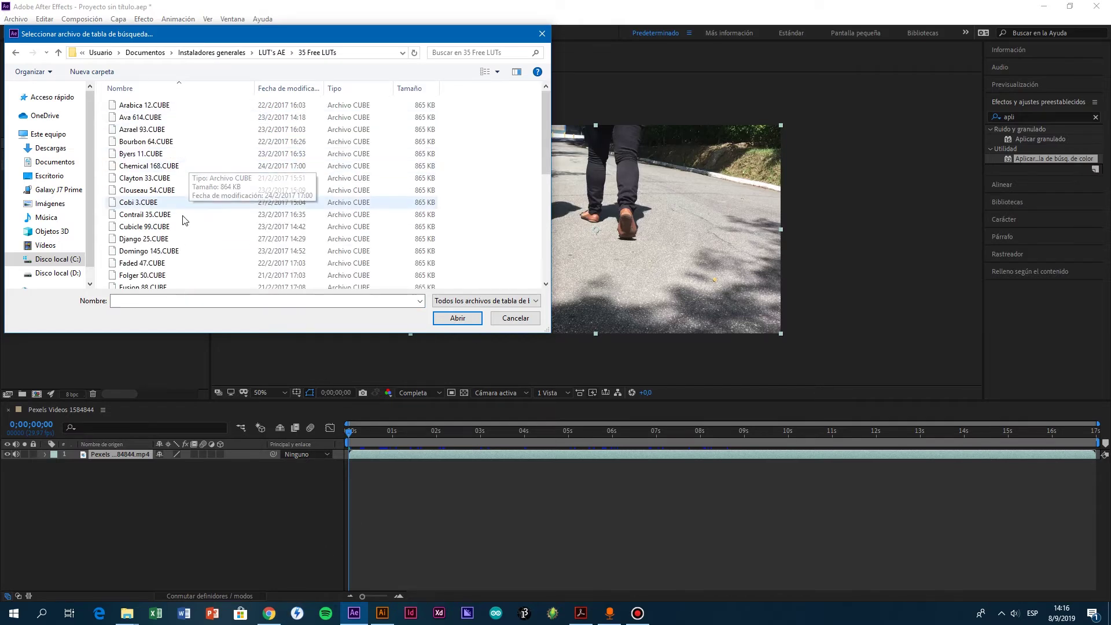
Step: Try the Bourbon 64.CUBE lookup table directly on the footage layer, and remove the effect again
{"action": "scroll", "coordinate": [184, 216], "scroll_direction": "down", "scroll_amount": 5}
{"action": "scroll", "coordinate": [183, 137], "scroll_direction": "up", "scroll_amount": 5}
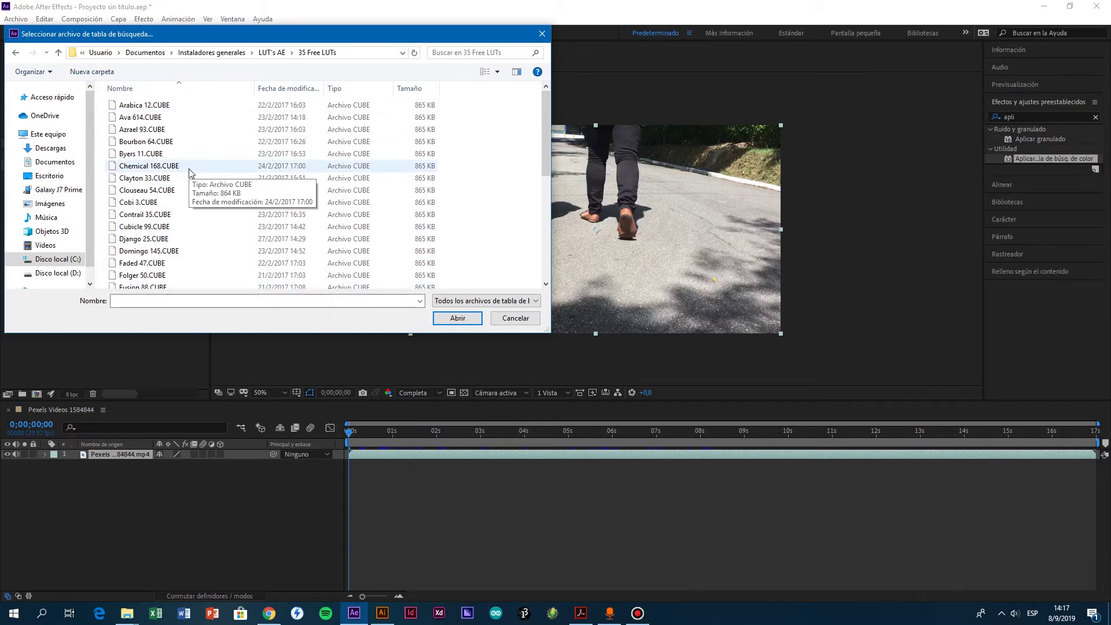
{"action": "scroll", "coordinate": [208, 191], "scroll_direction": "down", "scroll_amount": 2}
{"action": "scroll", "coordinate": [223, 209], "scroll_direction": "up", "scroll_amount": 1}
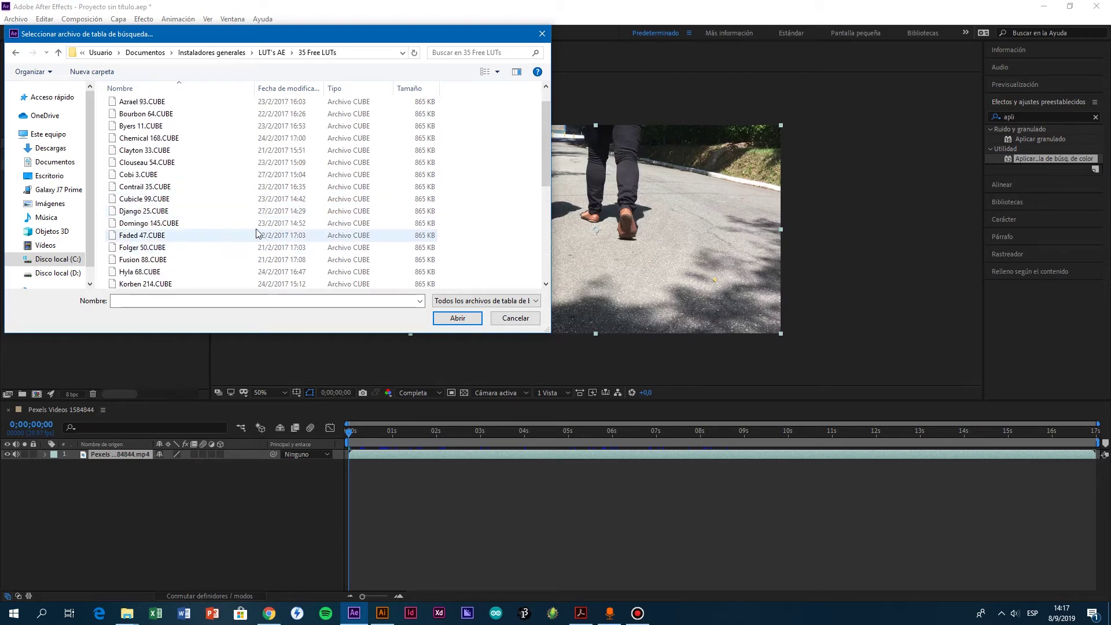
{"action": "scroll", "coordinate": [197, 208], "scroll_direction": "up", "scroll_amount": 1}
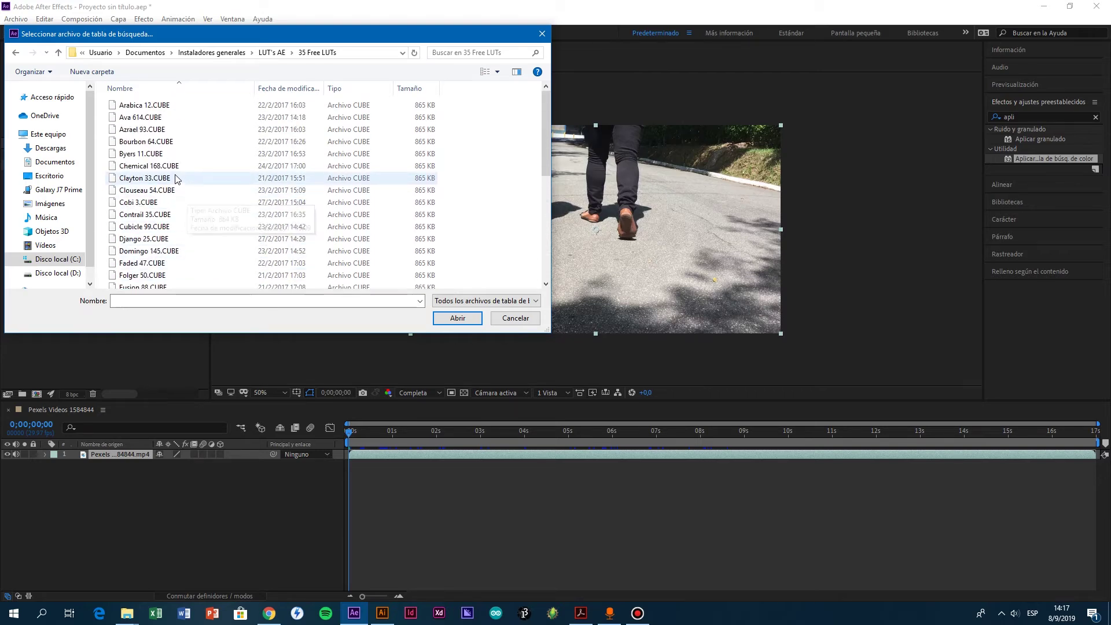
{"action": "double_click", "coordinate": [149, 142]}
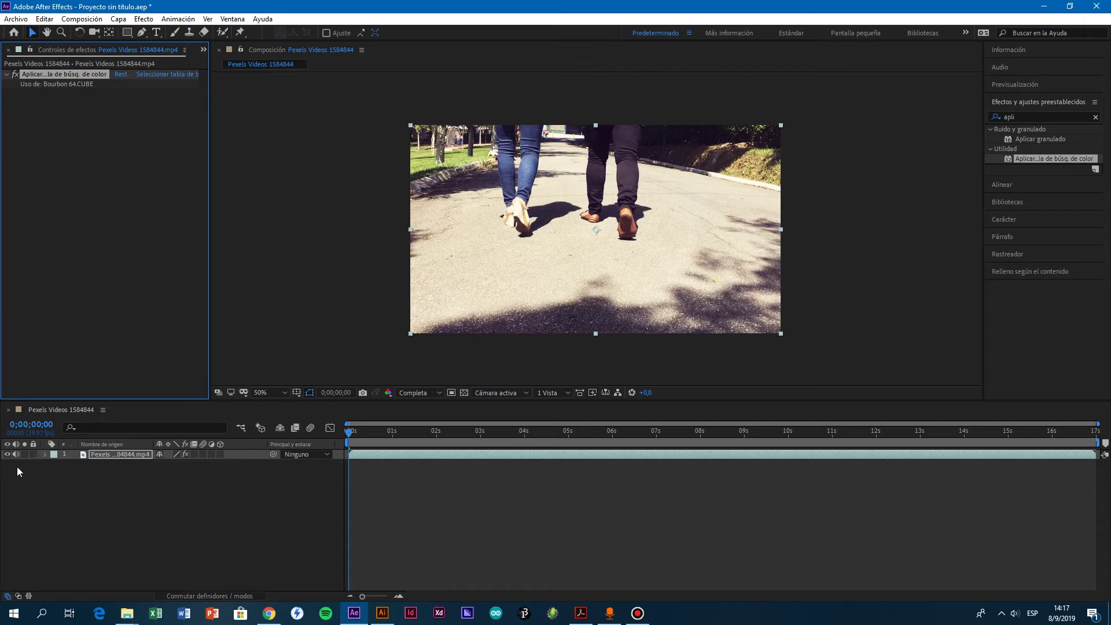
{"action": "key", "text": "Delete"}
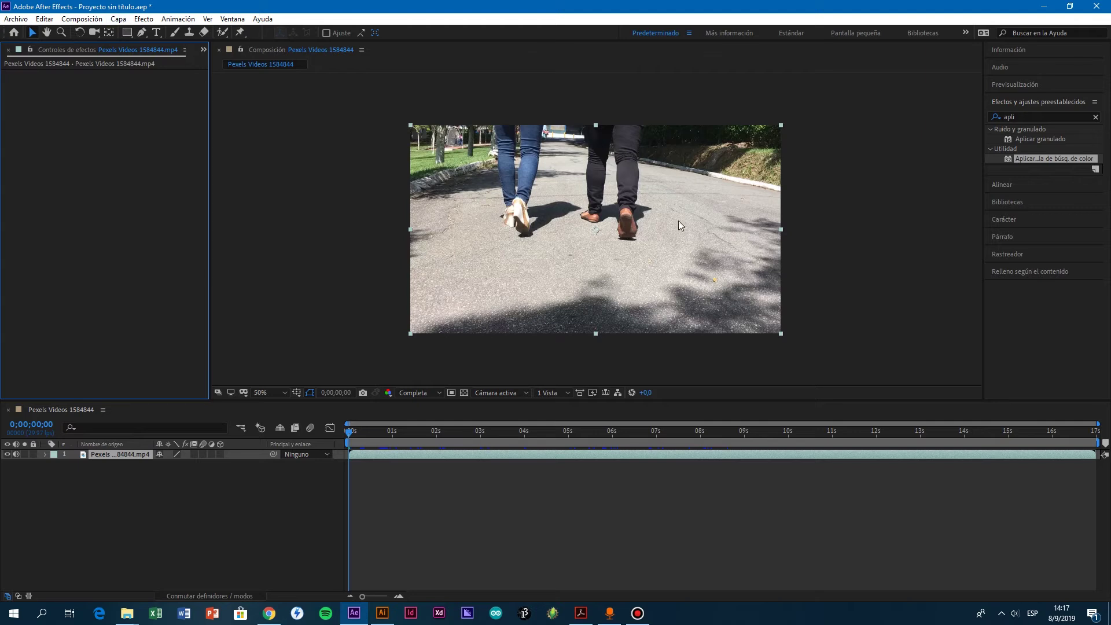
Step: Create a new adjustment layer above the footage layer
{"action": "left_click", "coordinate": [118, 19]}
{"action": "mouse_move", "coordinate": [226, 32]}
{"action": "left_click", "coordinate": [388, 109]}
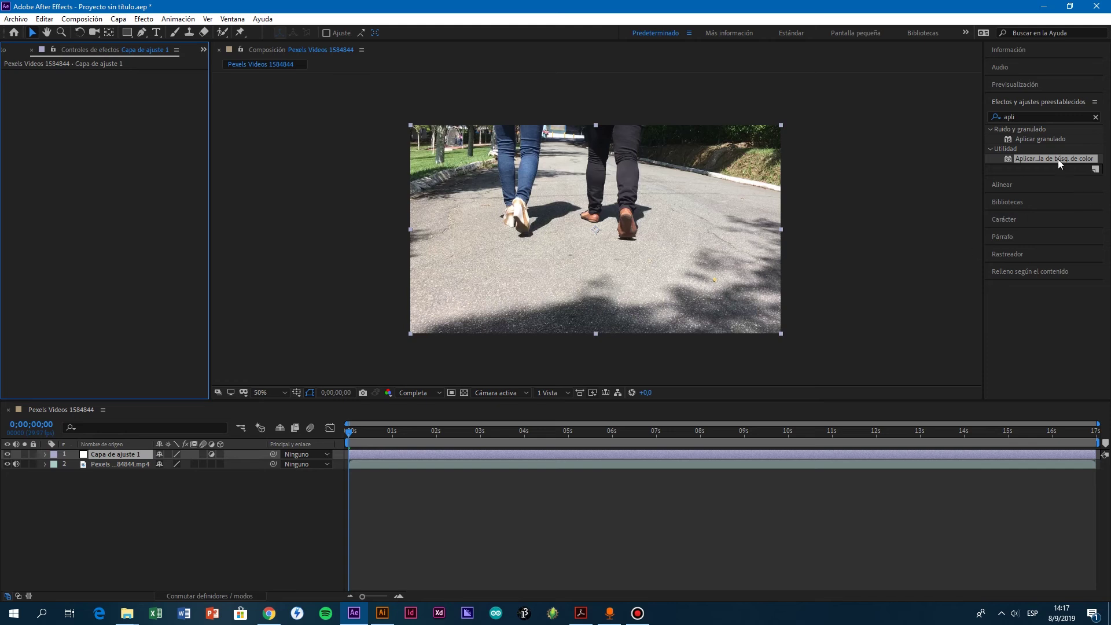
Step: Apply the color lookup table effect to the adjustment layer using the Bourbon 64.CUBE file
{"action": "left_click_drag", "start_coordinate": [1058, 161], "coordinate": [138, 459]}
{"action": "left_click", "coordinate": [146, 142]}
{"action": "double_click", "coordinate": [146, 142]}
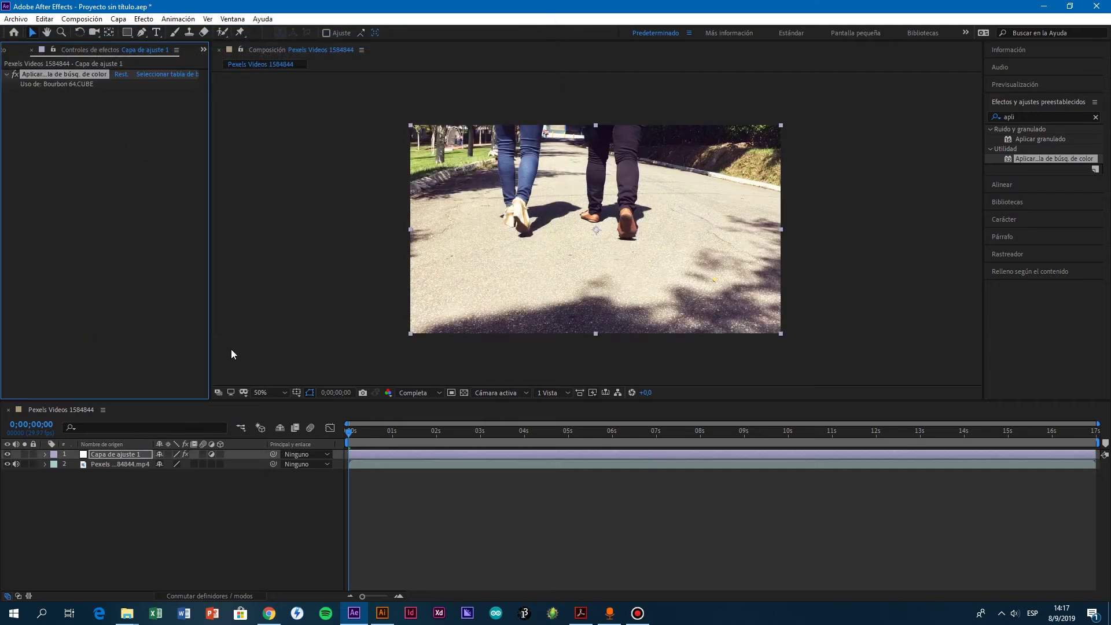
Step: Compare the footage with and without the color grade by toggling the adjustment layer's visibility
{"action": "left_click", "coordinate": [8, 455]}
{"action": "left_click", "coordinate": [7, 455]}
{"action": "left_click", "coordinate": [7, 455]}
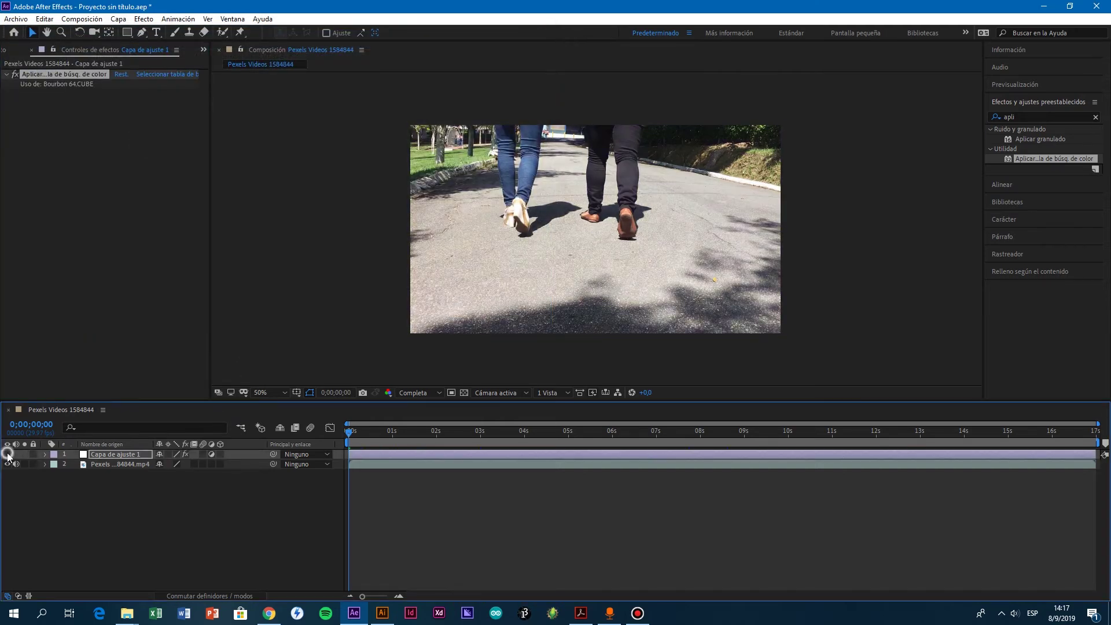
{"action": "left_click", "coordinate": [7, 455]}
{"action": "left_click", "coordinate": [8, 455]}
{"action": "left_click", "coordinate": [8, 455]}
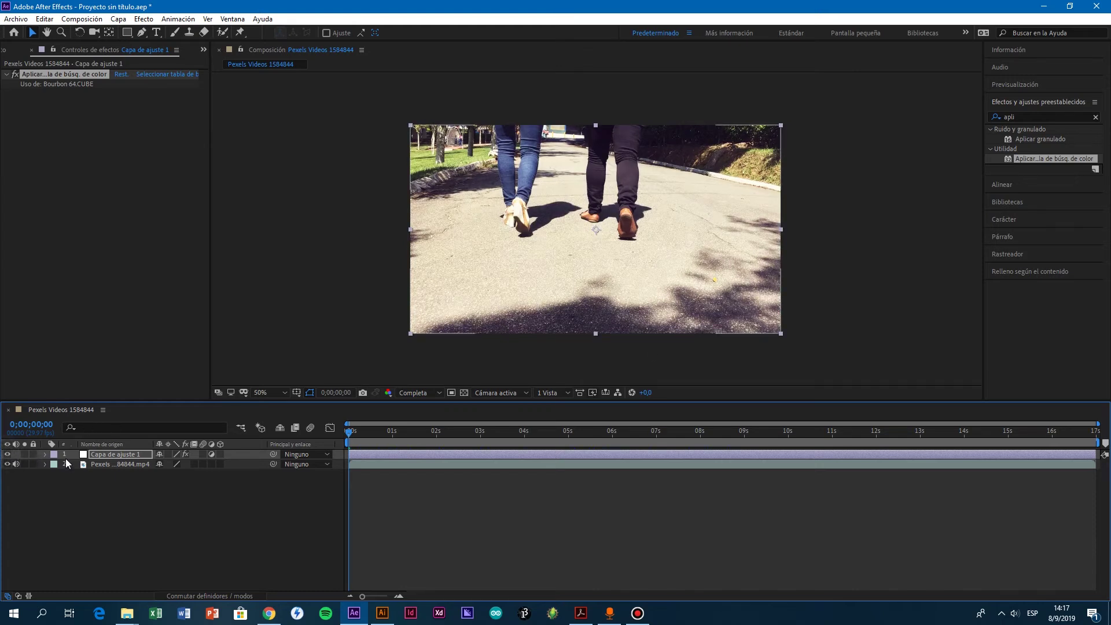
Step: Reveal the adjustment layer's transform properties and set its opacity to 75%
{"action": "left_click", "coordinate": [45, 455]}
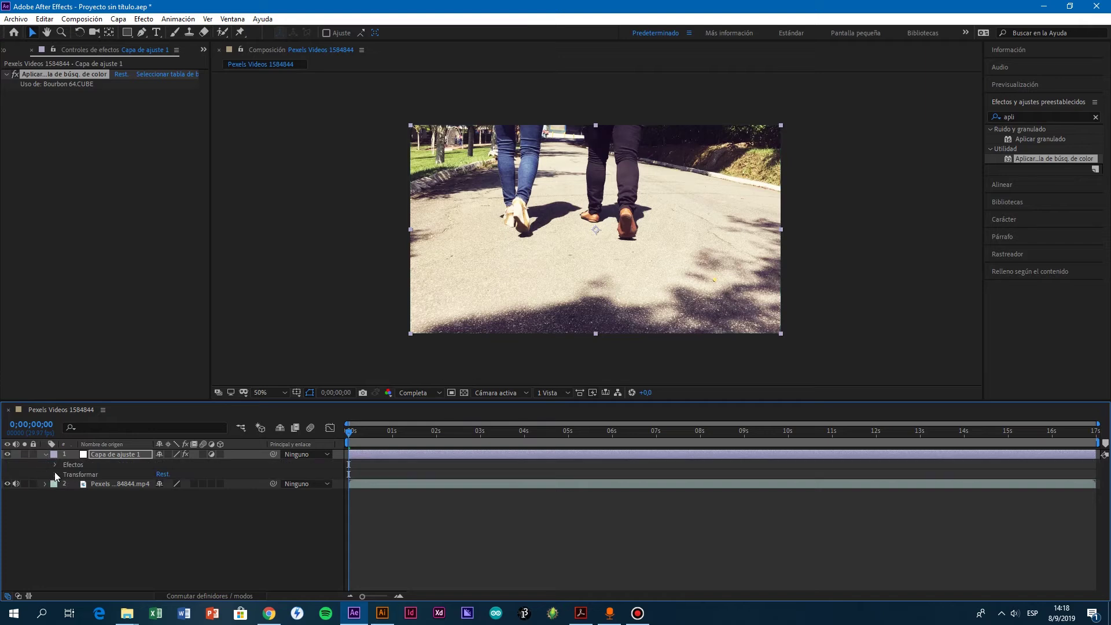
{"action": "left_click", "coordinate": [56, 474]}
{"action": "left_click", "coordinate": [163, 524]}
{"action": "type", "text": "75"}
{"action": "key", "text": "Return"}
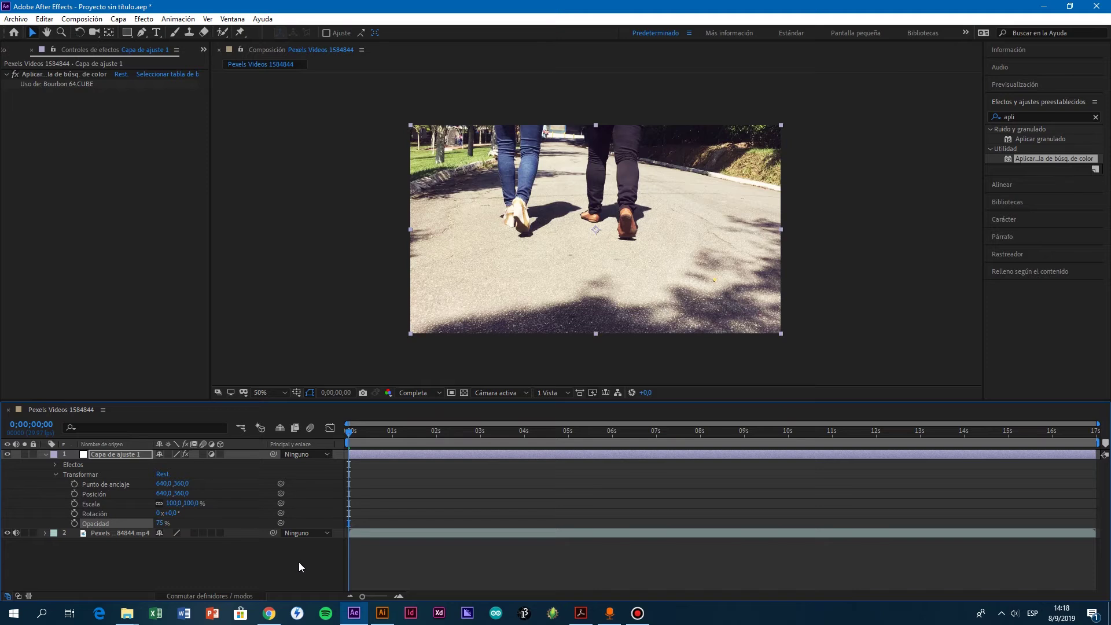
Step: Set the adjustment layer's opacity to 50% and compare the image with the layer hidden and shown
{"action": "left_click", "coordinate": [161, 521]}
{"action": "type", "text": "50"}
{"action": "key", "text": "Return"}
{"action": "left_click", "coordinate": [9, 455]}
{"action": "left_click", "coordinate": [9, 455]}
{"action": "left_click", "coordinate": [9, 455]}
Step: Search the effects for "nivel" and apply the Niveles color correction effect to the adjustment layer
{"action": "left_click", "coordinate": [1029, 118]}
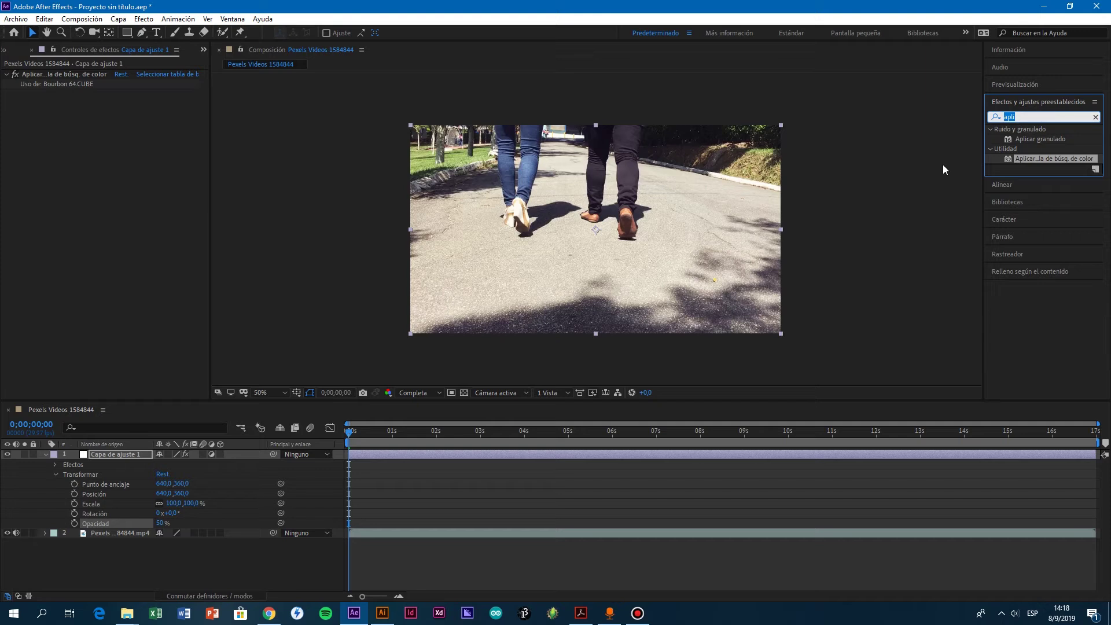
{"action": "type", "text": "nivel"}
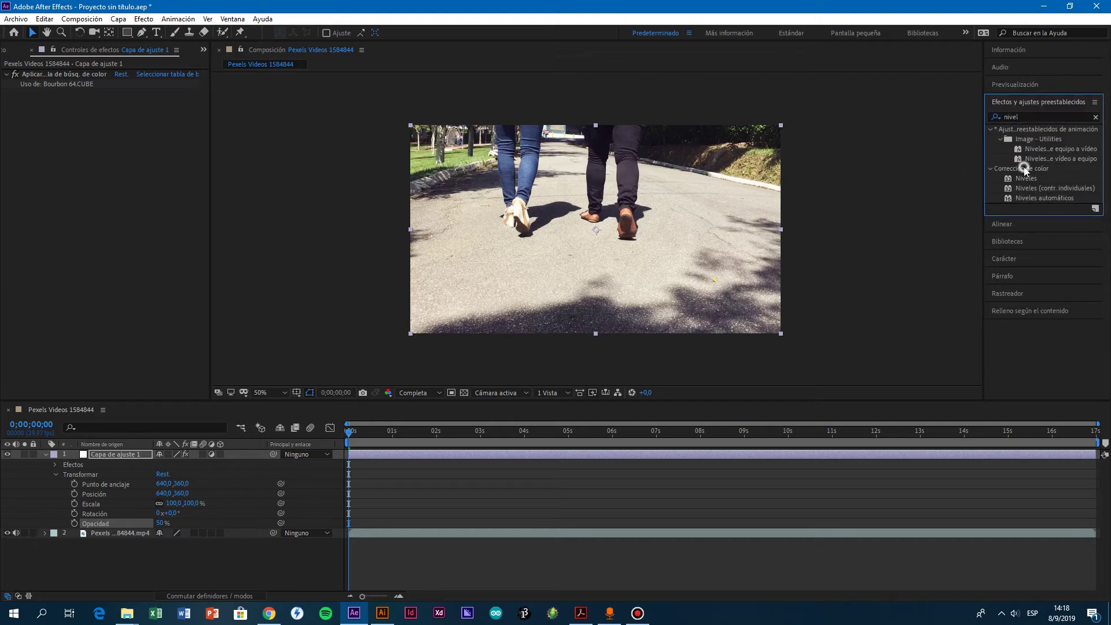
{"action": "left_click", "coordinate": [1026, 177]}
{"action": "left_click_drag", "start_coordinate": [1030, 172], "coordinate": [129, 457]}
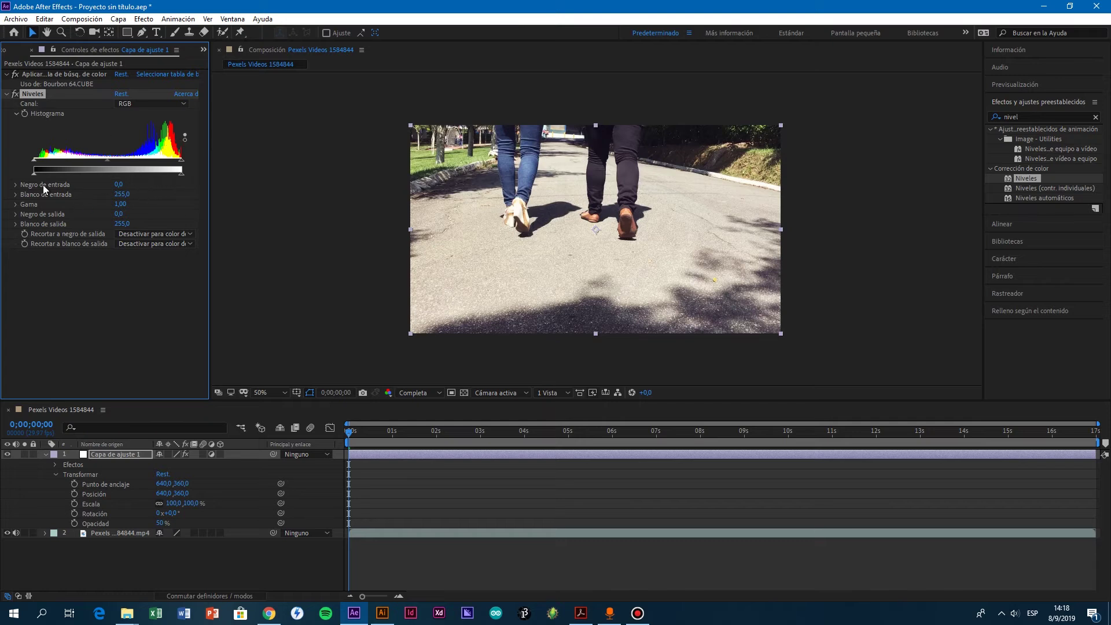
Step: Try Niveles with input black at 89 and output black at 19, and remove the effect
{"action": "mouse_move", "coordinate": [34, 177]}
{"action": "left_mouse_down"}
{"action": "mouse_move", "coordinate": [83, 178]}
{"action": "mouse_move", "coordinate": [23, 173]}
{"action": "left_mouse_up"}
{"action": "left_click_drag", "start_coordinate": [33, 163], "coordinate": [78, 164]}
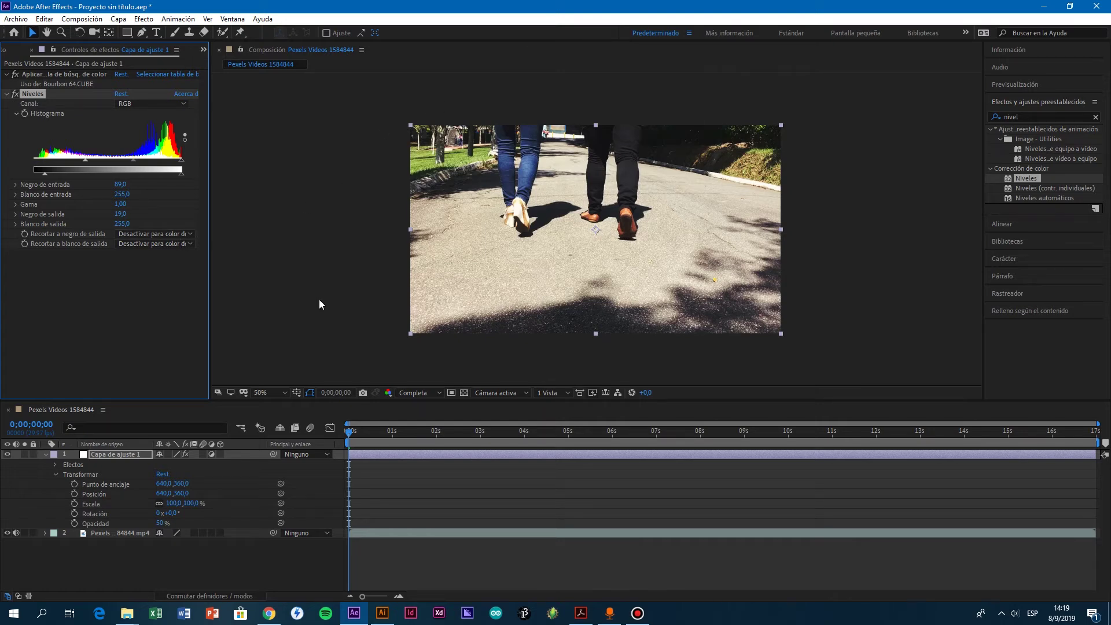
{"action": "key", "text": "Delete"}
Step: Search the effects for "curv" and apply the Curvas color correction effect to the adjustment layer
{"action": "left_click", "coordinate": [1019, 117]}
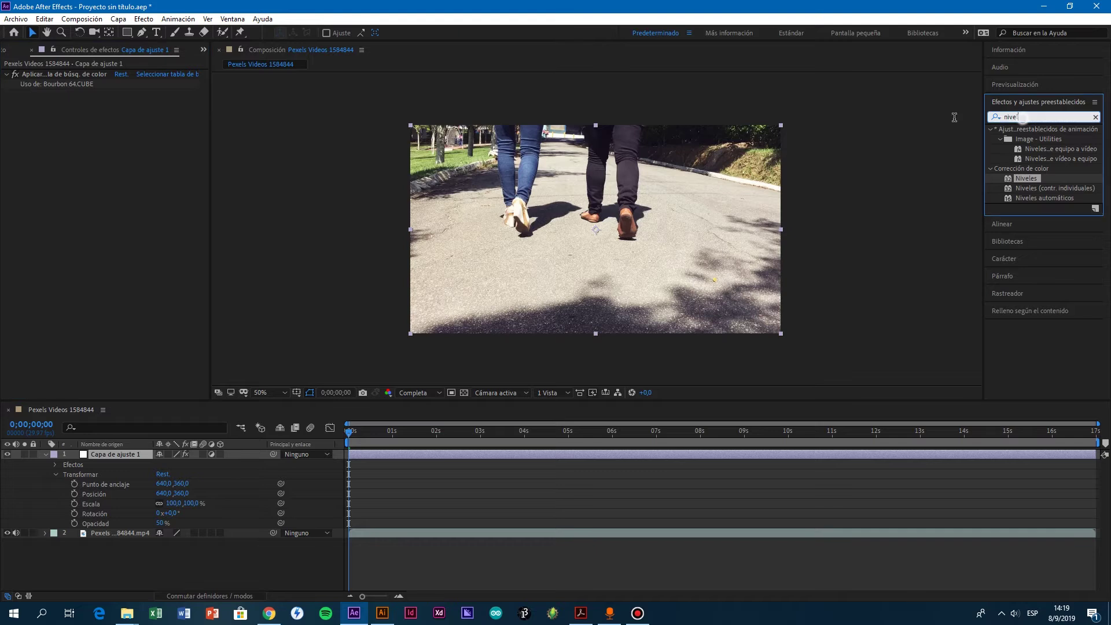
{"action": "type", "text": "curv"}
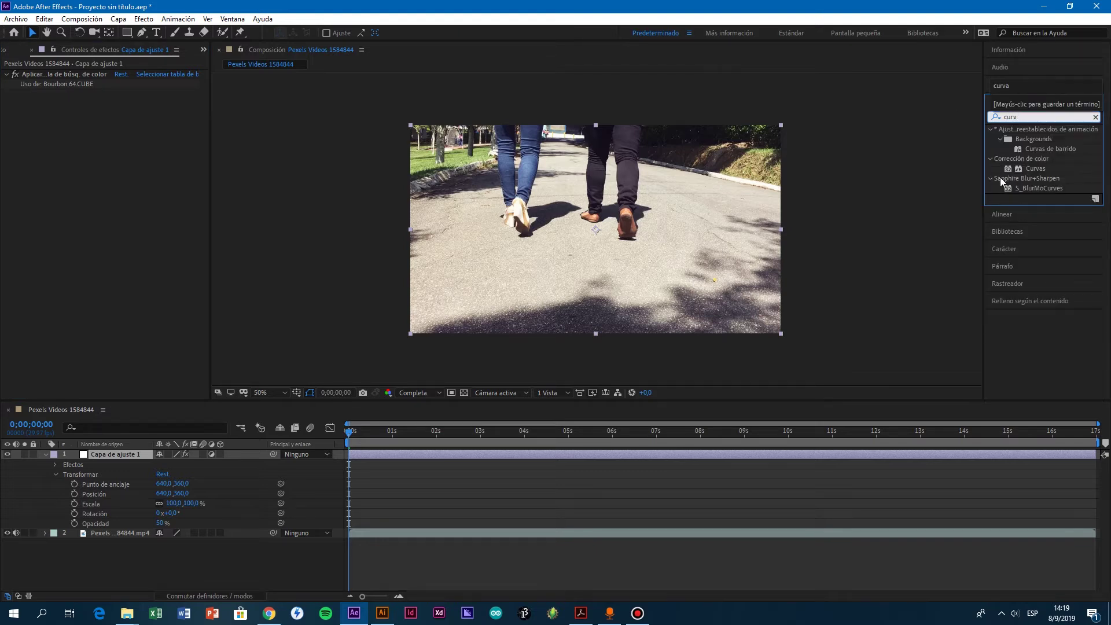
{"action": "left_click", "coordinate": [1020, 116]}
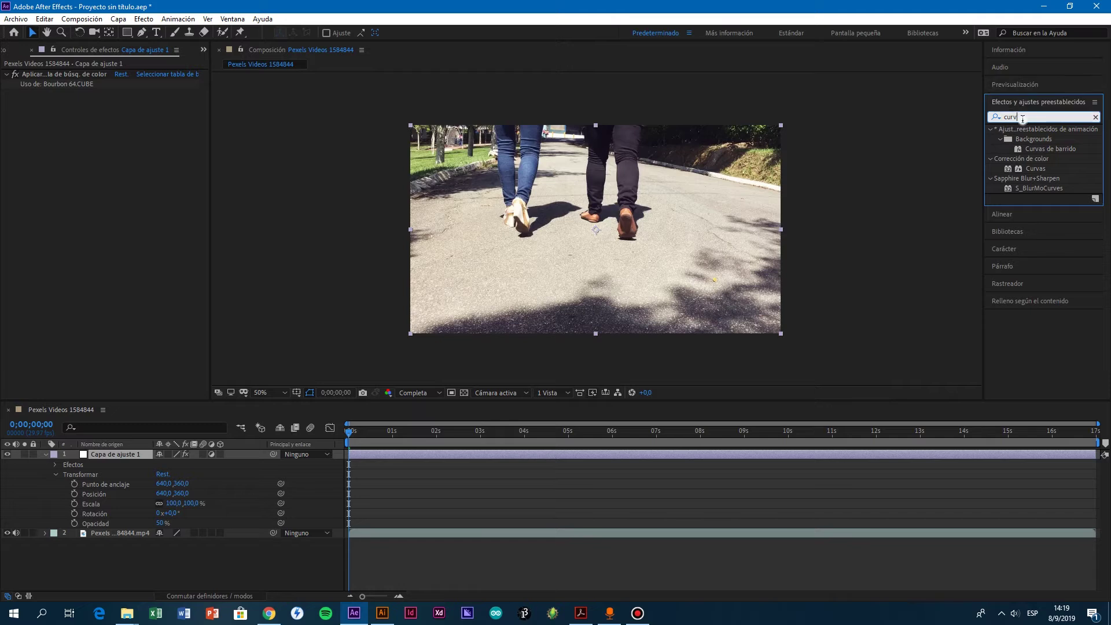
{"action": "left_click", "coordinate": [1036, 171]}
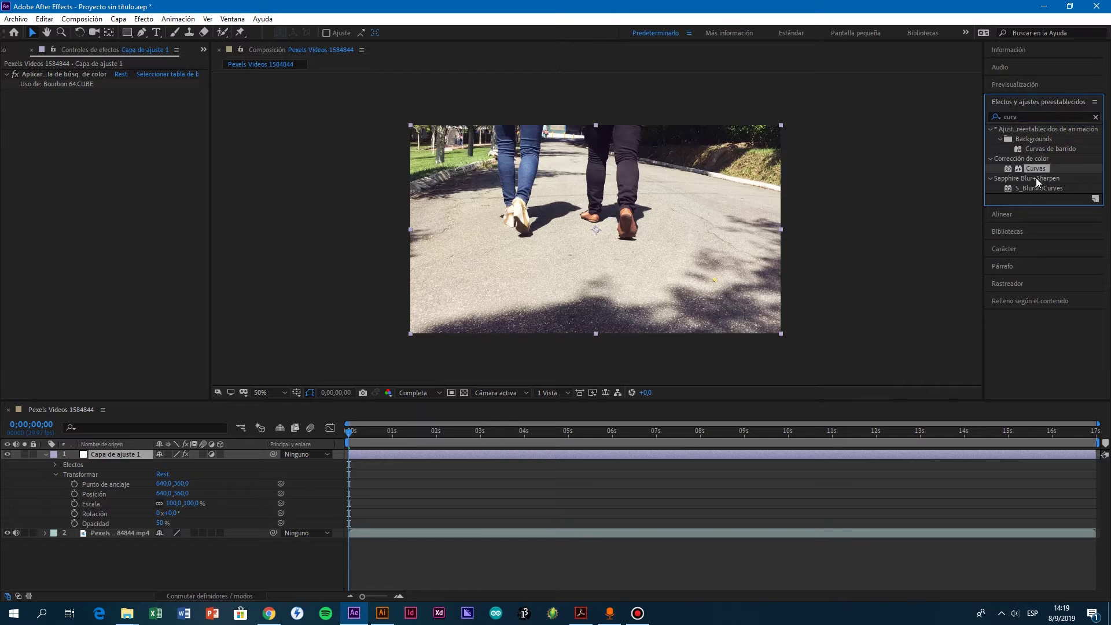
{"action": "left_click_drag", "start_coordinate": [1040, 172], "coordinate": [139, 459]}
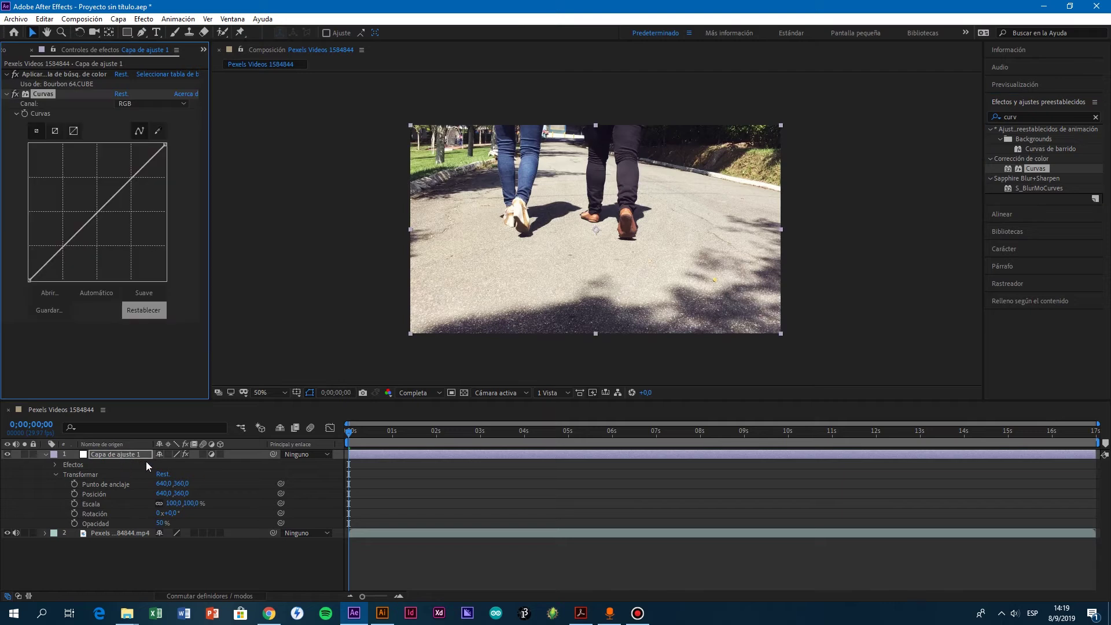
Step: Add a highlight and a shadow point to the RGB curve, and pull the highlight point down to darken the brighter tones
{"action": "left_click", "coordinate": [133, 177]}
{"action": "left_click", "coordinate": [61, 246]}
{"action": "mouse_move", "coordinate": [132, 177]}
{"action": "left_mouse_down"}
{"action": "mouse_move", "coordinate": [150, 188]}
{"action": "mouse_move", "coordinate": [100, 149]}
{"action": "mouse_move", "coordinate": [146, 197]}
{"action": "mouse_move", "coordinate": [96, 166]}
{"action": "mouse_move", "coordinate": [133, 187]}
{"action": "left_mouse_up"}
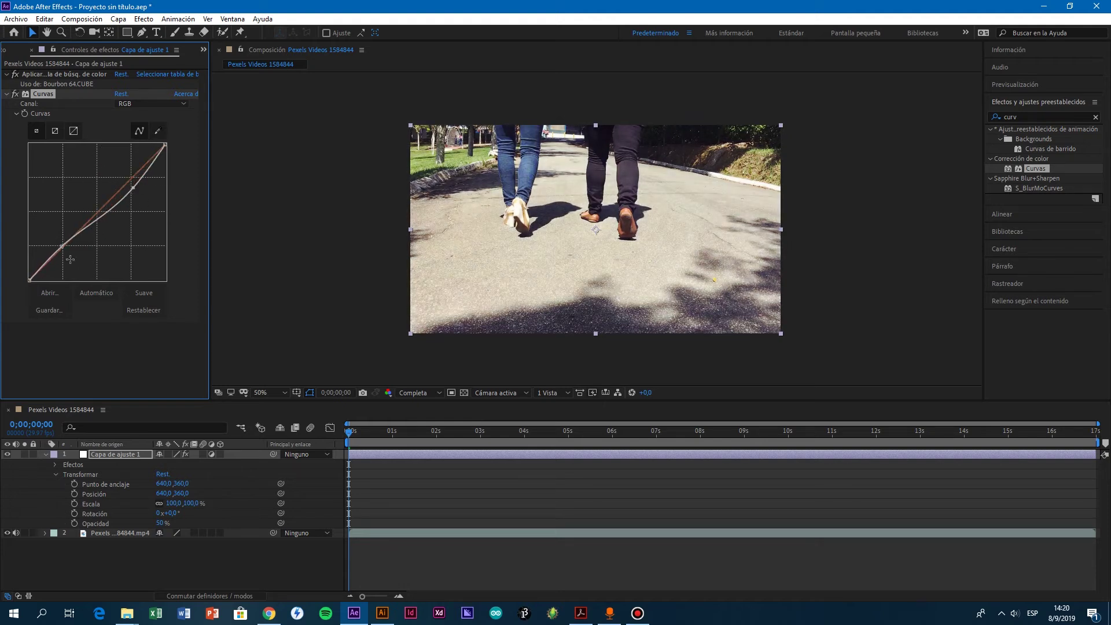
{"action": "left_click_drag", "start_coordinate": [62, 246], "coordinate": [60, 248]}
{"action": "left_click_drag", "start_coordinate": [133, 188], "coordinate": [146, 190]}
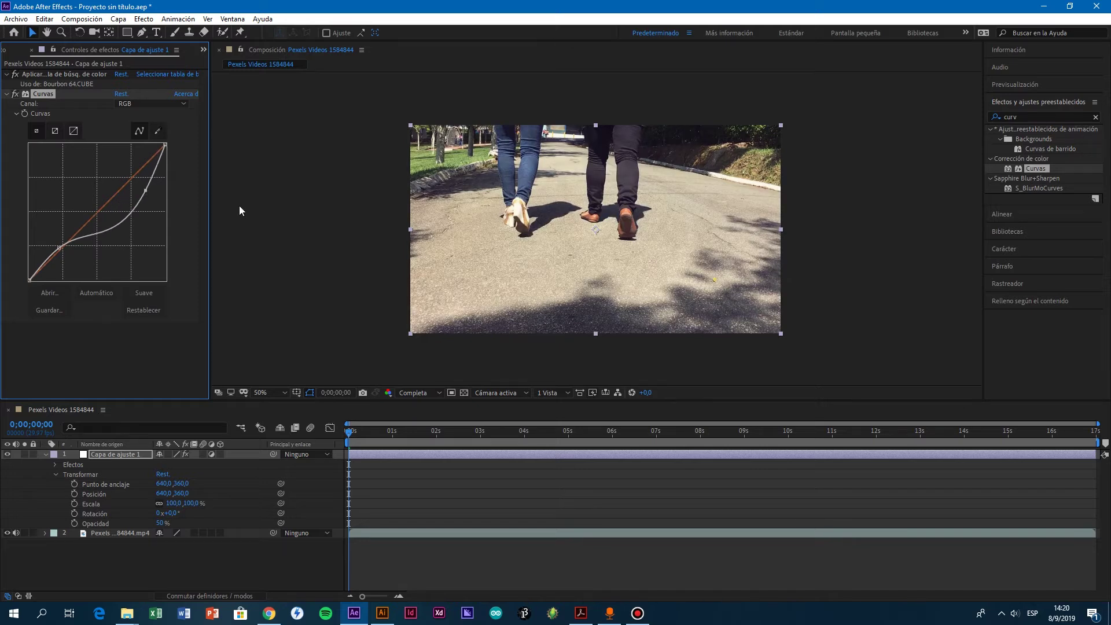
Step: Compare the image with the adjustment layer hidden and shown, and collapse the LUT and Curvas effect controls
{"action": "left_click", "coordinate": [8, 455]}
{"action": "left_click", "coordinate": [8, 455]}
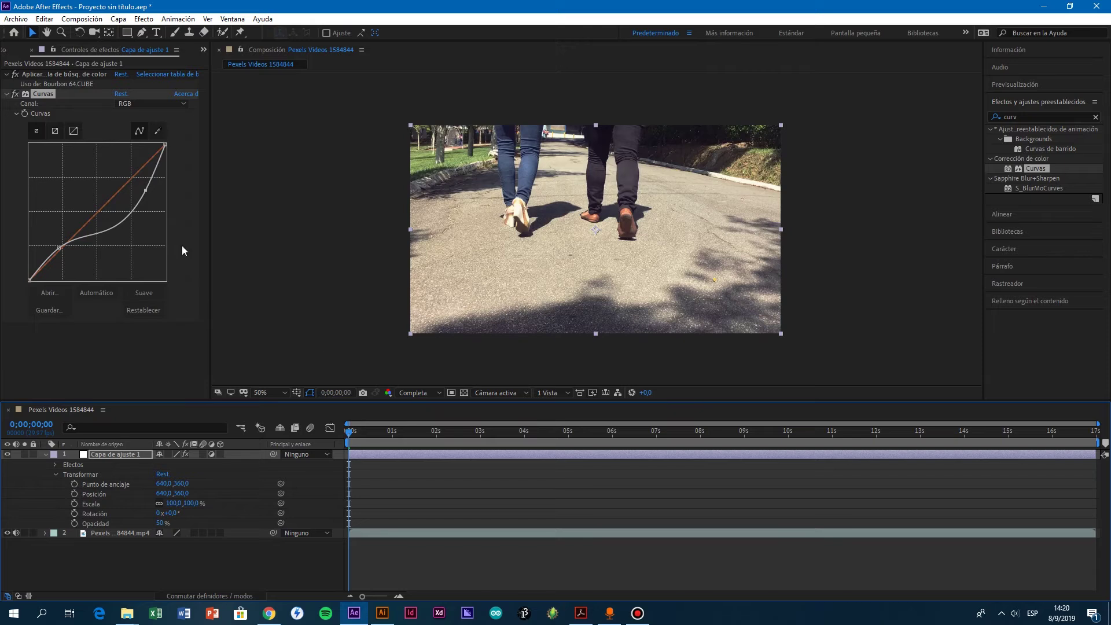
{"action": "left_click", "coordinate": [6, 93]}
{"action": "left_click", "coordinate": [7, 74]}
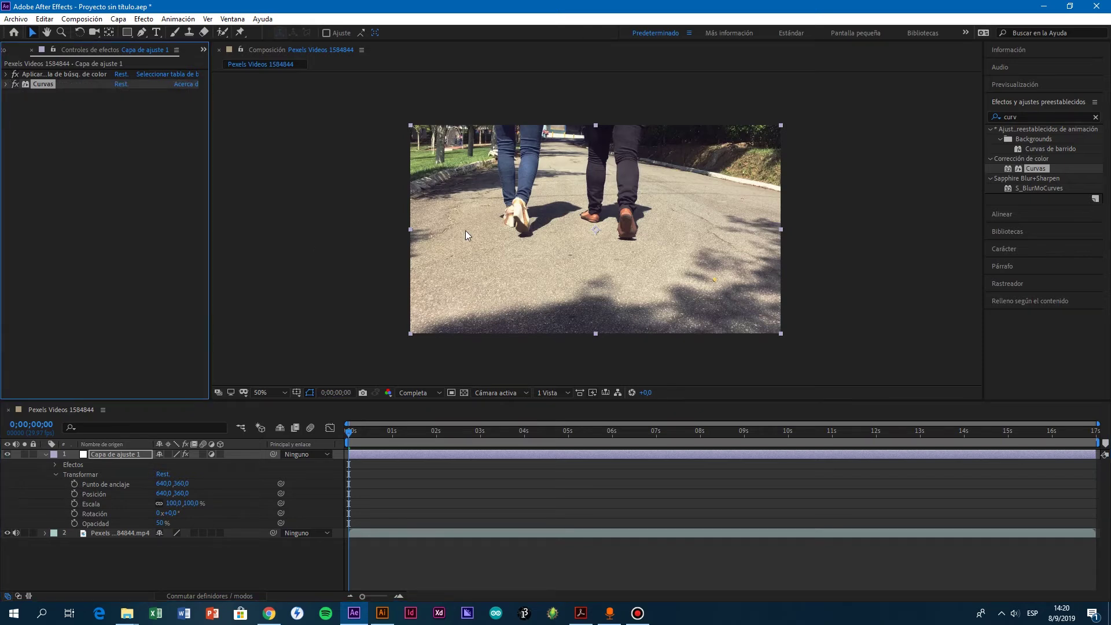
{"action": "left_click", "coordinate": [7, 454]}
{"action": "left_click", "coordinate": [8, 454]}
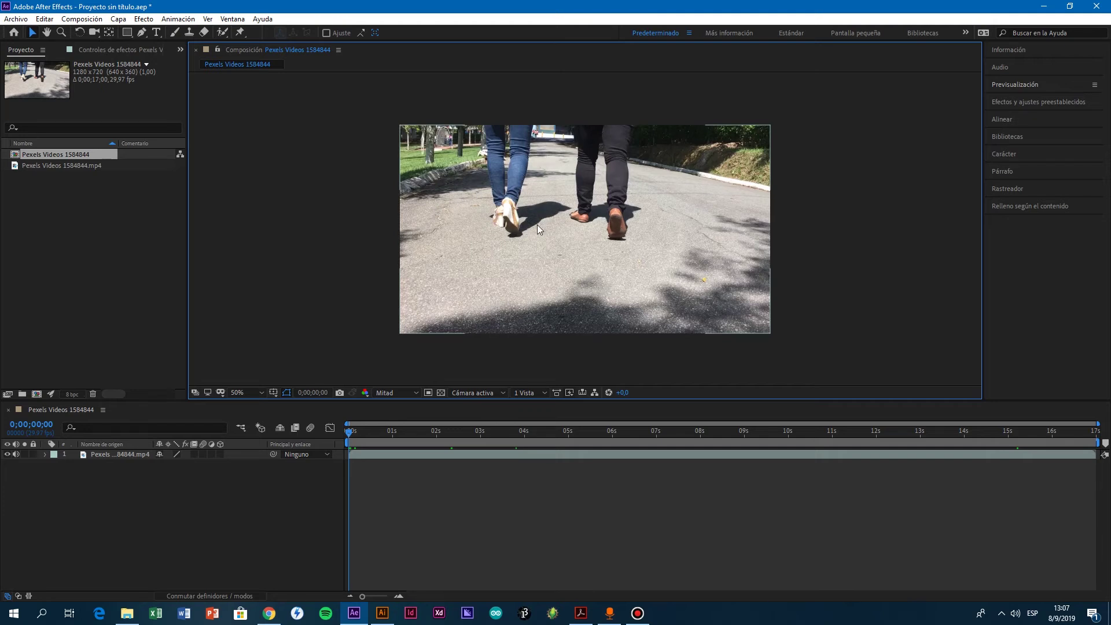
Step: Preview the footage up to about 6 seconds and trim the end of the video layer to the 6-second mark
{"action": "left_click", "coordinate": [565, 167]}
{"action": "left_click_drag", "start_coordinate": [349, 438], "coordinate": [608, 446]}
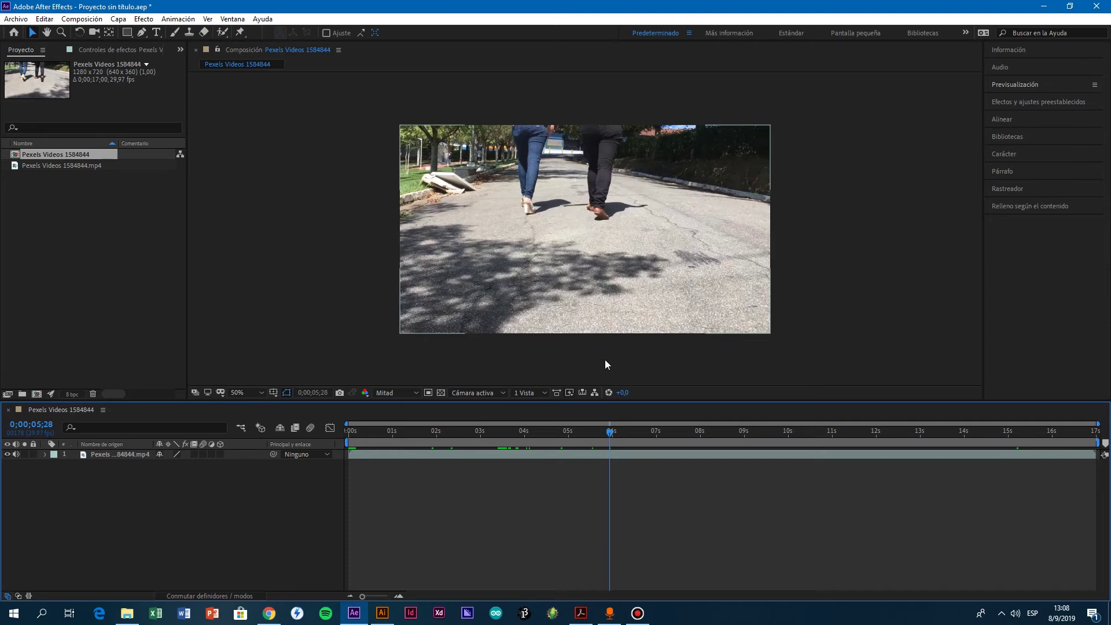
{"action": "left_click_drag", "start_coordinate": [612, 437], "coordinate": [339, 445]}
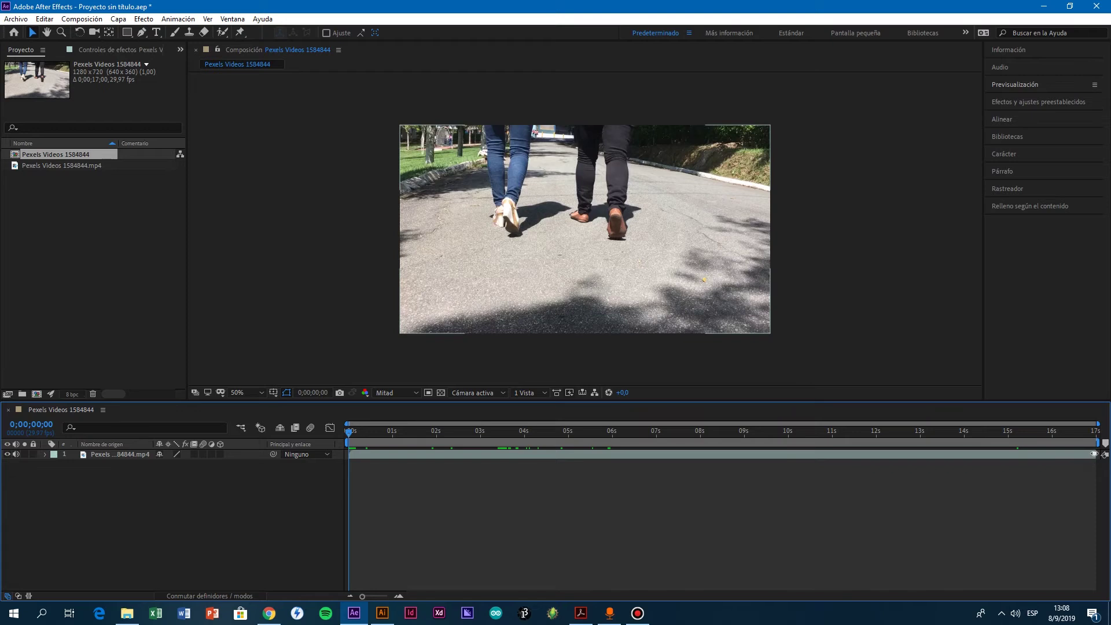
{"action": "left_click_drag", "start_coordinate": [1094, 454], "coordinate": [611, 450]}
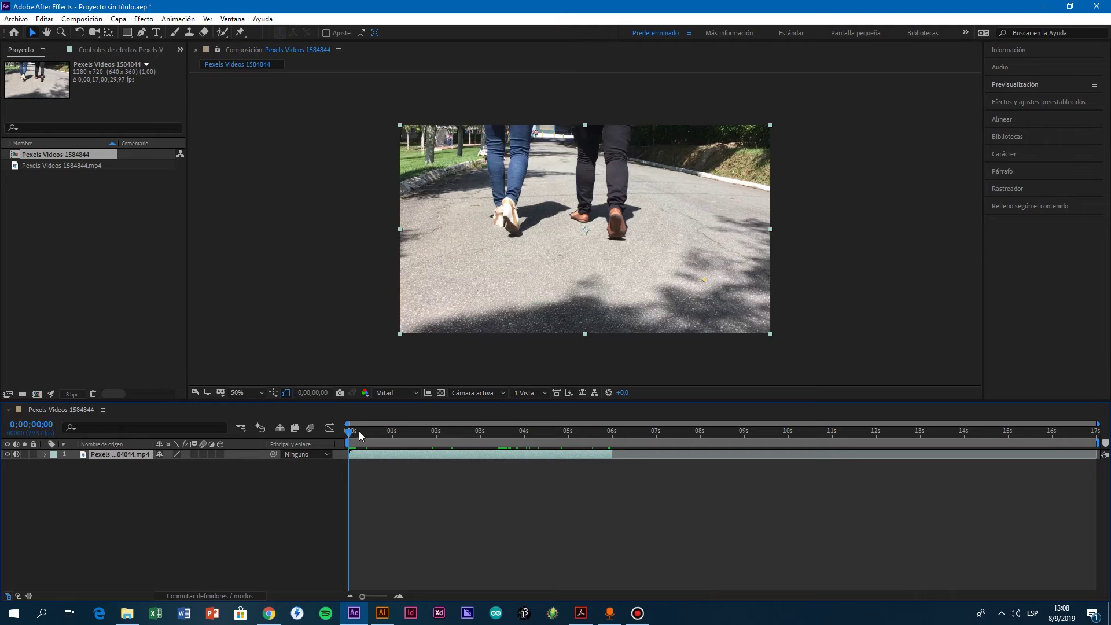
{"action": "left_click_drag", "start_coordinate": [388, 436], "coordinate": [340, 460]}
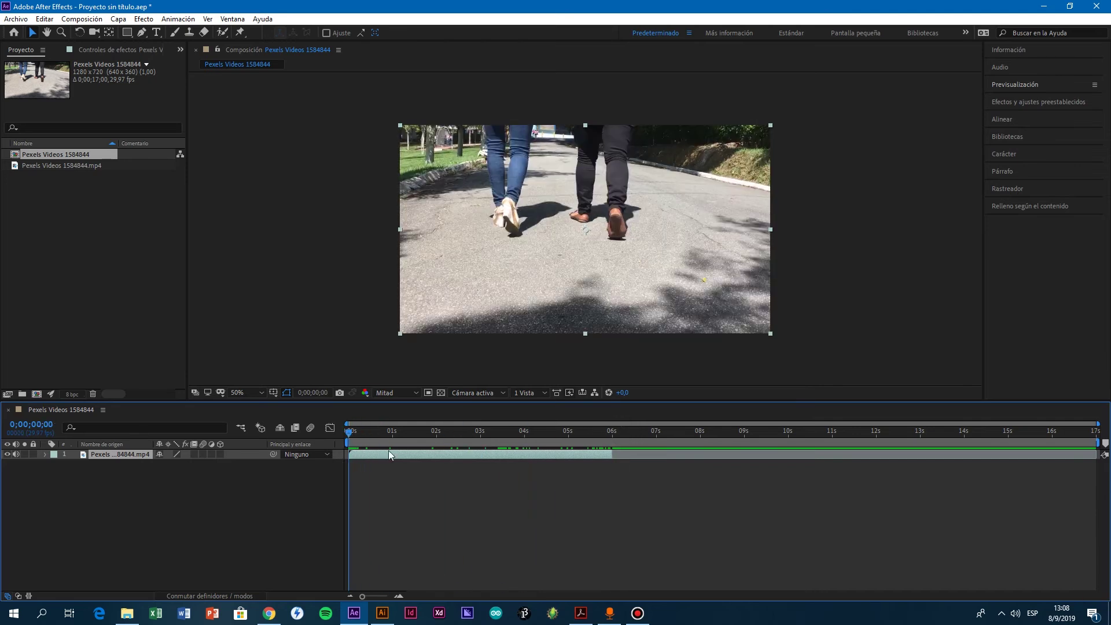
Step: Run 3D camera tracking on the trimmed video layer and scrub through the clip to check the tracking points
{"action": "left_click", "coordinate": [1005, 189]}
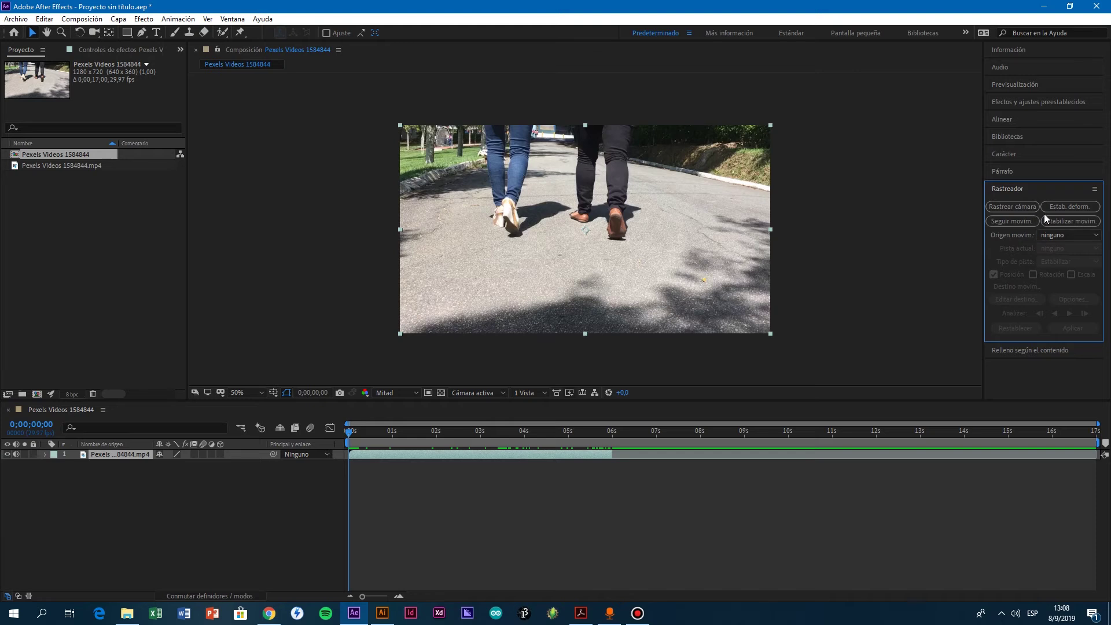
{"action": "left_click", "coordinate": [1007, 209]}
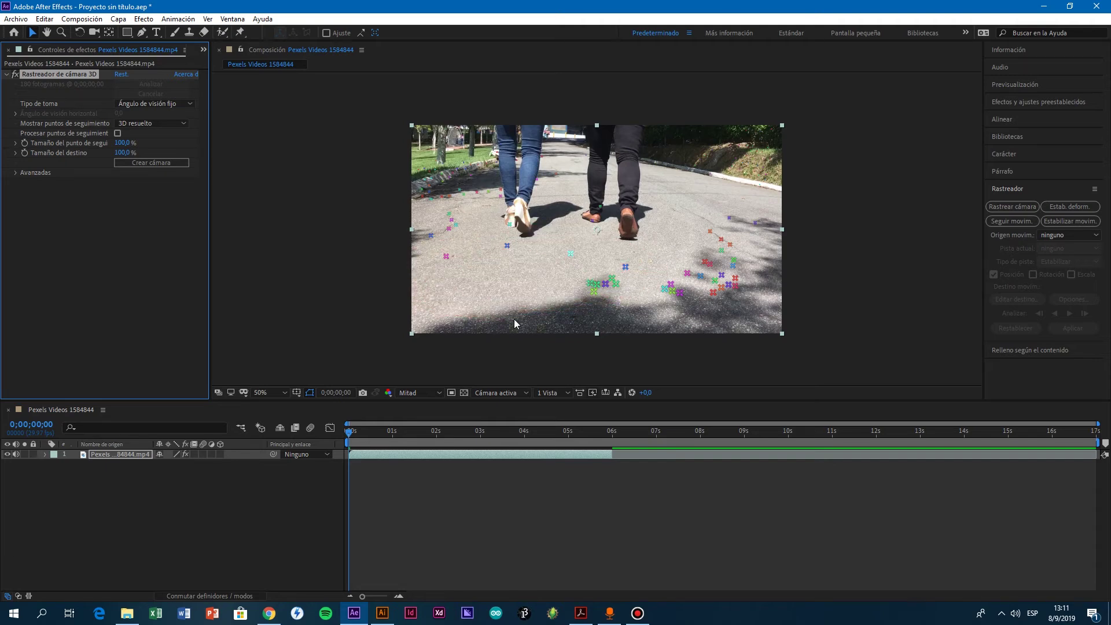
{"action": "left_click_drag", "start_coordinate": [359, 430], "coordinate": [501, 433]}
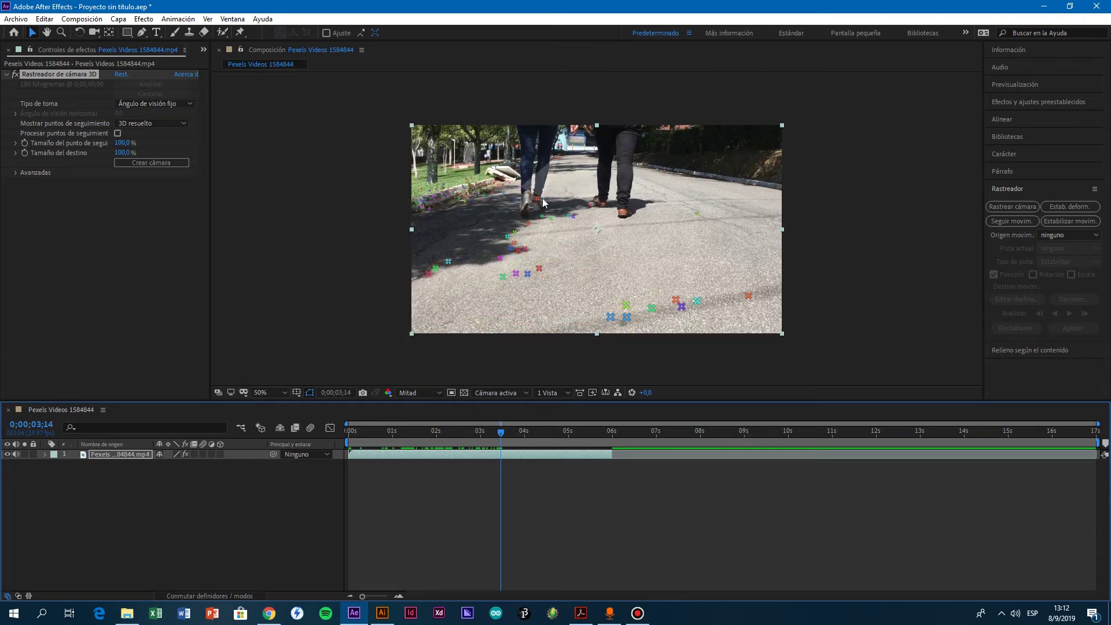
{"action": "left_click_drag", "start_coordinate": [499, 438], "coordinate": [348, 440]}
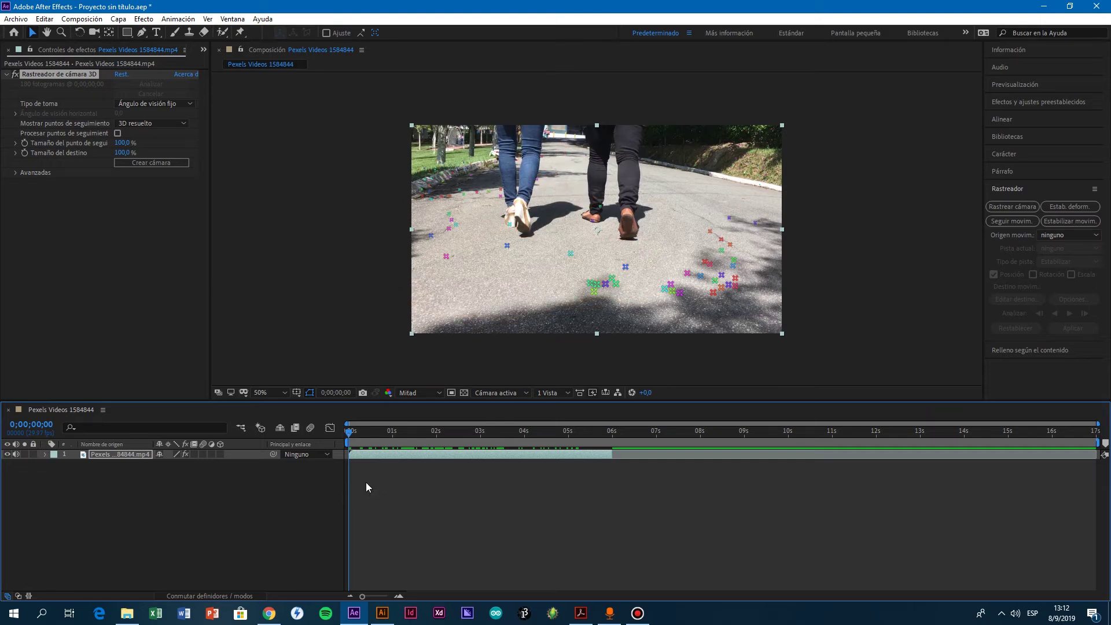
{"action": "left_click_drag", "start_coordinate": [353, 450], "coordinate": [326, 450]}
{"action": "mouse_move", "coordinate": [347, 440]}
{"action": "left_mouse_down"}
{"action": "mouse_move", "coordinate": [558, 451]}
{"action": "mouse_move", "coordinate": [610, 439]}
{"action": "mouse_move", "coordinate": [494, 430]}
{"action": "mouse_move", "coordinate": [343, 438]}
{"action": "left_mouse_up"}
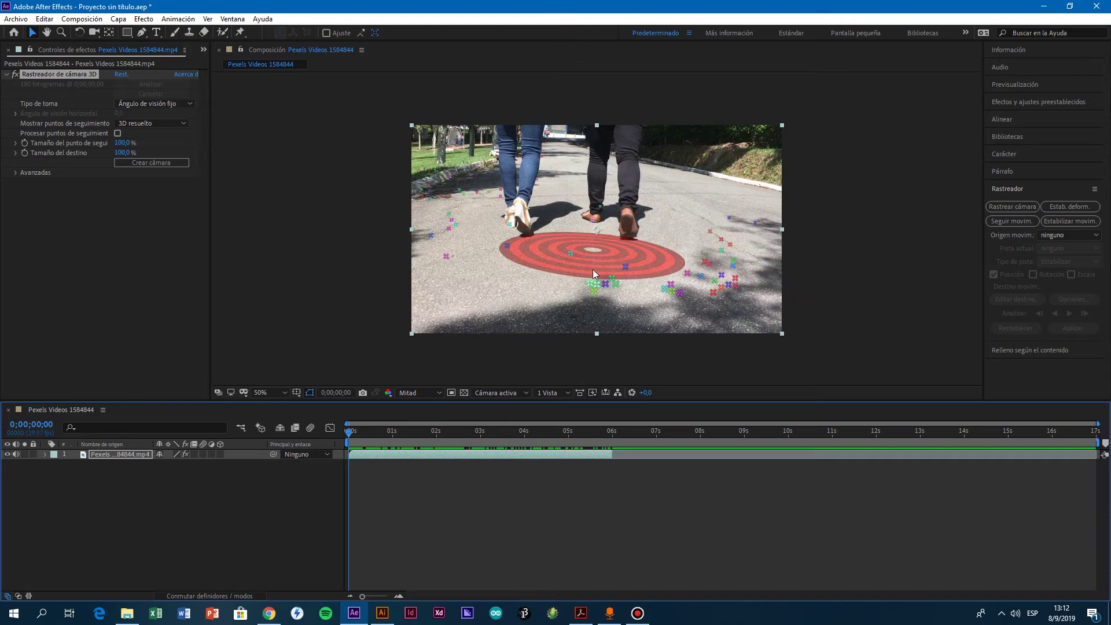
Step: Select the tracking points between the two walkers, create a solid and camera from them, and scrub to check the tracking
{"action": "left_click", "coordinate": [554, 177]}
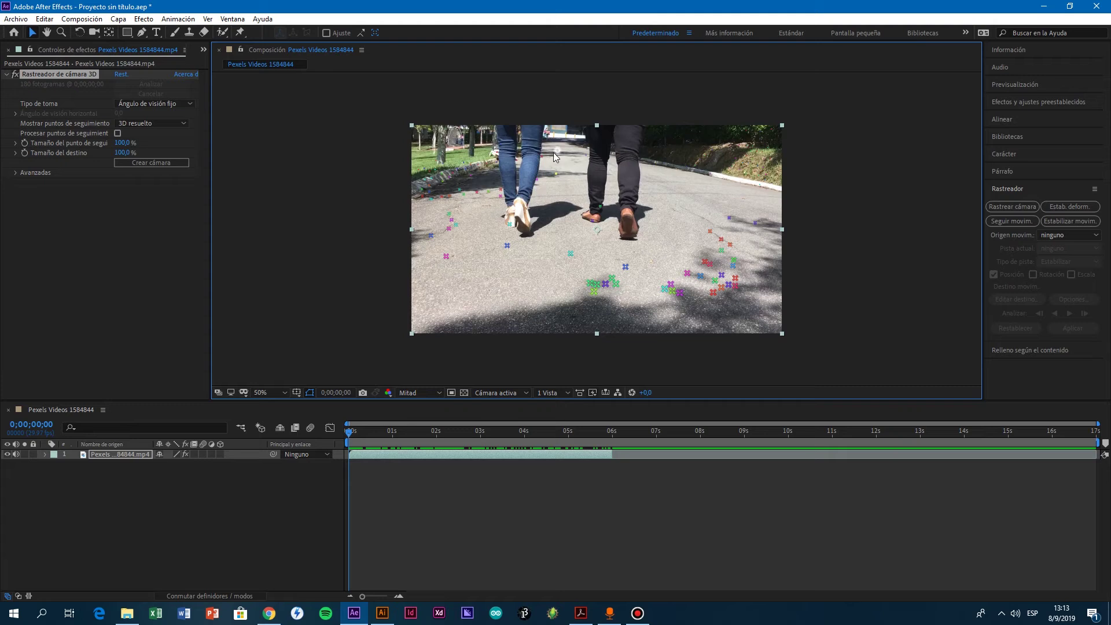
{"action": "left_click_drag", "start_coordinate": [544, 153], "coordinate": [547, 219]}
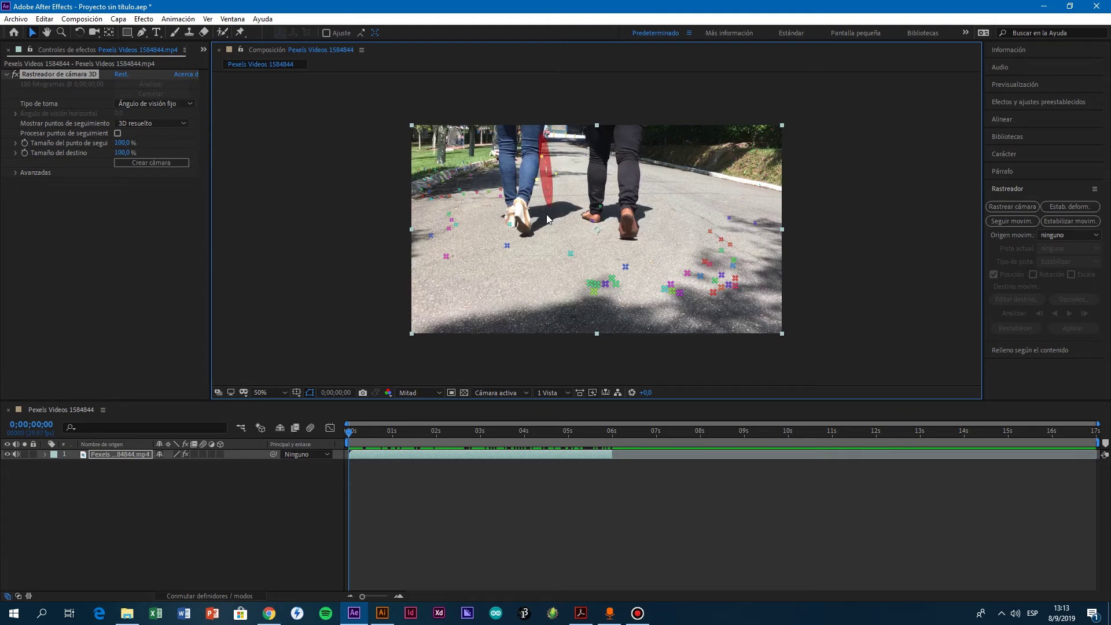
{"action": "right_click", "coordinate": [545, 170]}
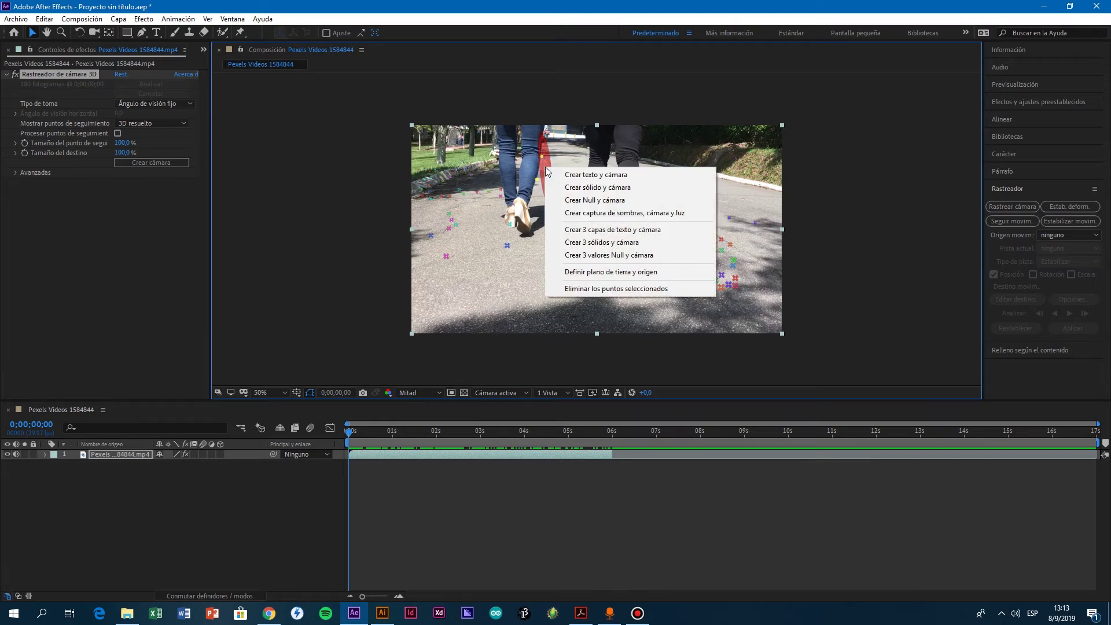
{"action": "left_click", "coordinate": [598, 188]}
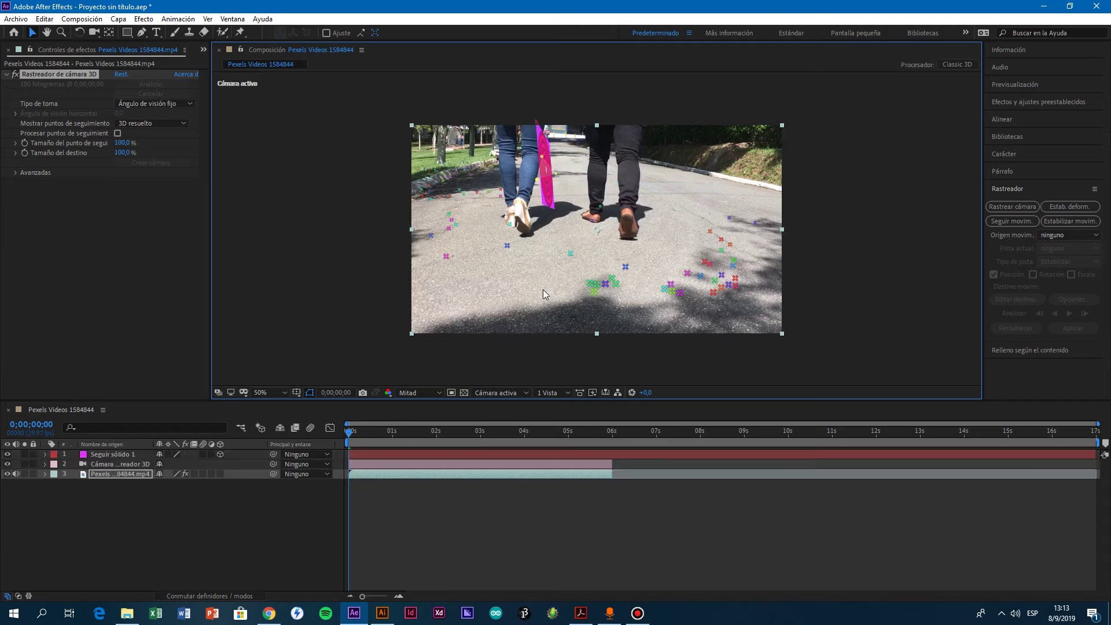
{"action": "left_click_drag", "start_coordinate": [350, 438], "coordinate": [336, 463]}
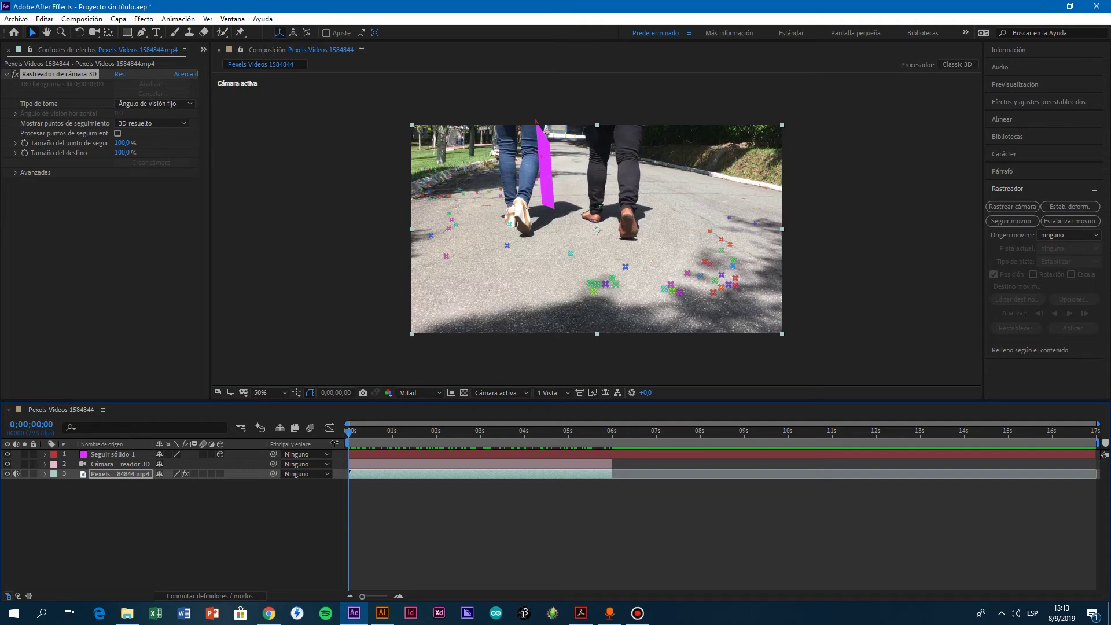
{"action": "mouse_move", "coordinate": [349, 438]}
{"action": "left_mouse_down"}
{"action": "mouse_move", "coordinate": [505, 430]}
{"action": "mouse_move", "coordinate": [349, 433]}
{"action": "left_mouse_up"}
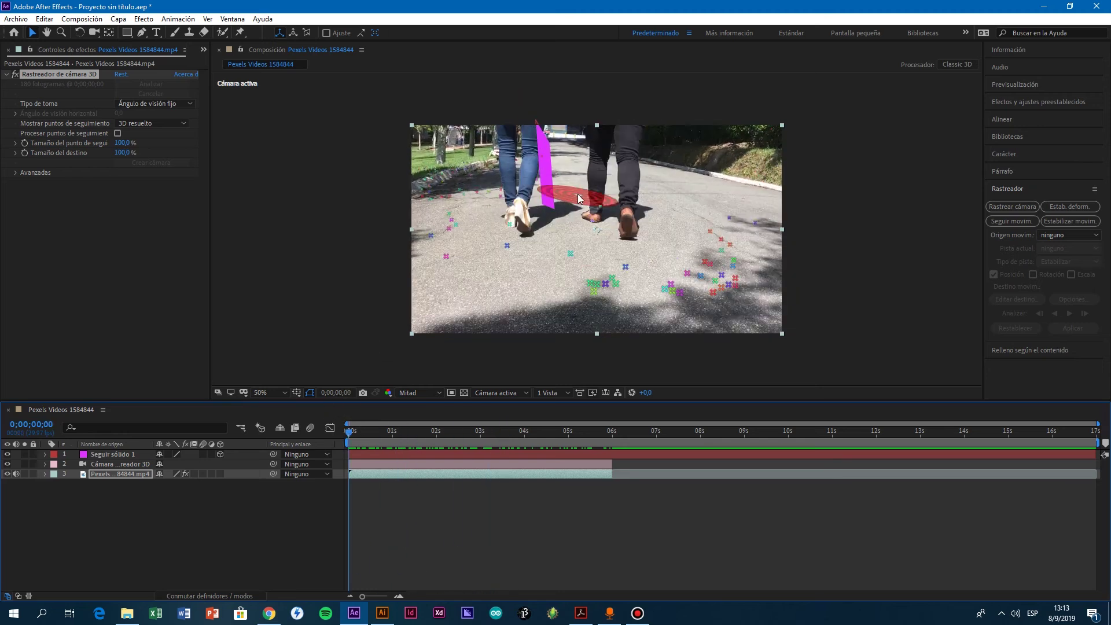
Step: Precompose the tracked solid as "Seguir sólido 1 Comp. 1", leaving all attributes in the main composition
{"action": "left_click", "coordinate": [117, 456]}
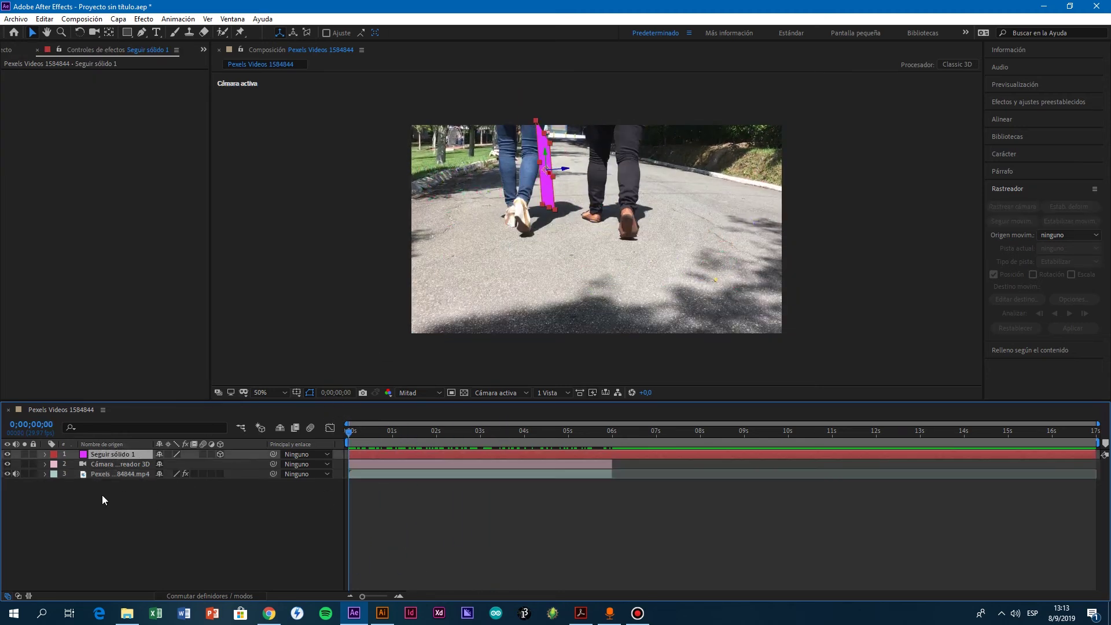
{"action": "right_click", "coordinate": [111, 457]}
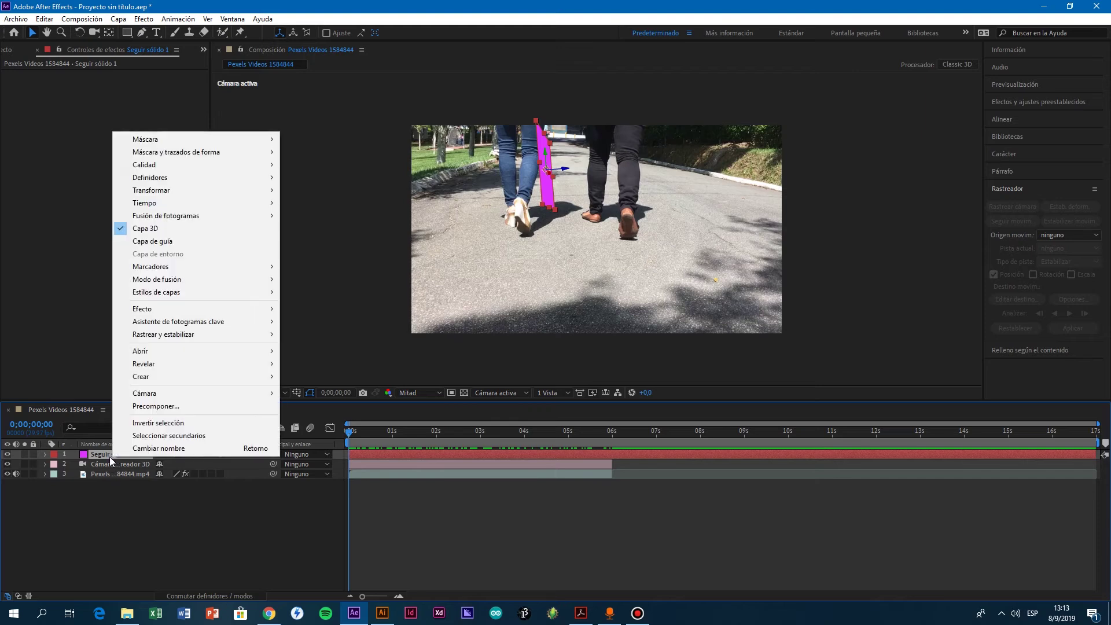
{"action": "right_click", "coordinate": [95, 456]}
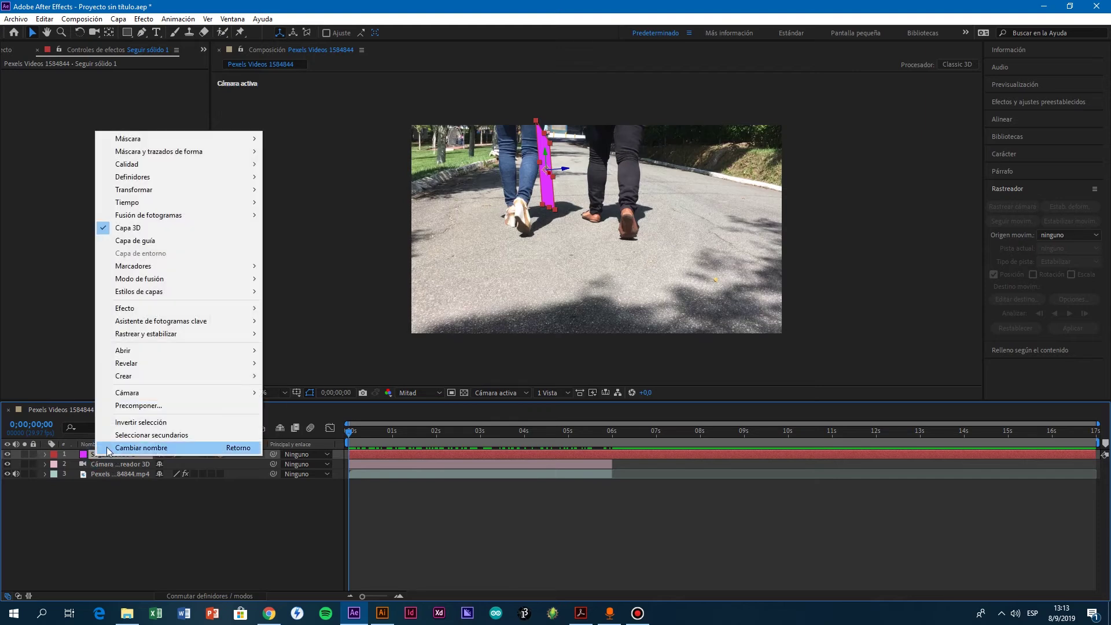
{"action": "left_click", "coordinate": [136, 408]}
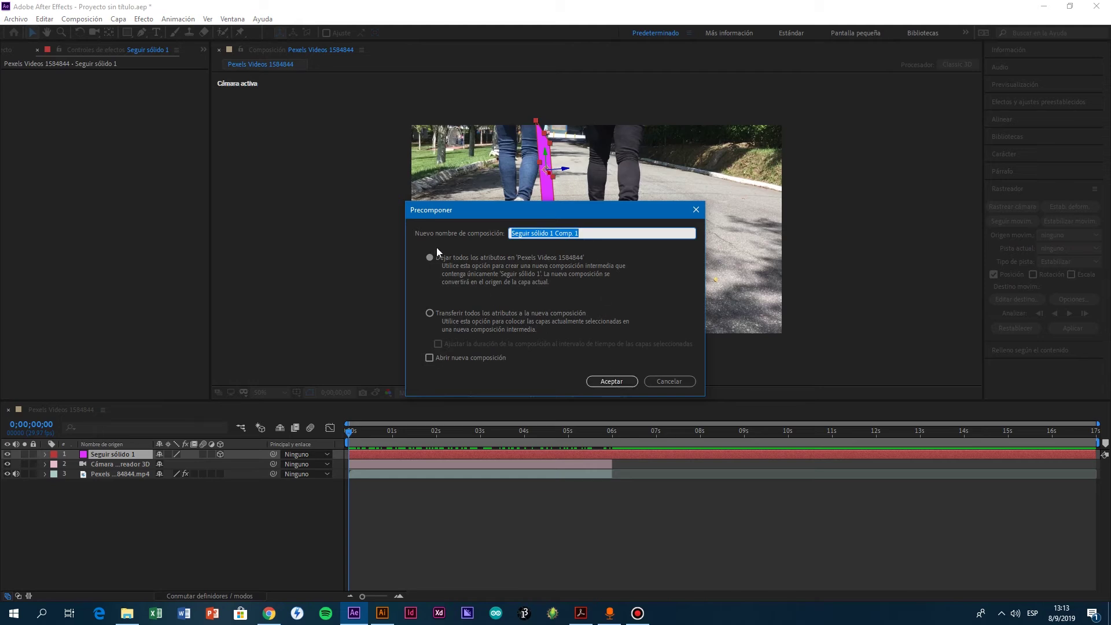
{"action": "left_click", "coordinate": [602, 380]}
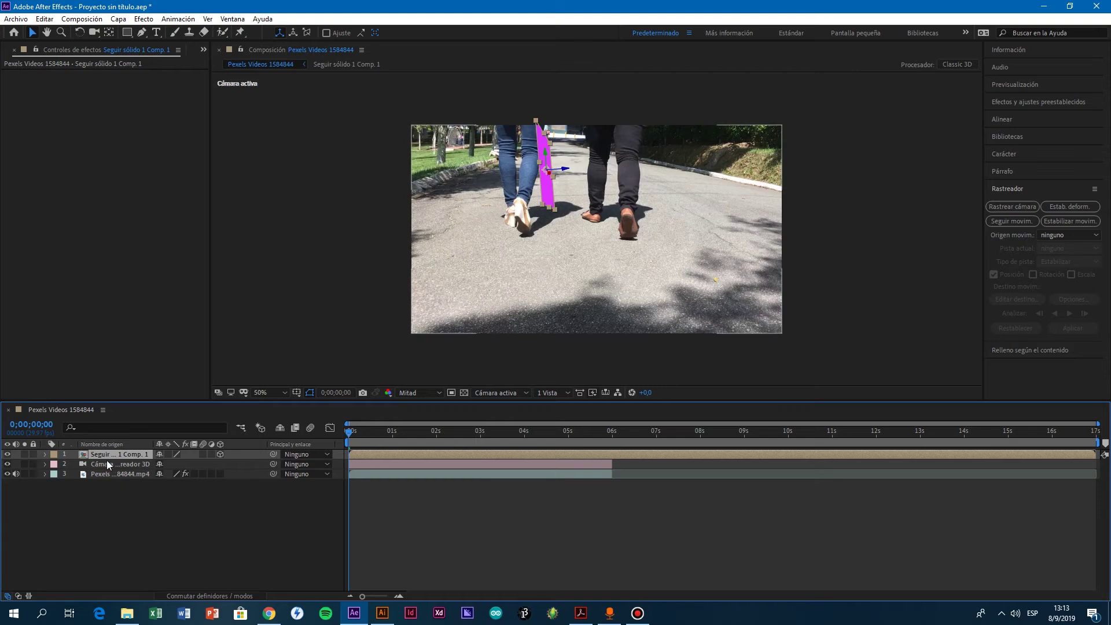
Step: Open the solid's precomposition, delete the magenta solid inside it, and turn on the transparency grid
{"action": "double_click", "coordinate": [88, 455]}
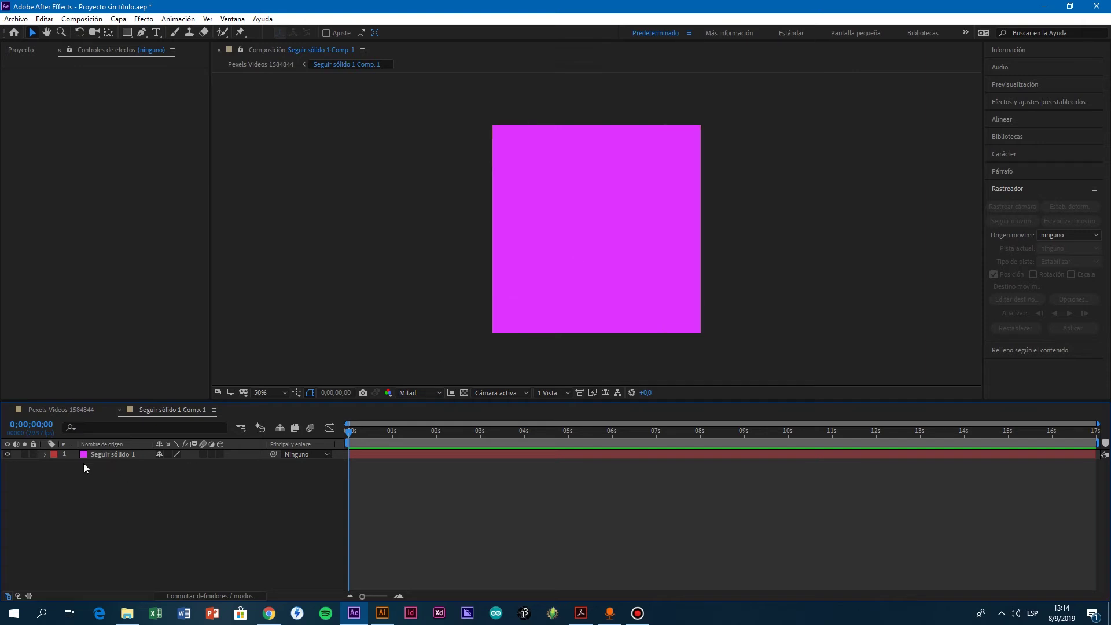
{"action": "left_click", "coordinate": [123, 455]}
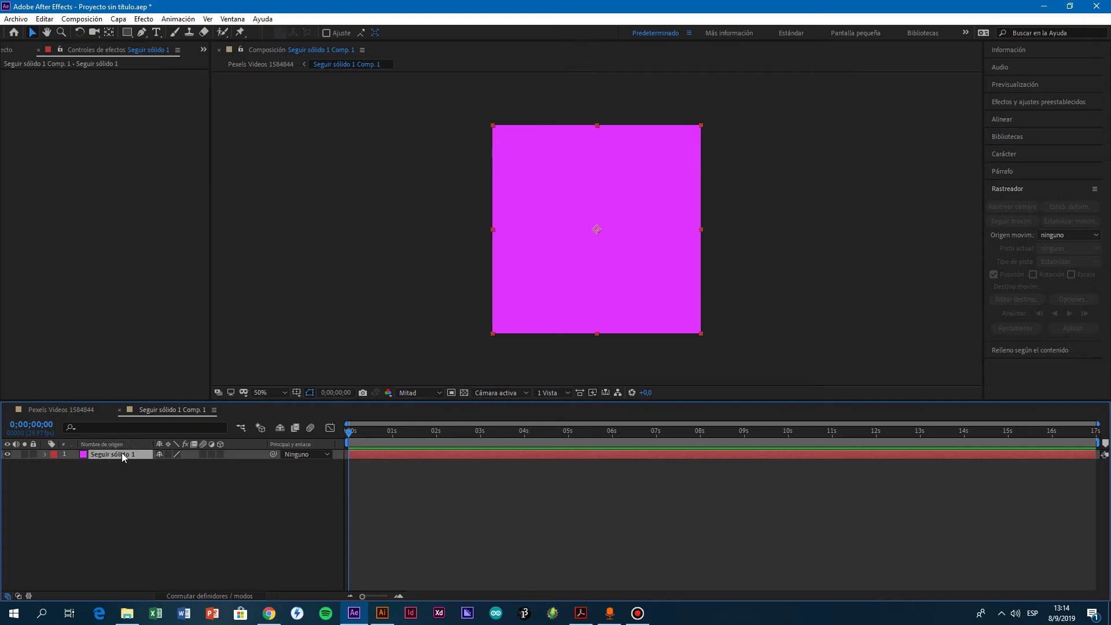
{"action": "key", "text": "Delete"}
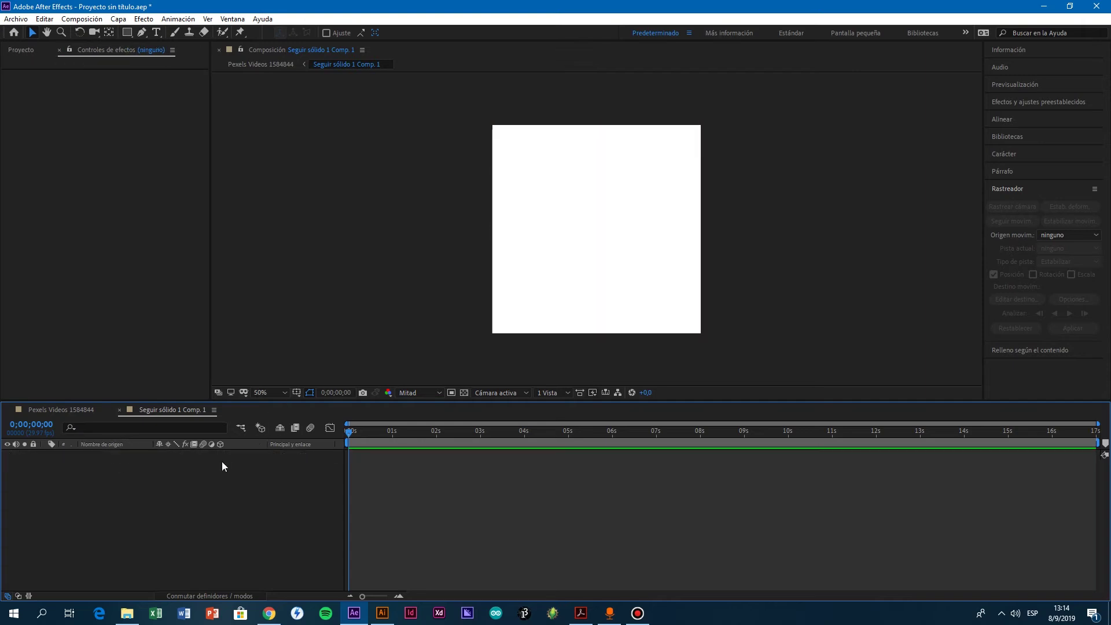
{"action": "left_click", "coordinate": [464, 393]}
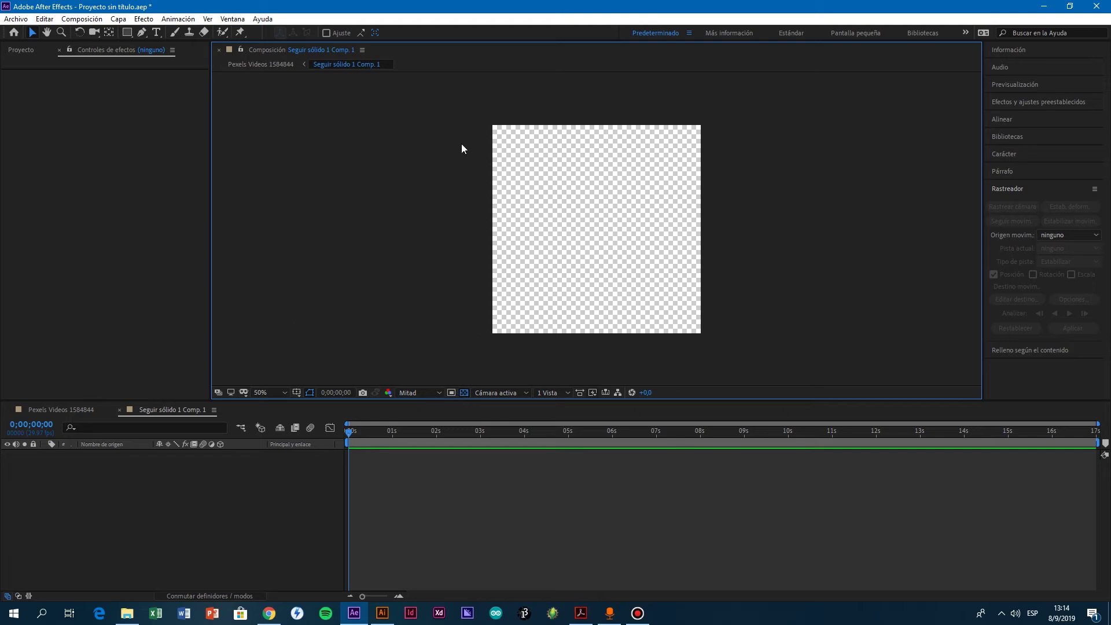
Step: Set the solid precomposition's width to 1280 px in the composition settings
{"action": "left_click", "coordinate": [82, 18]}
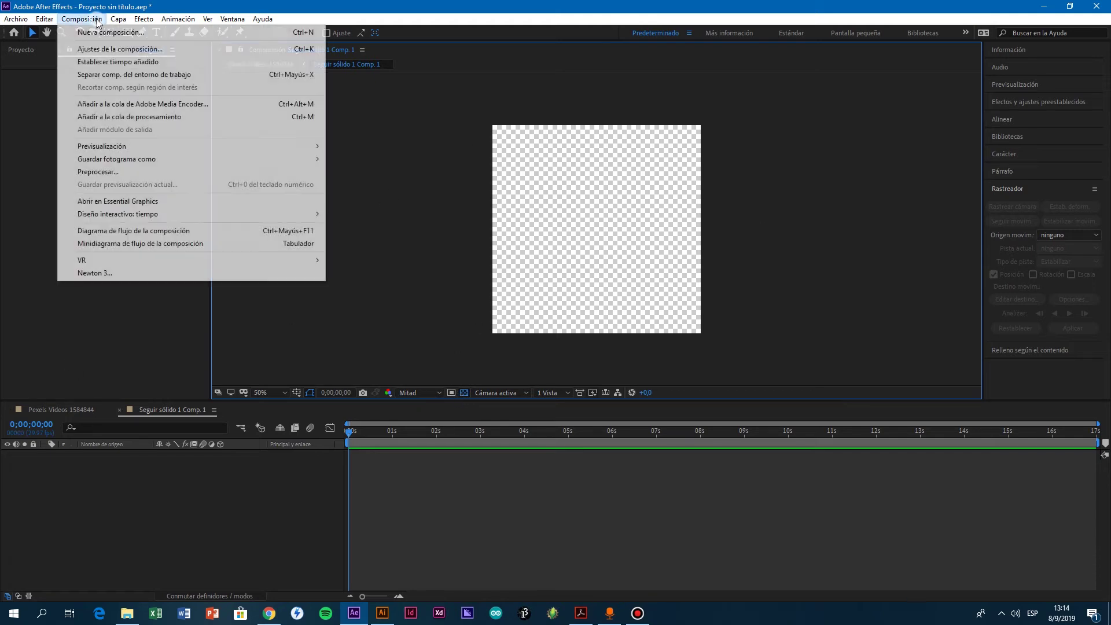
{"action": "left_click", "coordinate": [108, 61]}
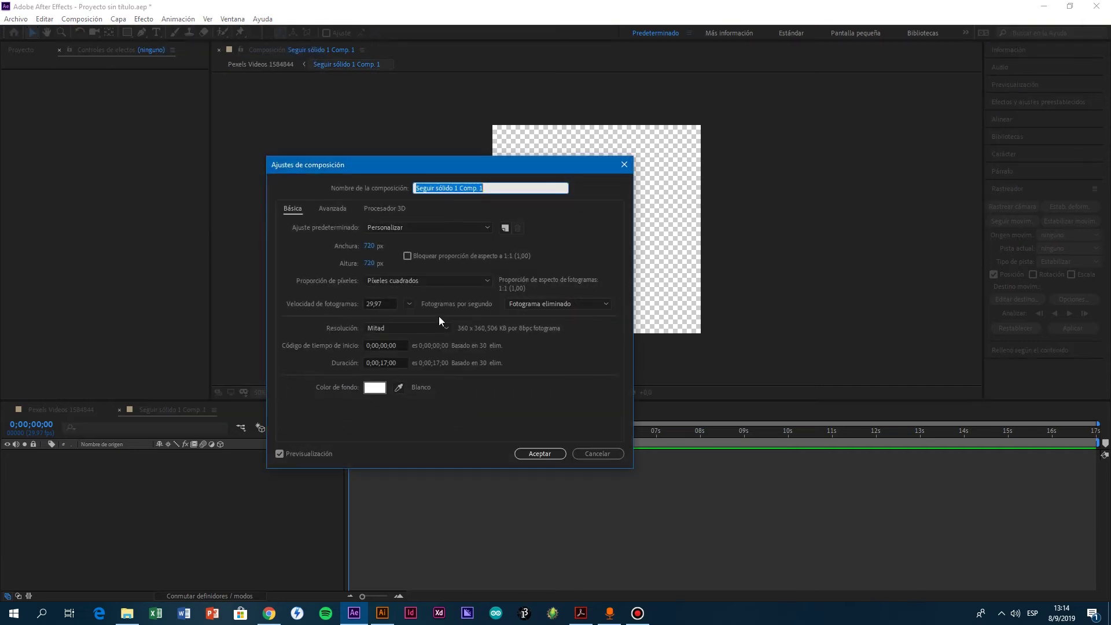
{"action": "left_click", "coordinate": [371, 246]}
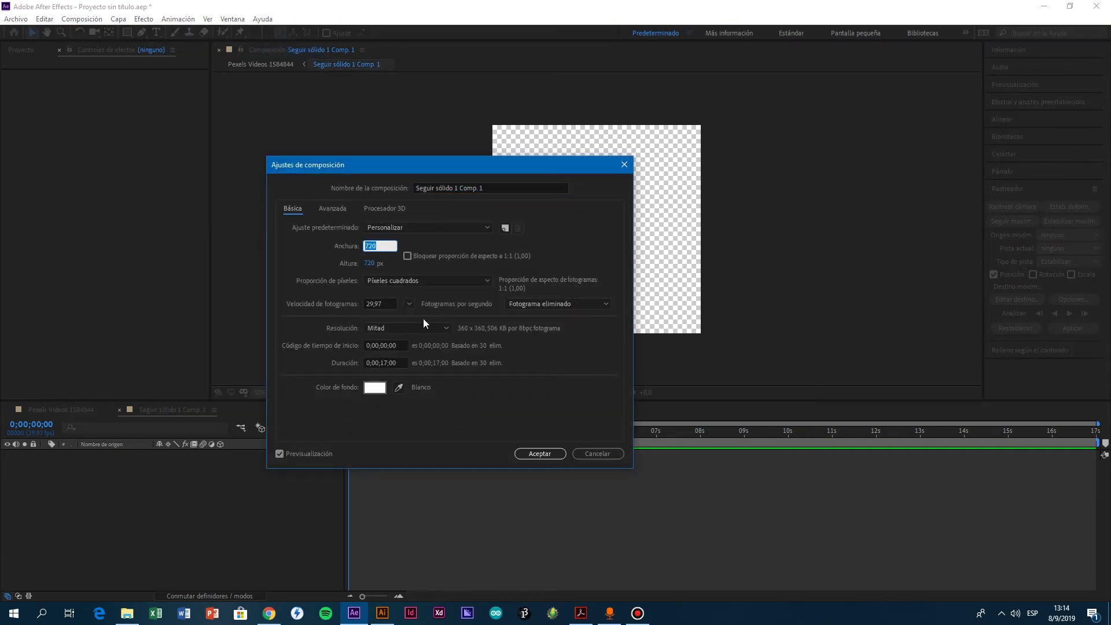
{"action": "type", "text": "1280"}
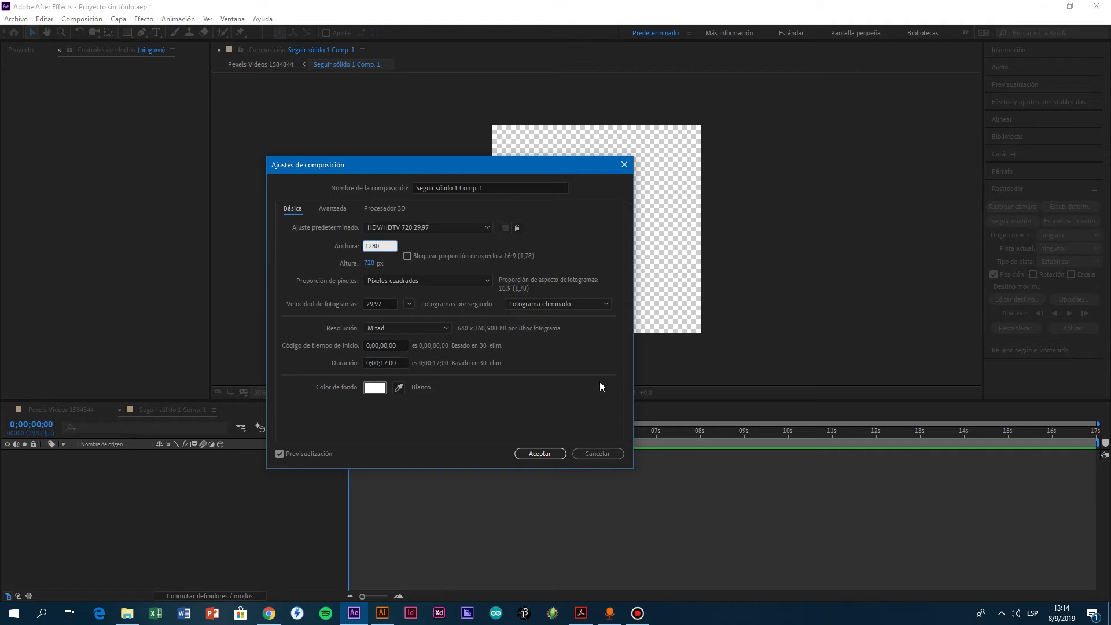
{"action": "left_click", "coordinate": [540, 454]}
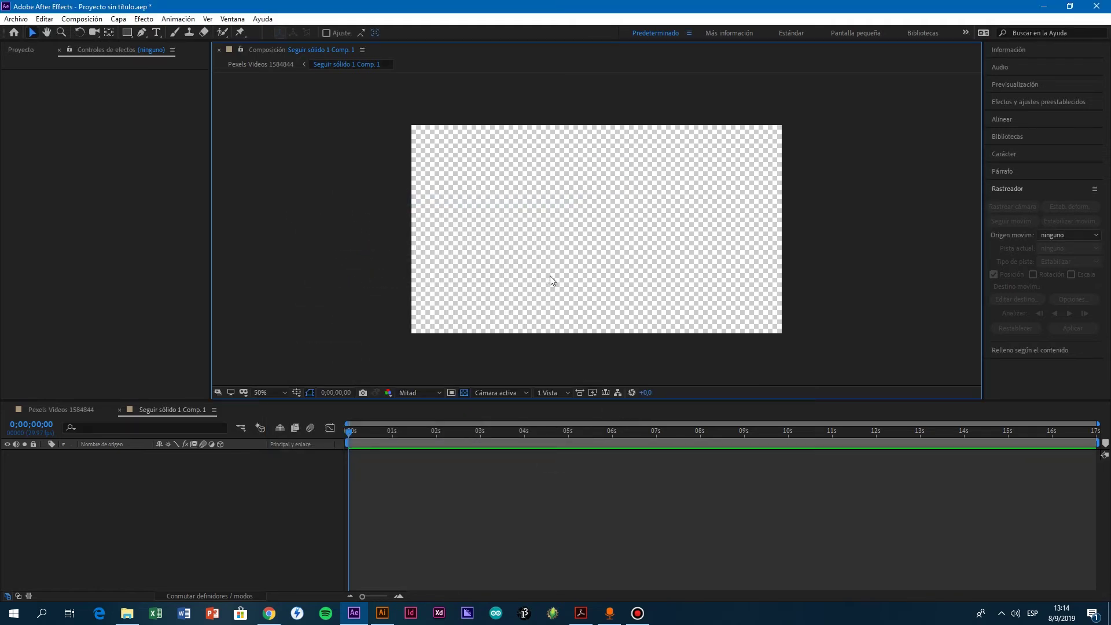
Step: Add a full-width paragraph text box across the middle of the composition reading "LA VIDA DE LAS MUJERES EN SAO PABLO"
{"action": "left_click", "coordinate": [156, 32]}
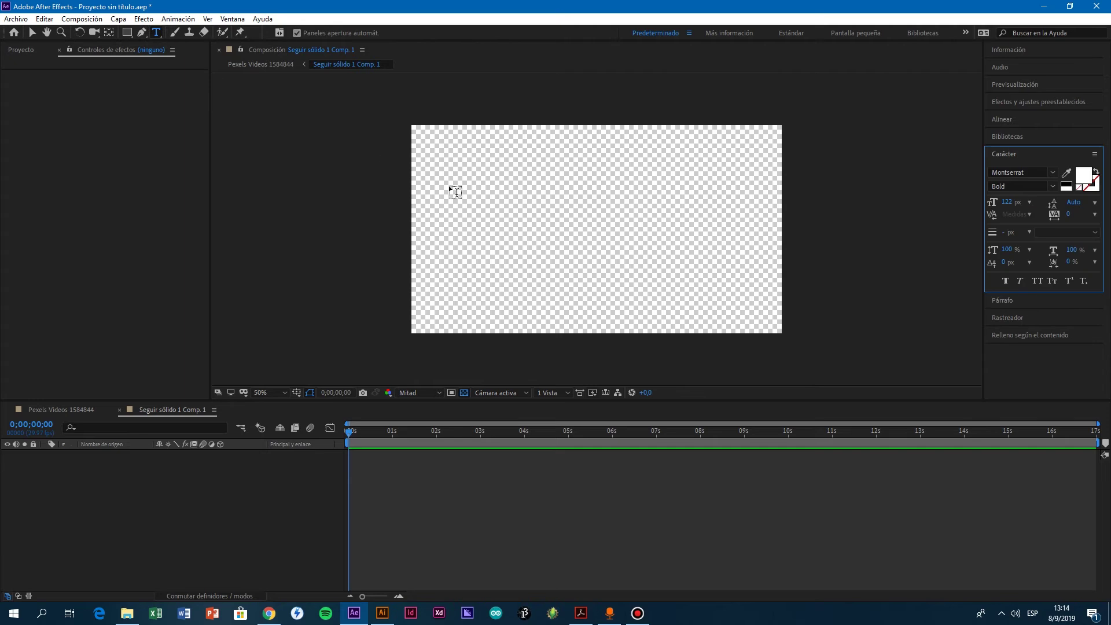
{"action": "left_click_drag", "start_coordinate": [412, 169], "coordinate": [782, 285]}
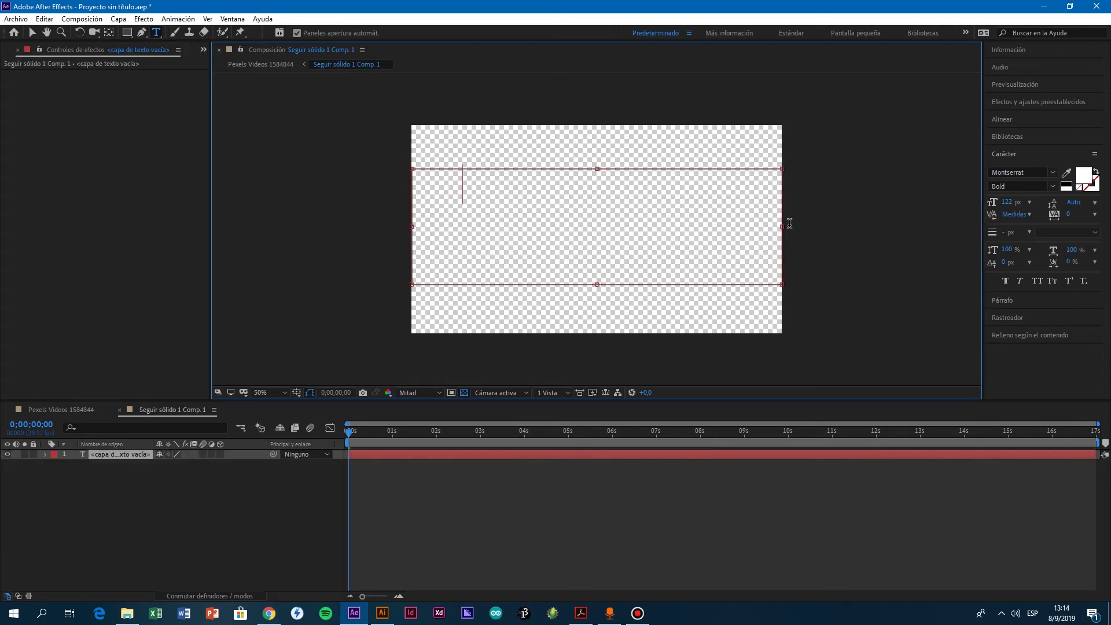
{"action": "type", "text": "LA"}
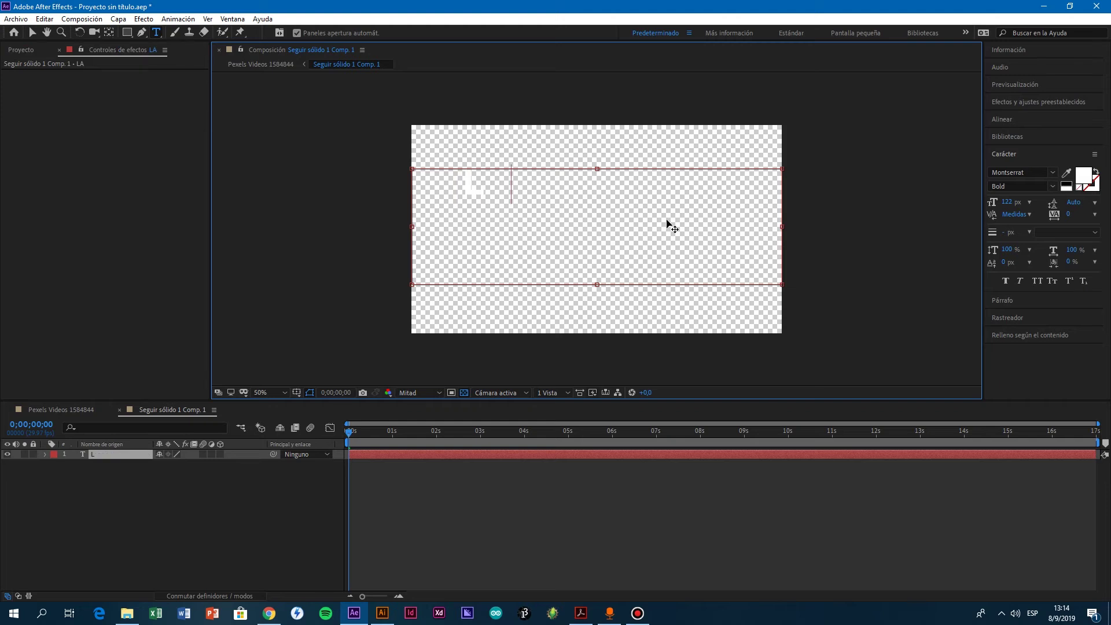
{"action": "type", "text": " VIDA DE LAS MUJ"}
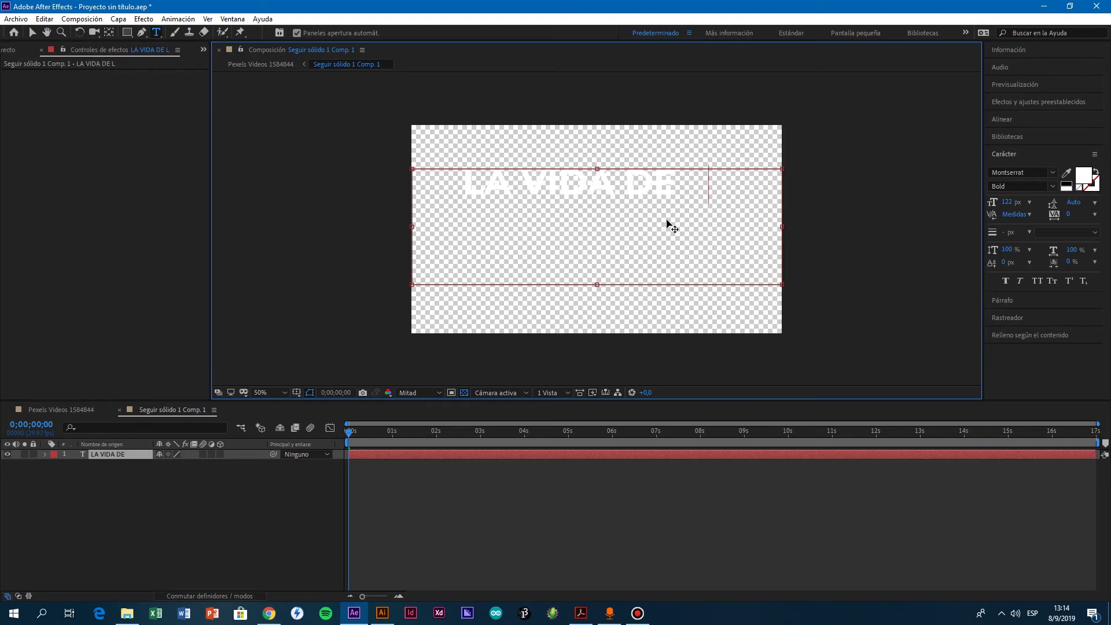
{"action": "type", "text": "ERES EN"}
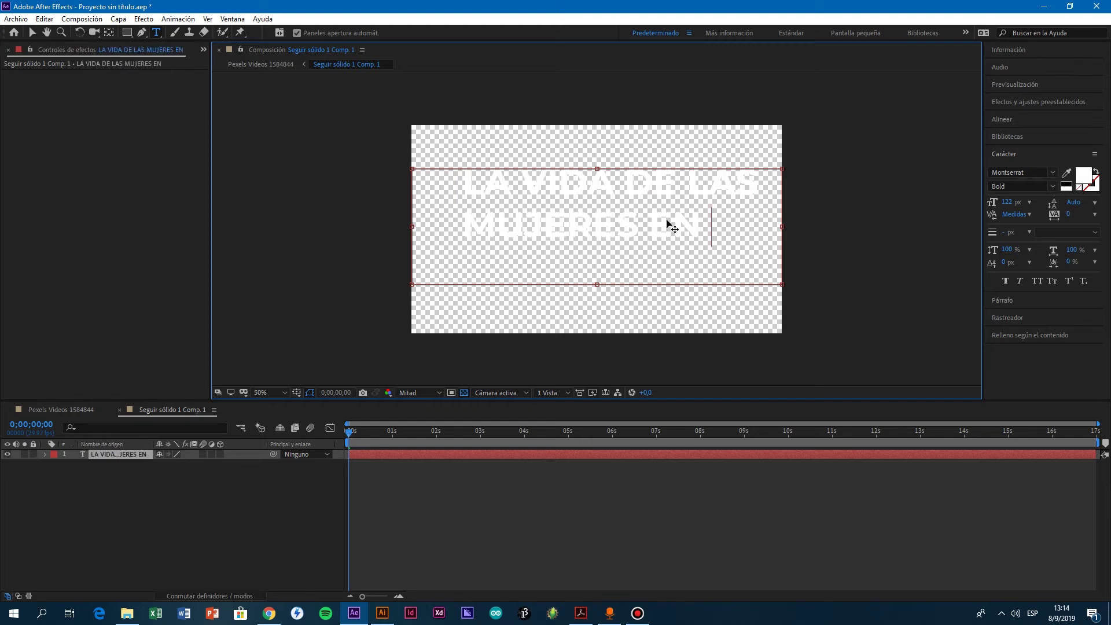
{"action": "type", "text": " SAO PABLO"}
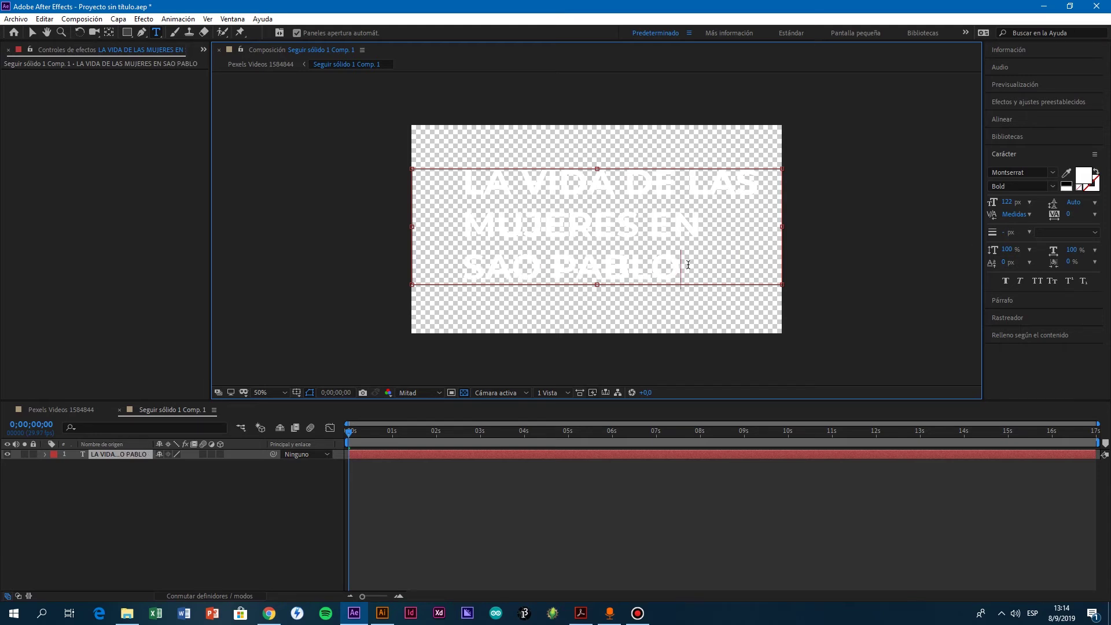
Step: Reduce the font size of the entire text to 102 px
{"action": "left_click_drag", "start_coordinate": [679, 268], "coordinate": [405, 169]}
{"action": "left_click_drag", "start_coordinate": [1008, 205], "coordinate": [993, 205]}
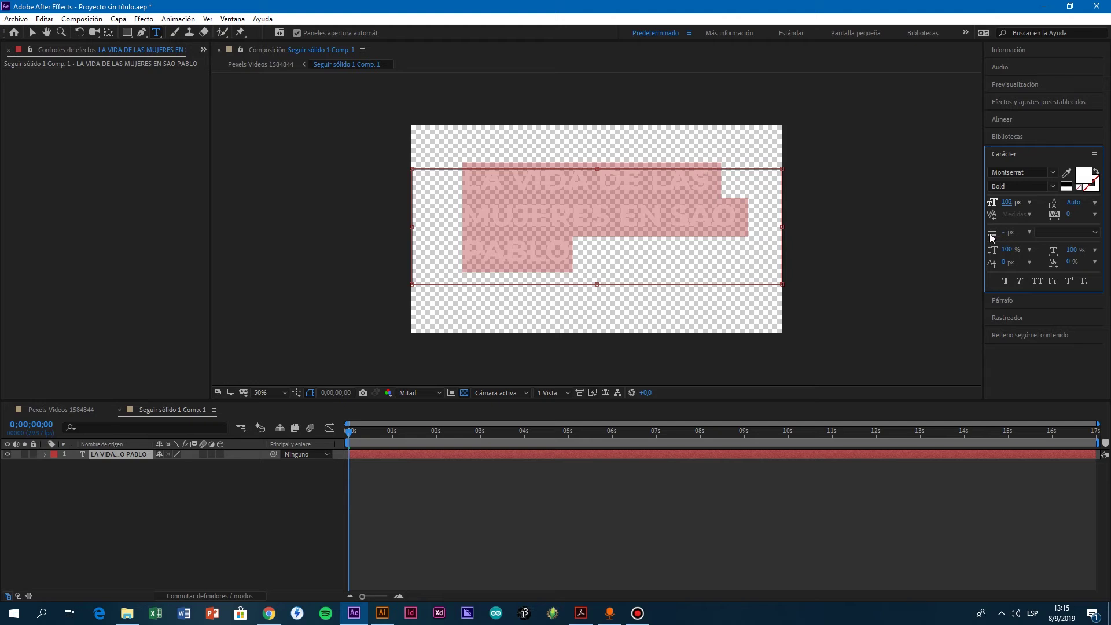
{"action": "left_click", "coordinate": [614, 238]}
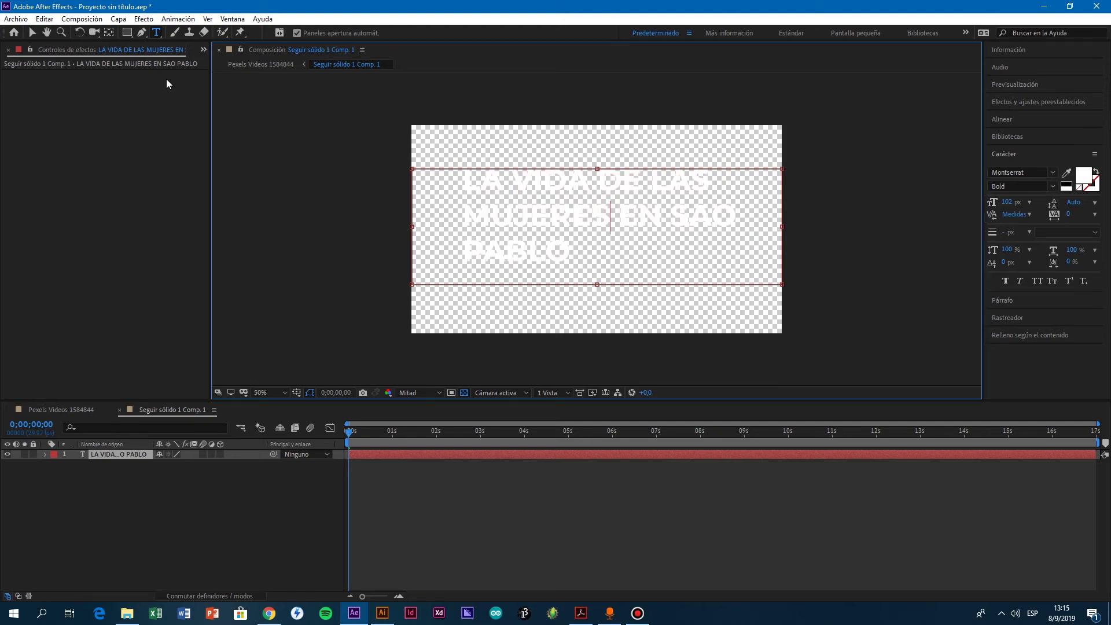
Step: Return to the Pexels Videos 1584844 composition, re-enable view updating, and scrub to 0;00;05;07 to check the tracked text
{"action": "left_click", "coordinate": [70, 408]}
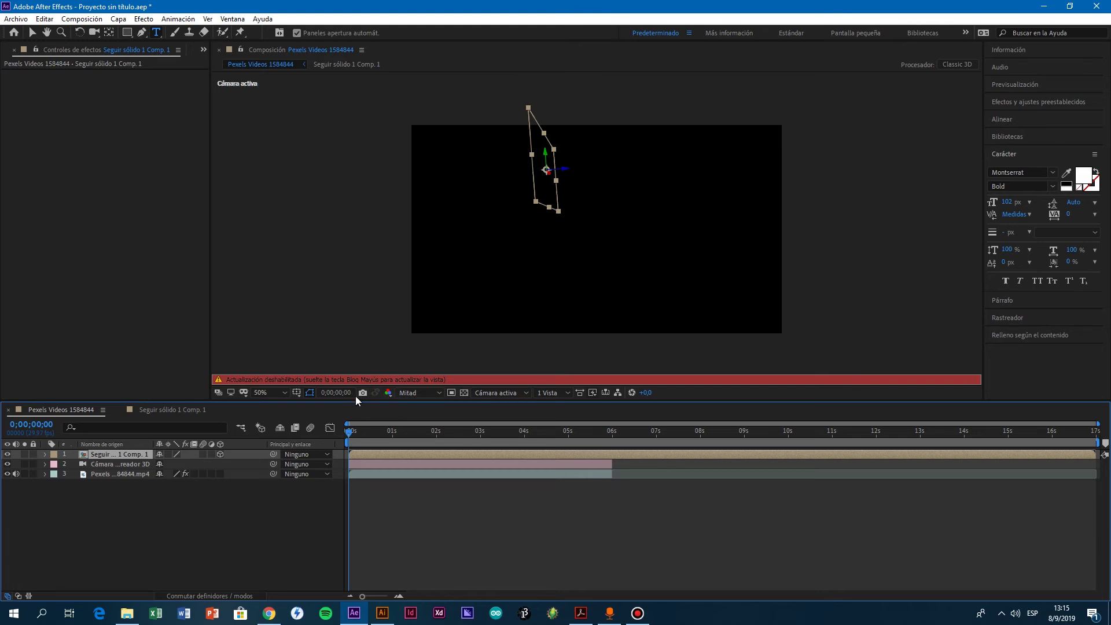
{"action": "key", "text": "Caps_Lock"}
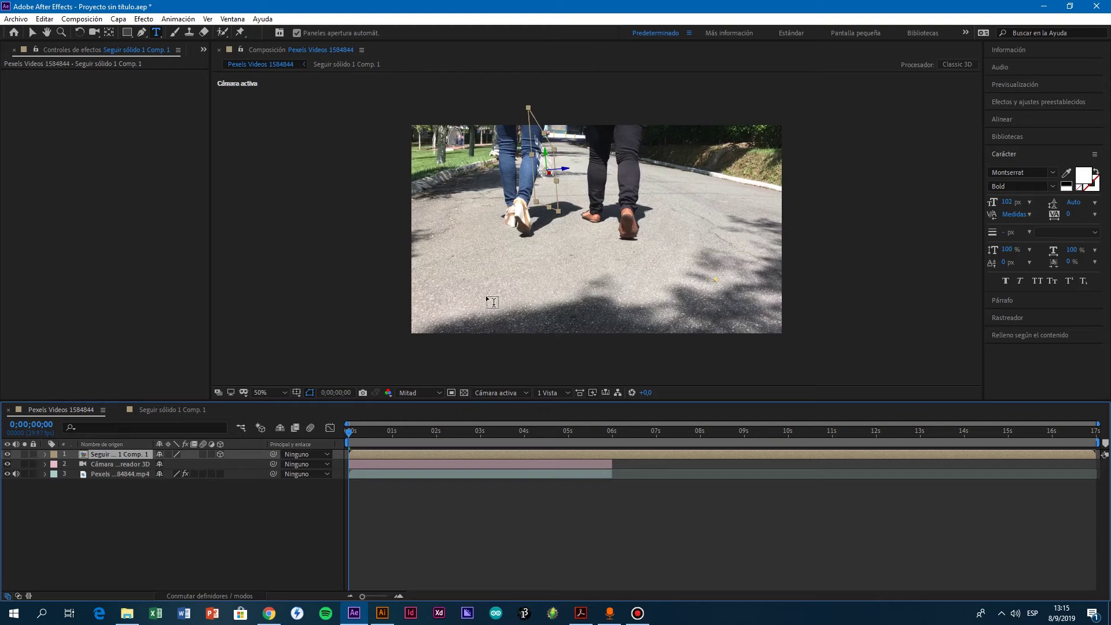
{"action": "left_click_drag", "start_coordinate": [349, 443], "coordinate": [578, 453]}
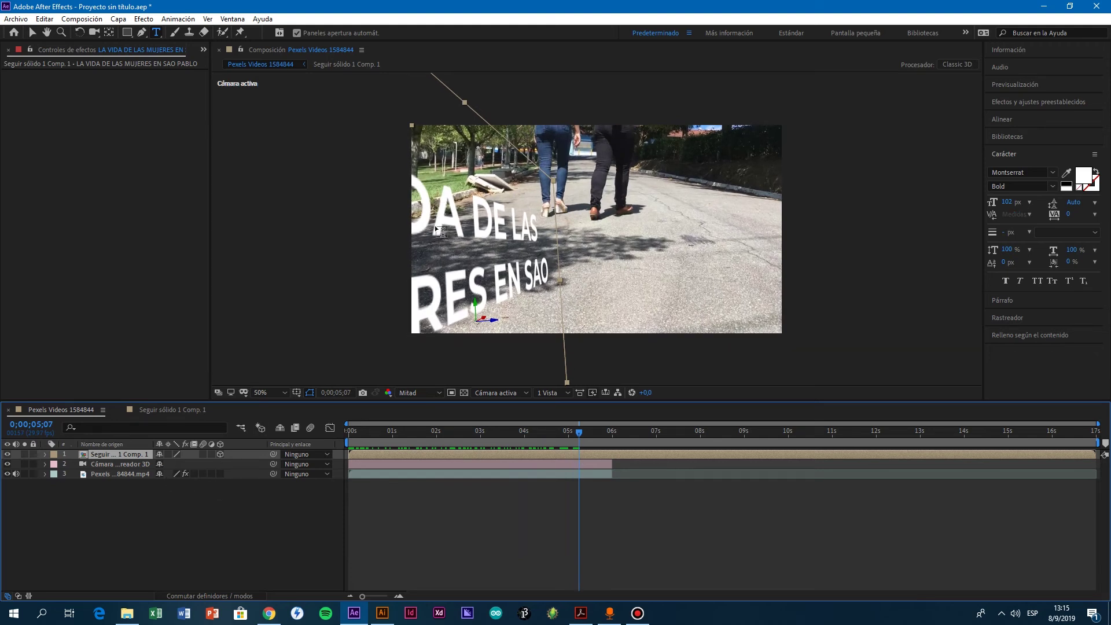
Step: Try collapsing transformations on the precomp and its text layer, scrub to check, and turn it back off on the precomp
{"action": "left_click", "coordinate": [171, 455]}
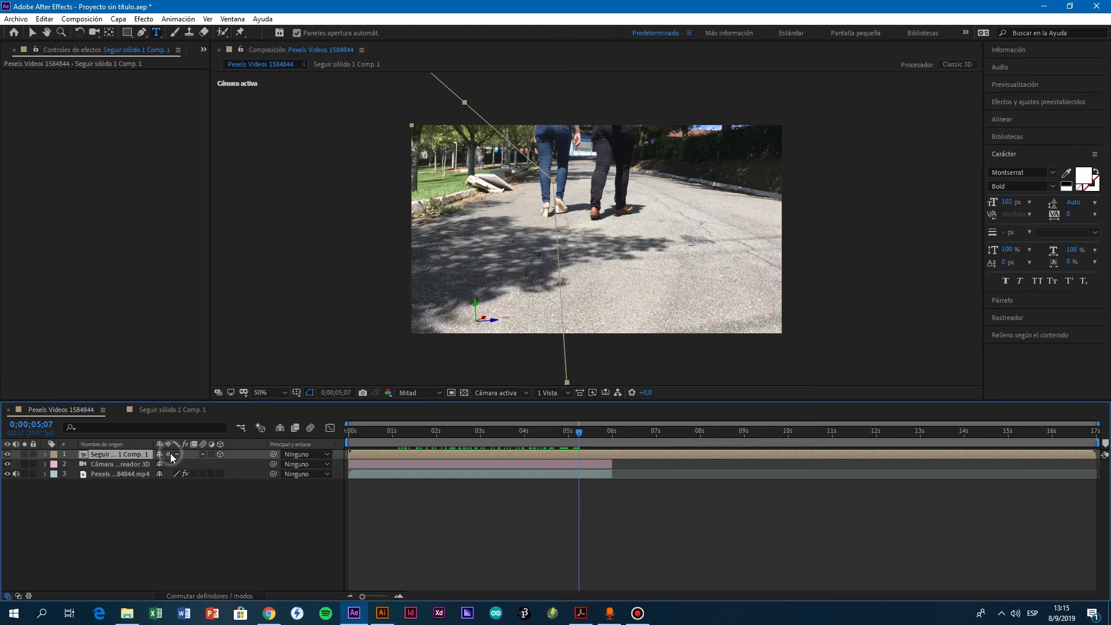
{"action": "left_click", "coordinate": [152, 410]}
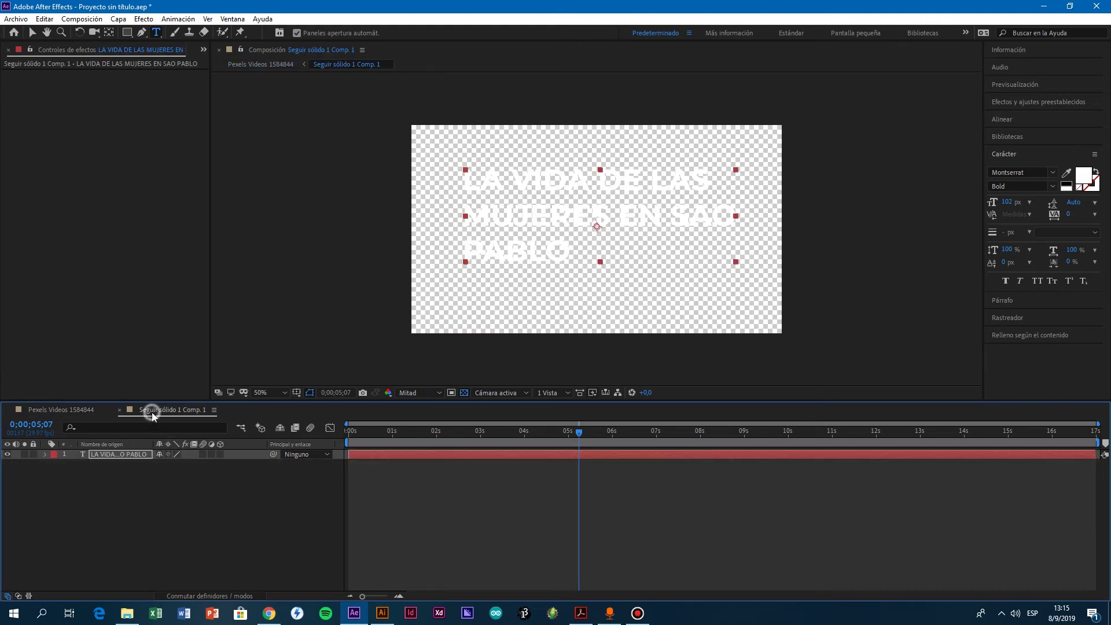
{"action": "left_click", "coordinate": [168, 454]}
{"action": "left_click", "coordinate": [78, 411]}
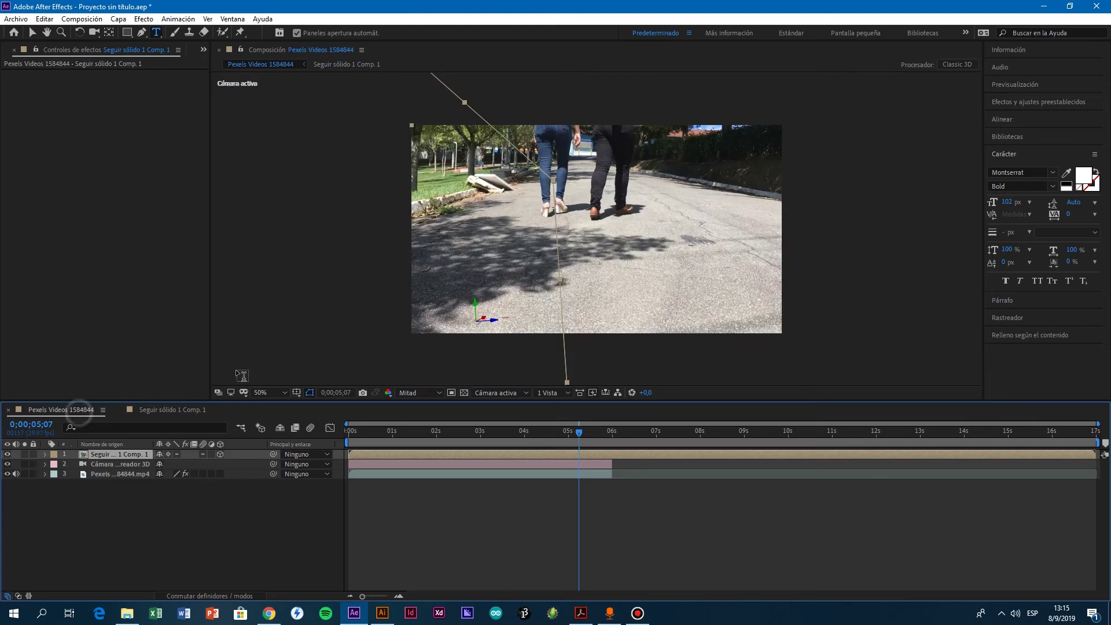
{"action": "left_click_drag", "start_coordinate": [578, 432], "coordinate": [481, 433]}
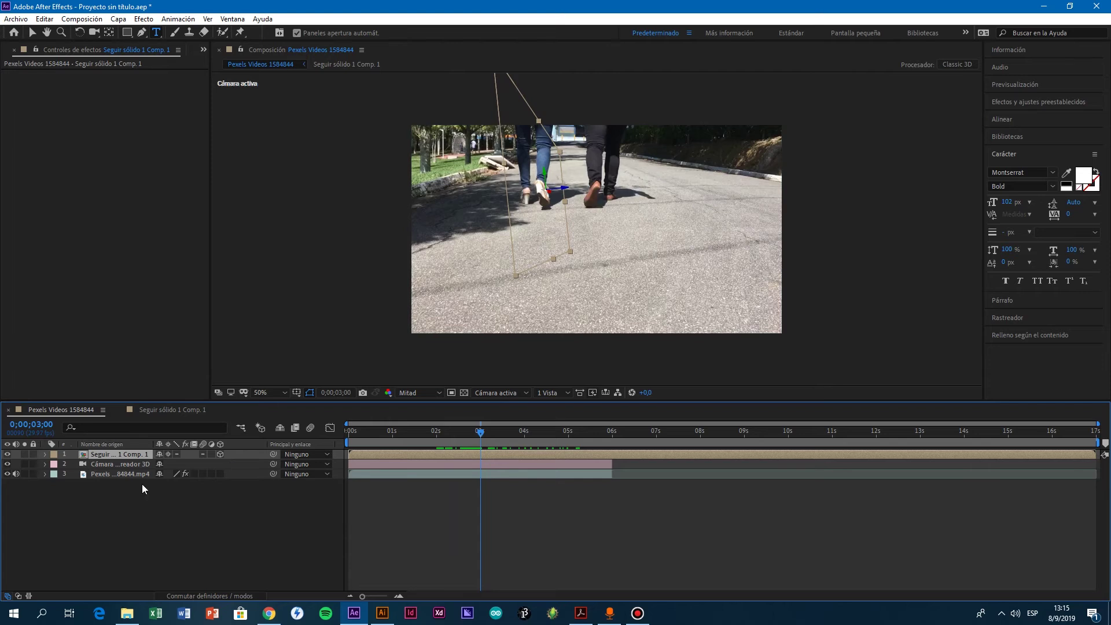
{"action": "left_click", "coordinate": [167, 454]}
{"action": "left_click_drag", "start_coordinate": [480, 441], "coordinate": [563, 437]}
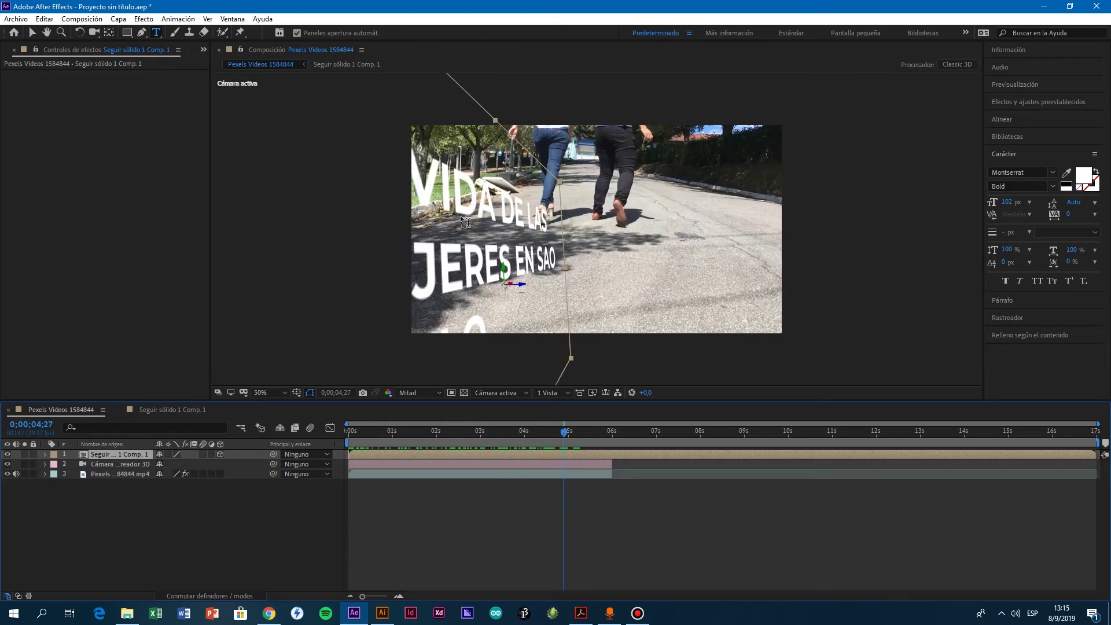
{"action": "left_click", "coordinate": [419, 392]}
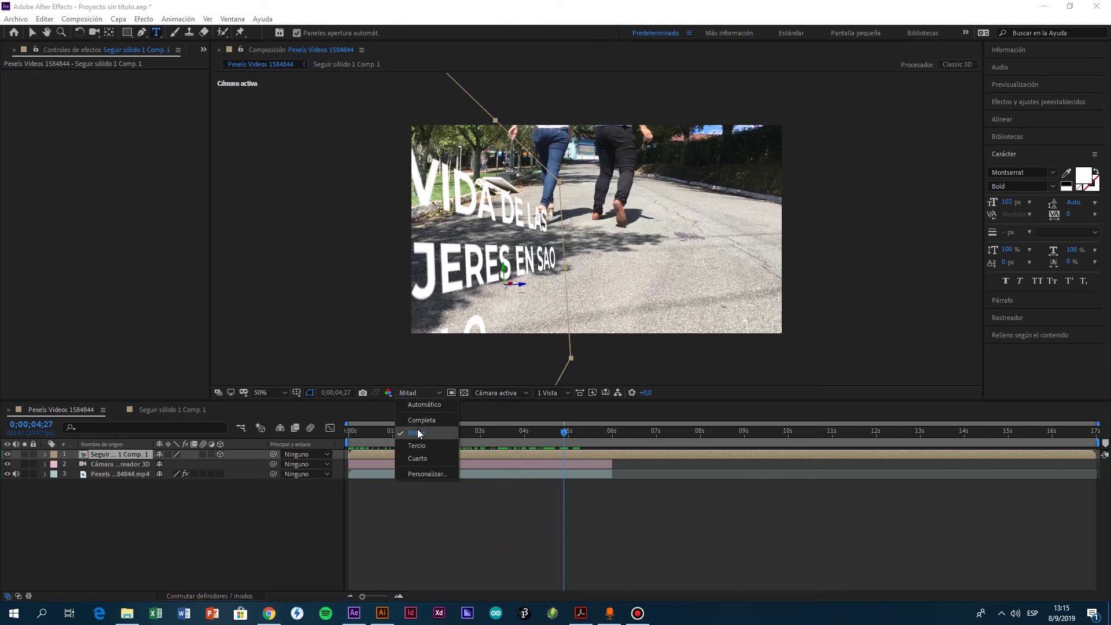
{"action": "left_click", "coordinate": [419, 393]}
Step: Near the clip's start, rotate the text precomp layer to face the camera: X -2°, Y 79° and Z 4°
{"action": "left_click_drag", "start_coordinate": [566, 432], "coordinate": [349, 442]}
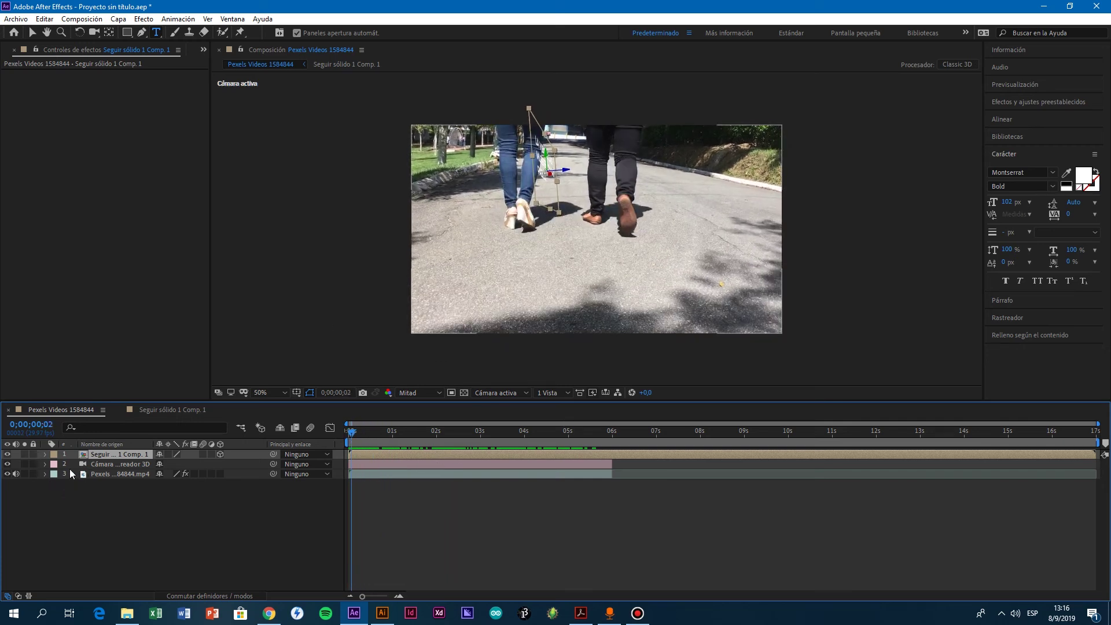
{"action": "left_click", "coordinate": [44, 454]}
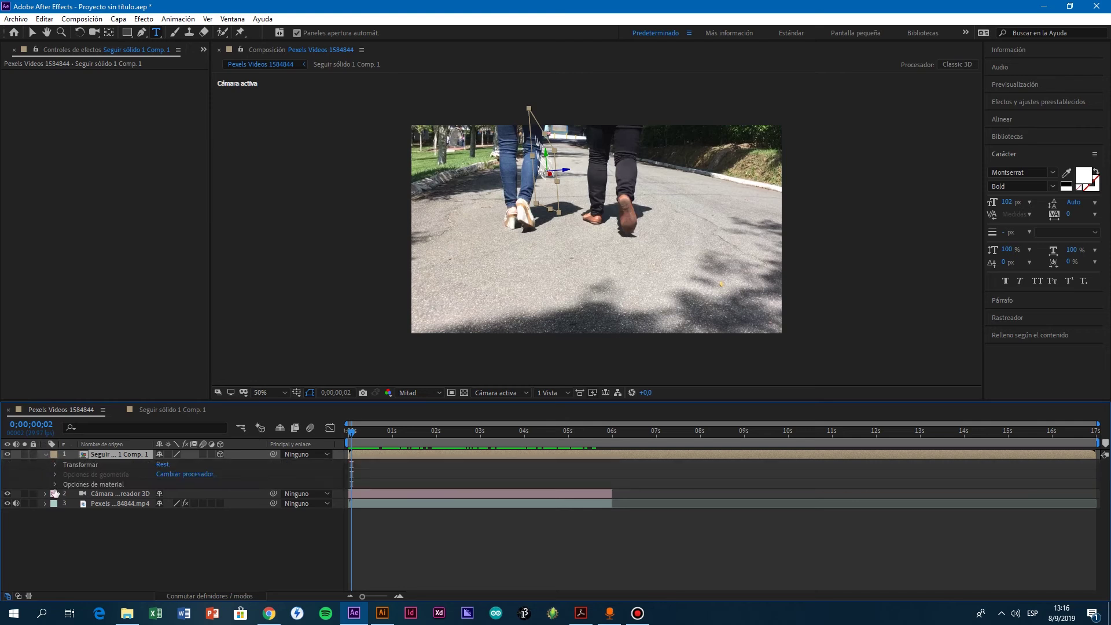
{"action": "left_click", "coordinate": [54, 465]}
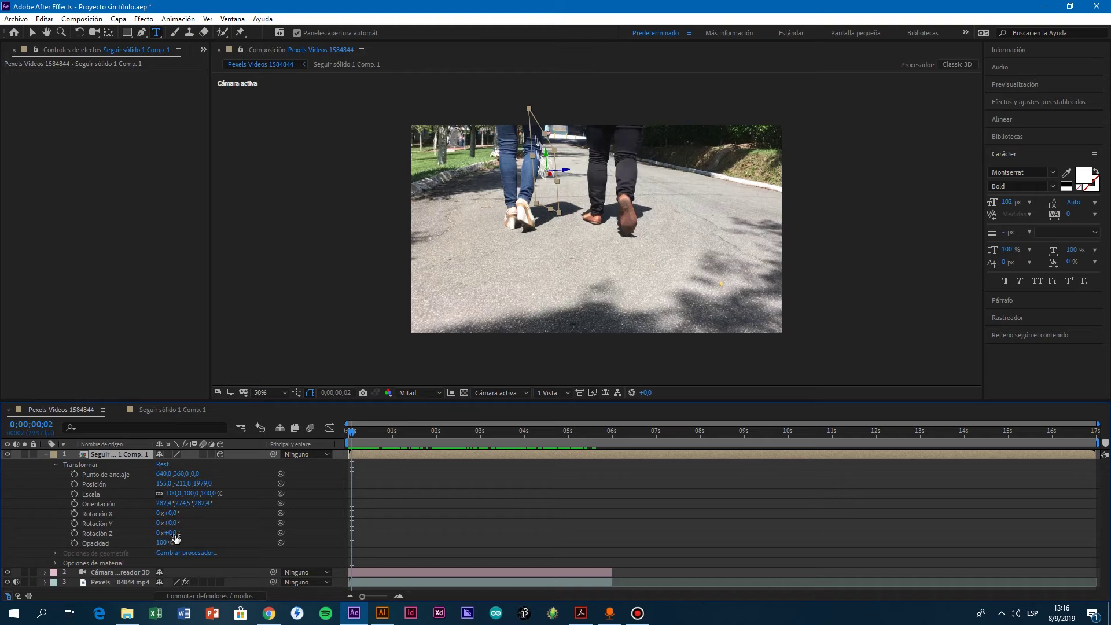
{"action": "mouse_move", "coordinate": [173, 524]}
{"action": "left_mouse_down"}
{"action": "mouse_move", "coordinate": [231, 534]}
{"action": "mouse_move", "coordinate": [173, 533]}
{"action": "mouse_move", "coordinate": [177, 513]}
{"action": "mouse_move", "coordinate": [166, 513]}
{"action": "left_mouse_up"}
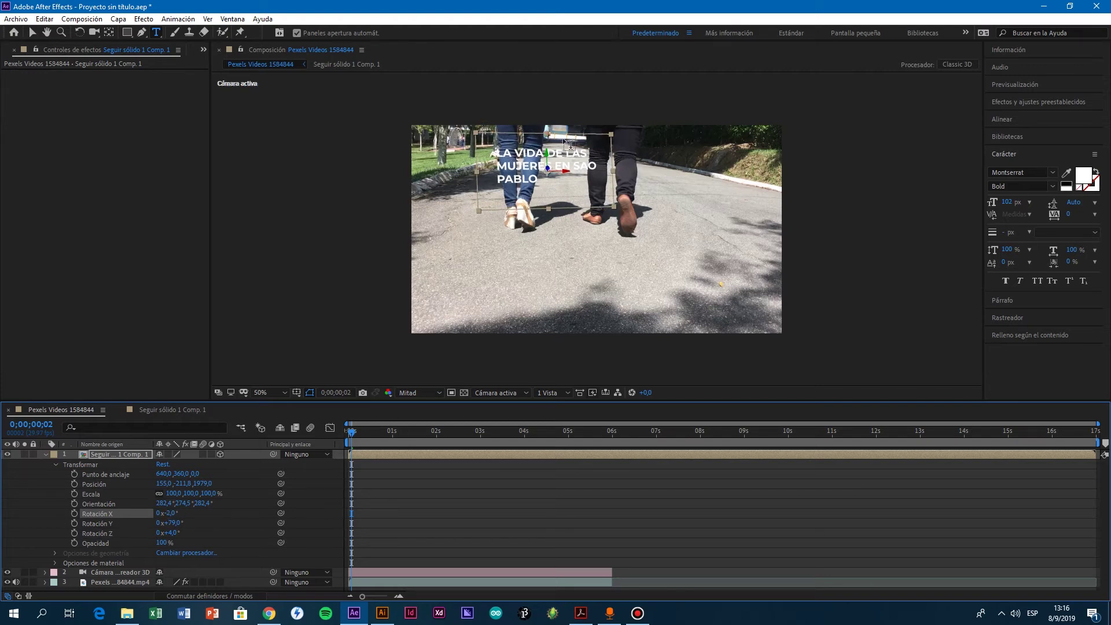
Step: Play the composition from the beginning to check how the rotated text follows the camera movement
{"action": "left_click_drag", "start_coordinate": [415, 440], "coordinate": [340, 455]}
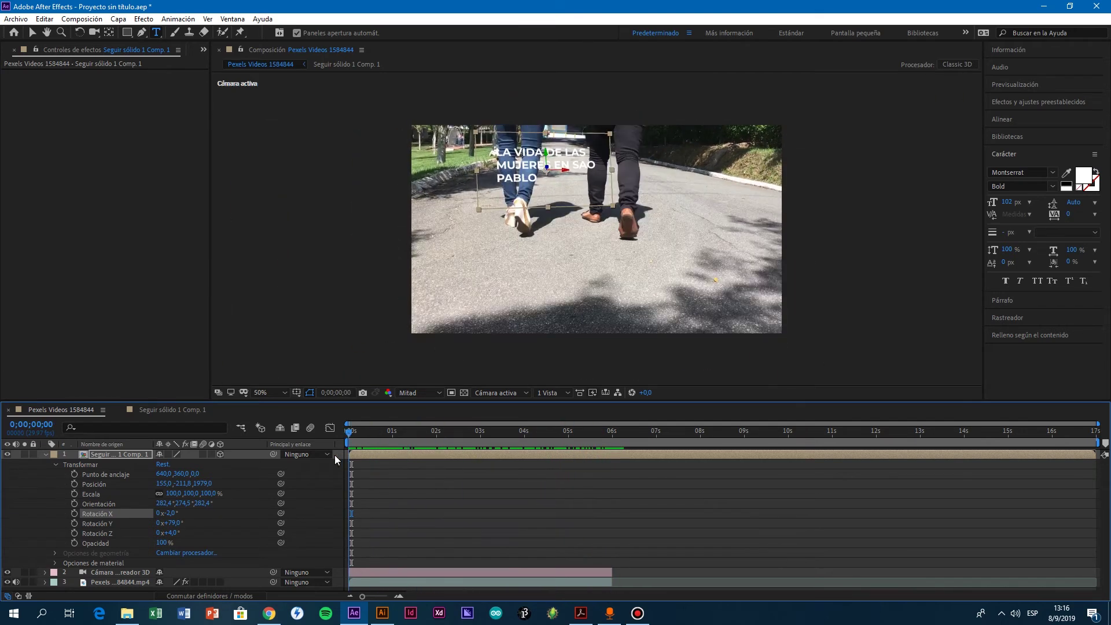
{"action": "left_click", "coordinate": [1029, 85]}
{"action": "left_click", "coordinate": [1042, 100]}
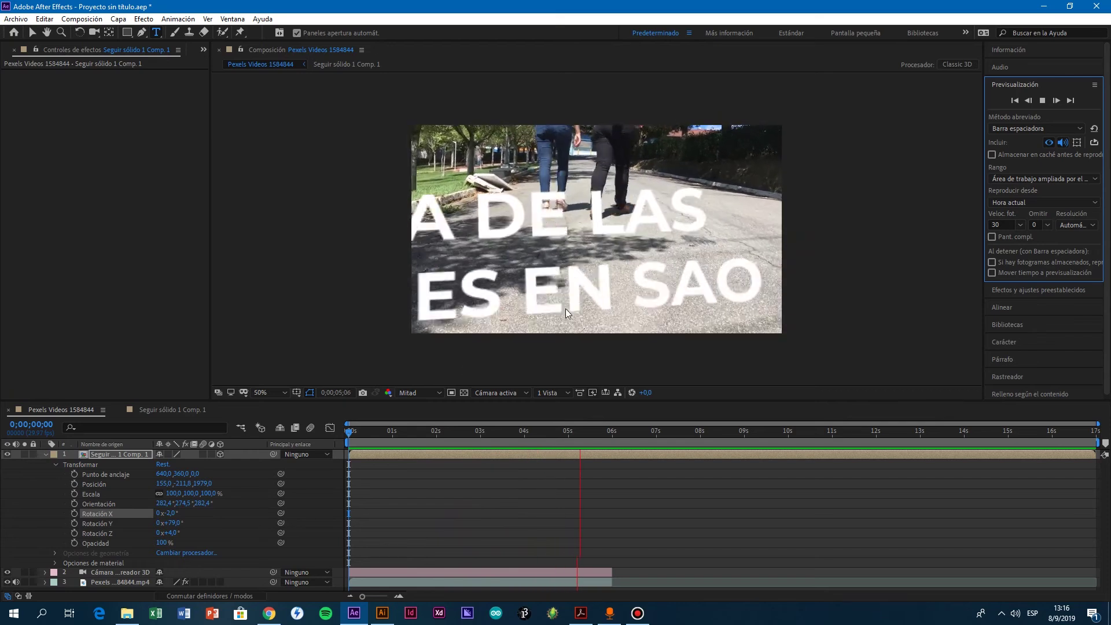
{"action": "key", "text": "space"}
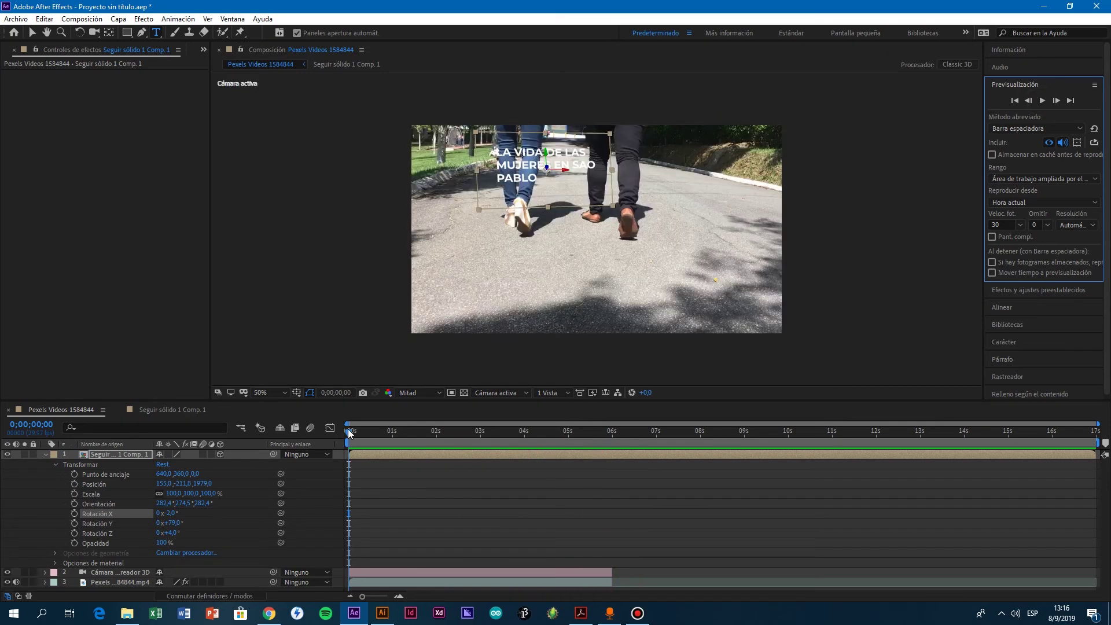
Step: Add opacity keyframes to the text precomp layer at the start and 0;00;01;29, setting the first one to 0%
{"action": "mouse_move", "coordinate": [351, 435]}
{"action": "left_mouse_down"}
{"action": "mouse_move", "coordinate": [544, 452]}
{"action": "mouse_move", "coordinate": [471, 433]}
{"action": "mouse_move", "coordinate": [351, 430]}
{"action": "left_mouse_up"}
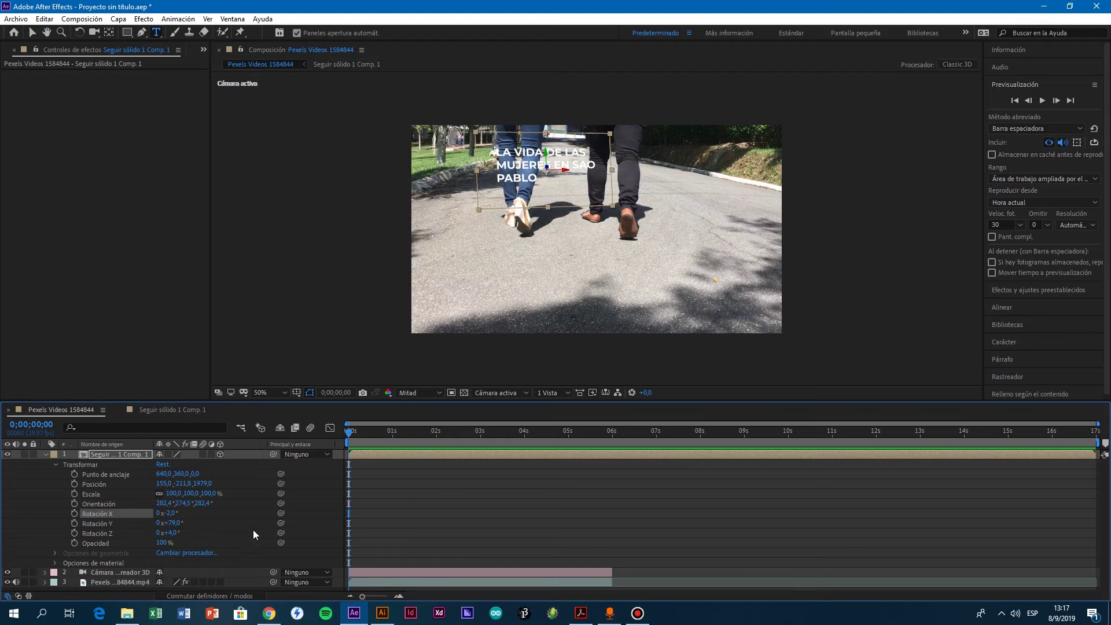
{"action": "left_click", "coordinate": [75, 544]}
{"action": "left_click_drag", "start_coordinate": [348, 434], "coordinate": [433, 446]}
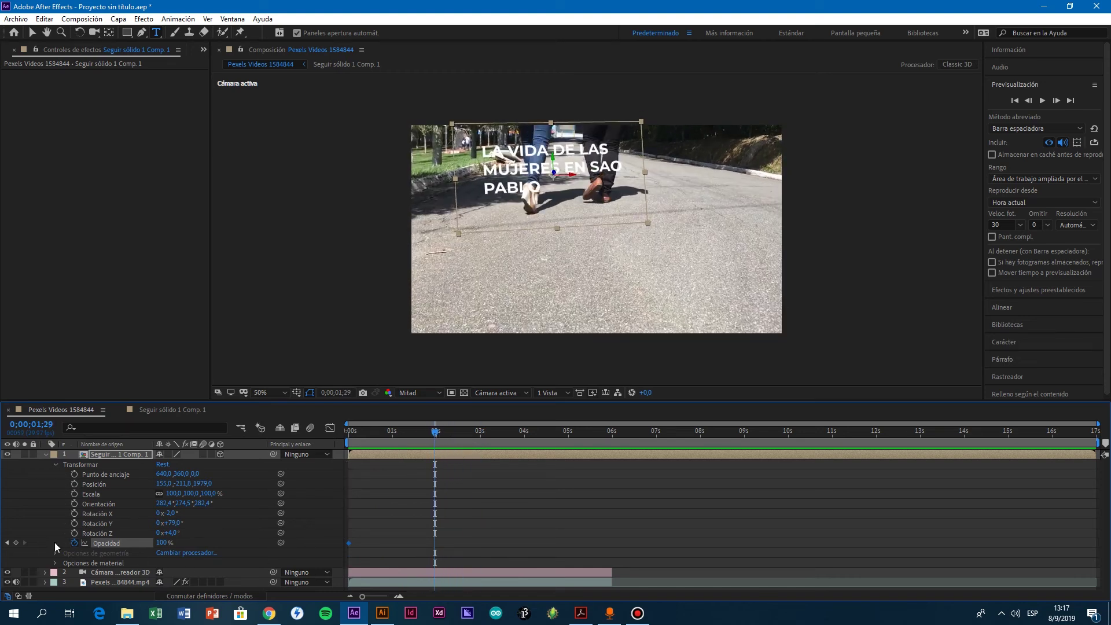
{"action": "left_click", "coordinate": [15, 543]}
{"action": "key", "text": "Home"}
{"action": "left_click", "coordinate": [161, 543]}
{"action": "type", "text": "0"}
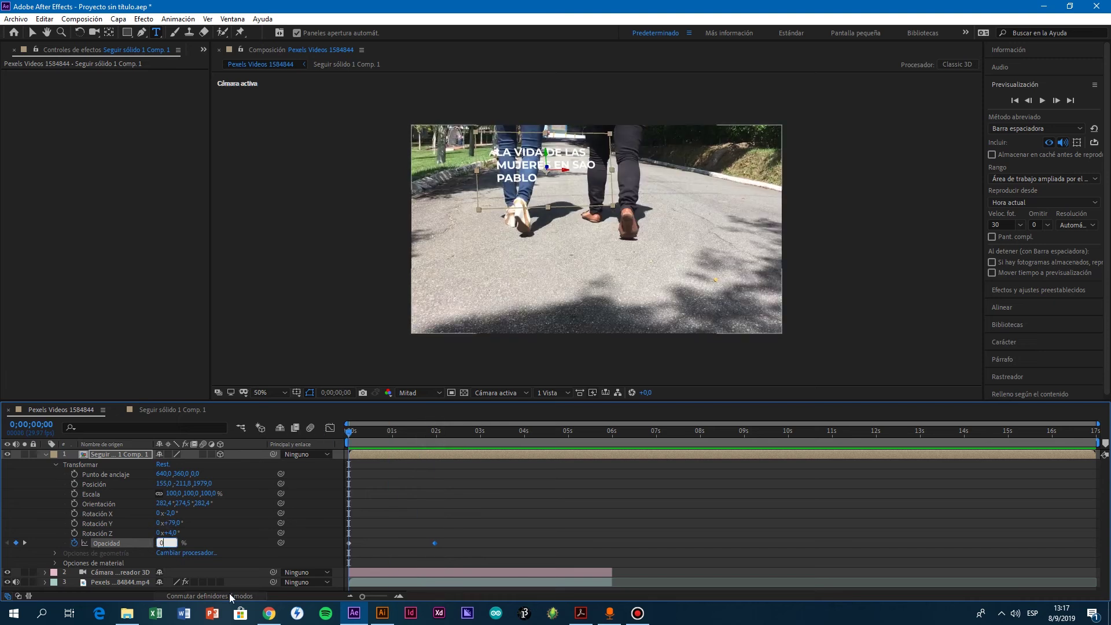
{"action": "key", "text": "Return"}
Step: Set the text precomp's opacity to 0% at the 0;00;01;29 keyframe
{"action": "mouse_move", "coordinate": [427, 443]}
{"action": "left_mouse_down"}
{"action": "mouse_move", "coordinate": [444, 452]}
{"action": "mouse_move", "coordinate": [429, 450]}
{"action": "left_mouse_up"}
{"action": "left_click", "coordinate": [163, 543]}
{"action": "type", "text": "0"}
{"action": "key", "text": "Return"}
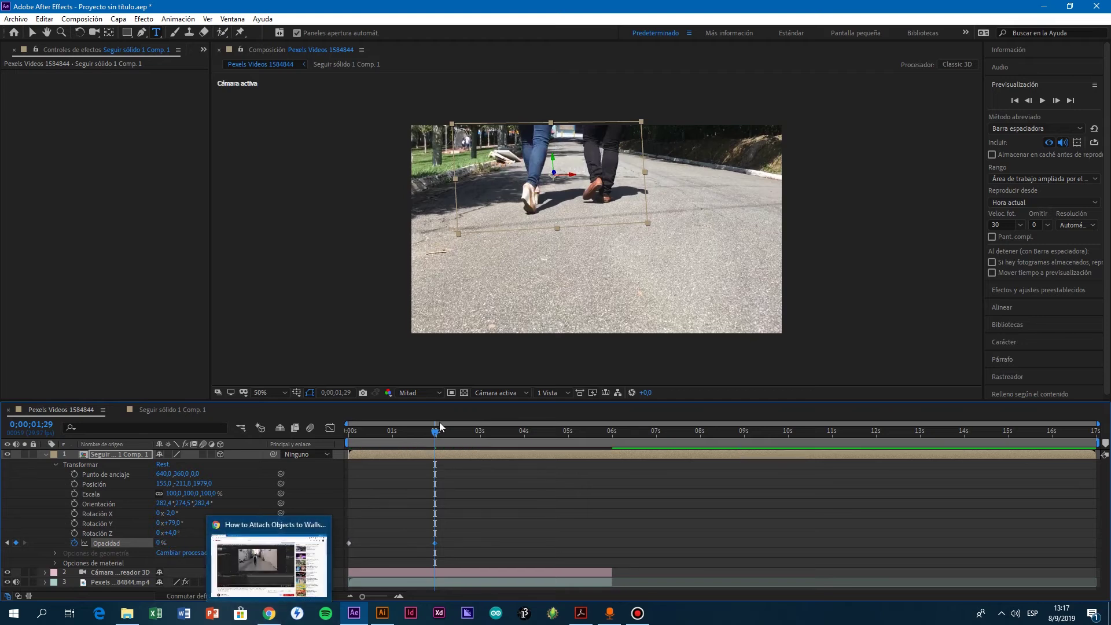
Step: Add a 100% opacity keyframe to the text precomp at 0;00;02;21
{"action": "left_click_drag", "start_coordinate": [437, 436], "coordinate": [468, 444]}
{"action": "left_click", "coordinate": [160, 544]}
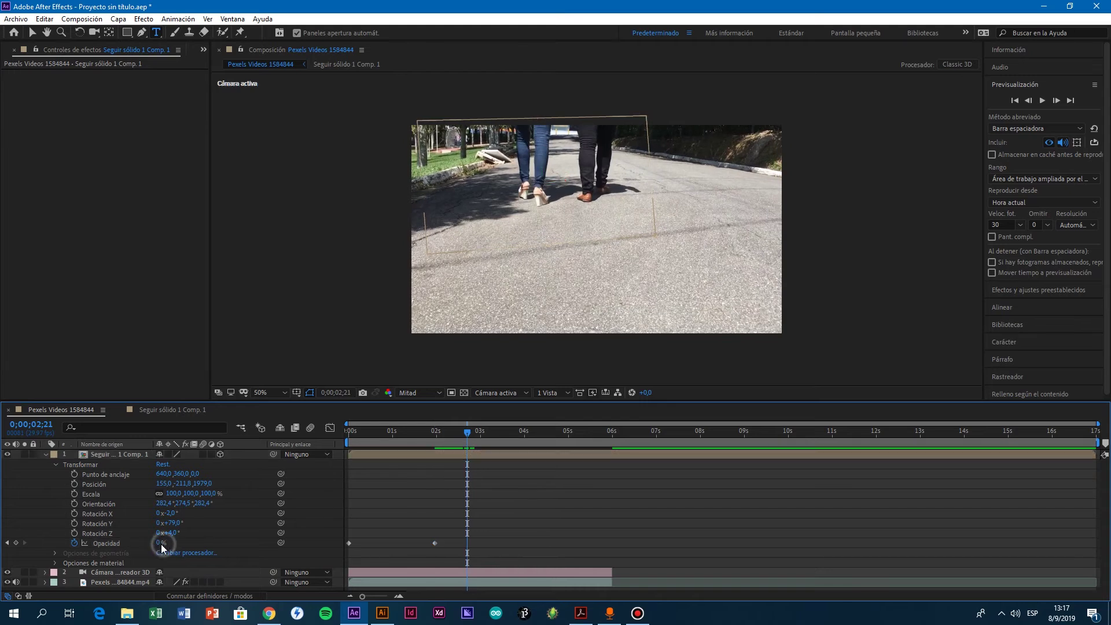
{"action": "type", "text": "100"}
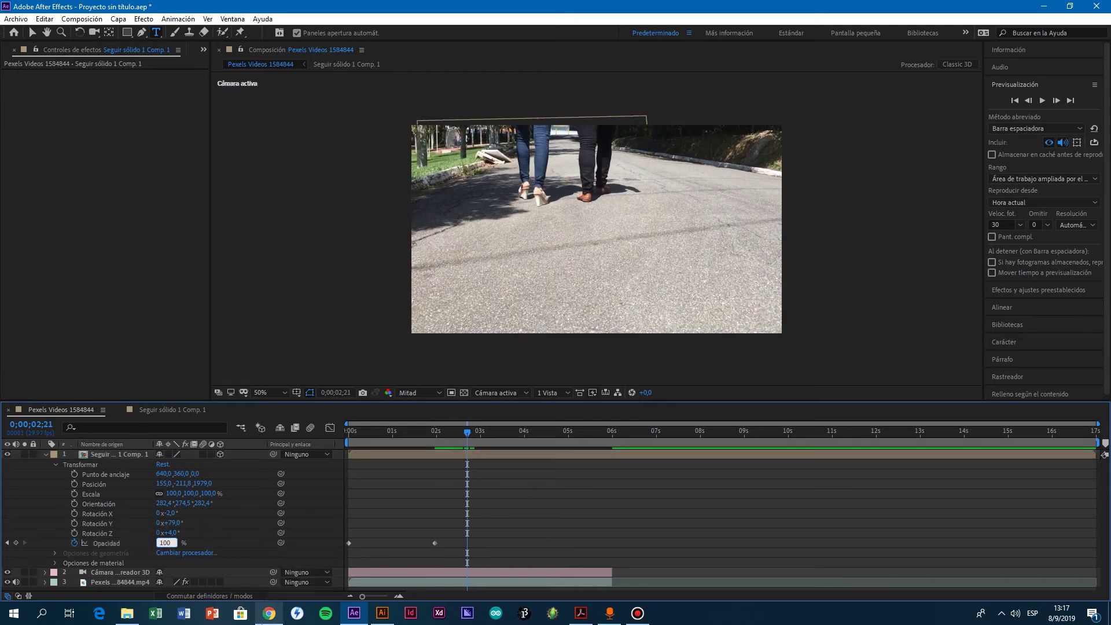
{"action": "key", "text": "Return"}
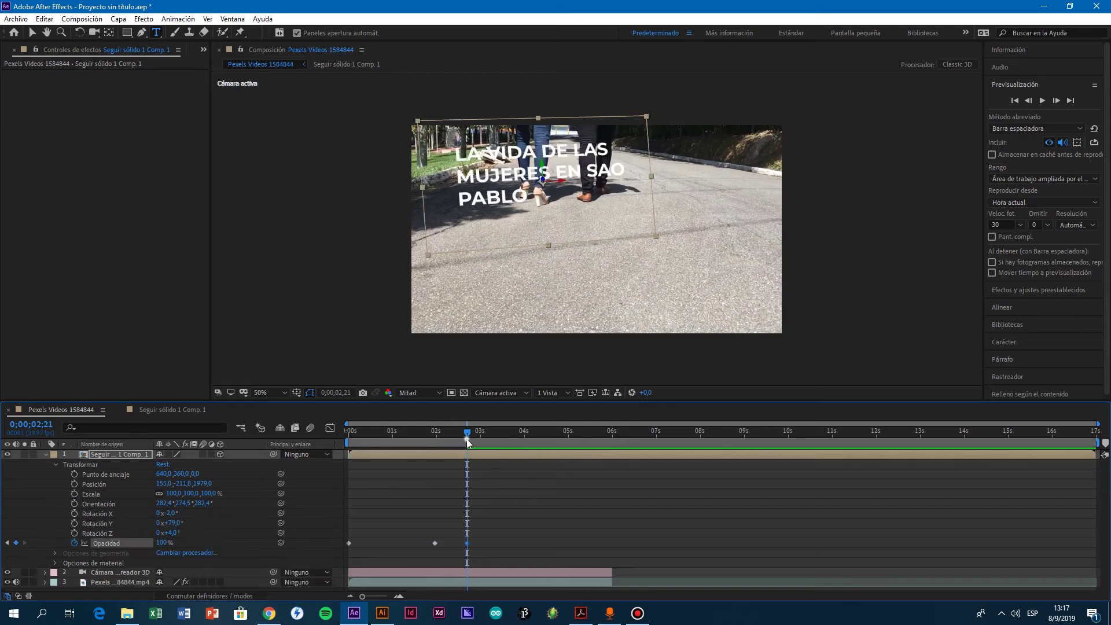
Step: Play the title's fade-in from 0;00;01;13 and scrub forward to about six seconds to check it
{"action": "left_click_drag", "start_coordinate": [467, 440], "coordinate": [412, 443]}
{"action": "key", "text": "space"}
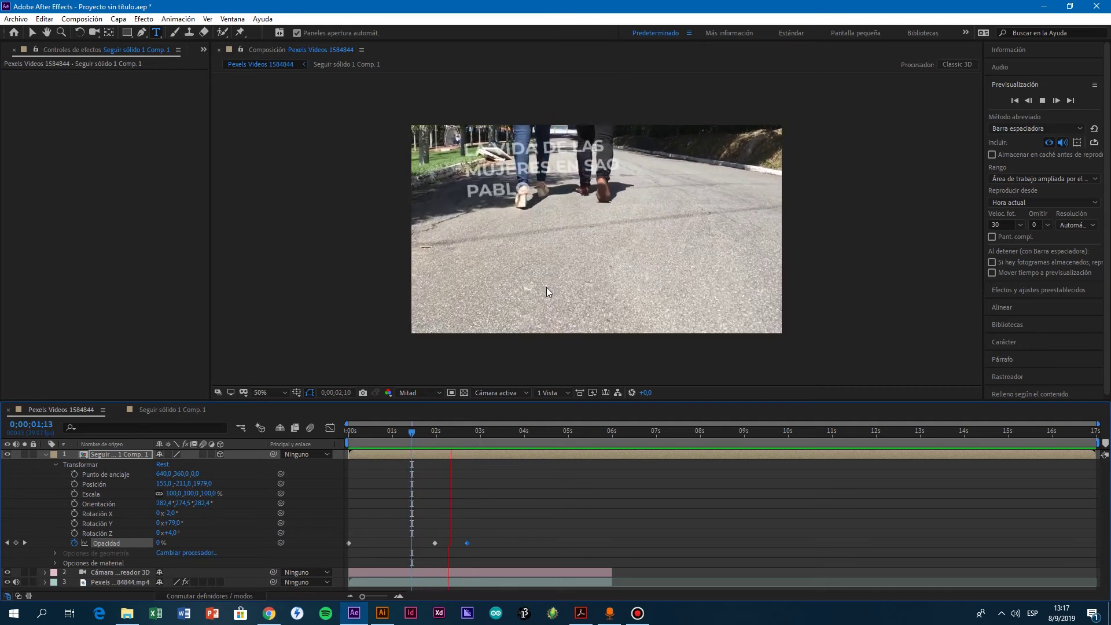
{"action": "left_click", "coordinate": [1042, 100]}
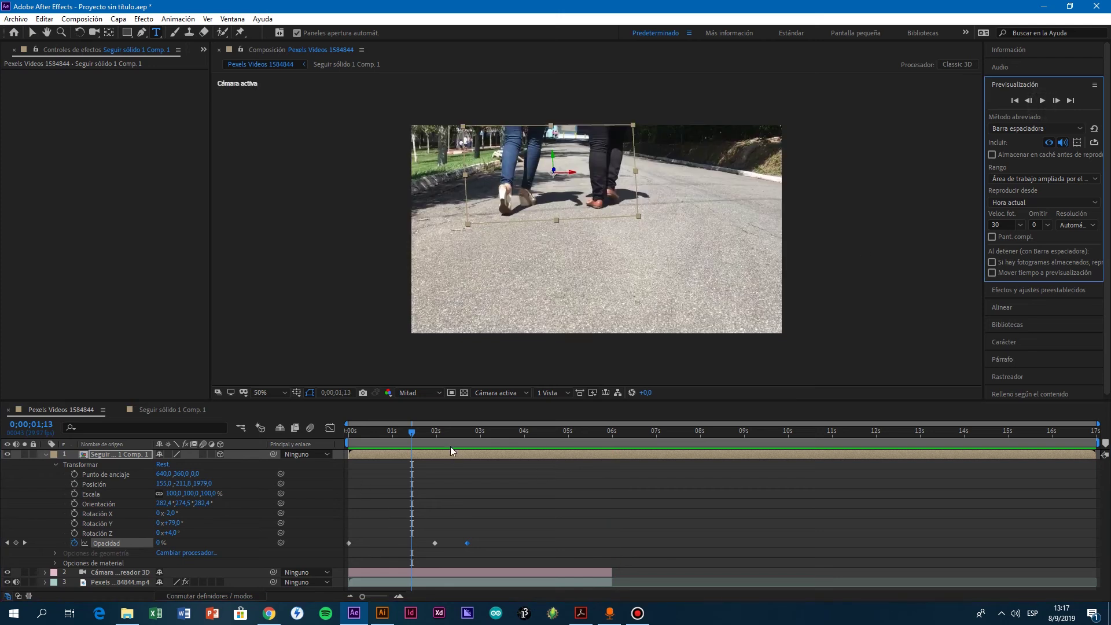
{"action": "left_click_drag", "start_coordinate": [415, 433], "coordinate": [613, 452]}
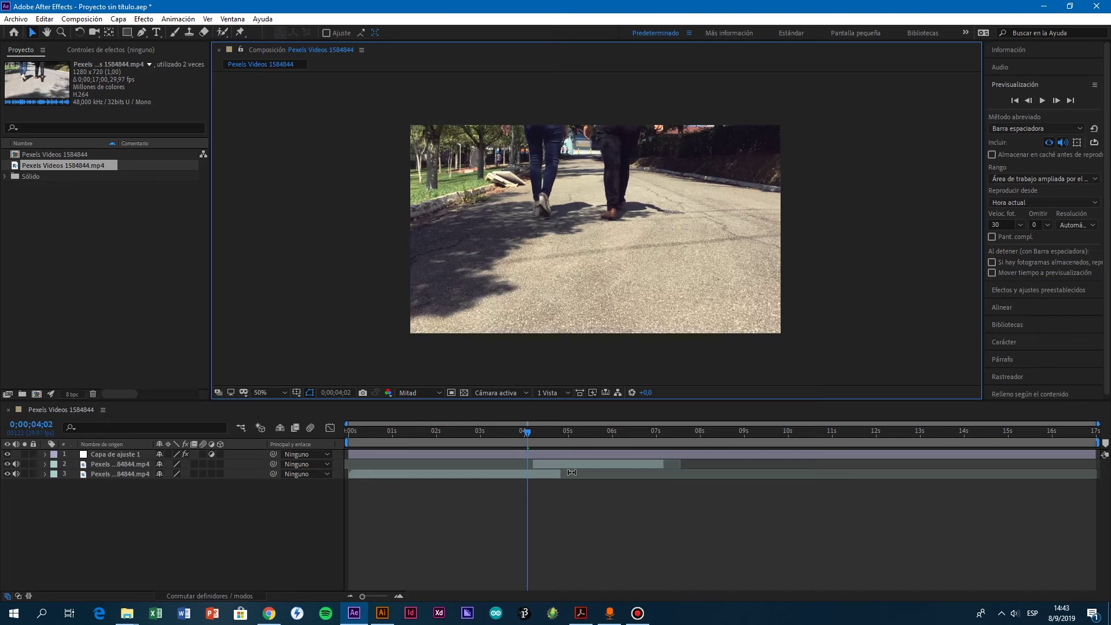
Step: Scrub back and forth around the cut between the two footage clips near 0;00;04;06 to examine where the shots change
{"action": "left_click_drag", "start_coordinate": [527, 440], "coordinate": [554, 471]}
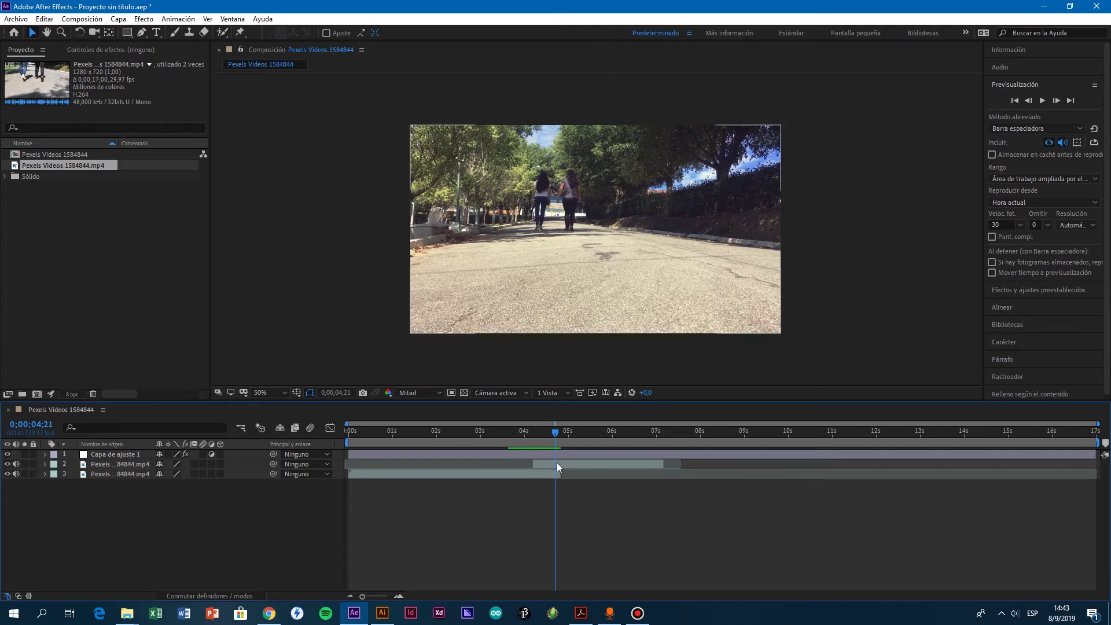
{"action": "left_click_drag", "start_coordinate": [558, 430], "coordinate": [510, 458]}
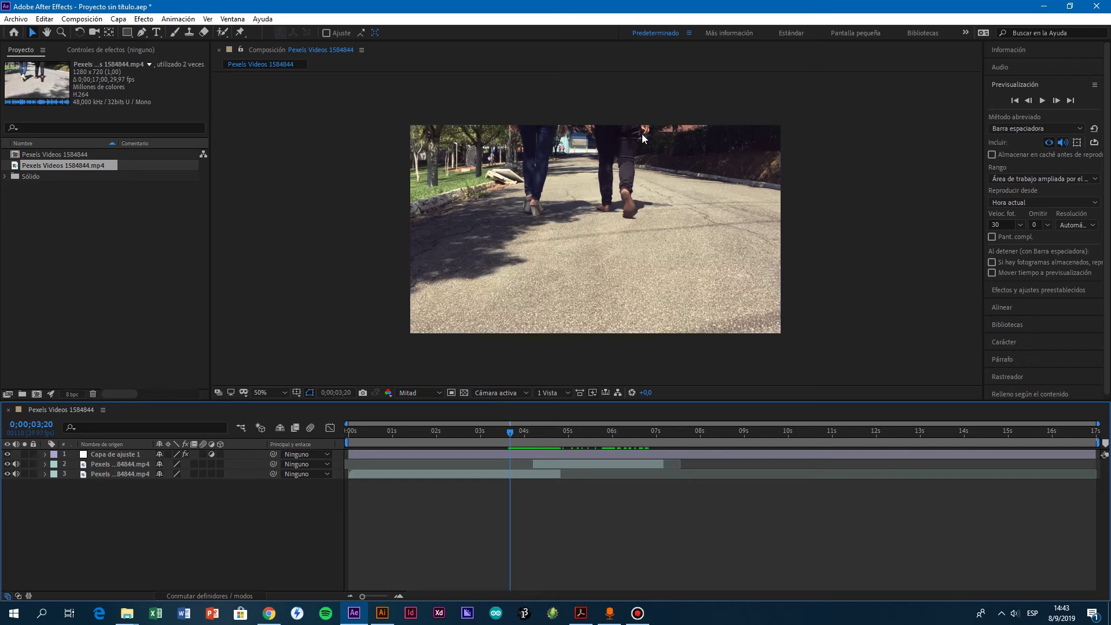
{"action": "left_click_drag", "start_coordinate": [509, 436], "coordinate": [530, 435]}
{"action": "left_click", "coordinate": [529, 474]}
{"action": "left_click", "coordinate": [522, 435]}
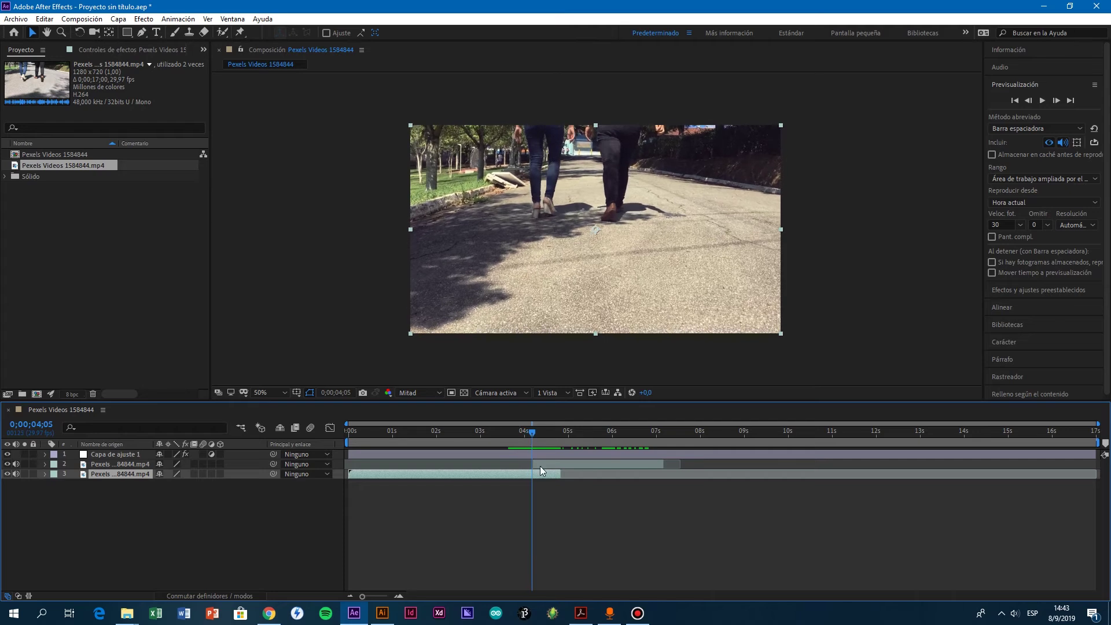
{"action": "left_click", "coordinate": [533, 434]}
{"action": "left_click_drag", "start_coordinate": [557, 473], "coordinate": [560, 473]}
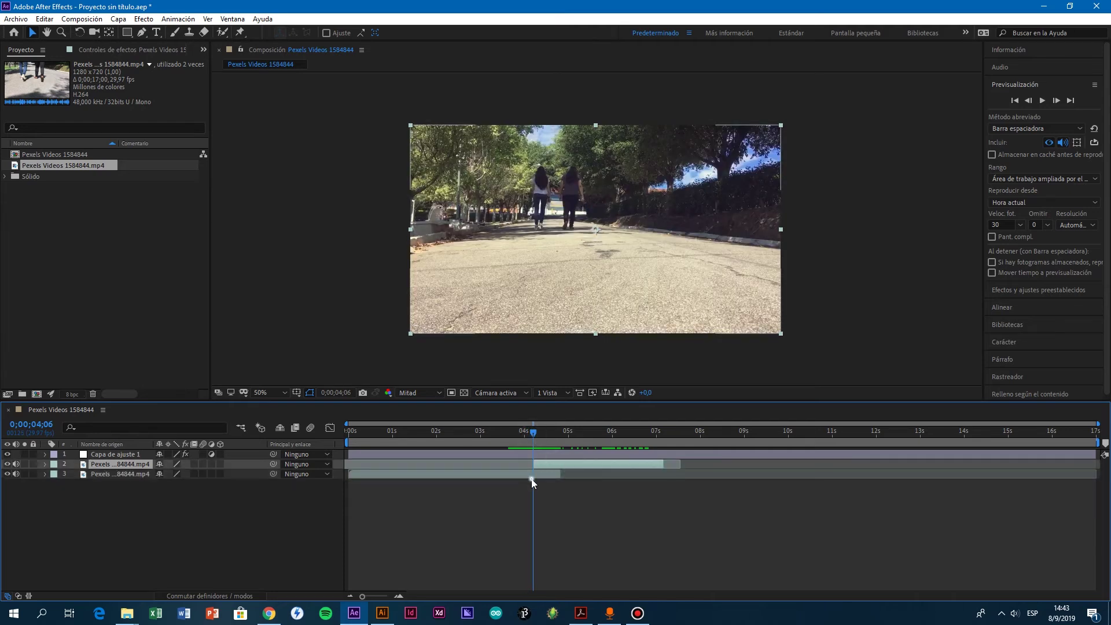
{"action": "left_click", "coordinate": [531, 478]}
{"action": "left_click", "coordinate": [536, 433]}
{"action": "left_click_drag", "start_coordinate": [537, 433], "coordinate": [541, 433]}
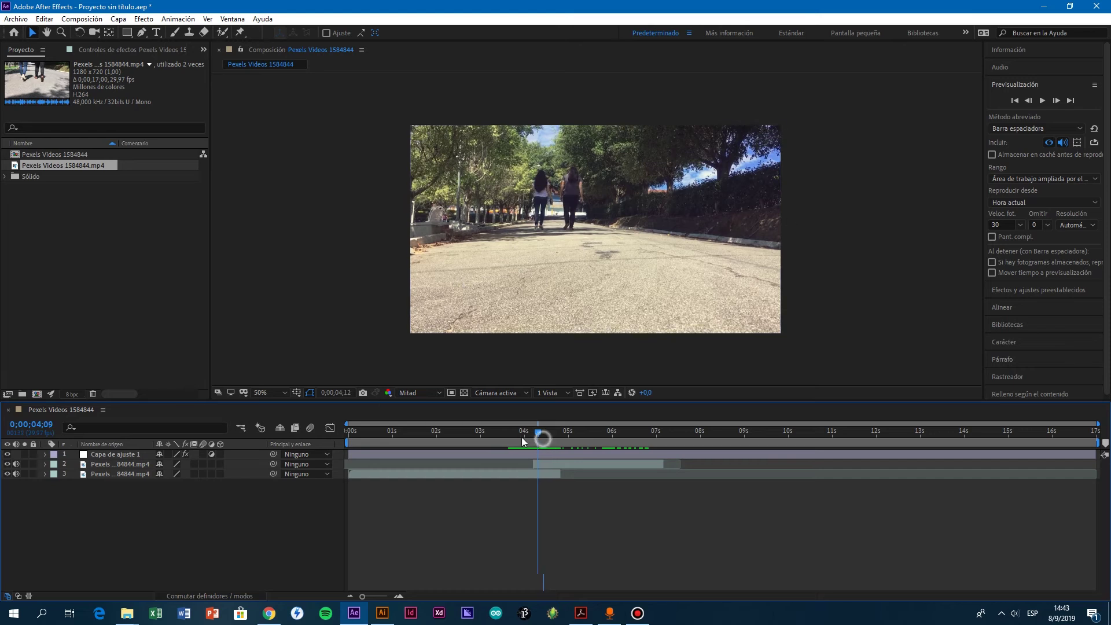
{"action": "left_click_drag", "start_coordinate": [526, 435], "coordinate": [490, 439]}
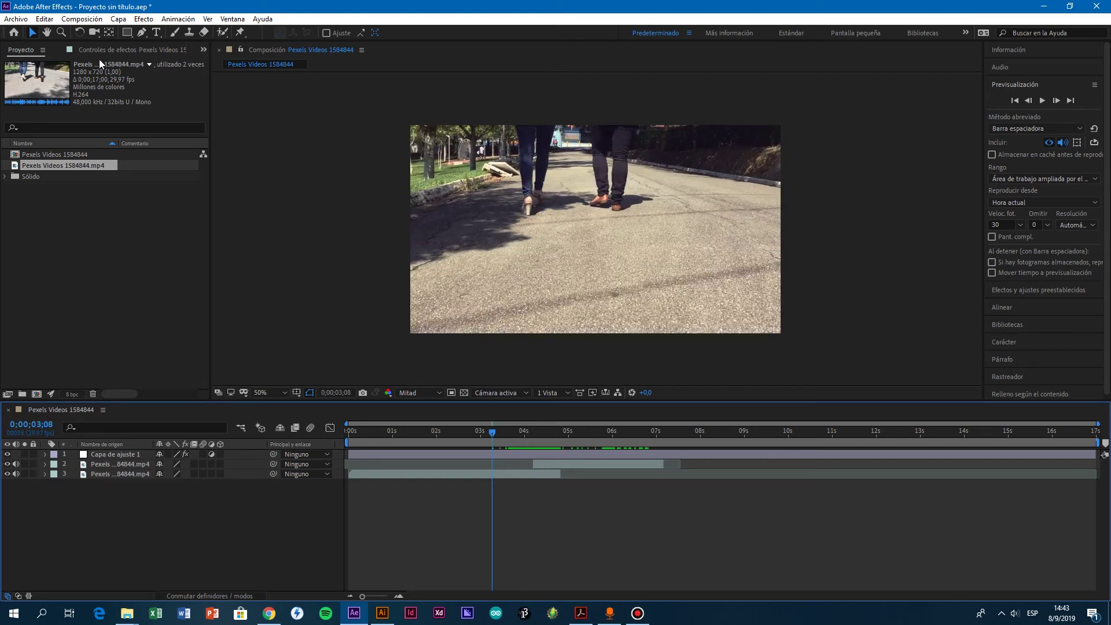
Step: Create an empty shape layer and place it above both footage clips, directly beneath the adjustment layer
{"action": "left_click", "coordinate": [130, 465]}
{"action": "left_click", "coordinate": [141, 474]}
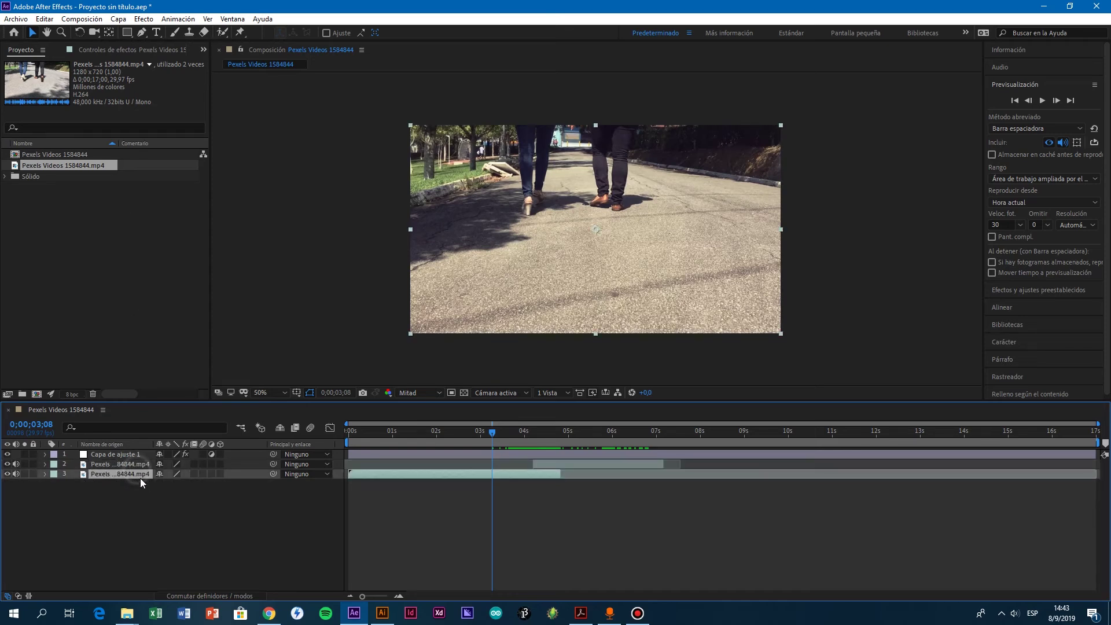
{"action": "left_click", "coordinate": [128, 463]}
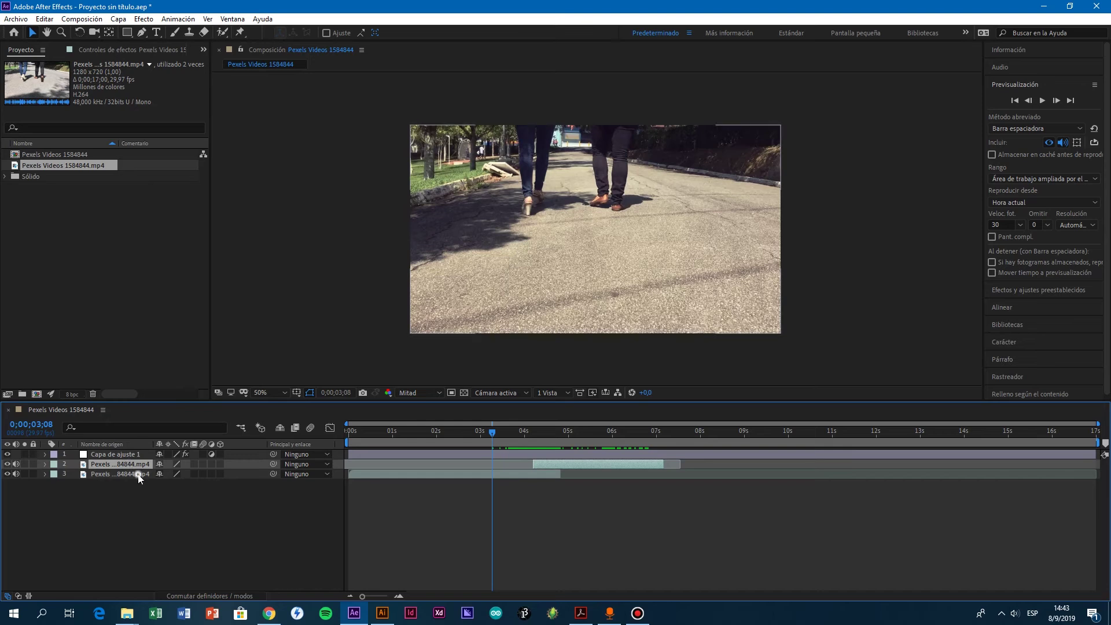
{"action": "left_click", "coordinate": [138, 475]}
{"action": "left_click", "coordinate": [119, 19]}
{"action": "mouse_move", "coordinate": [174, 32]}
{"action": "left_click", "coordinate": [388, 96]}
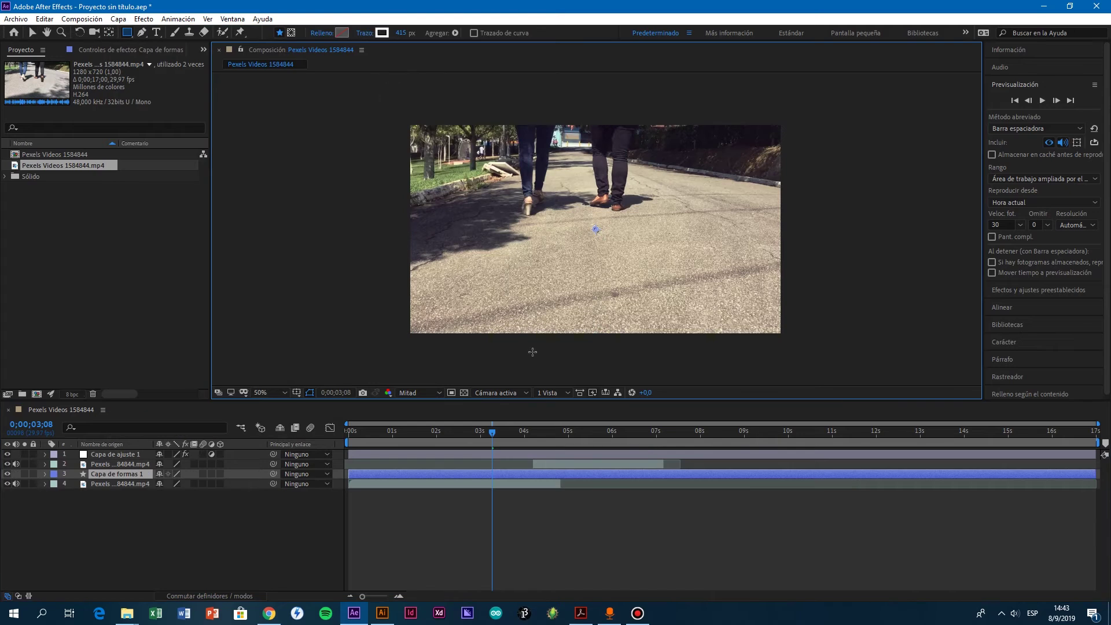
{"action": "left_click_drag", "start_coordinate": [126, 476], "coordinate": [108, 461]}
Step: At 0;00;04;11, try starting a Pen path on the second shot's footage layer, just outside the frame's upper-left corner
{"action": "left_click", "coordinate": [120, 473]}
{"action": "left_click_drag", "start_coordinate": [495, 439], "coordinate": [541, 450]}
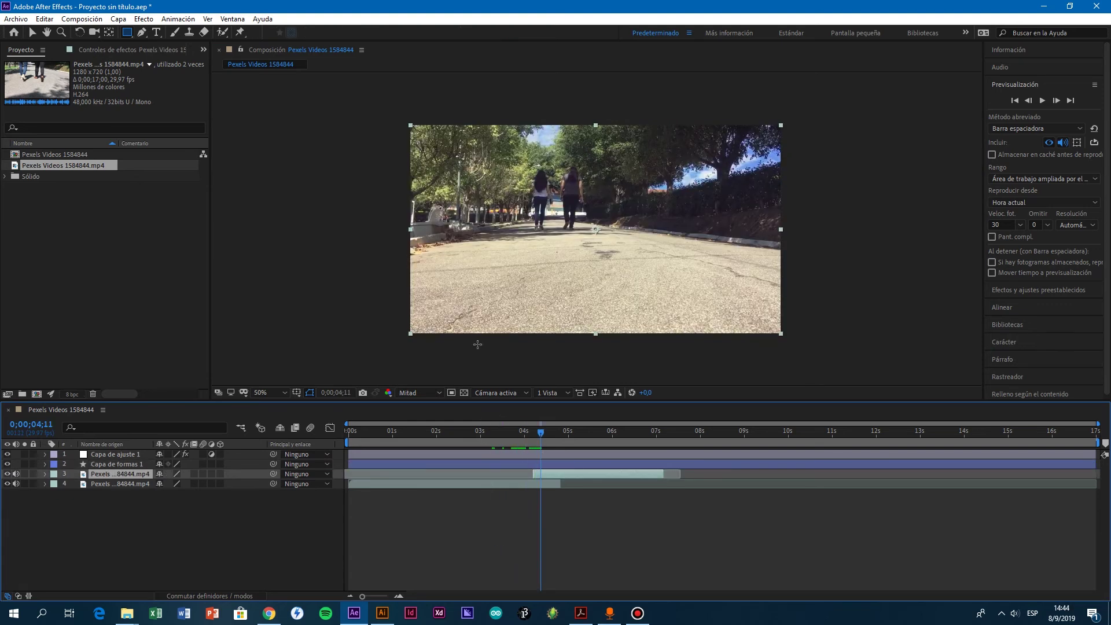
{"action": "left_click", "coordinate": [143, 34]}
{"action": "left_click_drag", "start_coordinate": [142, 34], "coordinate": [173, 43]}
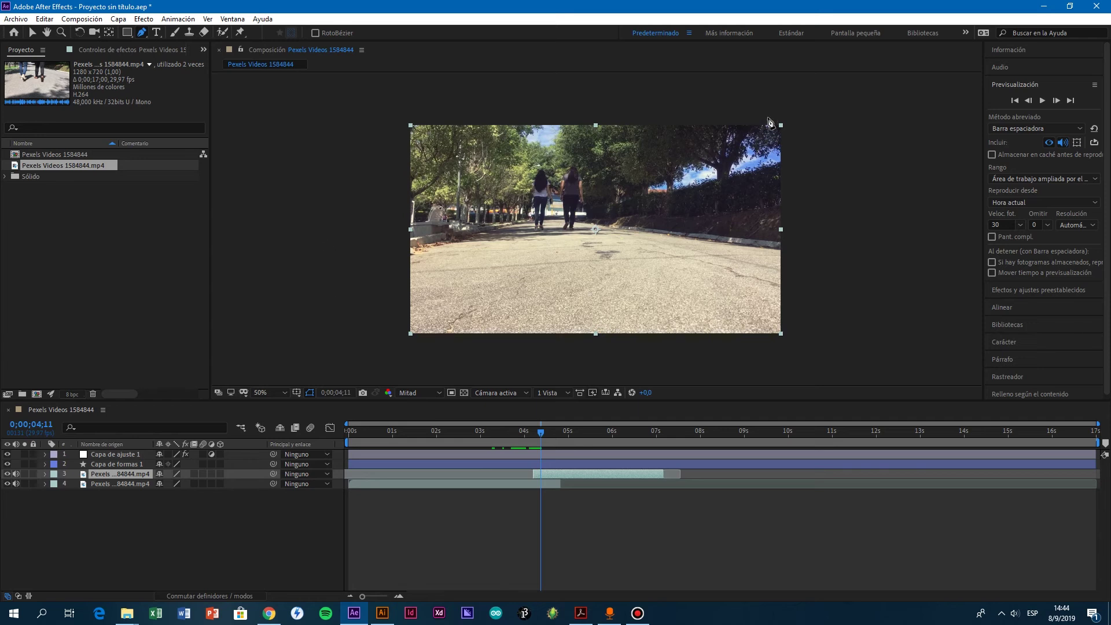
{"action": "left_click", "coordinate": [395, 120]}
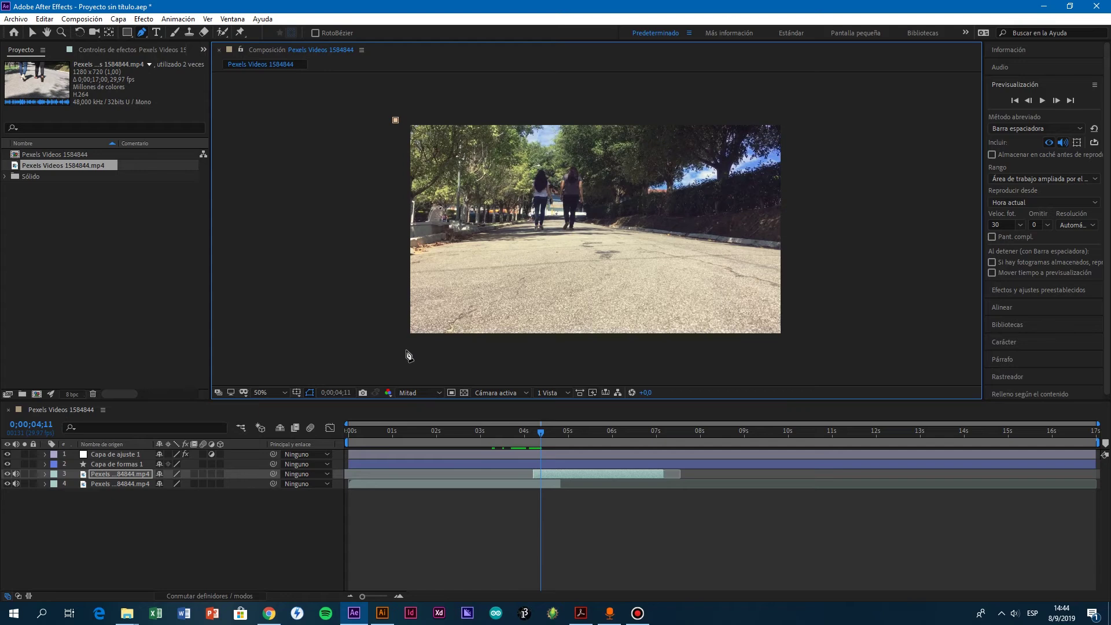
{"action": "left_click", "coordinate": [136, 476]}
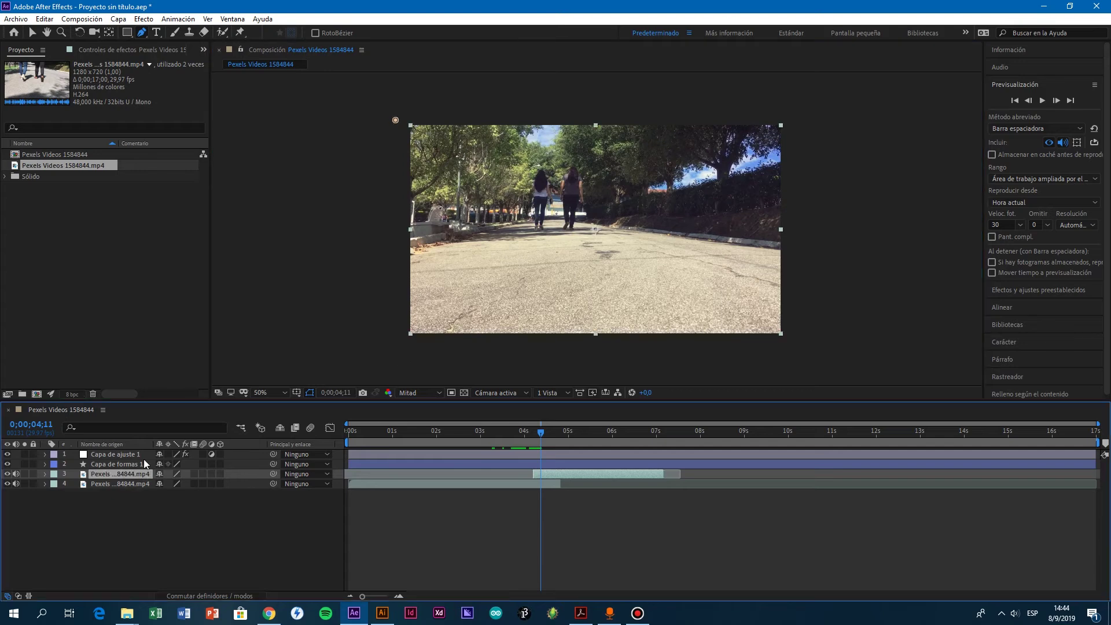
Step: On the shape layer, draw an eight-point zigzag Pen path across the frame so its 415 px stroke covers the whole image
{"action": "left_click", "coordinate": [110, 463]}
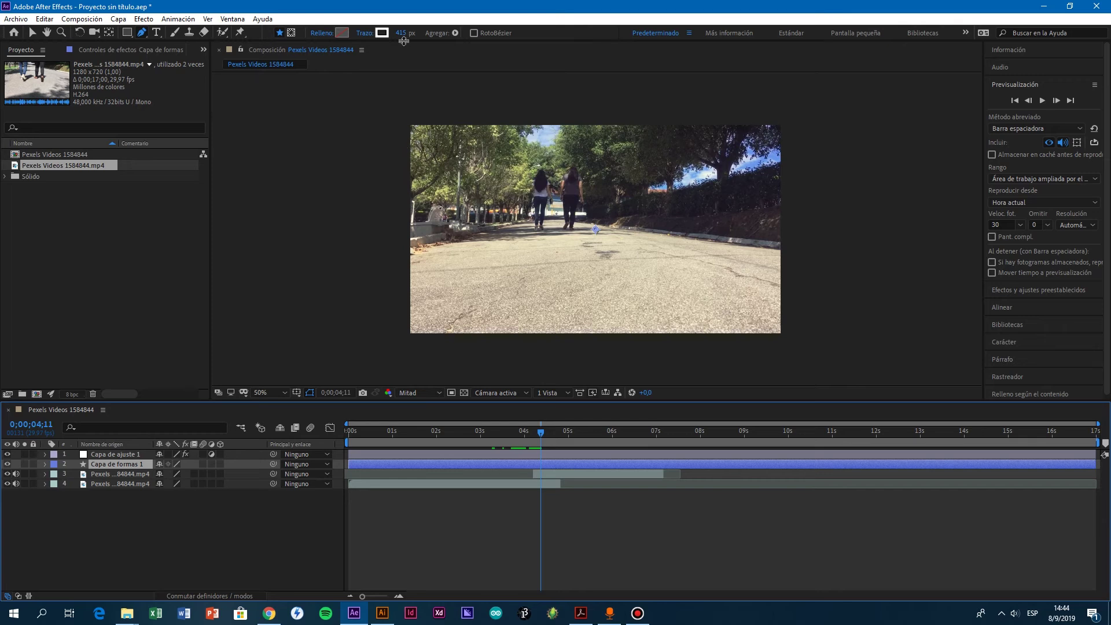
{"action": "left_click", "coordinate": [406, 120]}
{"action": "left_click", "coordinate": [404, 339]}
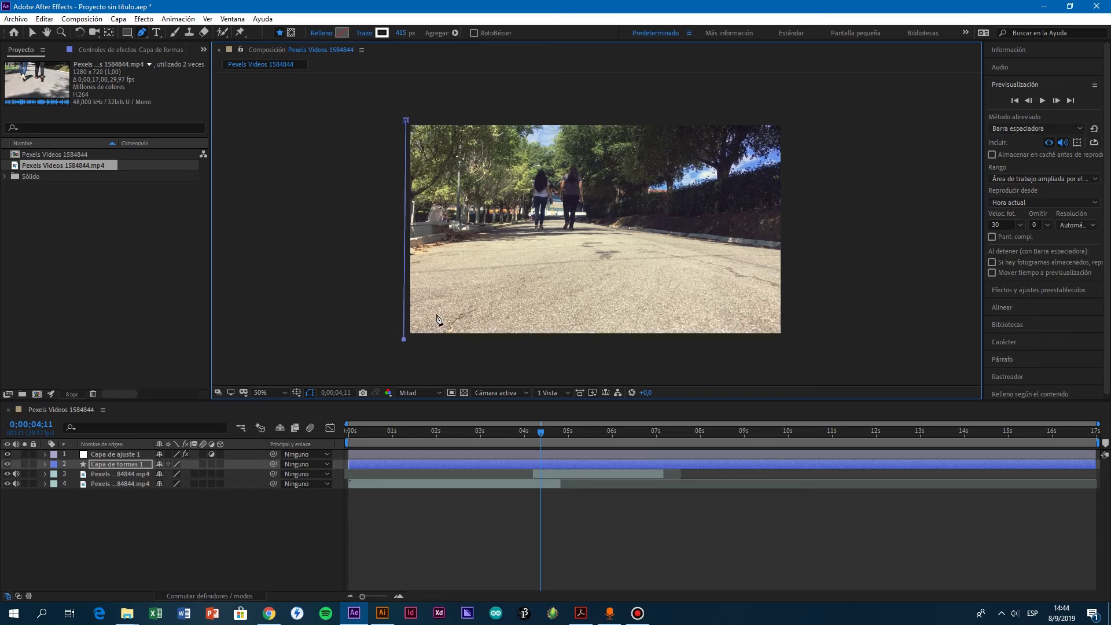
{"action": "left_click", "coordinate": [518, 119]}
{"action": "left_click", "coordinate": [570, 345]}
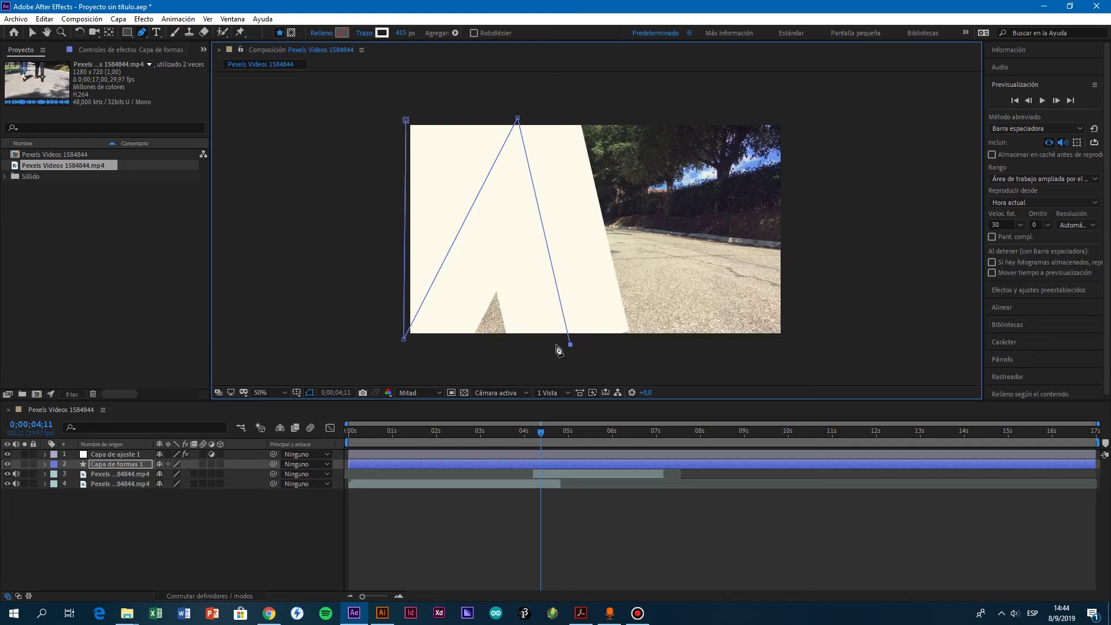
{"action": "left_click_drag", "start_coordinate": [571, 346], "coordinate": [536, 342]}
{"action": "left_click", "coordinate": [658, 114]}
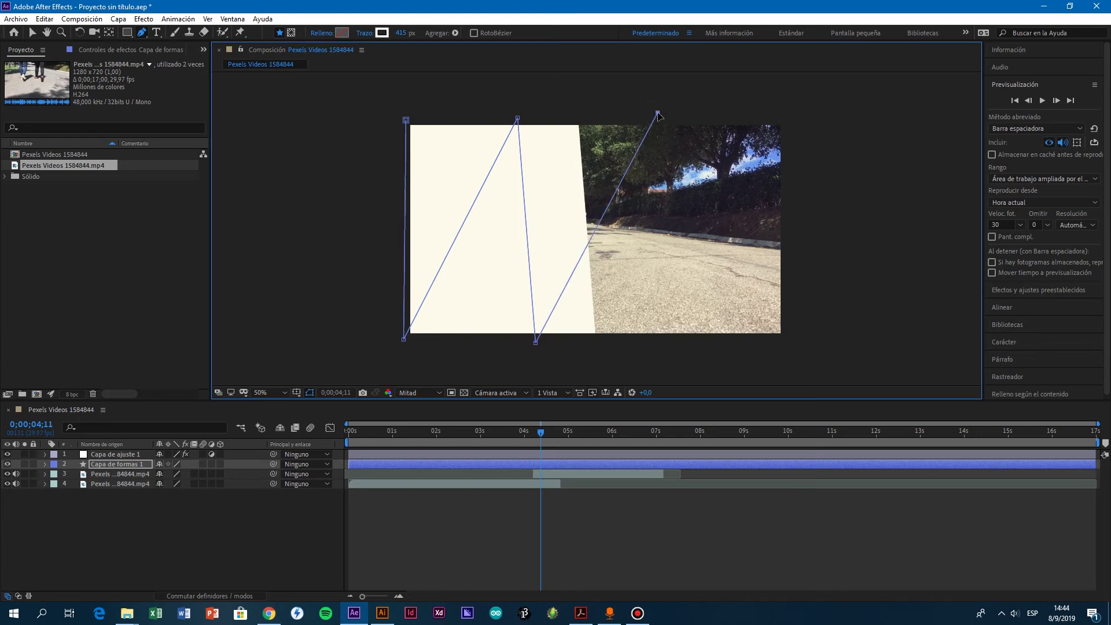
{"action": "left_click_drag", "start_coordinate": [658, 114], "coordinate": [648, 110]}
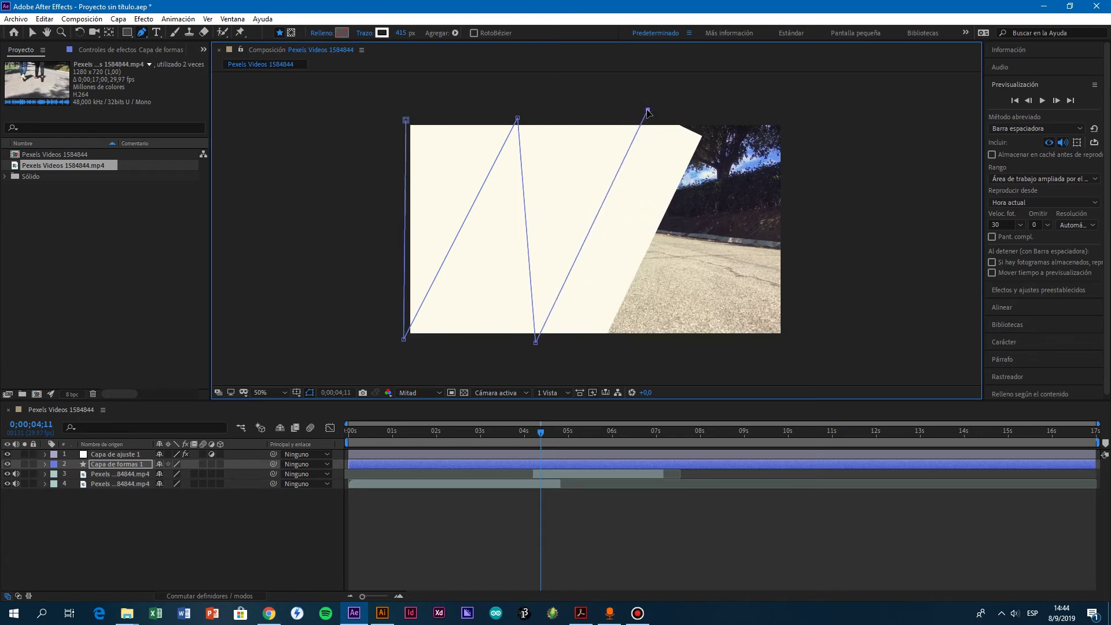
{"action": "left_click", "coordinate": [677, 353]}
{"action": "left_click_drag", "start_coordinate": [677, 353], "coordinate": [670, 352]}
{"action": "left_click", "coordinate": [773, 115]}
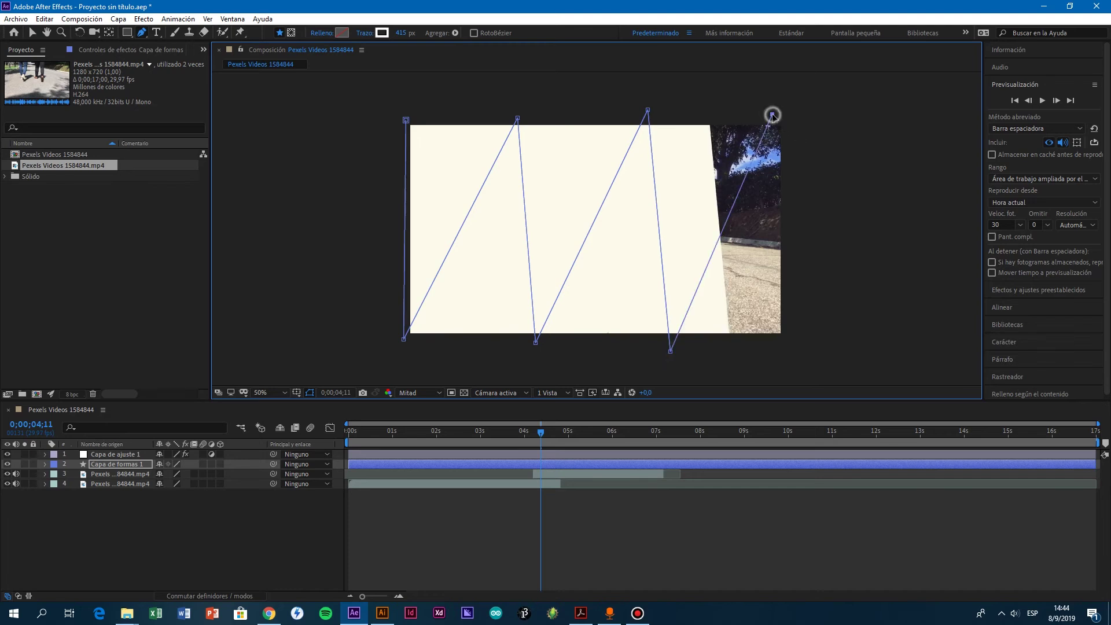
{"action": "left_click", "coordinate": [788, 349]}
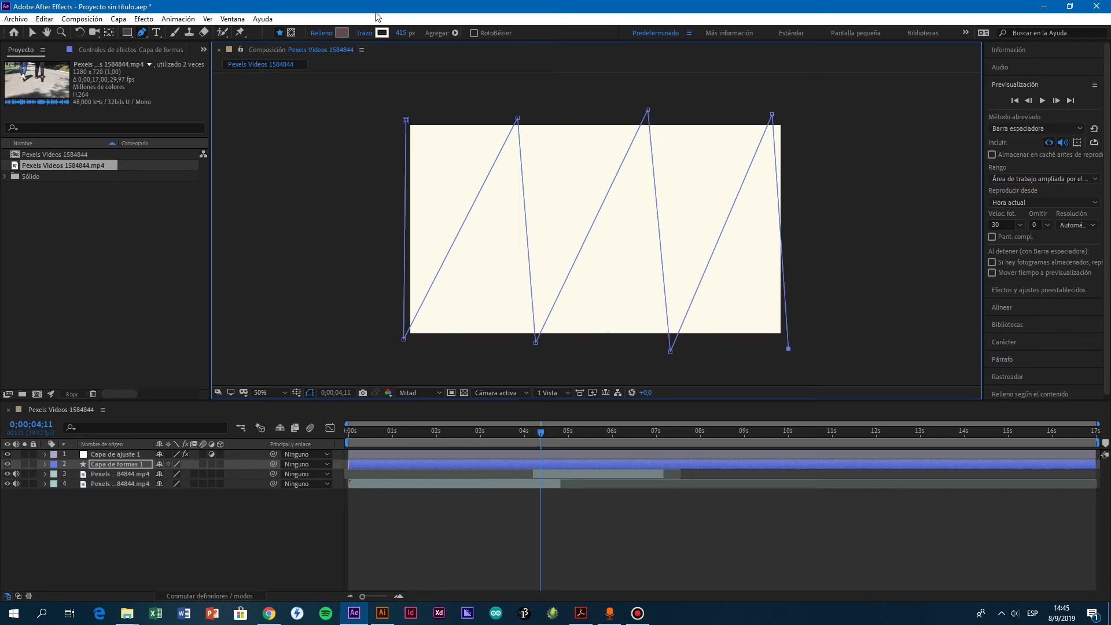
Step: Set the zigzag's stroke colour to black (000000) and toggle the shape layer's visibility to compare it with the footage
{"action": "left_click", "coordinate": [382, 32]}
{"action": "left_click", "coordinate": [676, 378]}
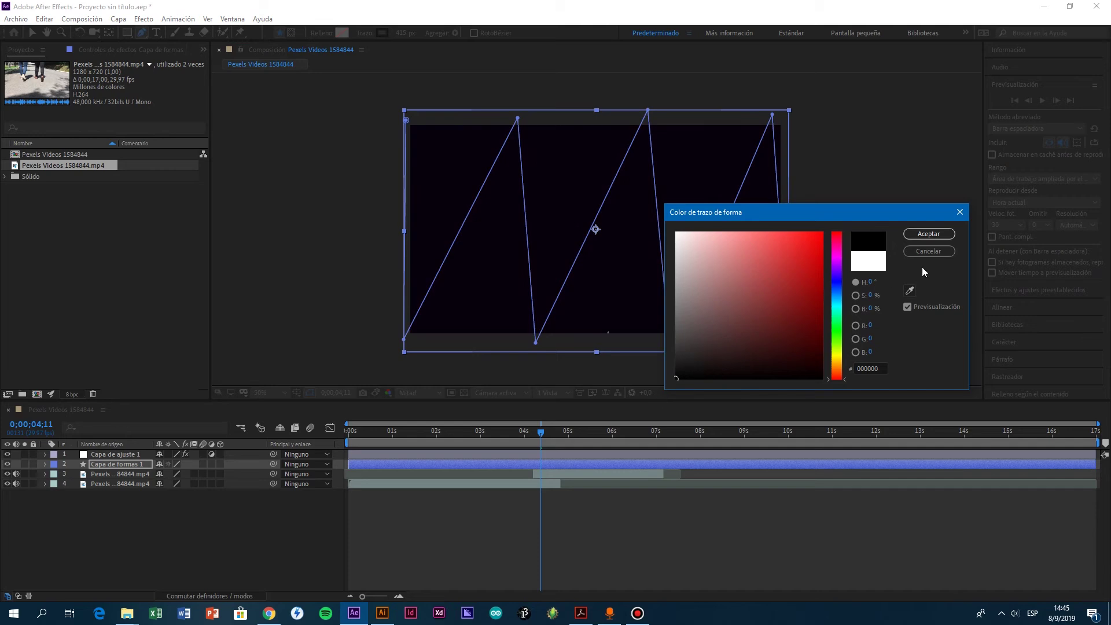
{"action": "left_click", "coordinate": [922, 235]}
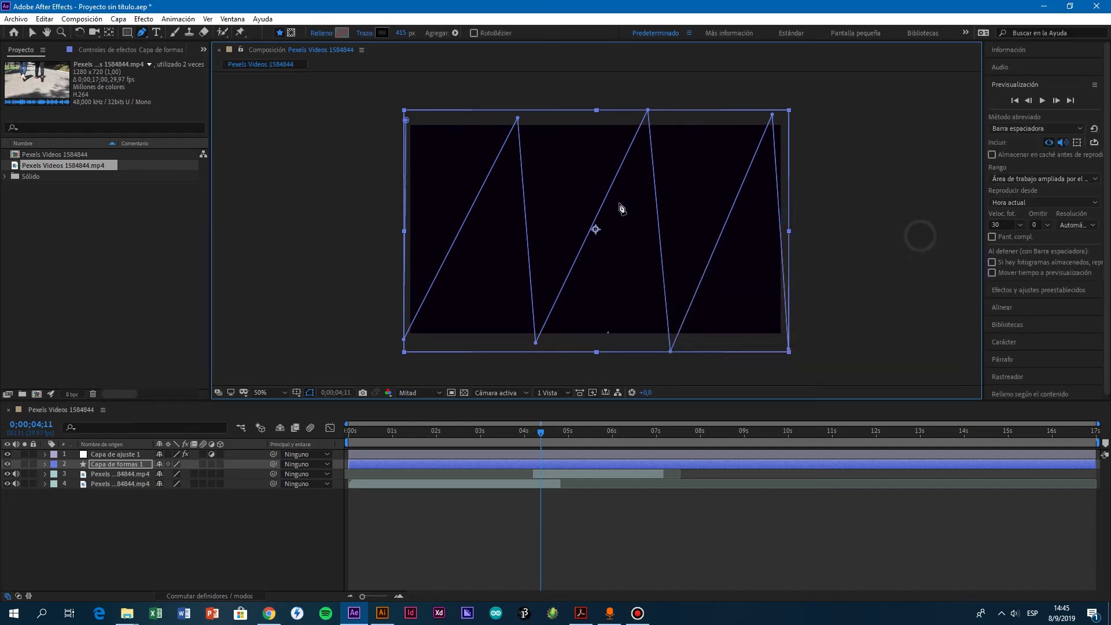
{"action": "left_click", "coordinate": [8, 464]}
{"action": "left_click", "coordinate": [100, 474]}
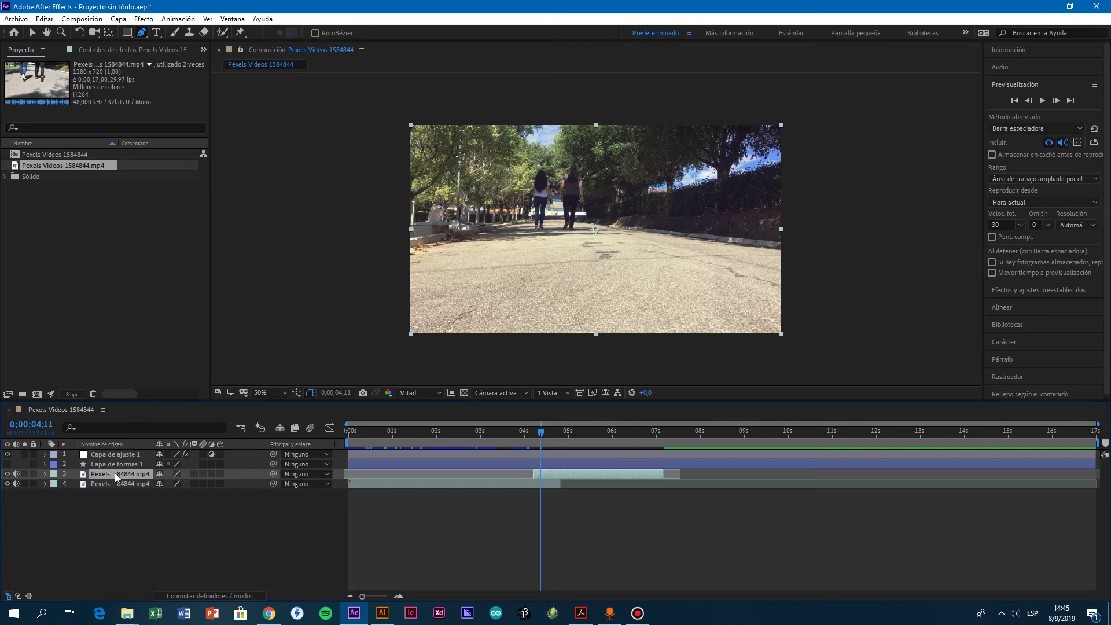
{"action": "left_click", "coordinate": [8, 464]}
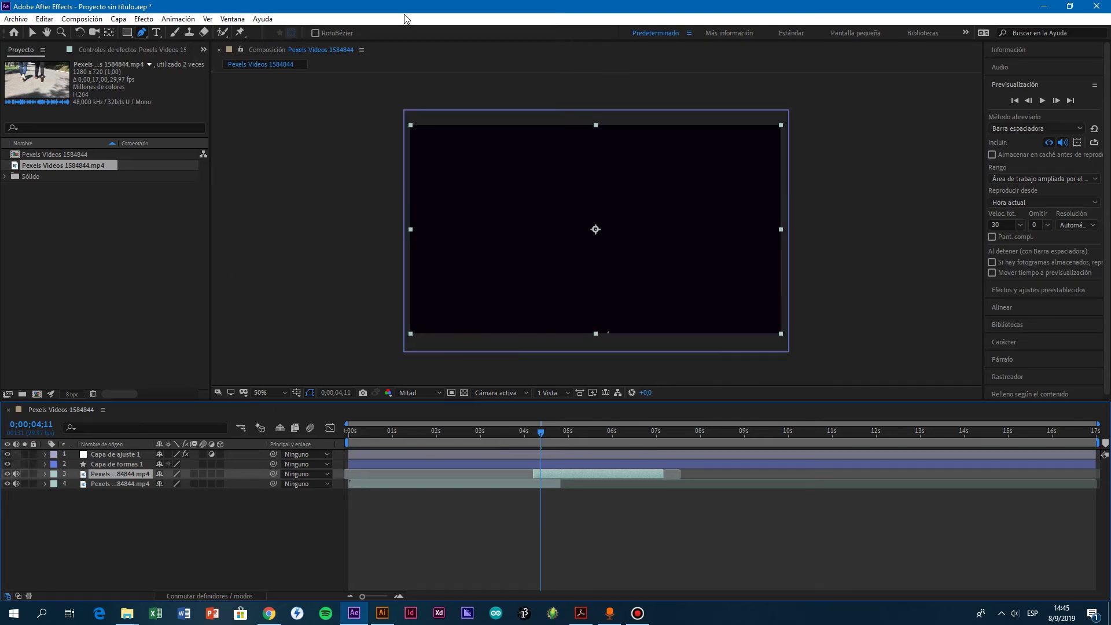
Step: Set the zigzag's stroke colour to white (FFFFFF), select the second shot's footage layer and hide the shape layer
{"action": "left_click", "coordinate": [113, 465]}
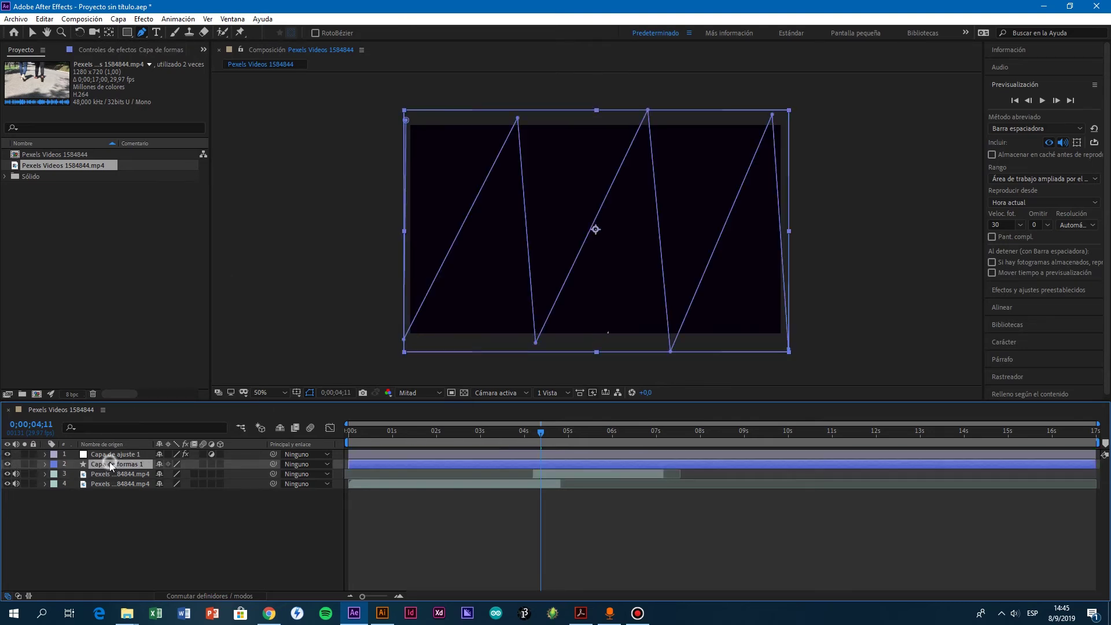
{"action": "left_click", "coordinate": [382, 33]}
{"action": "left_click", "coordinate": [687, 226]}
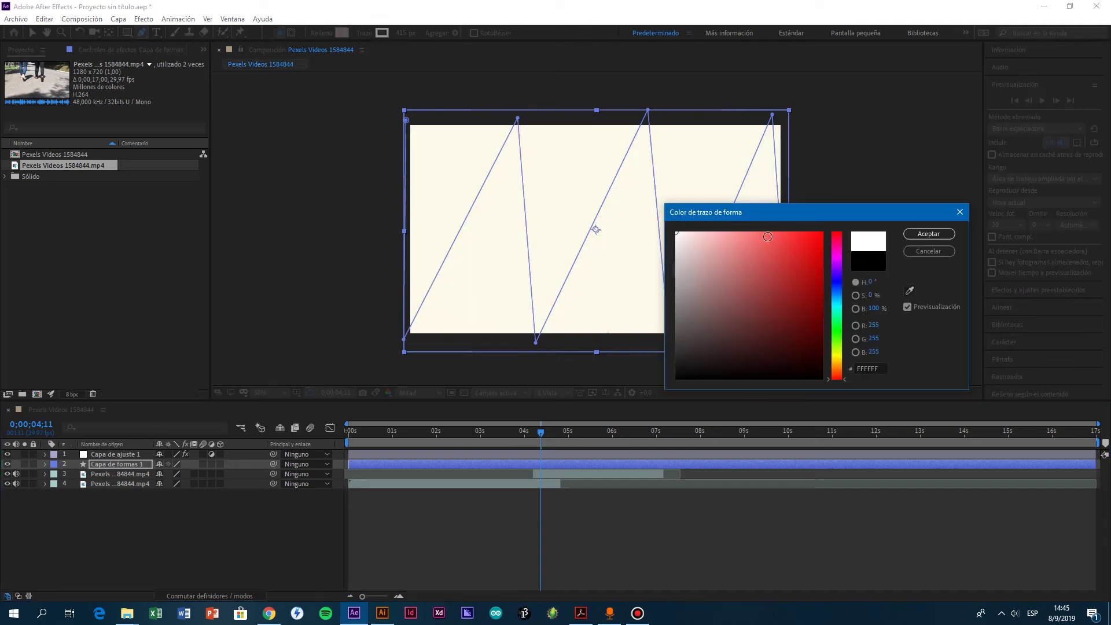
{"action": "left_click", "coordinate": [924, 233]}
{"action": "left_click", "coordinate": [120, 474]}
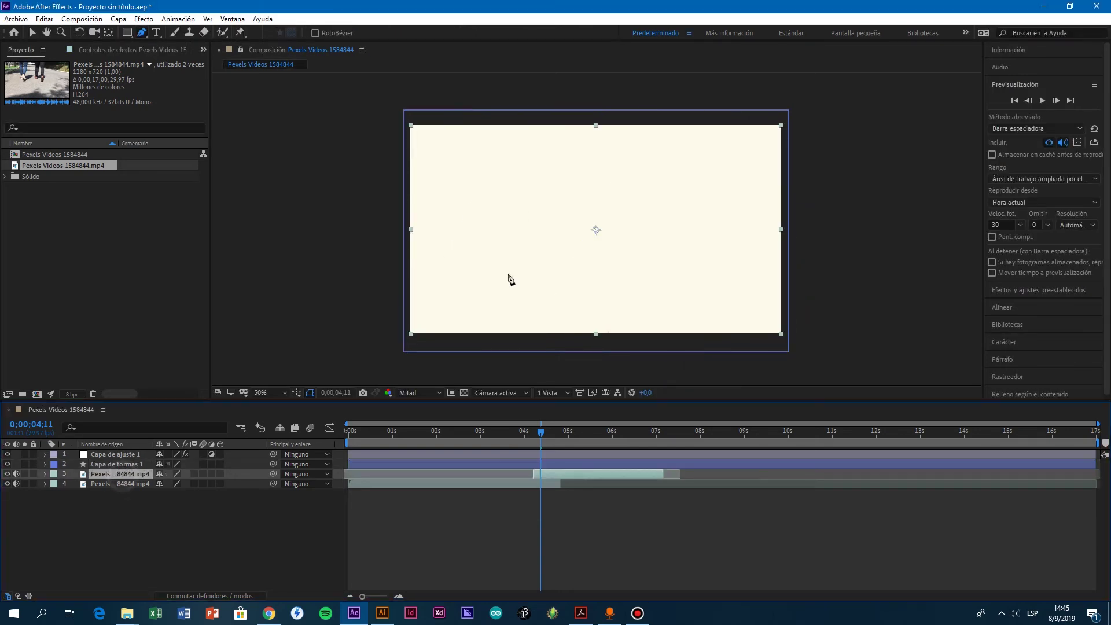
{"action": "left_click", "coordinate": [7, 464]}
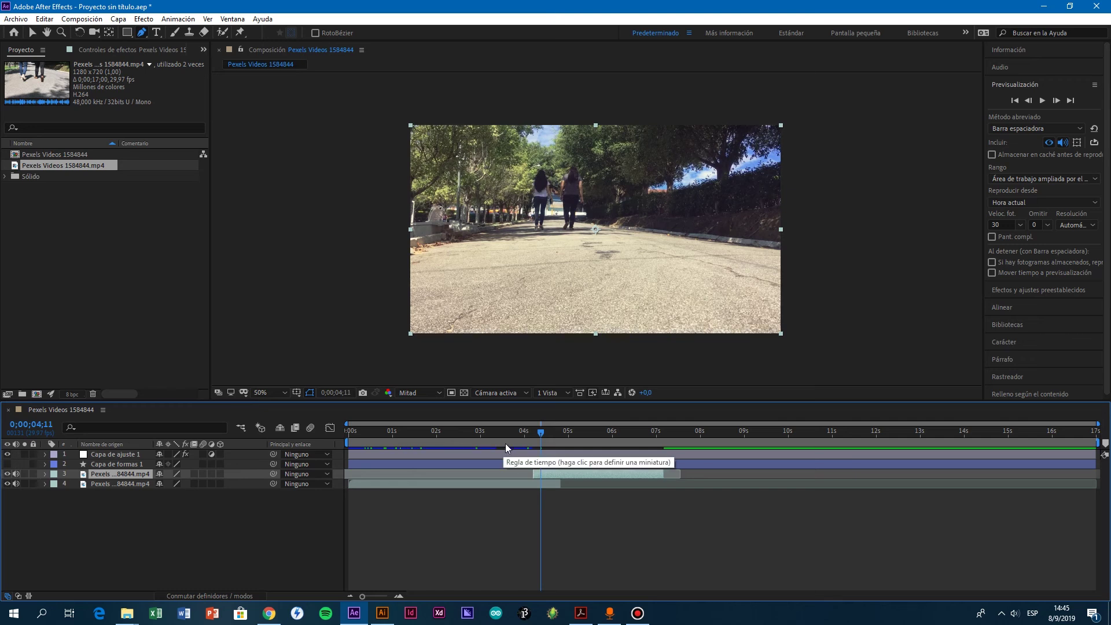
Step: At 0;00;04;06, set the second shot's footage layer to use the zigzag shape layer as its luma track matte
{"action": "left_click_drag", "start_coordinate": [539, 435], "coordinate": [532, 440]}
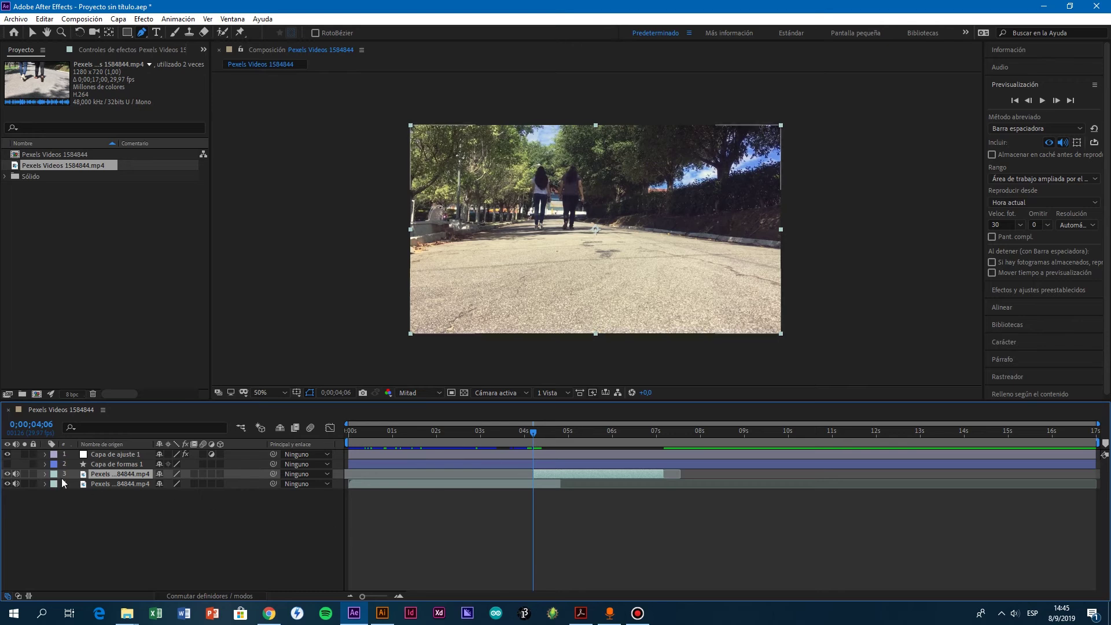
{"action": "left_click", "coordinate": [130, 464]}
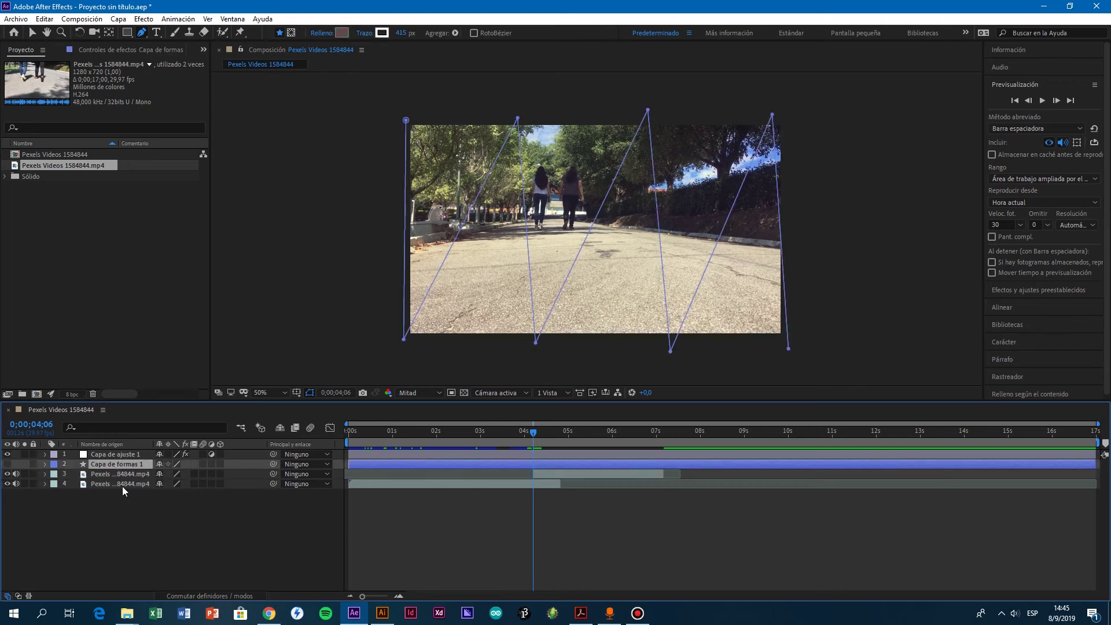
{"action": "left_click", "coordinate": [196, 593]}
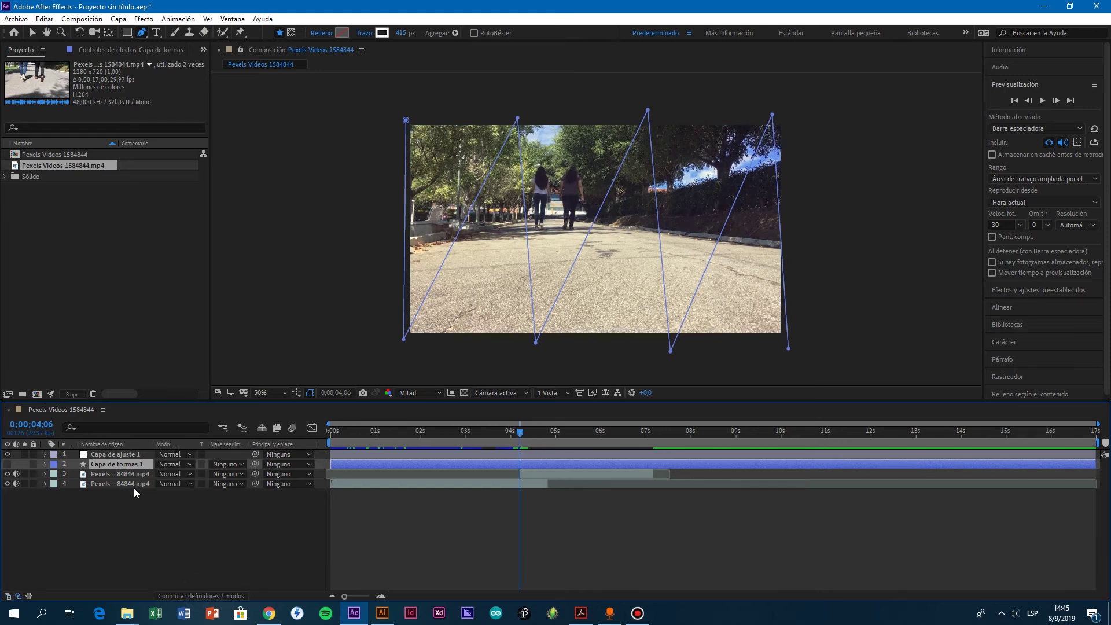
{"action": "left_click", "coordinate": [124, 474]}
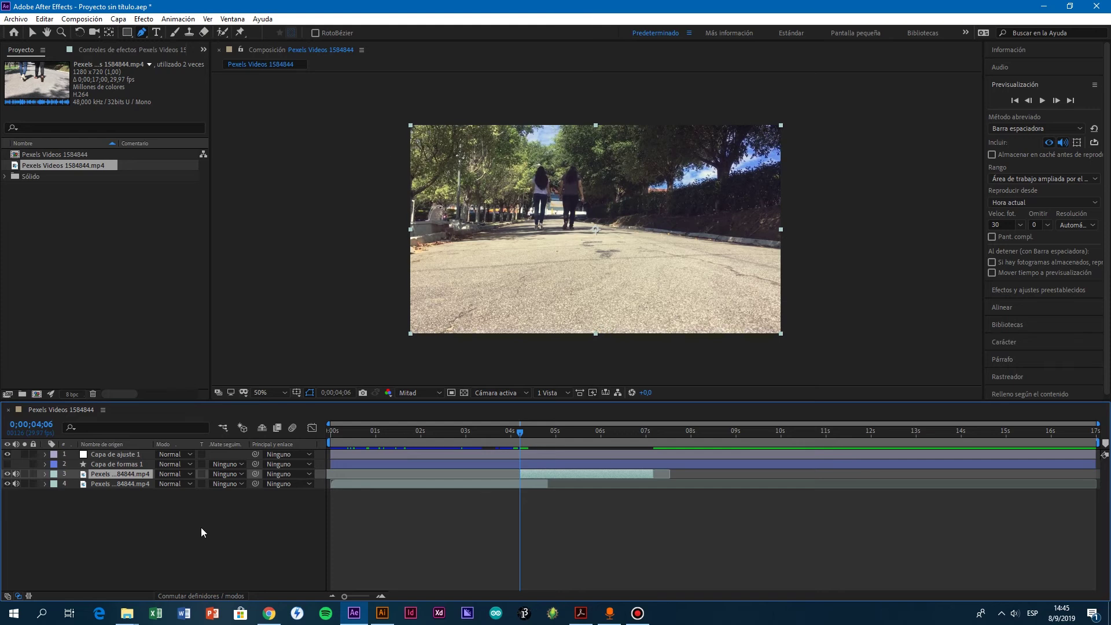
{"action": "left_click", "coordinate": [226, 473]}
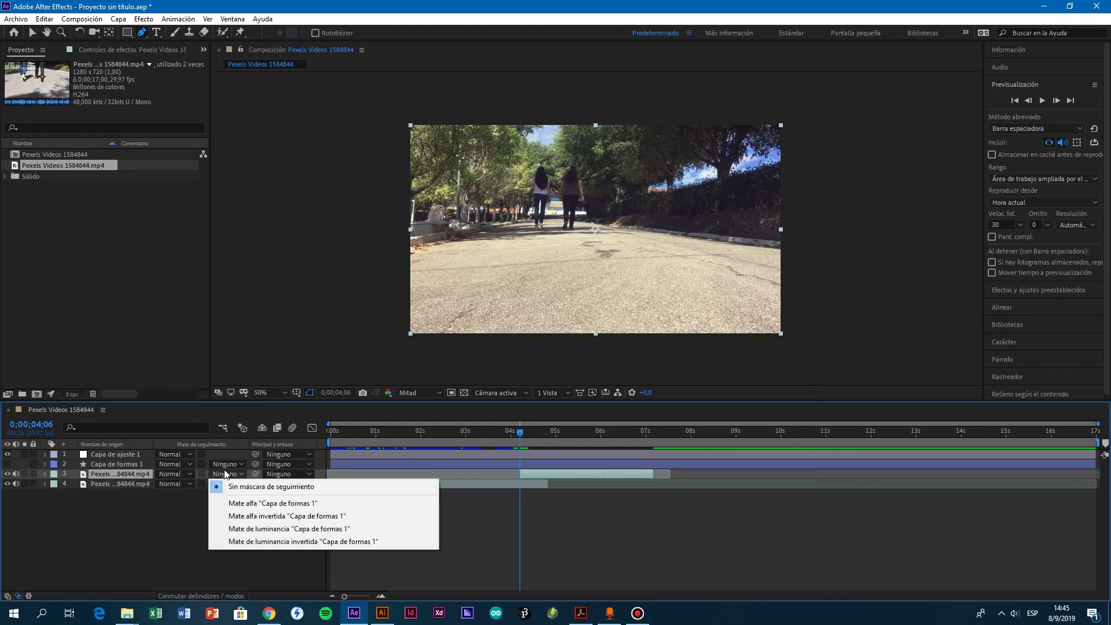
{"action": "left_click", "coordinate": [278, 528]}
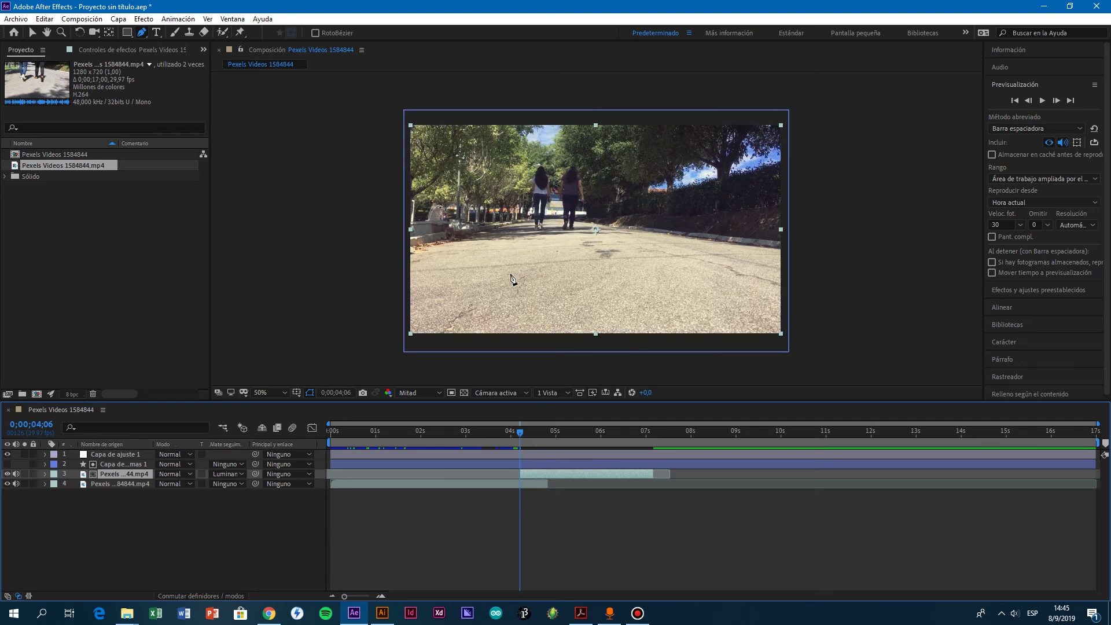
Step: Set the zigzag's stroke colour to black (000000) to test the luma matte, and show the shape layer
{"action": "left_click", "coordinate": [142, 464]}
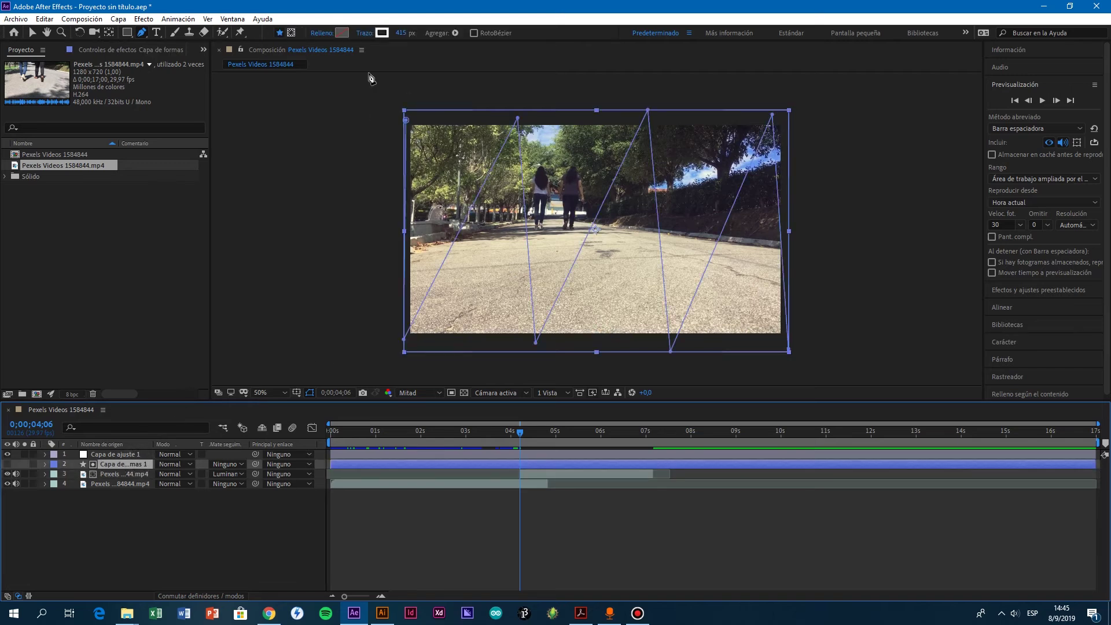
{"action": "left_click", "coordinate": [381, 34]}
{"action": "mouse_move", "coordinate": [697, 353]}
{"action": "left_mouse_down"}
{"action": "mouse_move", "coordinate": [704, 347]}
{"action": "mouse_move", "coordinate": [679, 382]}
{"action": "mouse_move", "coordinate": [706, 342]}
{"action": "mouse_move", "coordinate": [675, 328]}
{"action": "mouse_move", "coordinate": [680, 384]}
{"action": "mouse_move", "coordinate": [675, 231]}
{"action": "mouse_move", "coordinate": [676, 391]}
{"action": "left_mouse_up"}
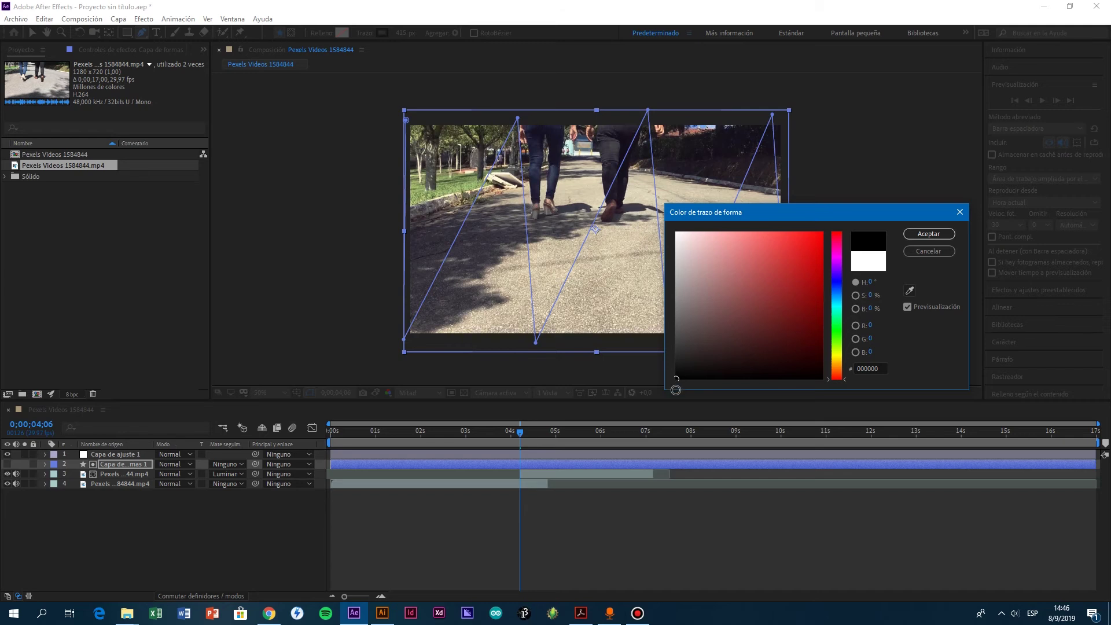
{"action": "left_click", "coordinate": [942, 238]}
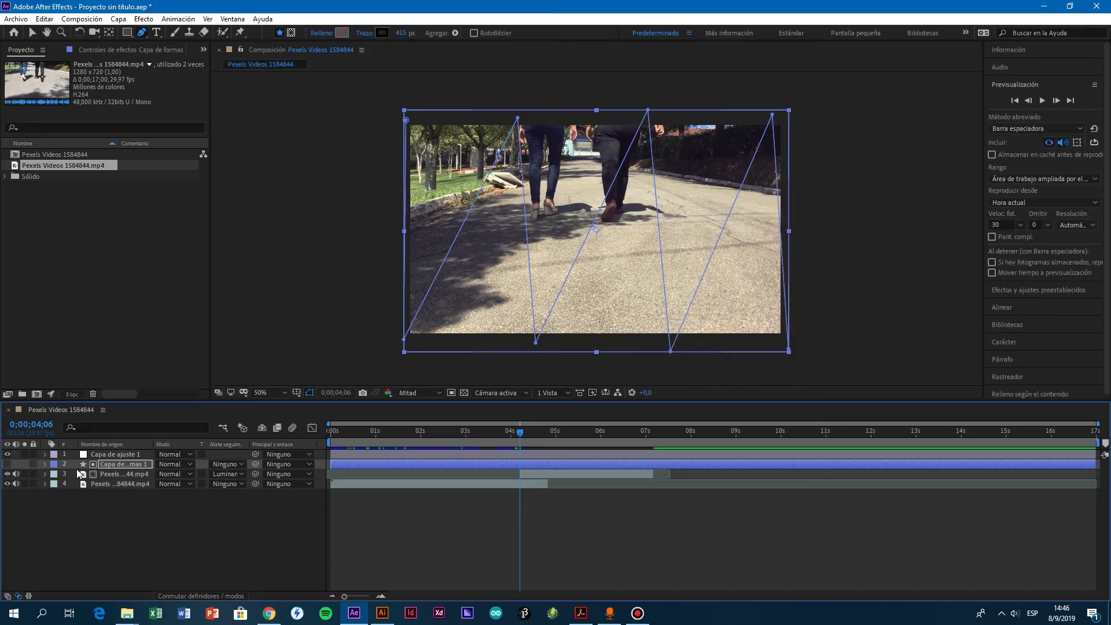
{"action": "left_click", "coordinate": [8, 464]}
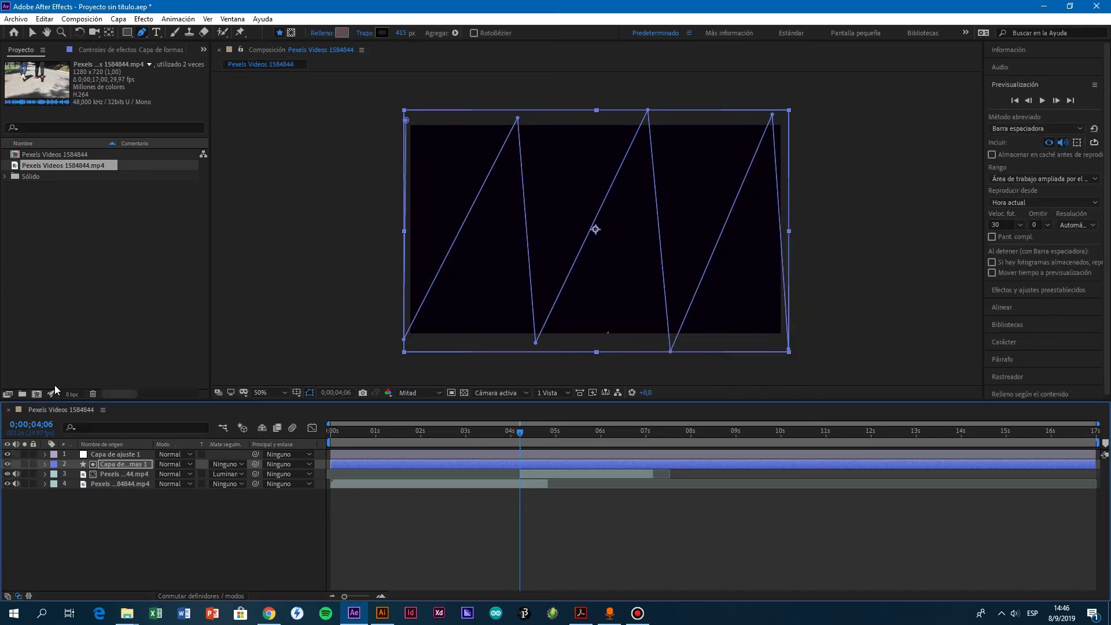
Step: Set the zigzag's stroke colour back to white and toggle the shape layer's visibility to compare the matte with its source
{"action": "left_click", "coordinate": [382, 32]}
{"action": "left_click", "coordinate": [672, 235]}
{"action": "left_click_drag", "start_coordinate": [671, 235], "coordinate": [665, 203]}
{"action": "left_click", "coordinate": [928, 234]}
{"action": "left_click", "coordinate": [7, 464]}
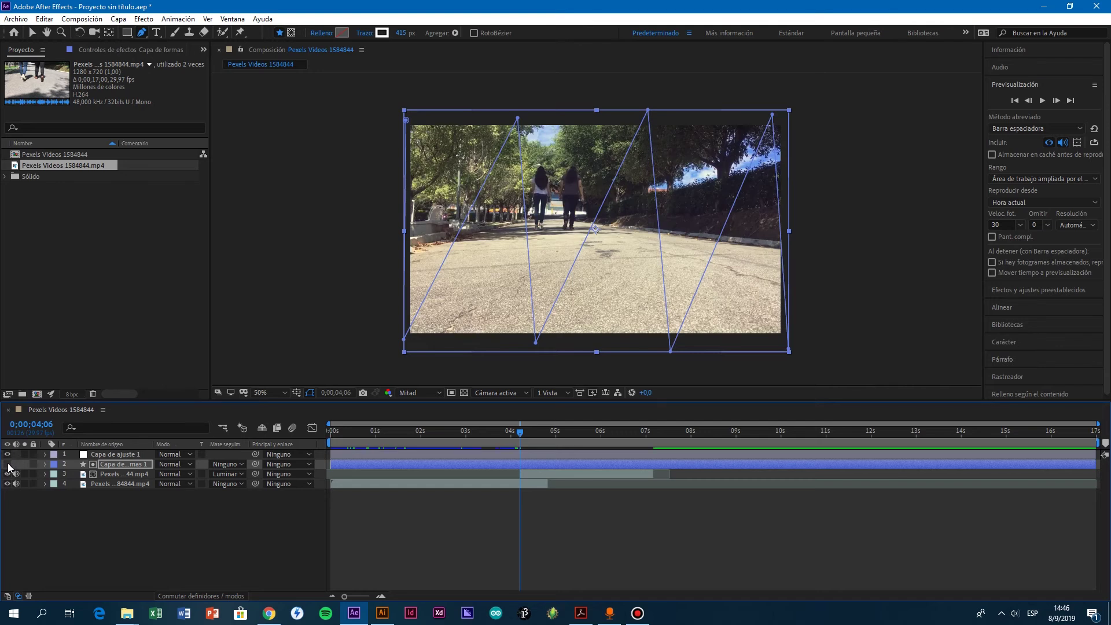
{"action": "left_click", "coordinate": [8, 464]}
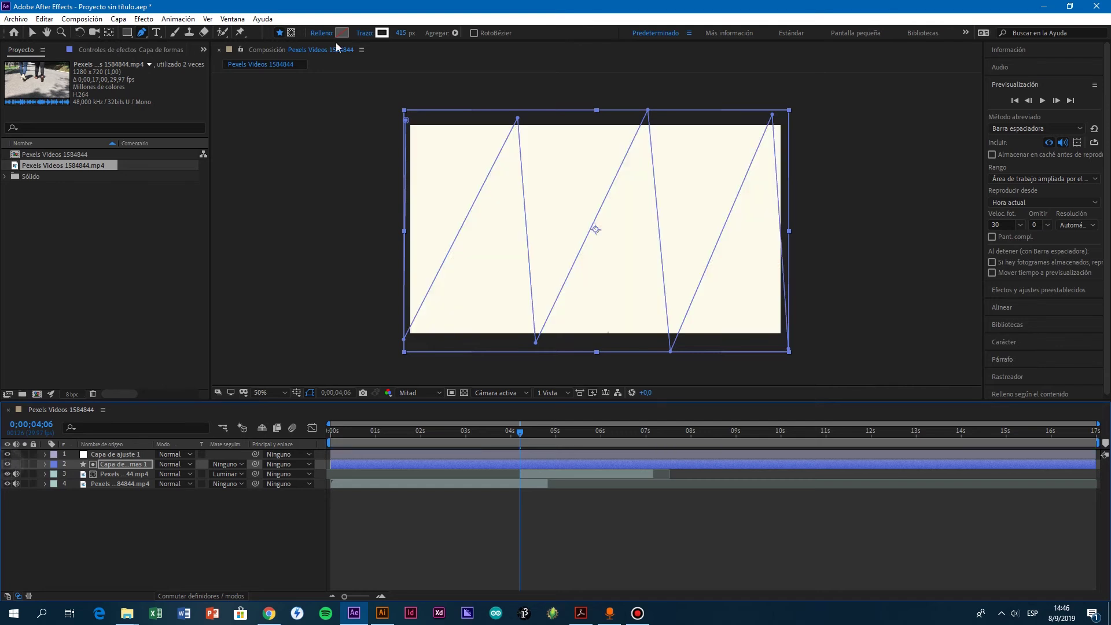
Step: Turn the zigzag's stroke black again, and hide and reshow the shape layer to check the black matte's effect
{"action": "left_click", "coordinate": [382, 32]}
{"action": "left_click_drag", "start_coordinate": [801, 305], "coordinate": [656, 399]}
{"action": "left_click", "coordinate": [928, 234]}
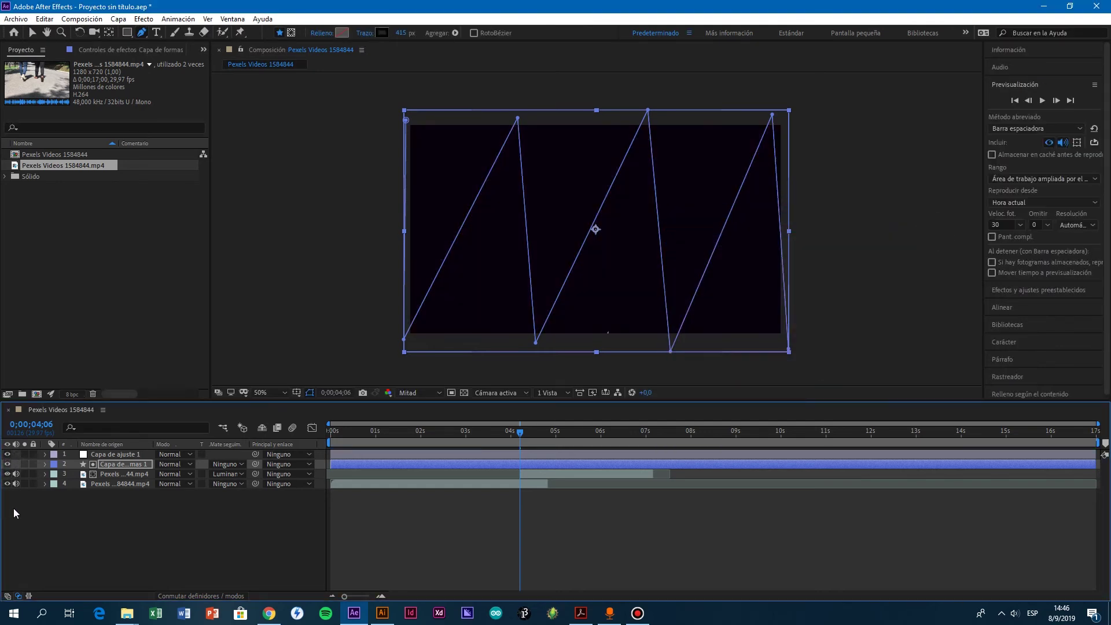
{"action": "left_click", "coordinate": [7, 464]}
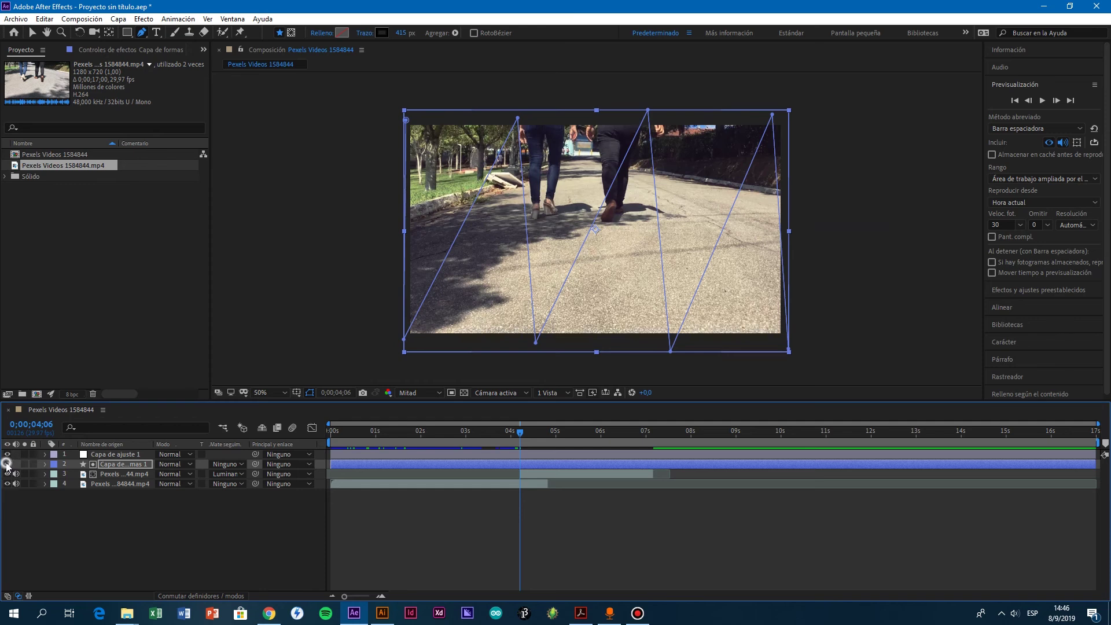
{"action": "left_click", "coordinate": [7, 464]}
Step: Restore the zigzag's white stroke colour and hide the shape layer
{"action": "left_click", "coordinate": [382, 32]}
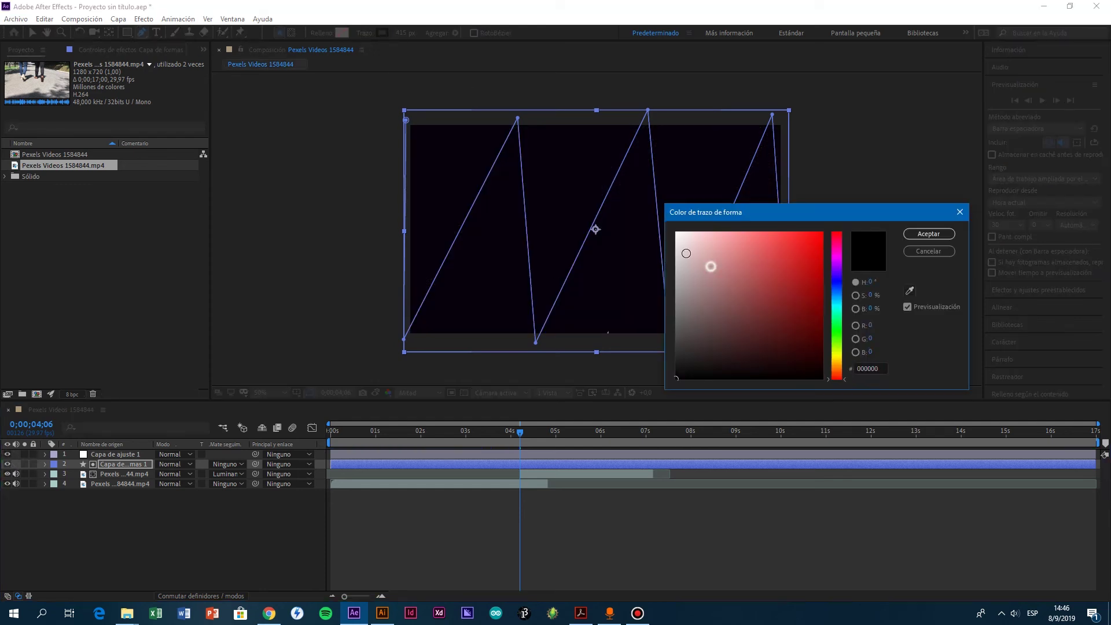
{"action": "left_click", "coordinate": [677, 233]}
{"action": "left_click", "coordinate": [928, 233]}
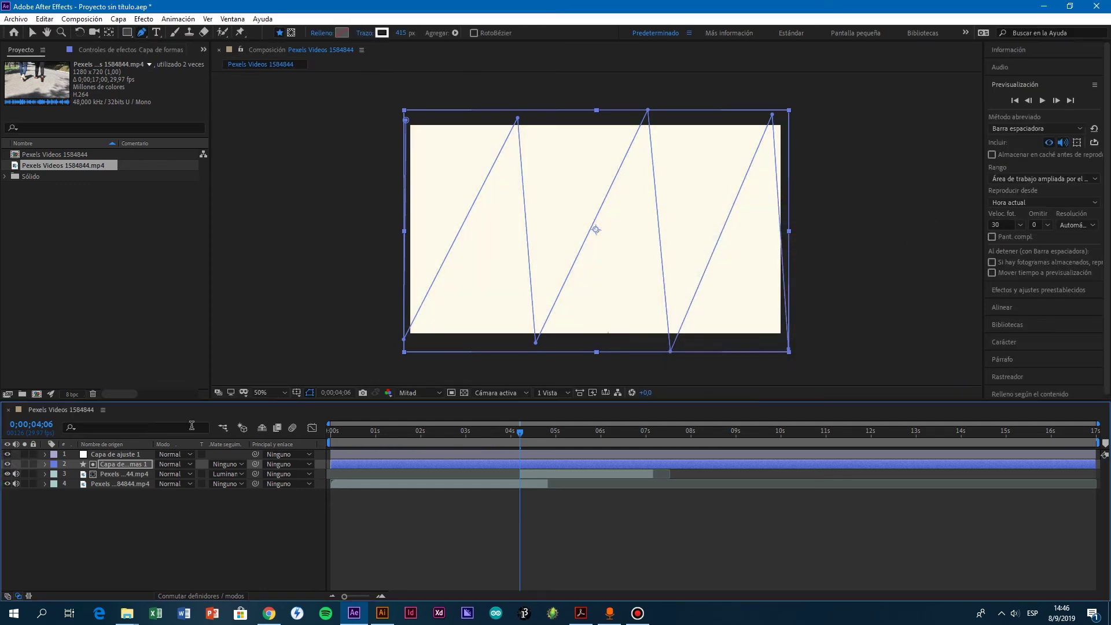
{"action": "left_click", "coordinate": [7, 464]}
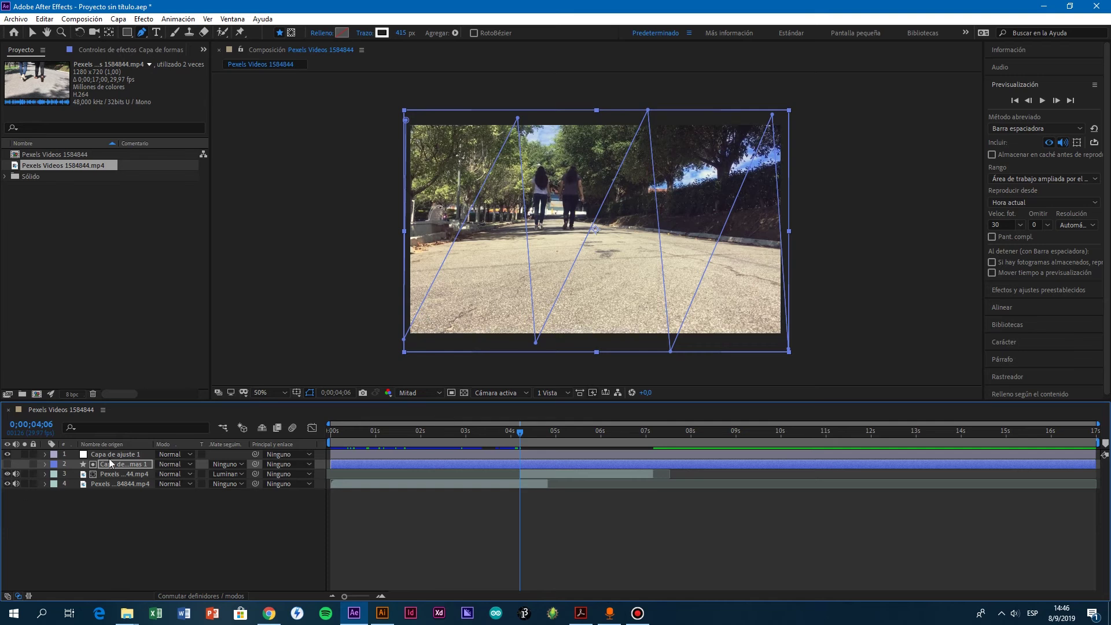
Step: Add a Trim Paths operator (Recortar trazados) to the contents of the zigzag shape layer
{"action": "left_click", "coordinate": [110, 474]}
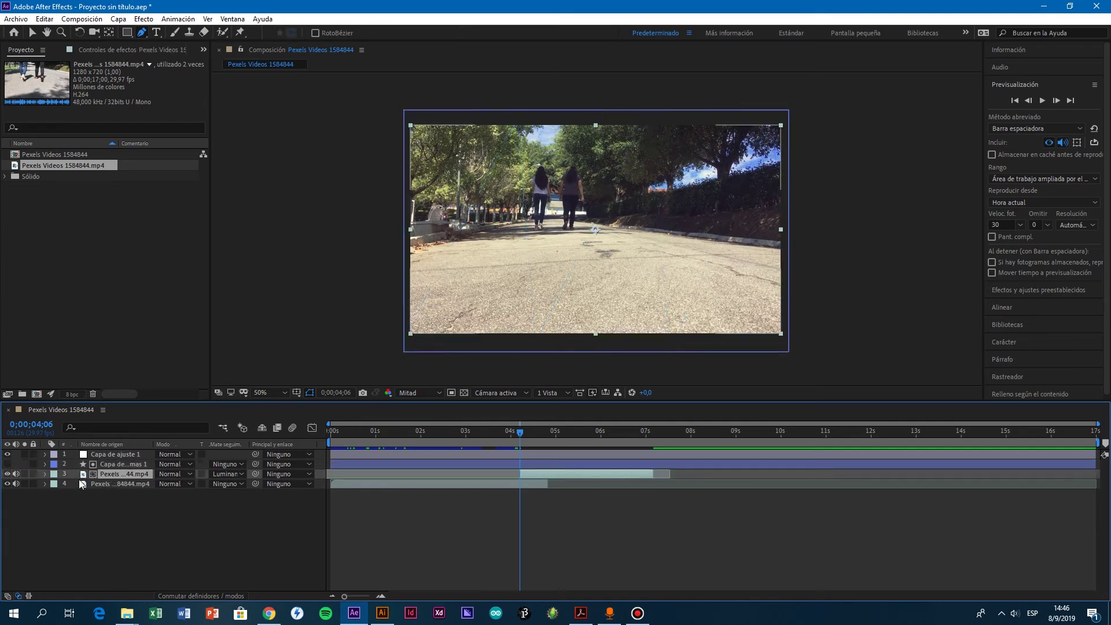
{"action": "left_click", "coordinate": [119, 464]}
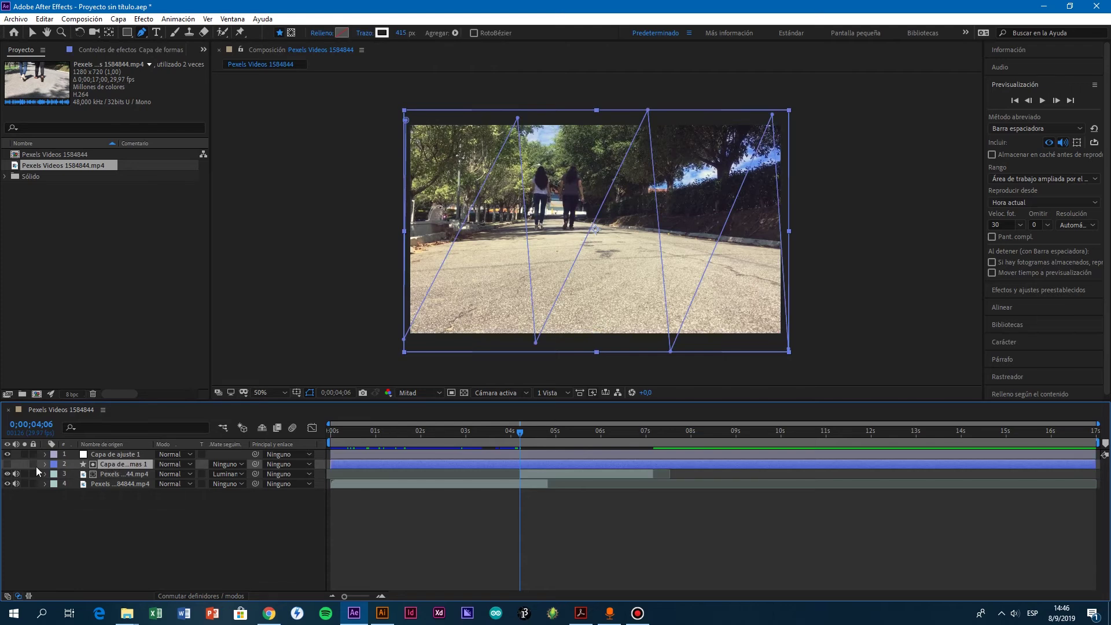
{"action": "left_click", "coordinate": [44, 464]}
{"action": "left_click", "coordinate": [242, 475]}
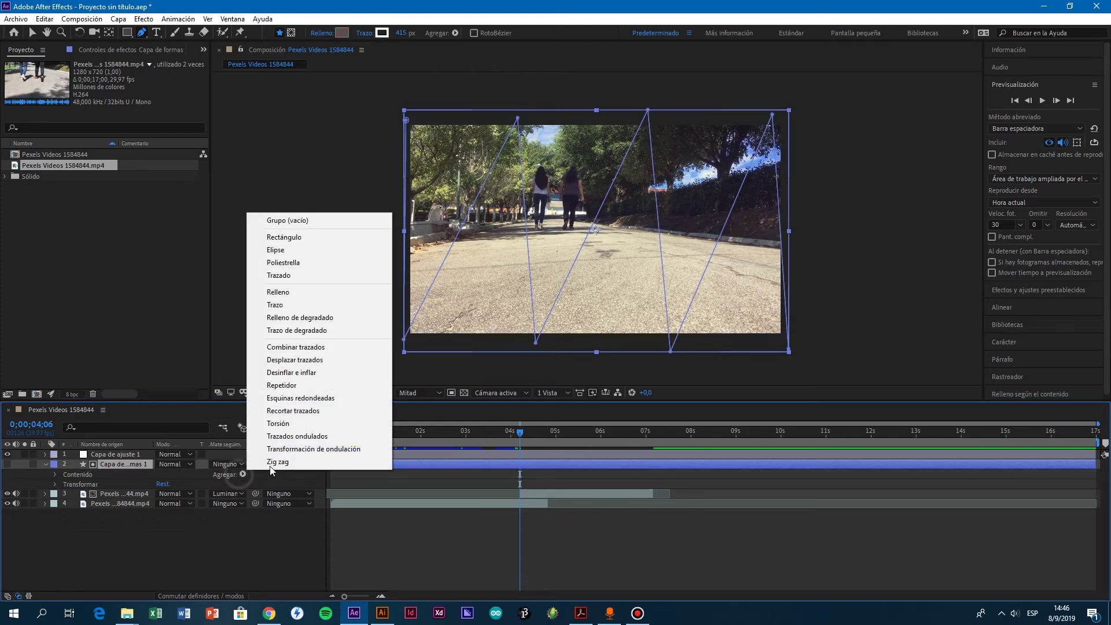
{"action": "left_click", "coordinate": [302, 411]}
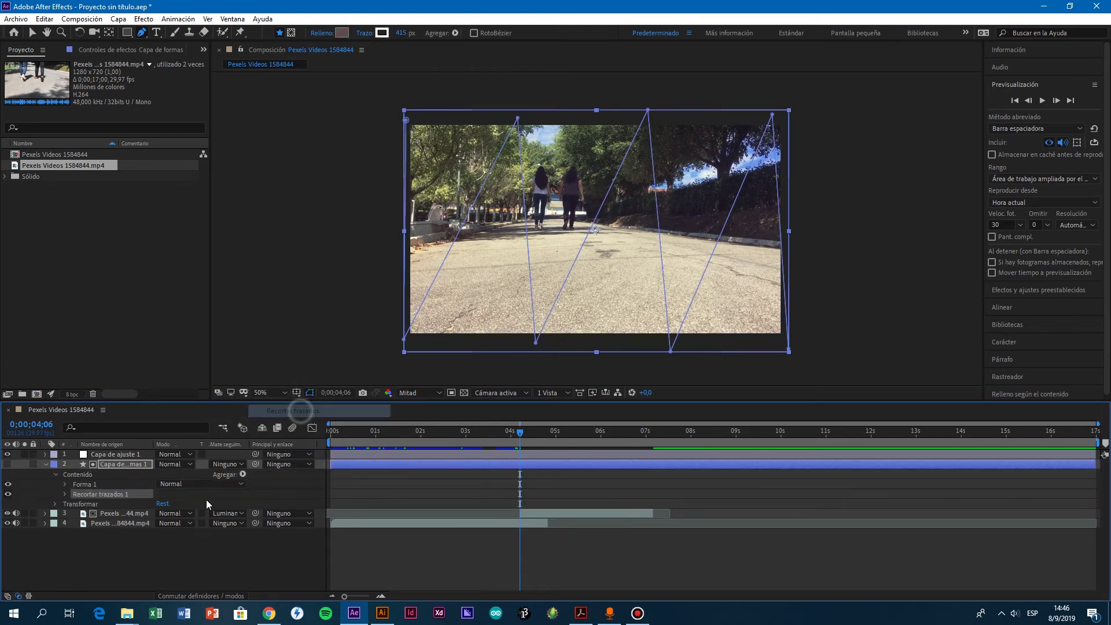
Step: Keyframe the Trim Paths End (Fin) value at 0% on 0;00;04;06 and 100% on 0;00;04;24
{"action": "left_click", "coordinate": [64, 494]}
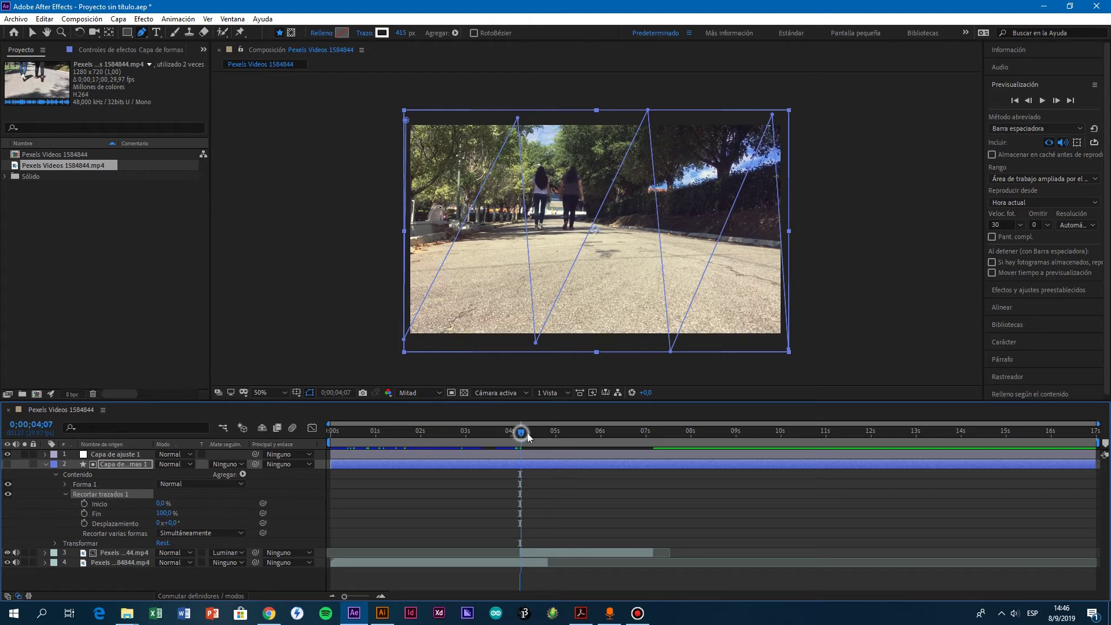
{"action": "left_click_drag", "start_coordinate": [166, 513], "coordinate": [41, 510]}
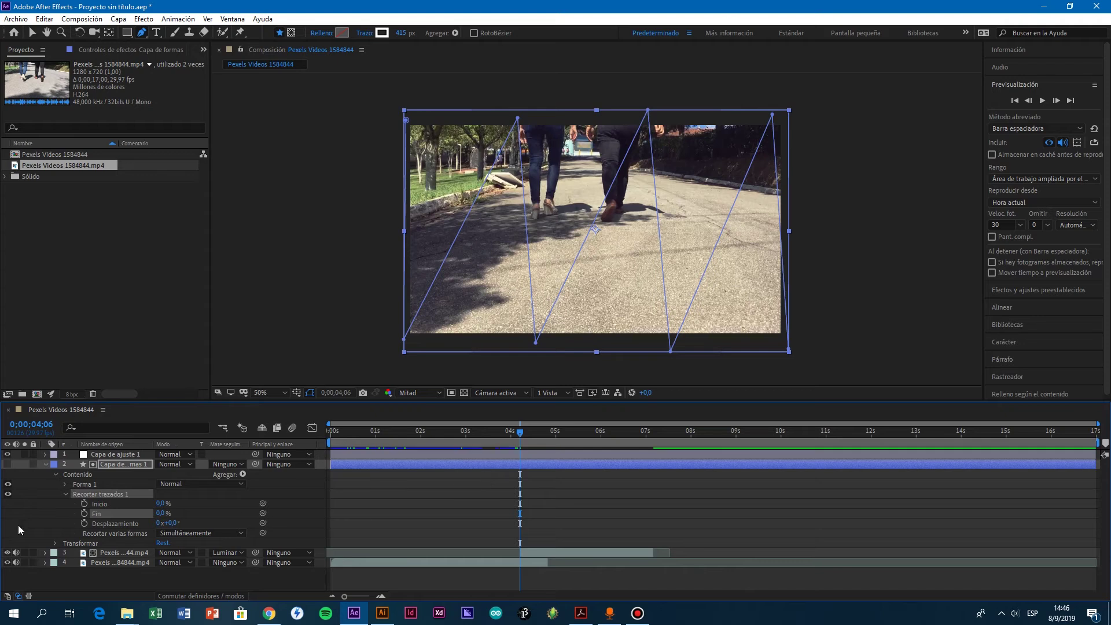
{"action": "left_click", "coordinate": [81, 513]}
{"action": "left_click", "coordinate": [541, 432]}
{"action": "left_click_drag", "start_coordinate": [544, 442], "coordinate": [547, 443]}
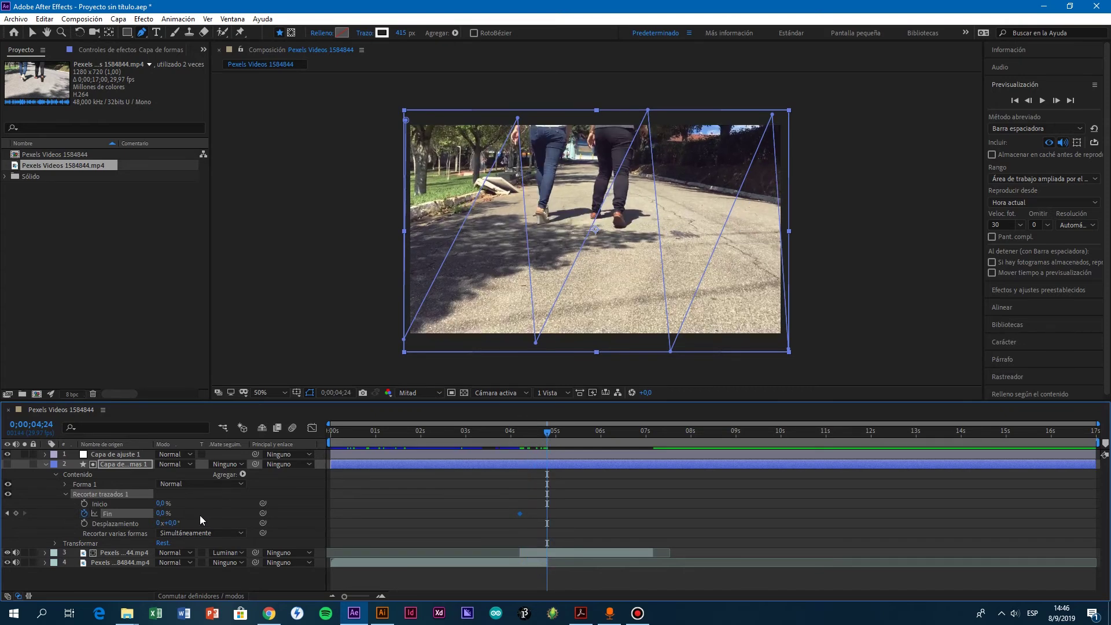
{"action": "left_click_drag", "start_coordinate": [160, 514], "coordinate": [255, 513]}
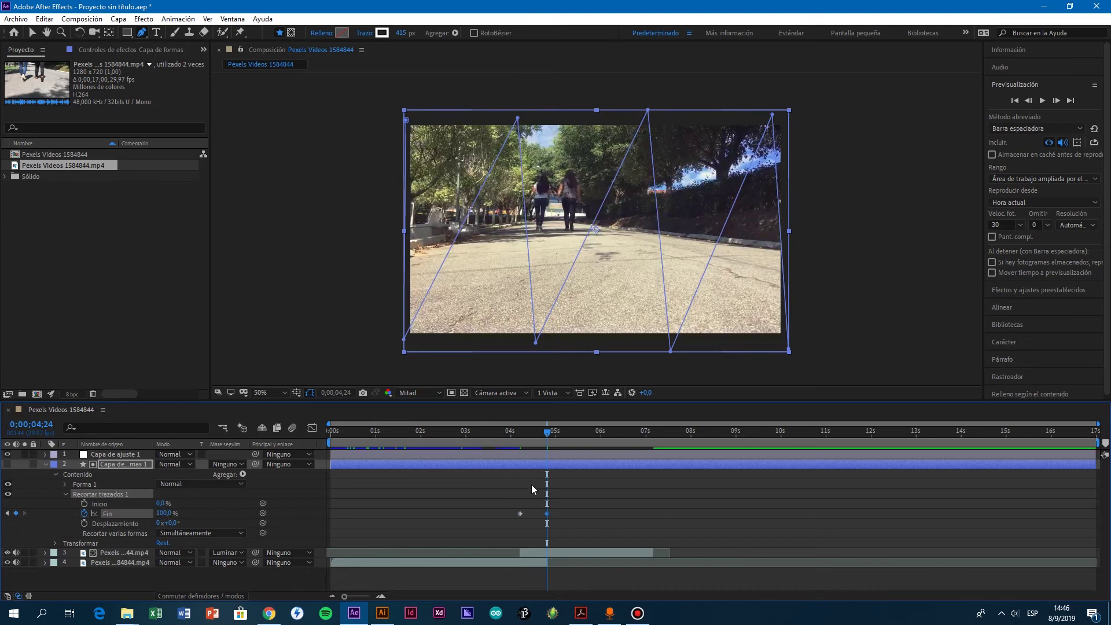
Step: Preview the transition from 0;00;03;18 and scrub to 0;00;04;13 to examine how the second shot is revealed
{"action": "left_click_drag", "start_coordinate": [547, 445], "coordinate": [493, 432]}
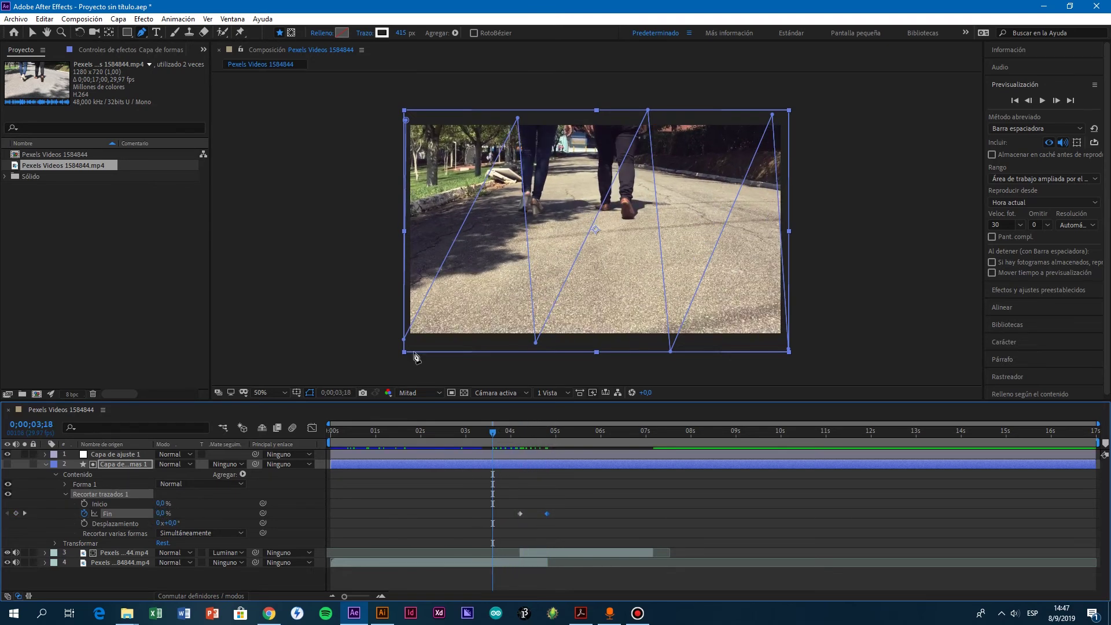
{"action": "left_click", "coordinate": [1042, 100]}
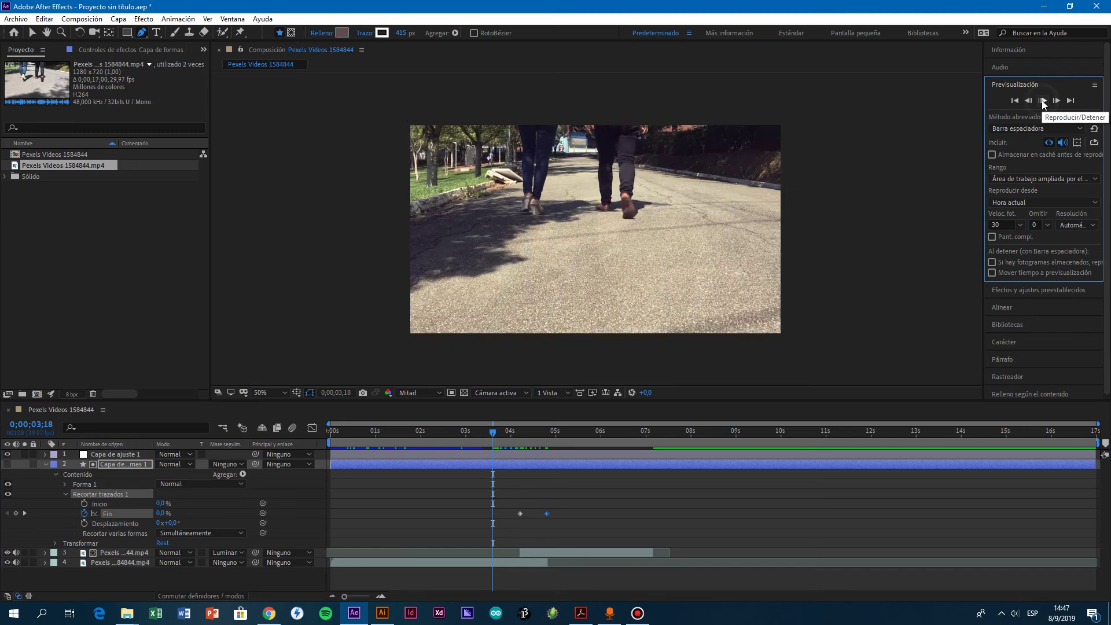
{"action": "left_click", "coordinate": [1043, 100]}
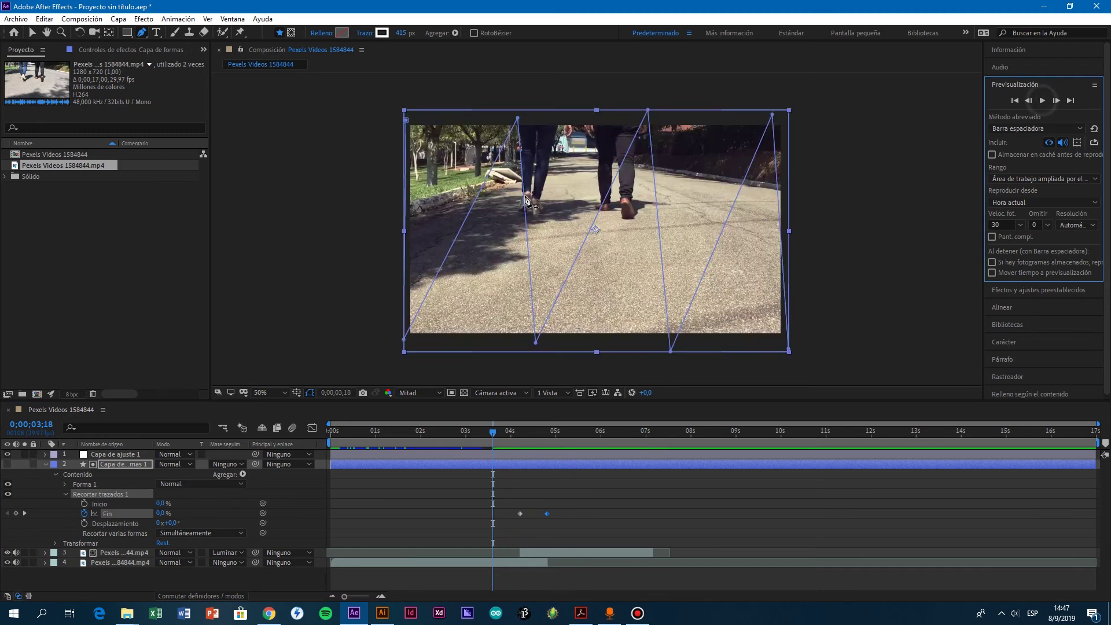
{"action": "left_click_drag", "start_coordinate": [489, 444], "coordinate": [530, 443]}
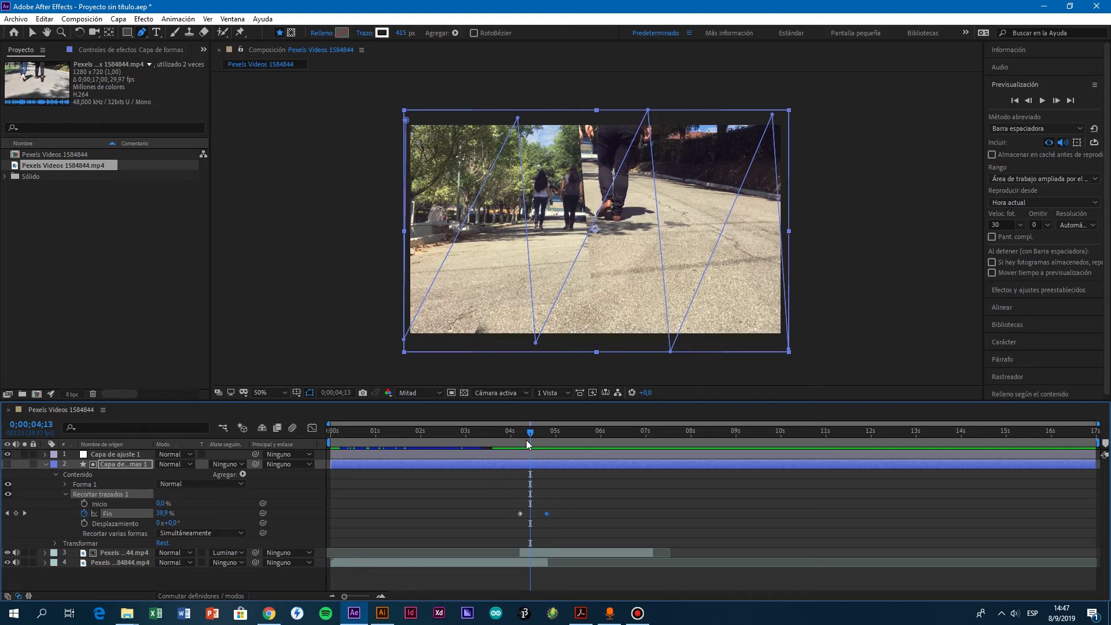
Step: Preview the animated white stroke from 0;00;03;28 with the shape layer shown, and hide the layer again
{"action": "left_click_drag", "start_coordinate": [527, 444], "coordinate": [508, 433]}
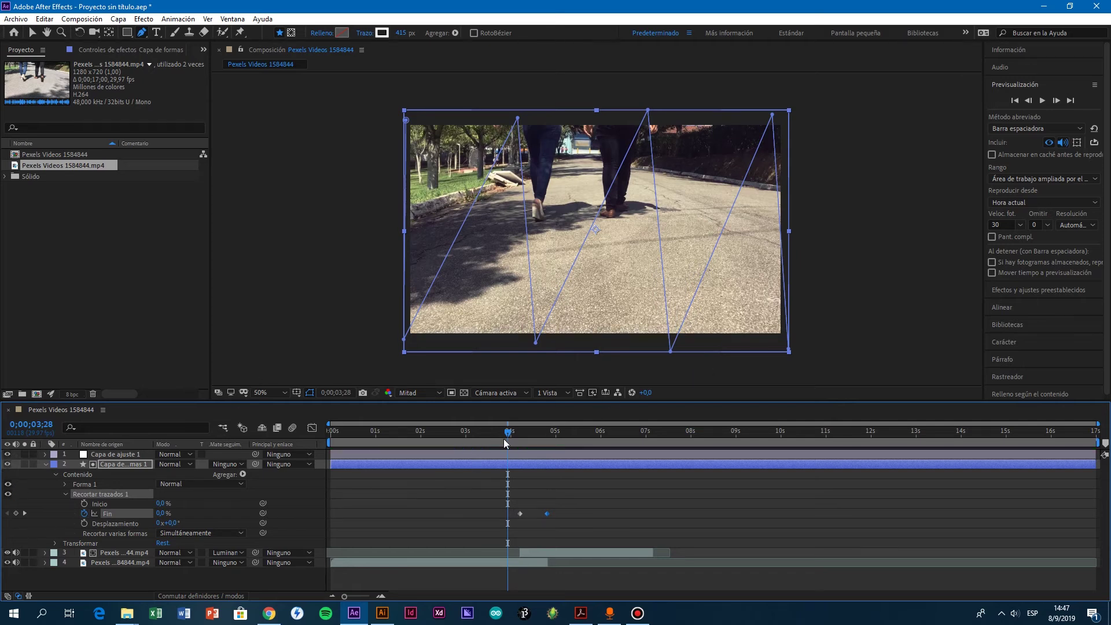
{"action": "key", "text": "space"}
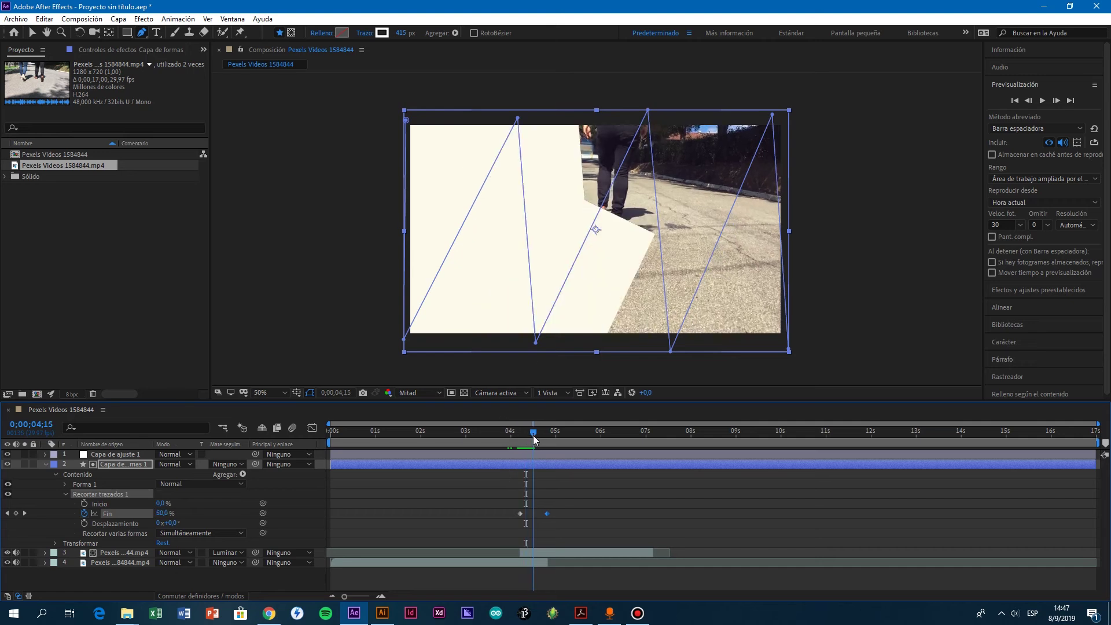
{"action": "left_click_drag", "start_coordinate": [554, 440], "coordinate": [518, 444]}
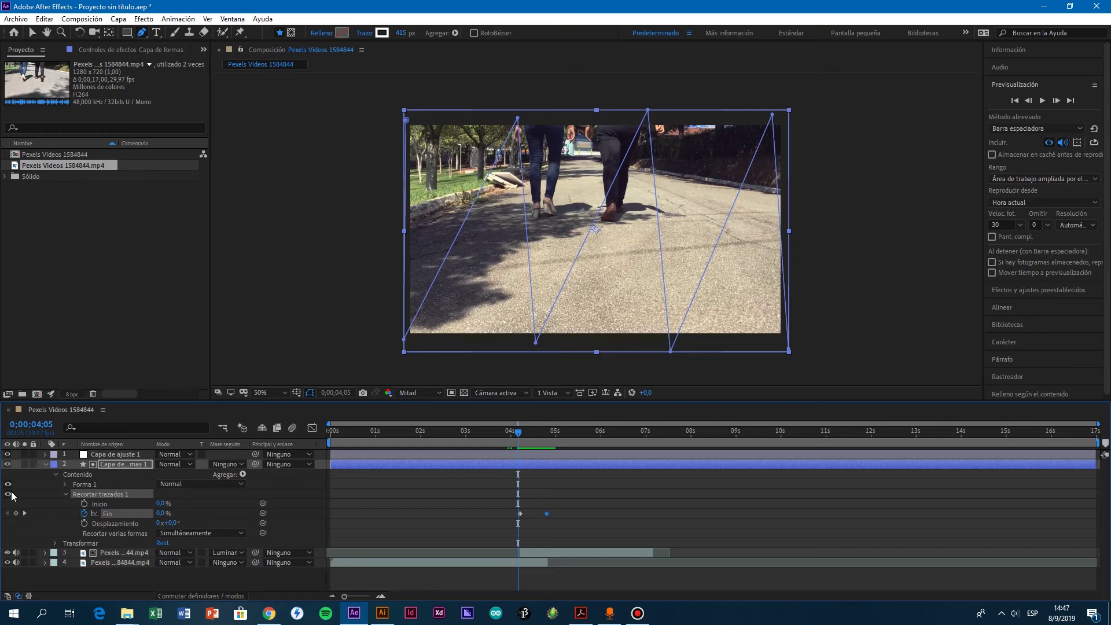
{"action": "left_click", "coordinate": [7, 464]}
Step: Play back the composition from 0;00;00;00 to review the complete zigzag transition between the shots
{"action": "left_click_drag", "start_coordinate": [521, 440], "coordinate": [321, 453]}
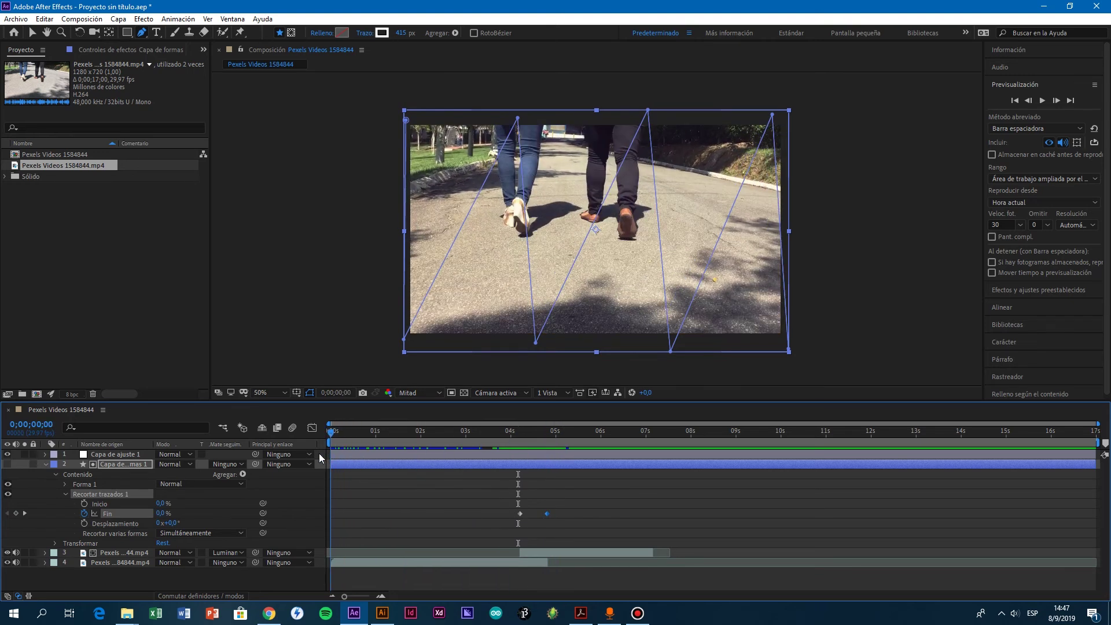
{"action": "left_click", "coordinate": [1043, 102]}
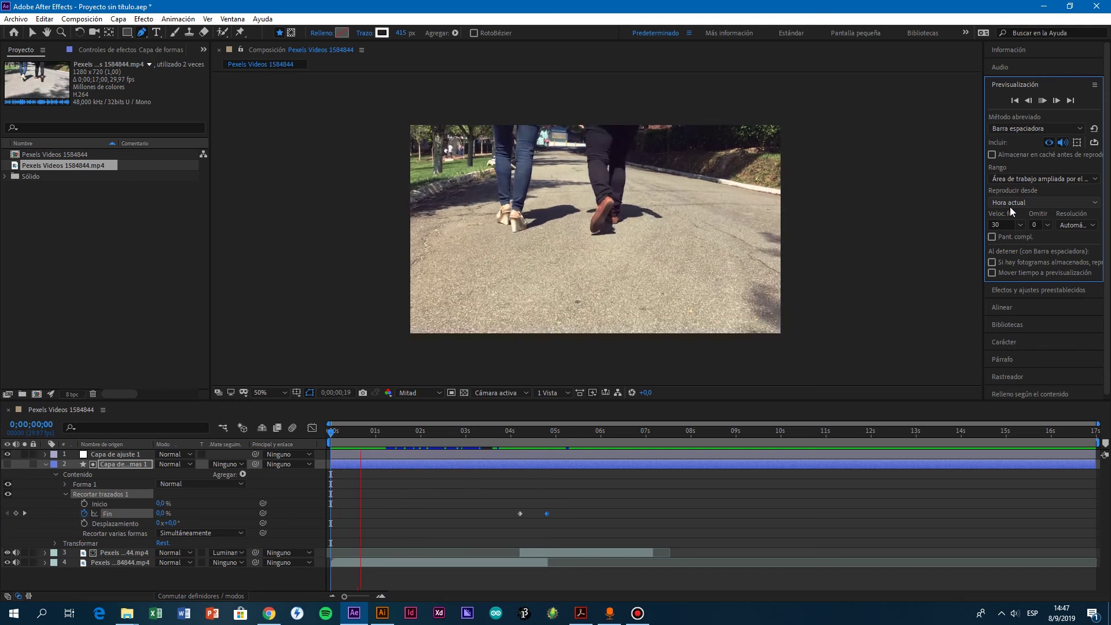
{"action": "left_click", "coordinate": [1043, 102]}
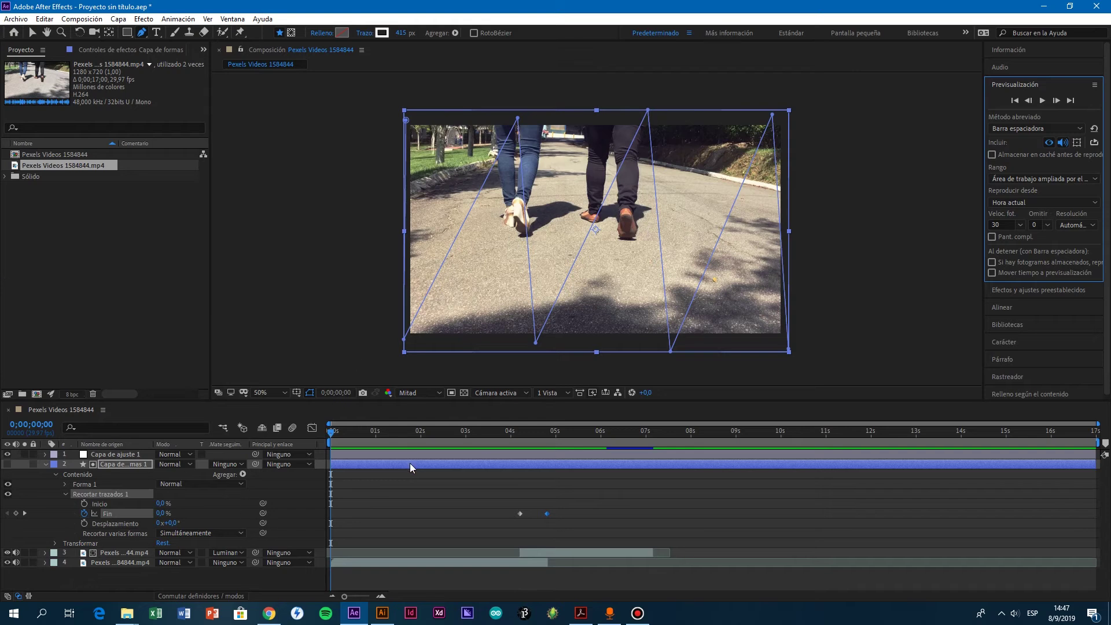
Step: Scrub to 0;00;04;14 and briefly show the shape layer to compare the white stroke with the revealed footage
{"action": "left_click_drag", "start_coordinate": [340, 444], "coordinate": [532, 477]}
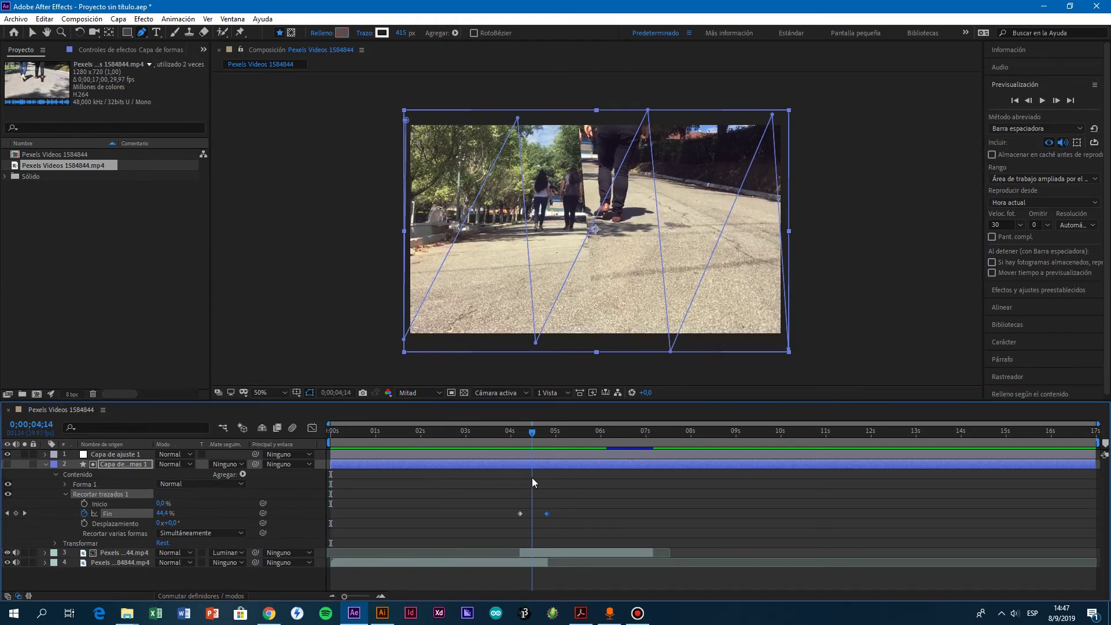
{"action": "left_click", "coordinate": [7, 464]}
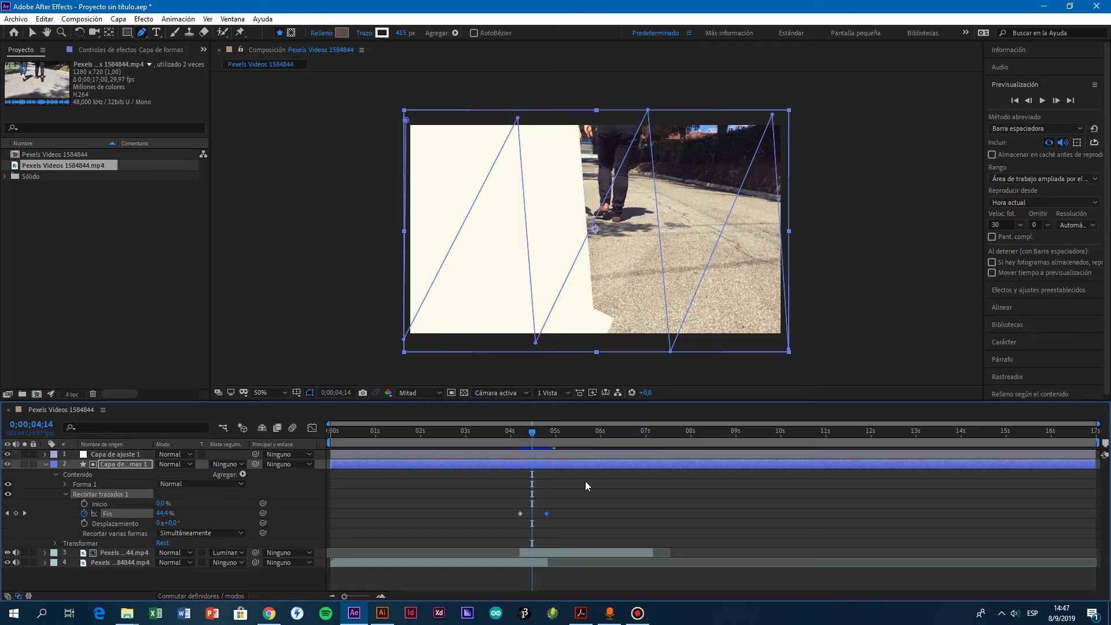
{"action": "mouse_move", "coordinate": [531, 434]}
{"action": "left_mouse_down"}
{"action": "mouse_move", "coordinate": [544, 437]}
{"action": "mouse_move", "coordinate": [529, 435]}
{"action": "left_mouse_up"}
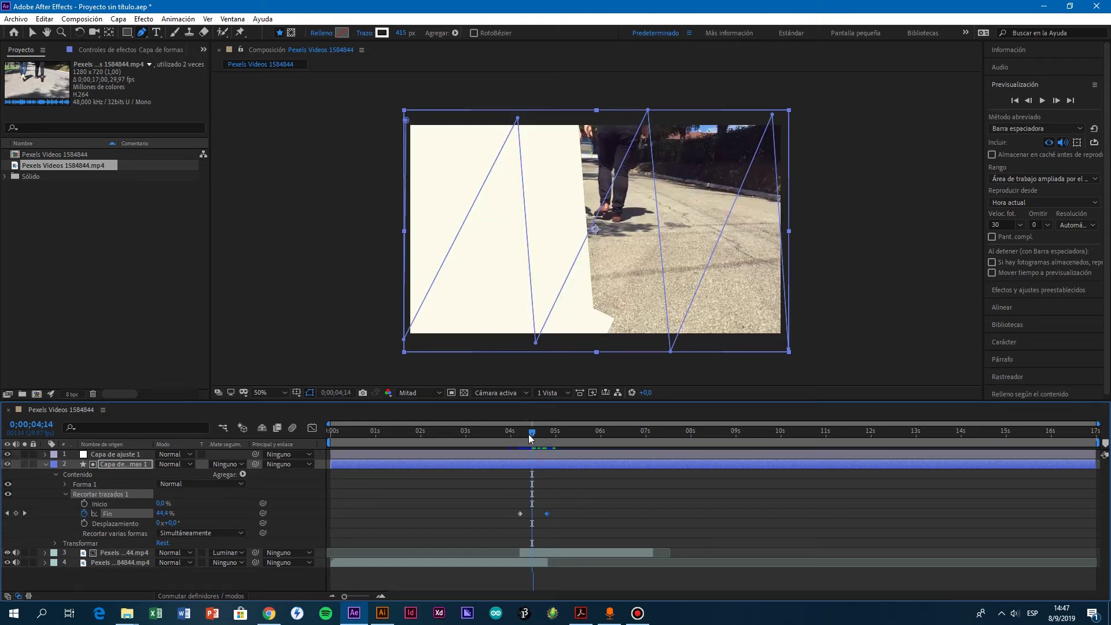
{"action": "left_click", "coordinate": [7, 464]}
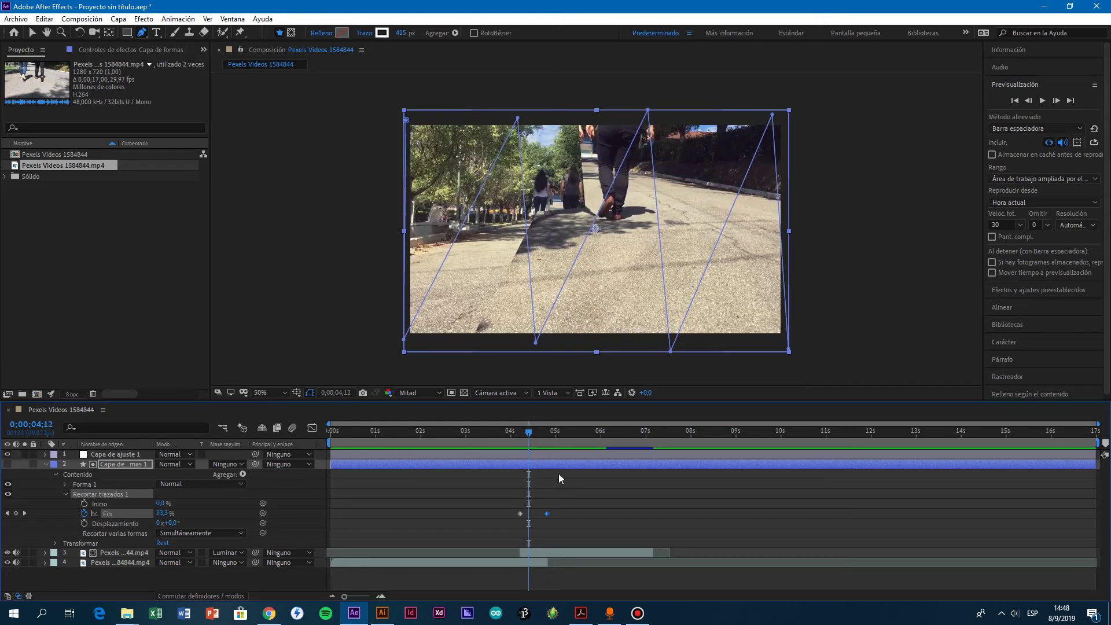
Step: Start keyframing the stroke colour of Forma 1 at 0;00;04;06 and set it to black (000000)
{"action": "mouse_move", "coordinate": [536, 434]}
{"action": "left_mouse_down"}
{"action": "mouse_move", "coordinate": [520, 428]}
{"action": "mouse_move", "coordinate": [532, 437]}
{"action": "mouse_move", "coordinate": [520, 439]}
{"action": "left_mouse_up"}
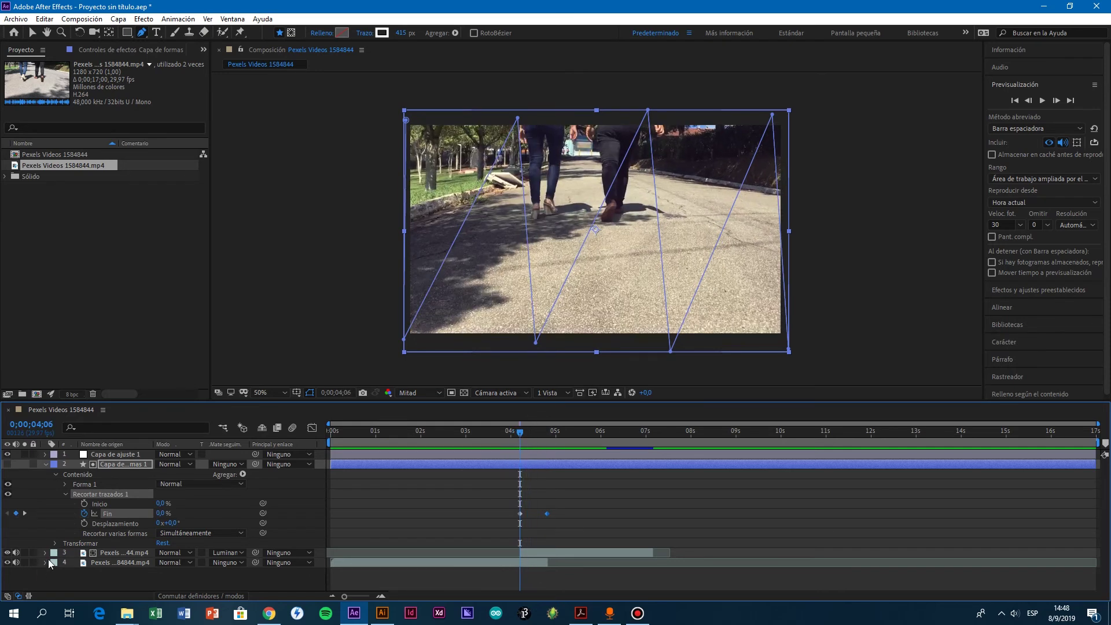
{"action": "left_click", "coordinate": [66, 493]}
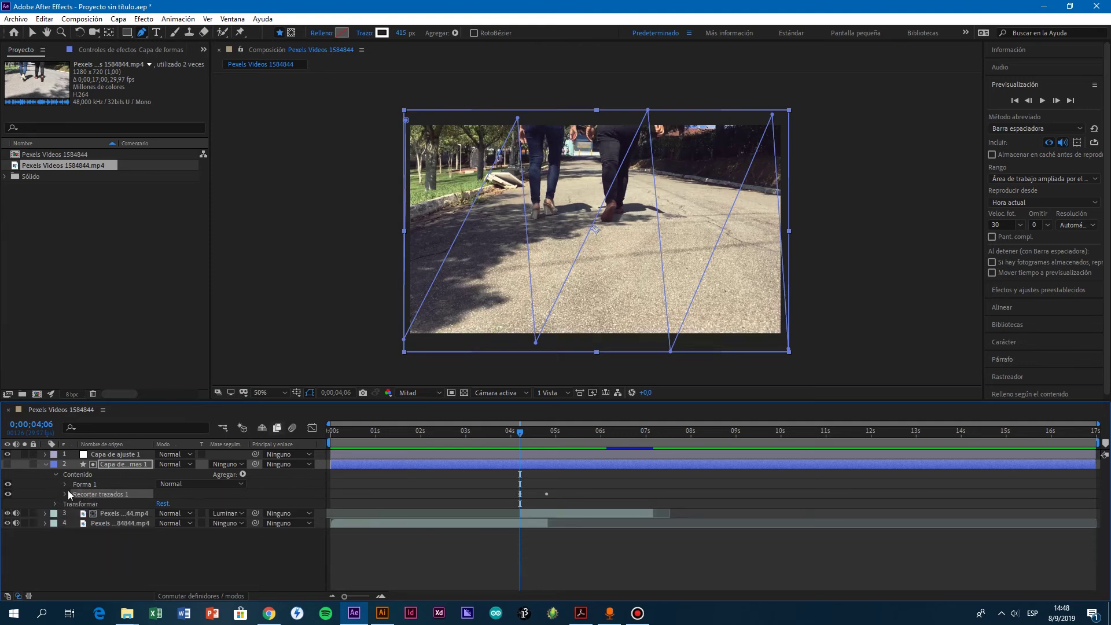
{"action": "left_click", "coordinate": [65, 485]}
{"action": "left_click", "coordinate": [74, 503]}
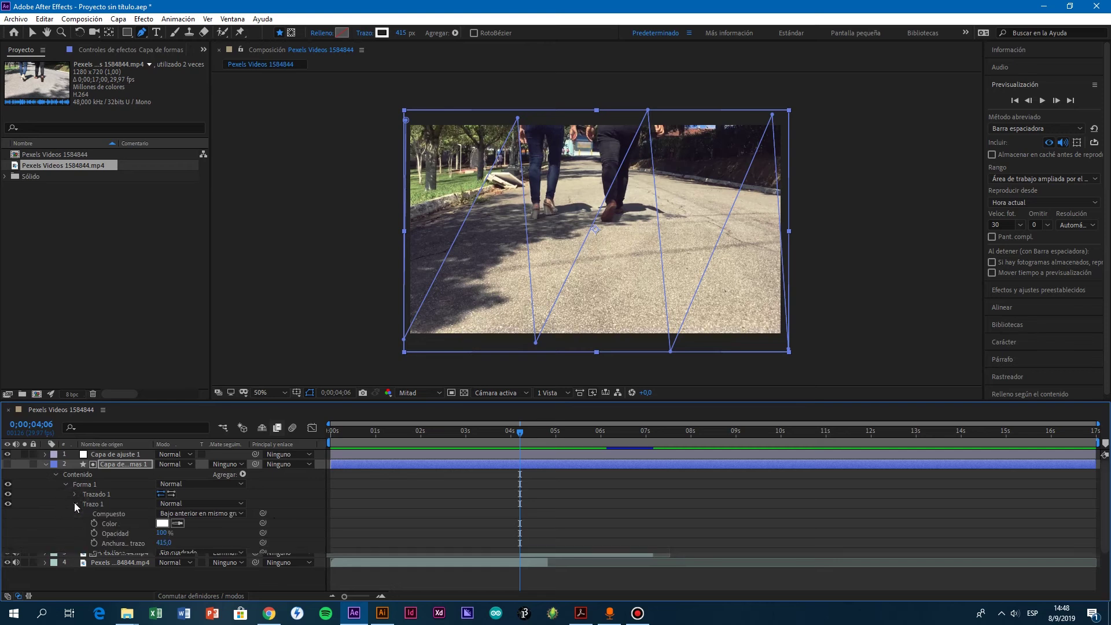
{"action": "scroll", "coordinate": [488, 502], "scroll_direction": "down", "scroll_amount": 2}
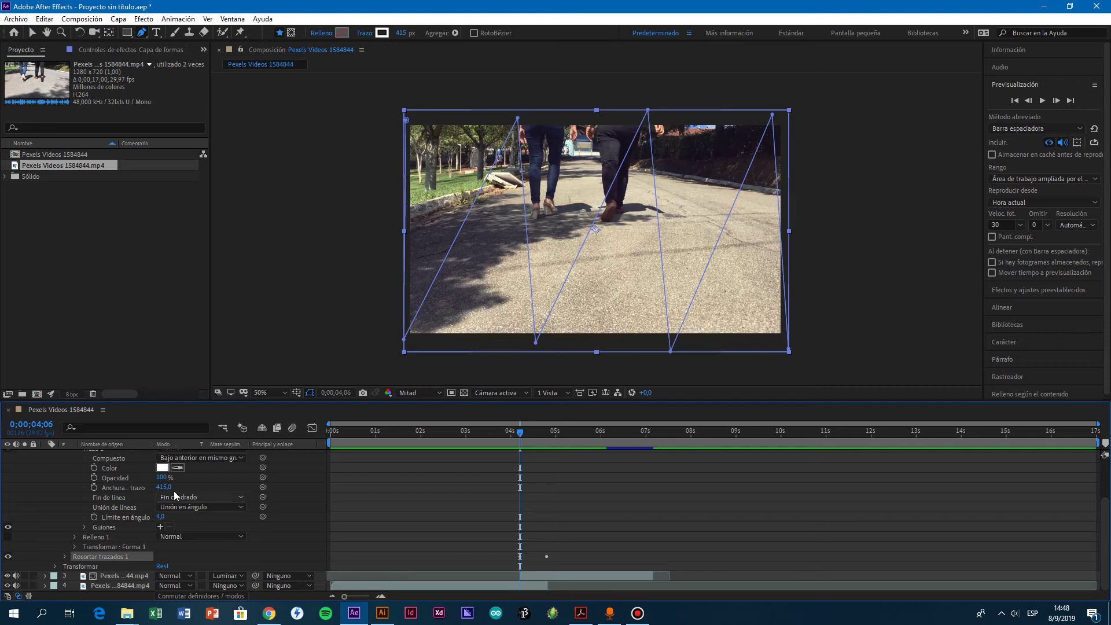
{"action": "left_click", "coordinate": [94, 468]}
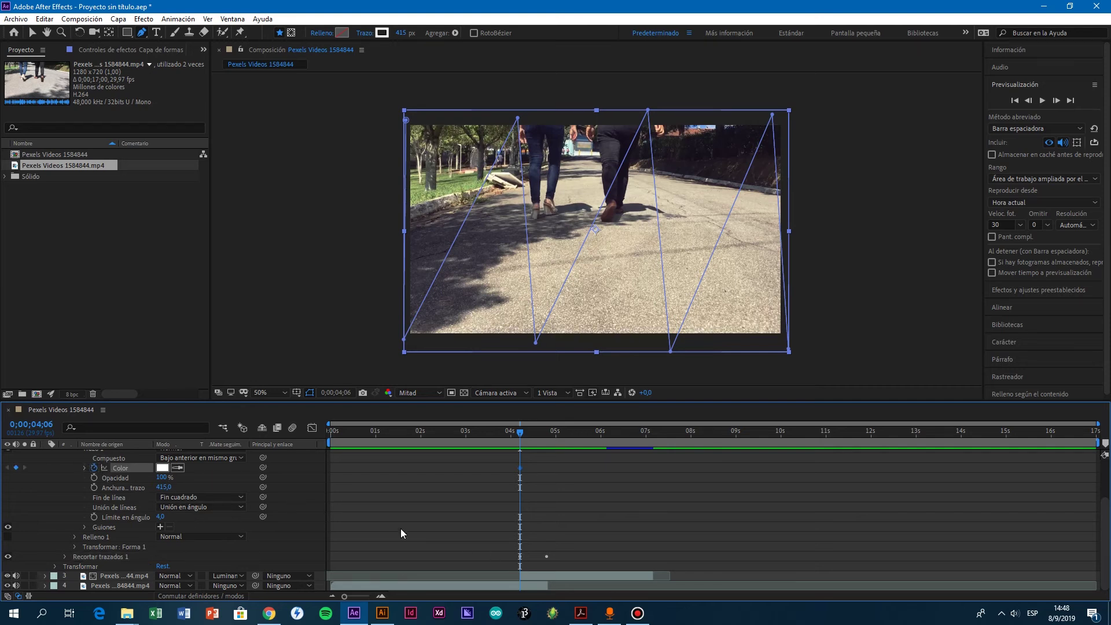
{"action": "left_click", "coordinate": [162, 469]}
{"action": "left_click", "coordinate": [702, 331]}
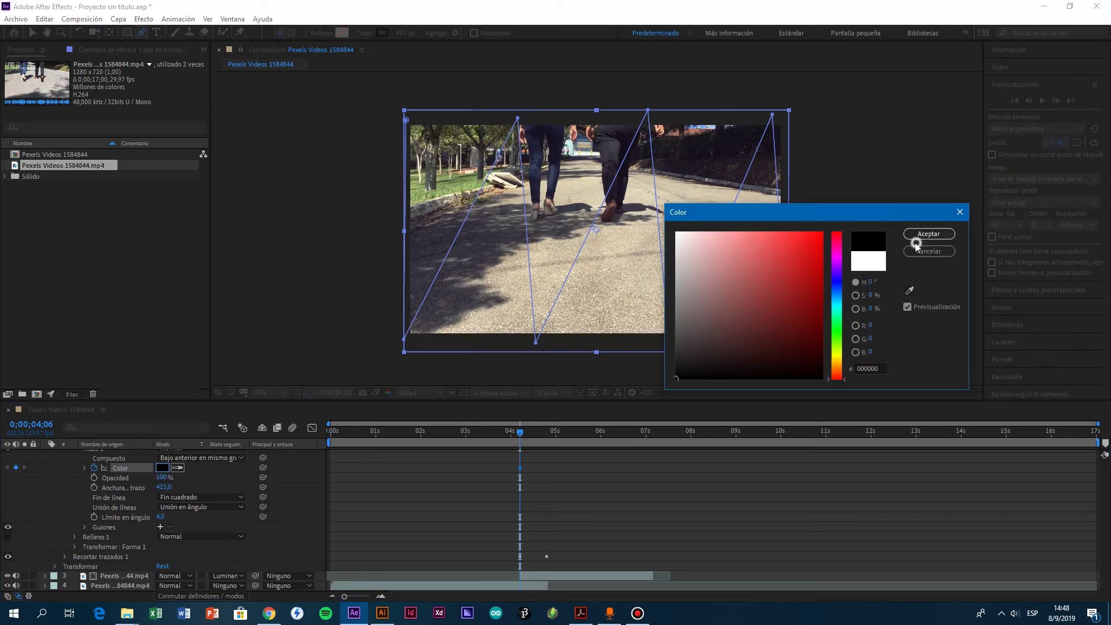
{"action": "left_click", "coordinate": [923, 234]}
Step: Set the stroke colour to white at 0;00;04;16 and preview the transition from 0;00;03;12
{"action": "left_click", "coordinate": [520, 434]}
{"action": "key", "text": "space"}
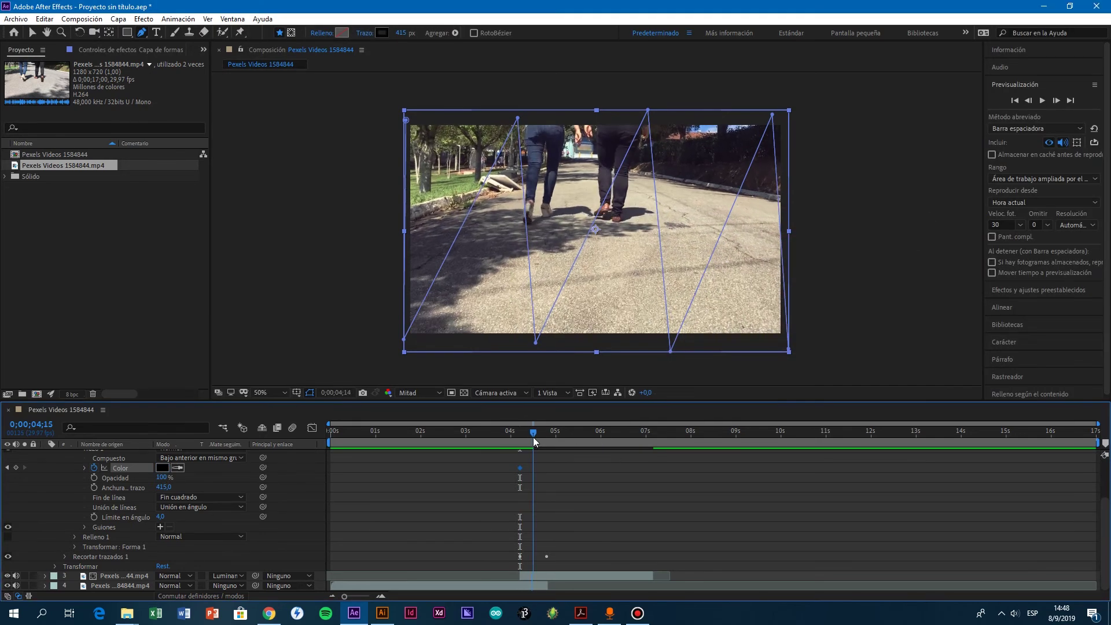
{"action": "left_click", "coordinate": [162, 468]}
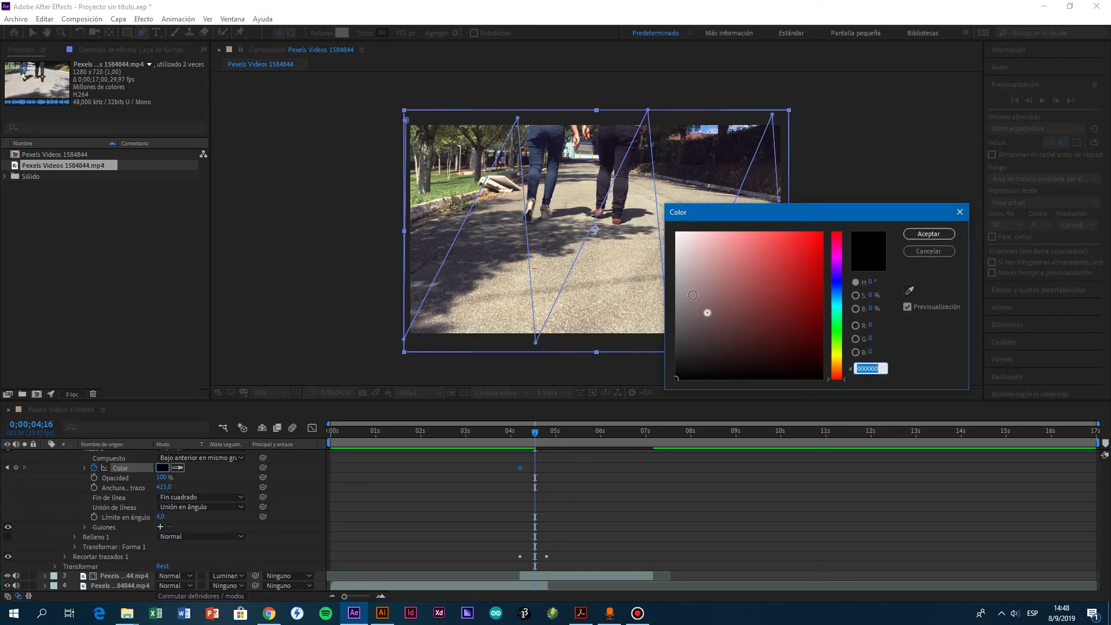
{"action": "left_click", "coordinate": [937, 234]}
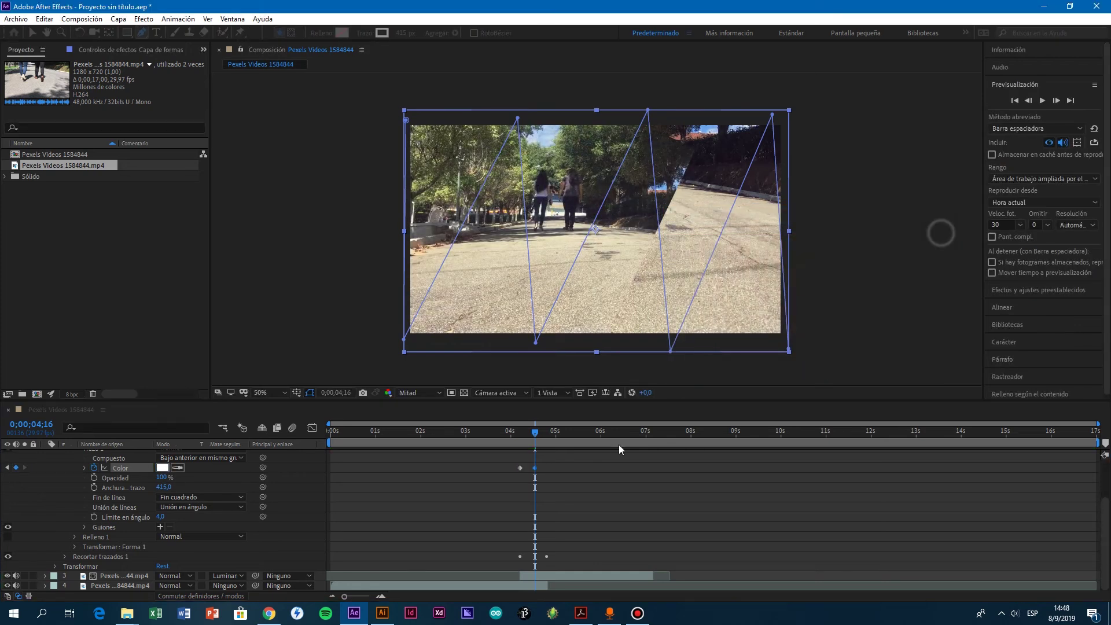
{"action": "left_click", "coordinate": [524, 433]}
{"action": "key", "text": "space"}
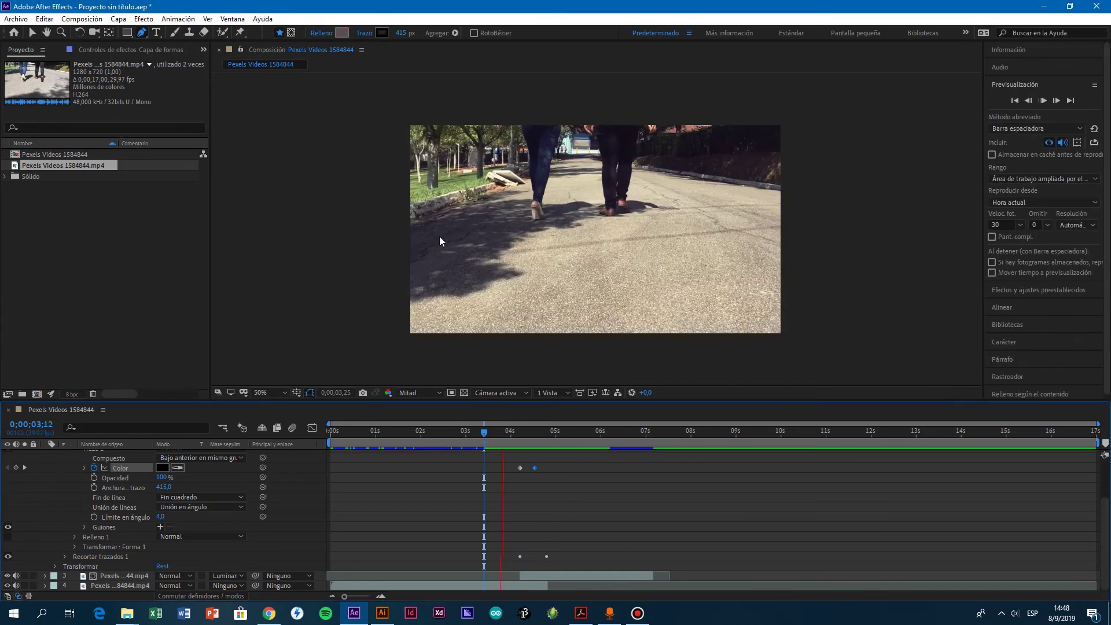
Step: Move the white stroke Color keyframe to 0;00;04;24 and play the transition from 0;00;04;00
{"action": "left_click", "coordinate": [503, 434]}
{"action": "left_click", "coordinate": [548, 449]}
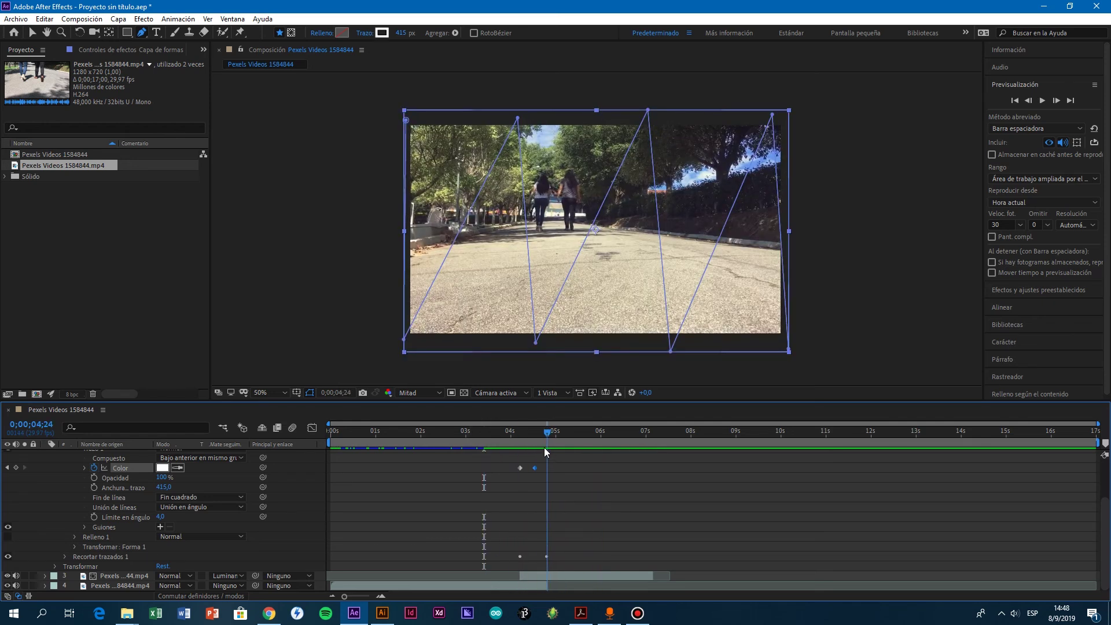
{"action": "left_click_drag", "start_coordinate": [535, 467], "coordinate": [510, 436]}
{"action": "key", "text": "space"}
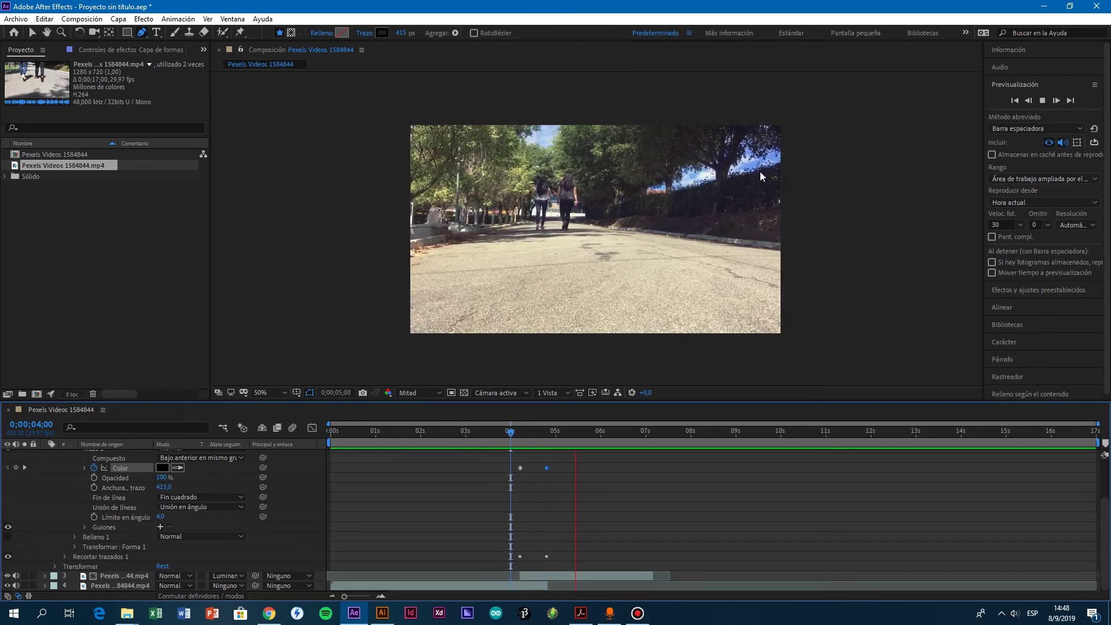
{"action": "key", "text": "space"}
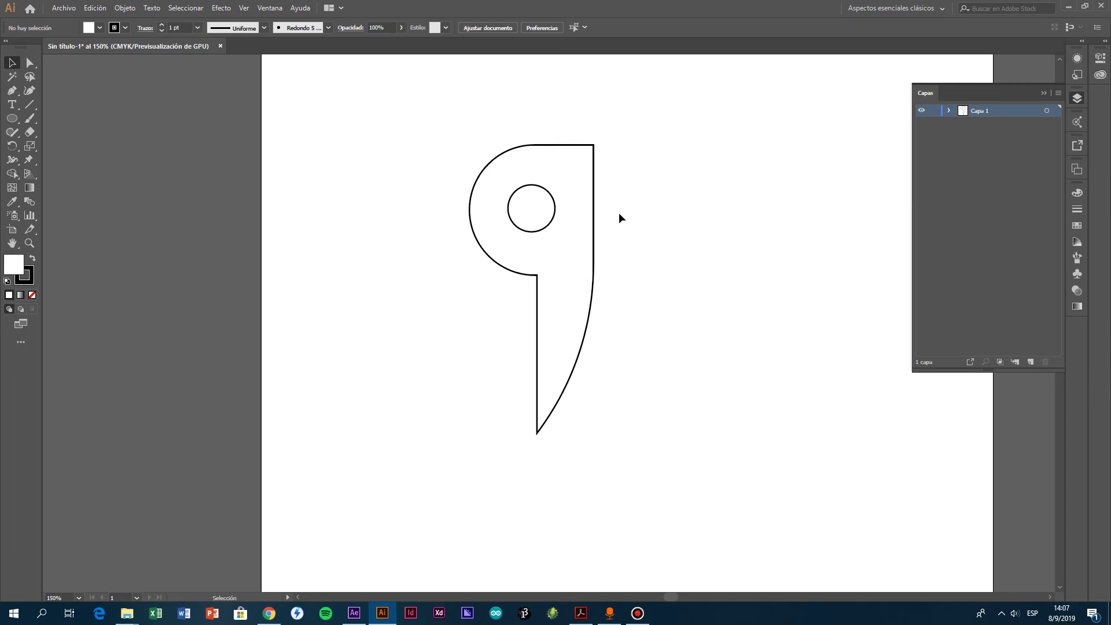
Step: In Illustrator, select the comma-shaped outline together with its inner circle and copy both paths
{"action": "left_click_drag", "start_coordinate": [377, 107], "coordinate": [759, 496]}
{"action": "left_click", "coordinate": [630, 282]}
{"action": "left_click_drag", "start_coordinate": [396, 93], "coordinate": [657, 463]}
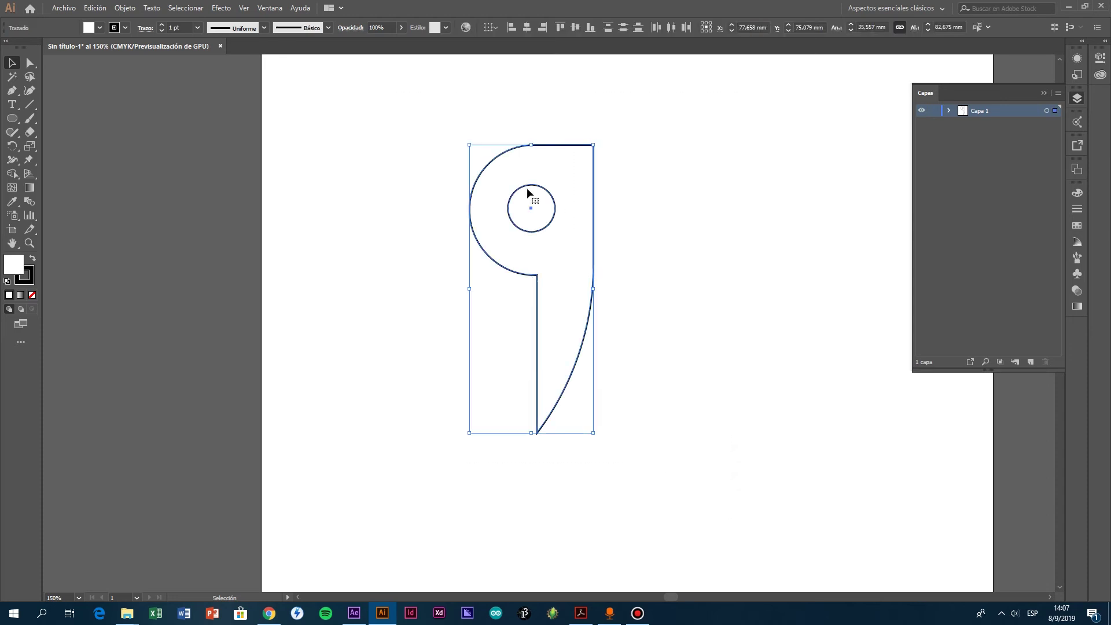
{"action": "key", "text": "ctrl+shift+b"}
{"action": "key", "text": "ctrl+shift+b"}
Step: Switch to After Effects and add a new empty shape layer to the Pexels Videos 1584844 composition
{"action": "left_click", "coordinate": [355, 616]}
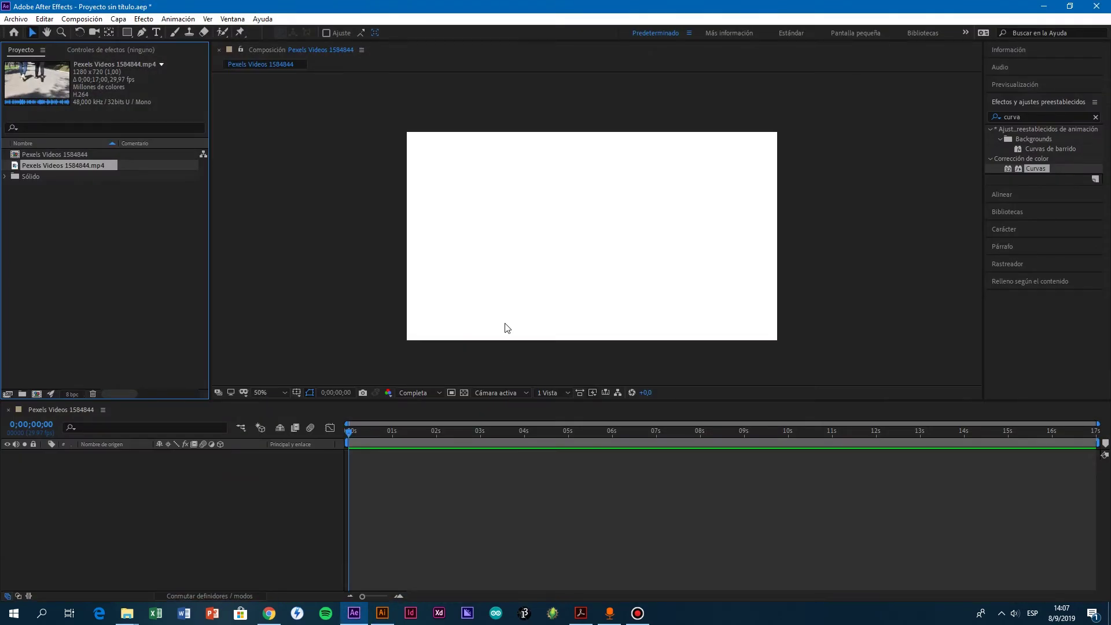
{"action": "left_click", "coordinate": [133, 264]}
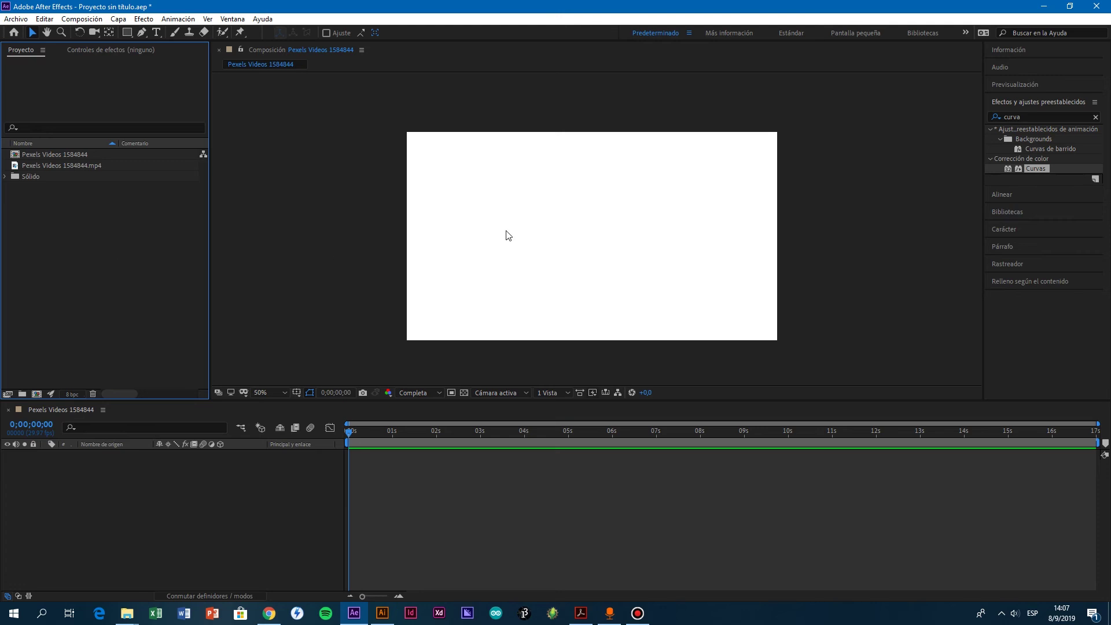
{"action": "left_click", "coordinate": [118, 18]}
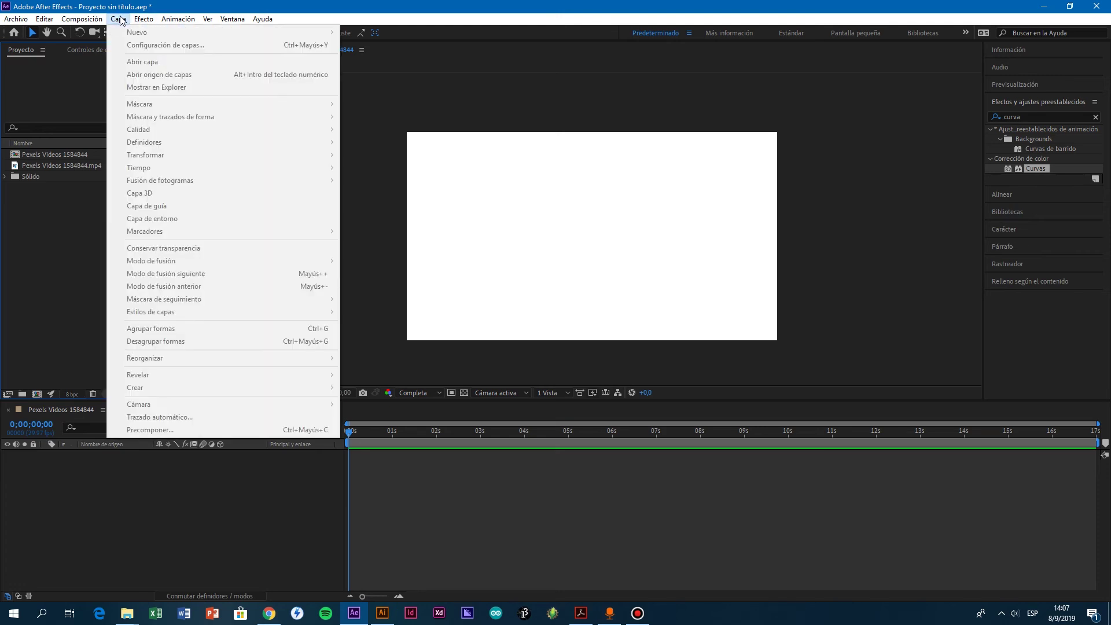
{"action": "left_click", "coordinate": [648, 250]}
{"action": "left_click", "coordinate": [82, 18]}
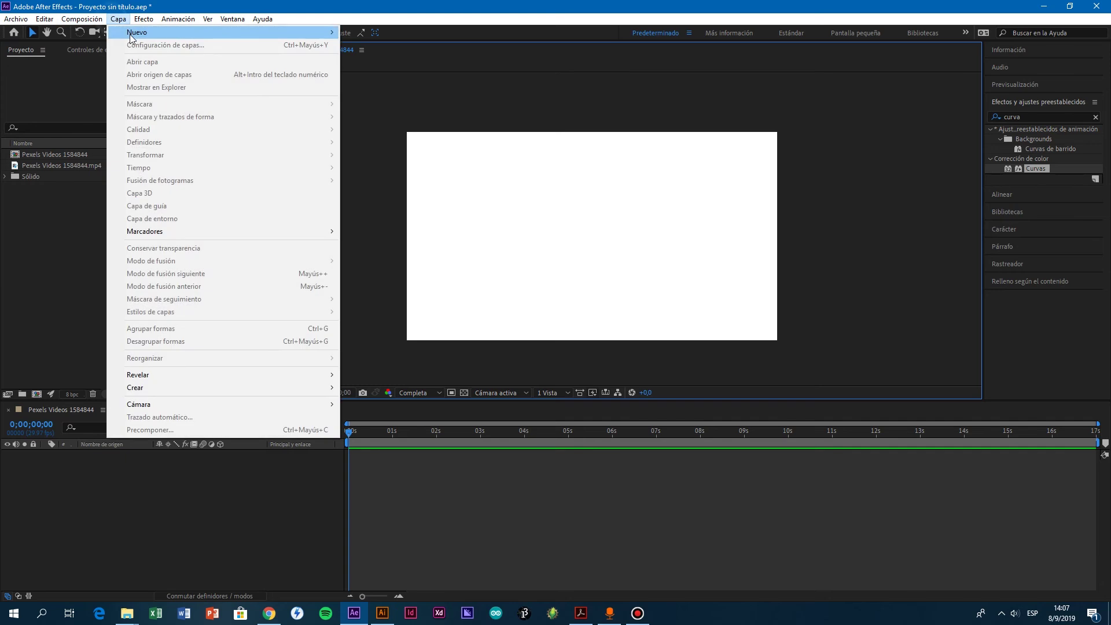
{"action": "mouse_move", "coordinate": [132, 38]}
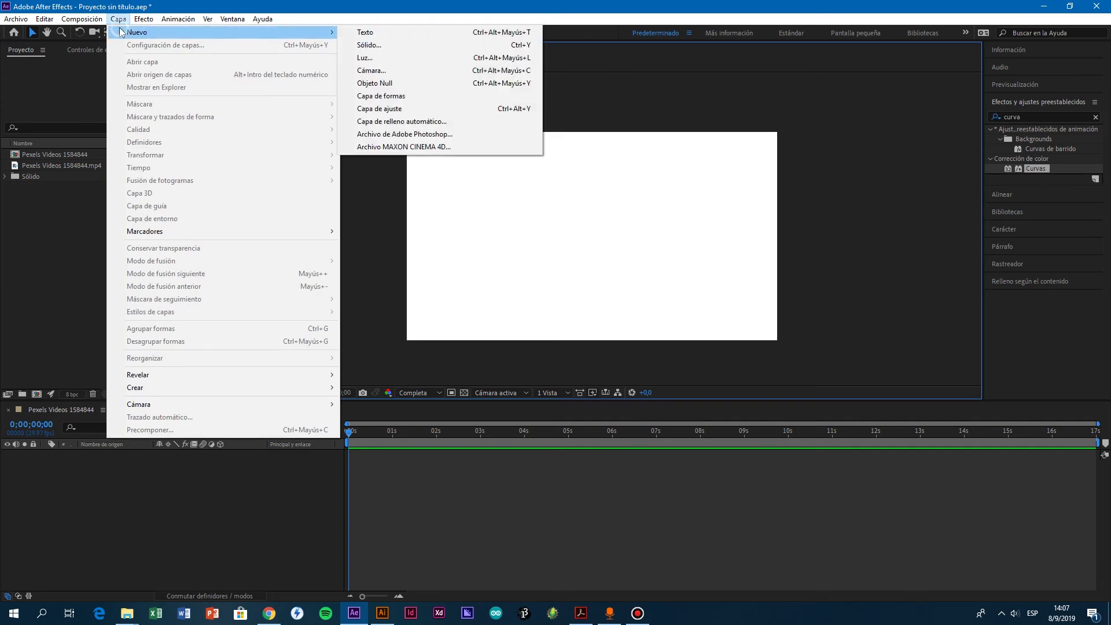
{"action": "left_click", "coordinate": [427, 95]}
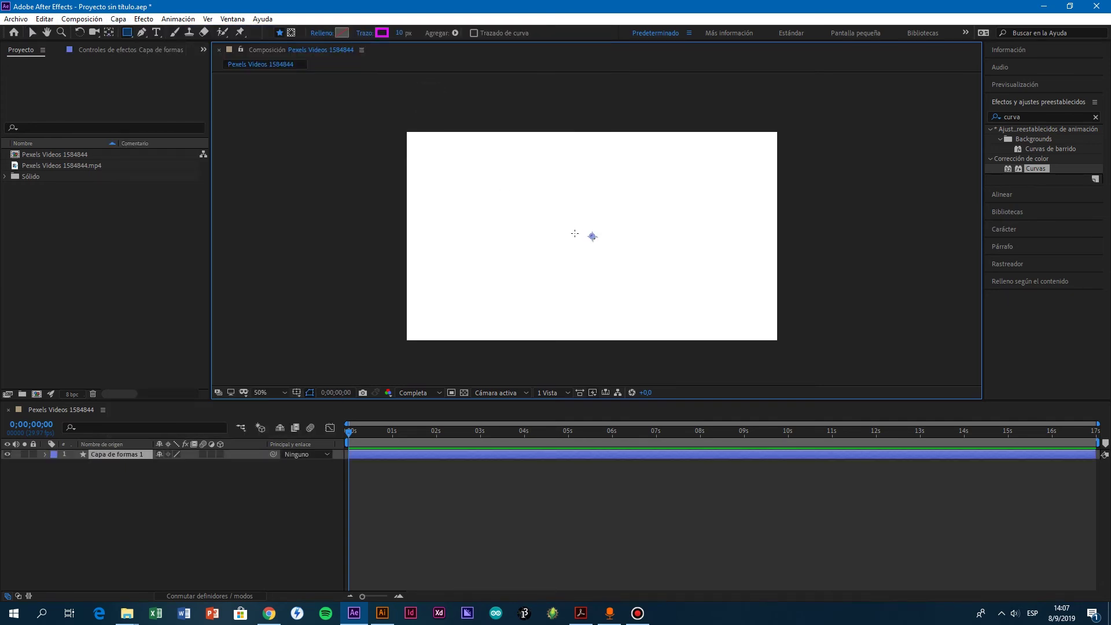
Step: Paste the copied Illustrator paths onto the new shape layer and inspect them at 100% with the Selection tool
{"action": "key", "text": "ctrl+v"}
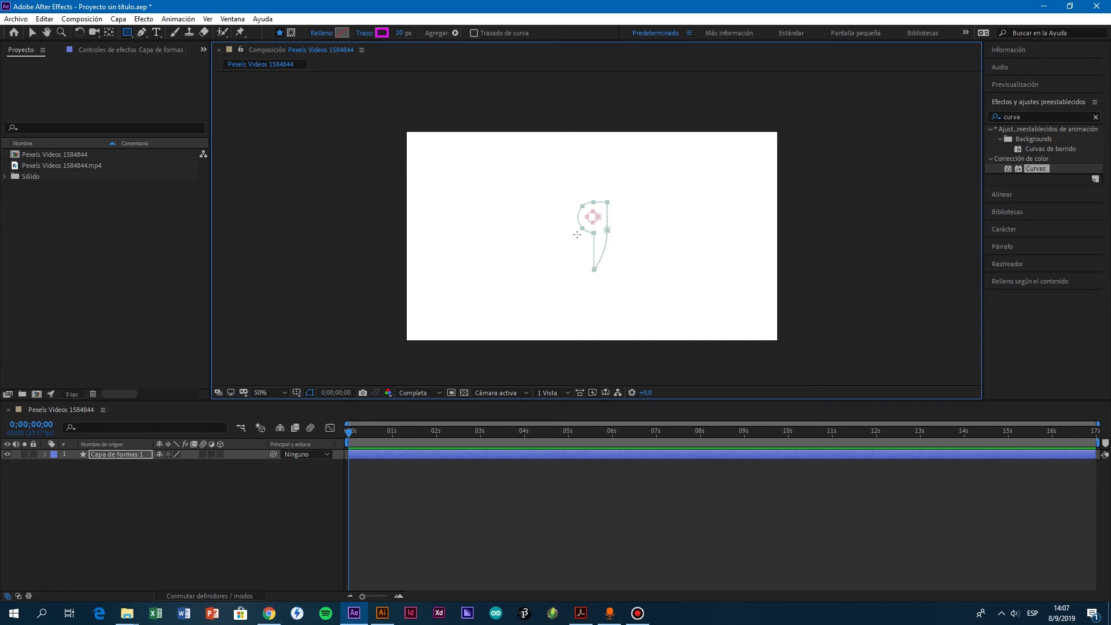
{"action": "scroll", "coordinate": [591, 226], "scroll_direction": "up", "scroll_amount": 4}
{"action": "scroll", "coordinate": [601, 210], "scroll_direction": "down", "scroll_amount": 4}
{"action": "left_click", "coordinate": [32, 32]}
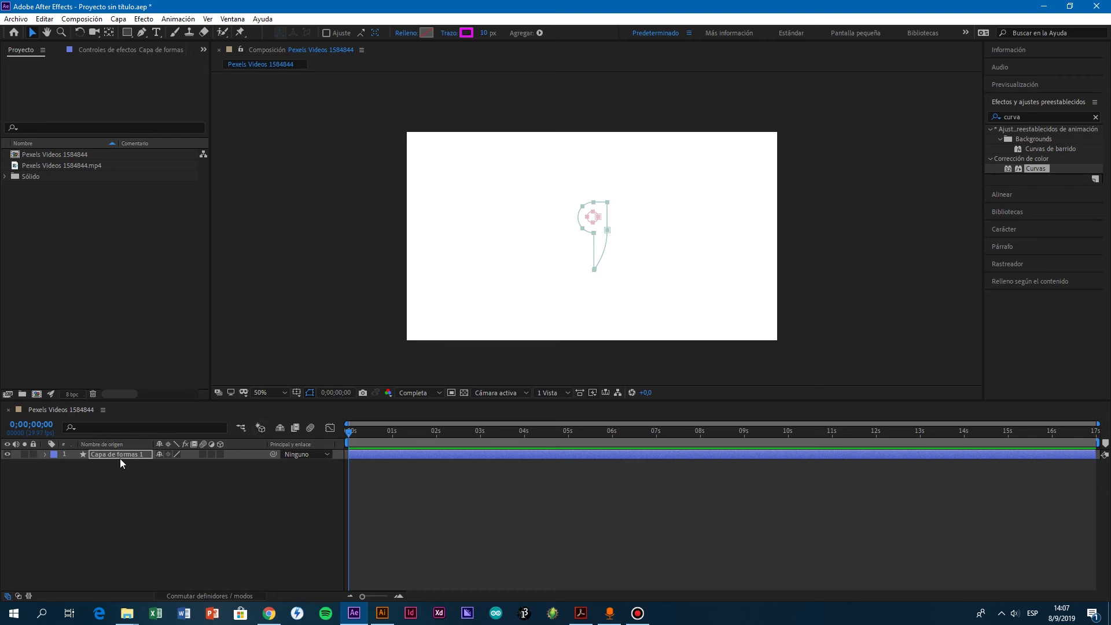
{"action": "left_click", "coordinate": [169, 493]}
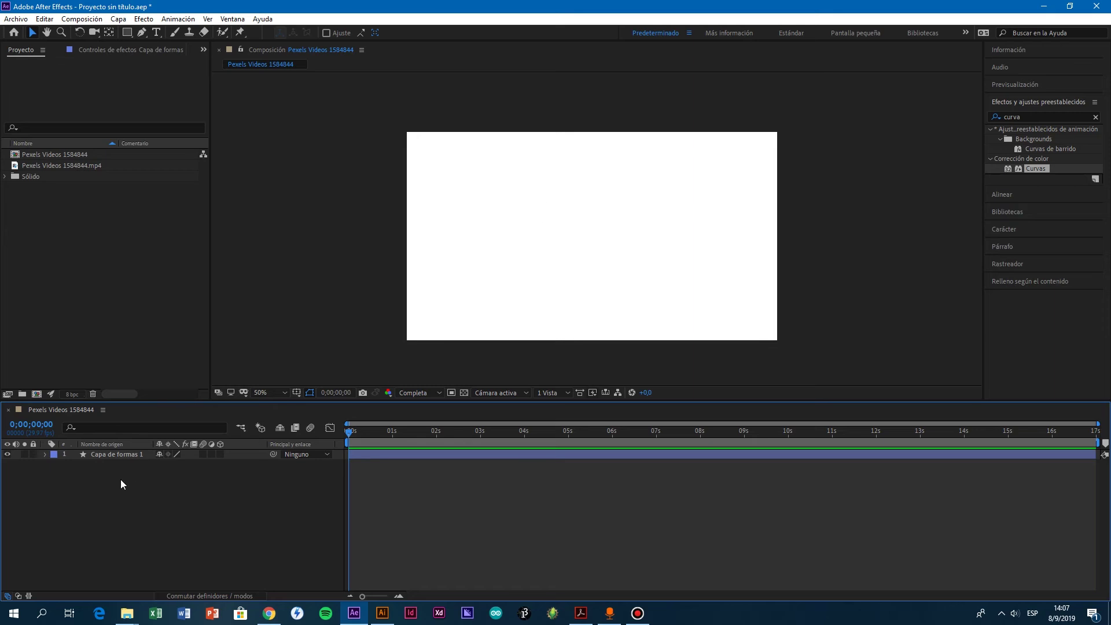
{"action": "left_click", "coordinate": [116, 454]}
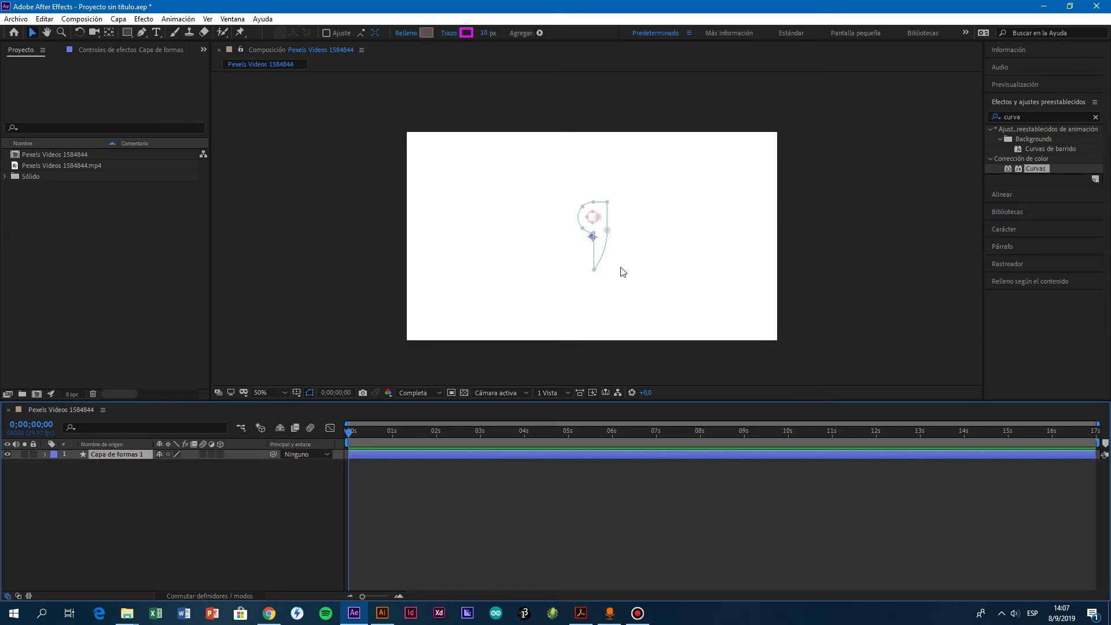
{"action": "key", "text": "period"}
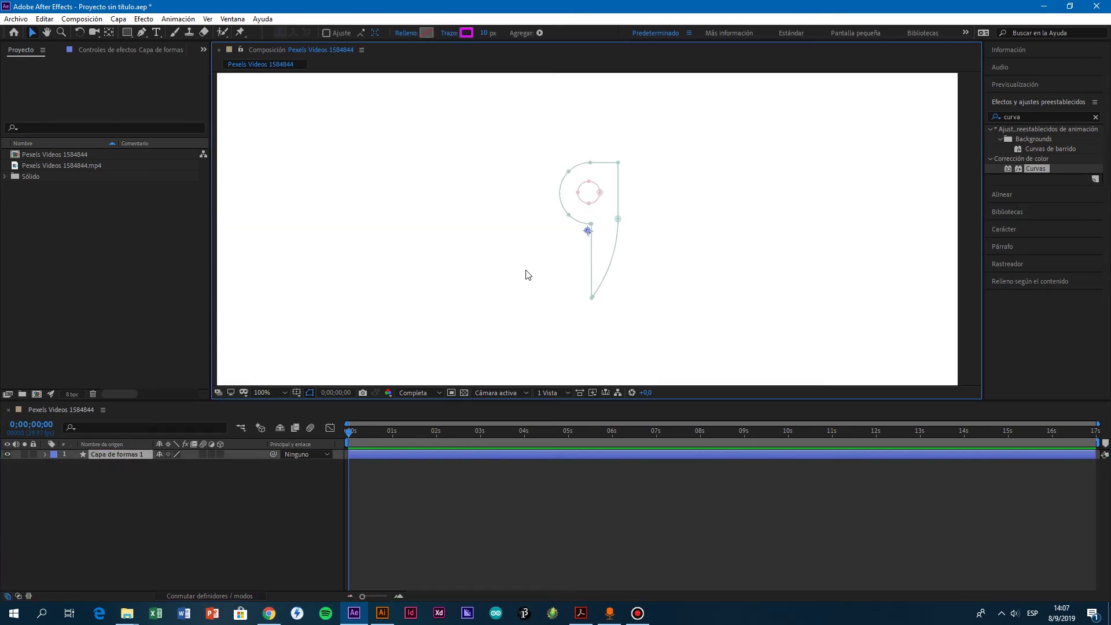
Step: Expand the shape layer's masks, examine Máscara 1 and Máscara 2 individually, and compare them with the original Illustrator artwork
{"action": "left_click", "coordinate": [45, 455]}
{"action": "left_click", "coordinate": [70, 478]}
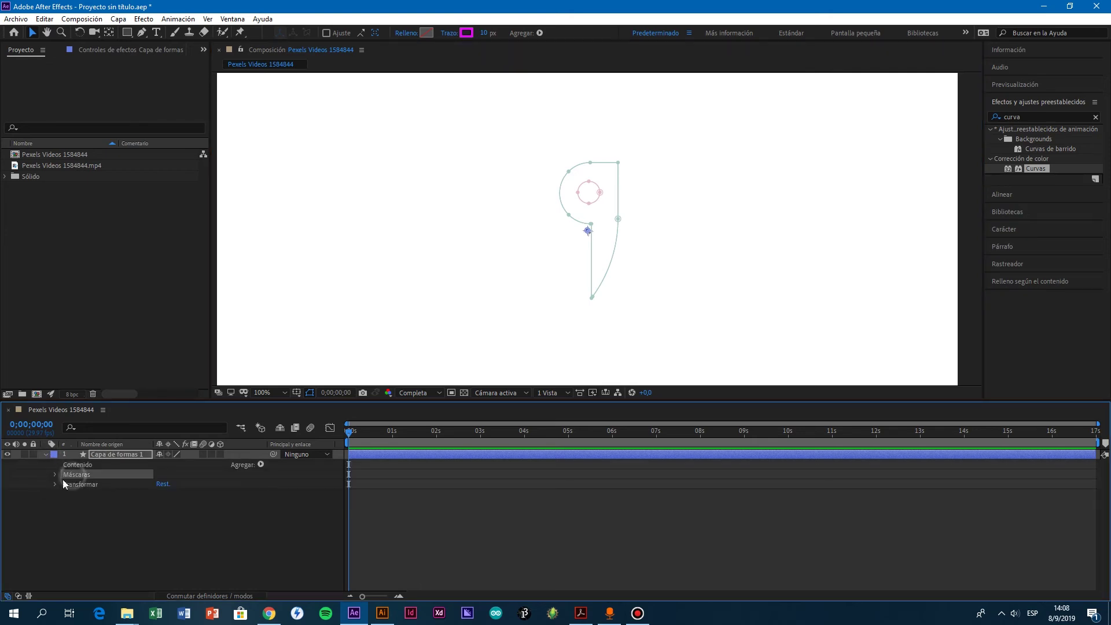
{"action": "left_click", "coordinate": [55, 475]}
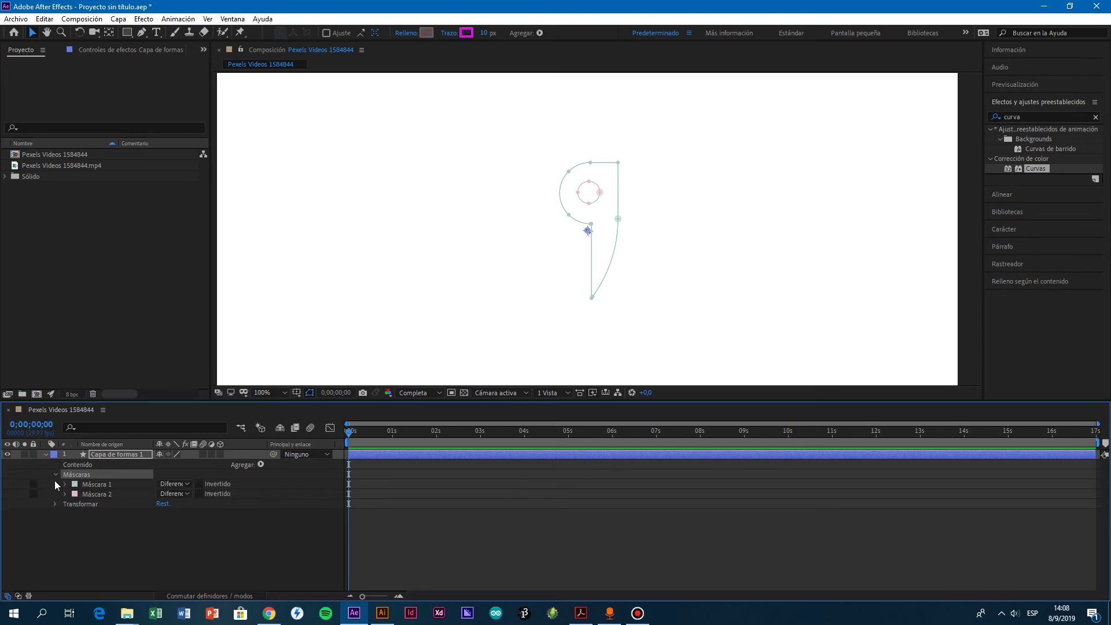
{"action": "left_click", "coordinate": [101, 485]}
{"action": "left_click", "coordinate": [108, 490]}
{"action": "left_click", "coordinate": [106, 485]}
{"action": "left_click", "coordinate": [107, 491]}
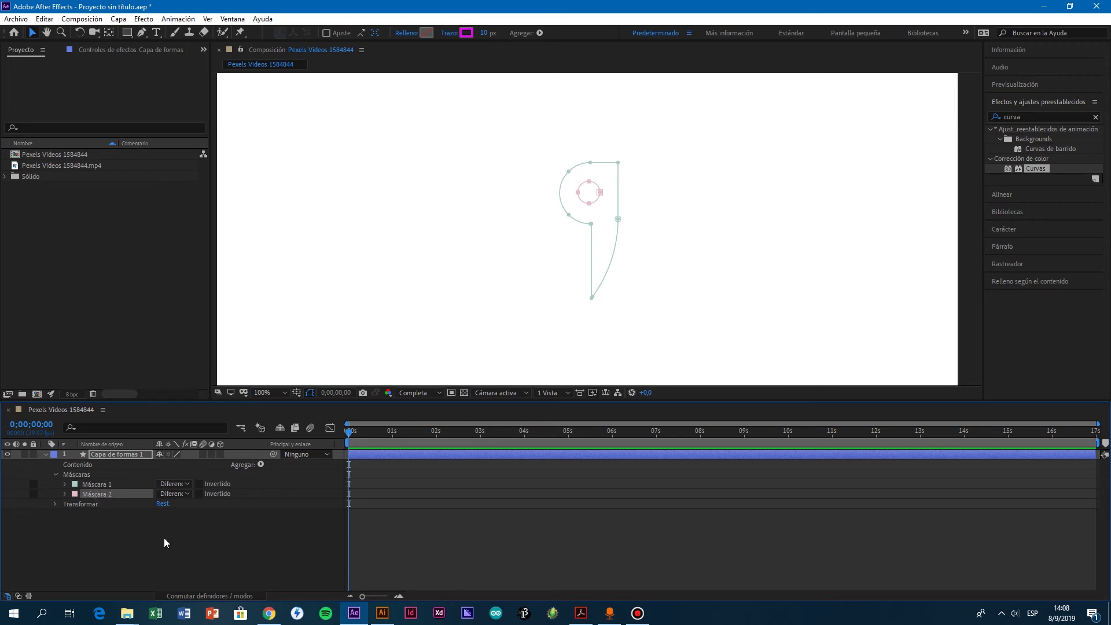
{"action": "left_click", "coordinate": [100, 485]}
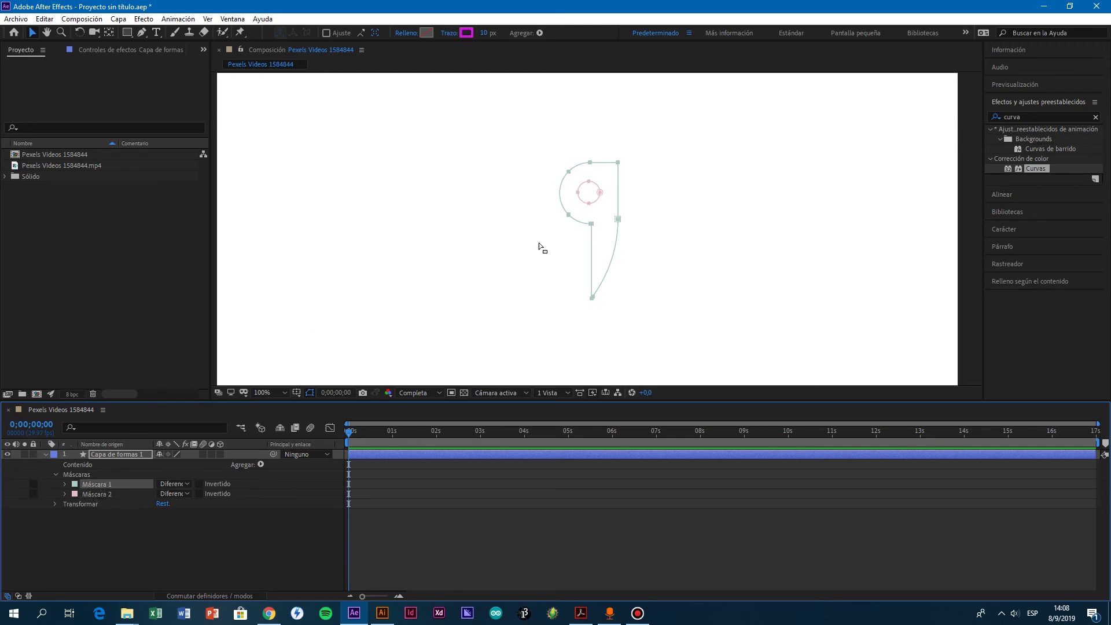
{"action": "left_click", "coordinate": [382, 613]}
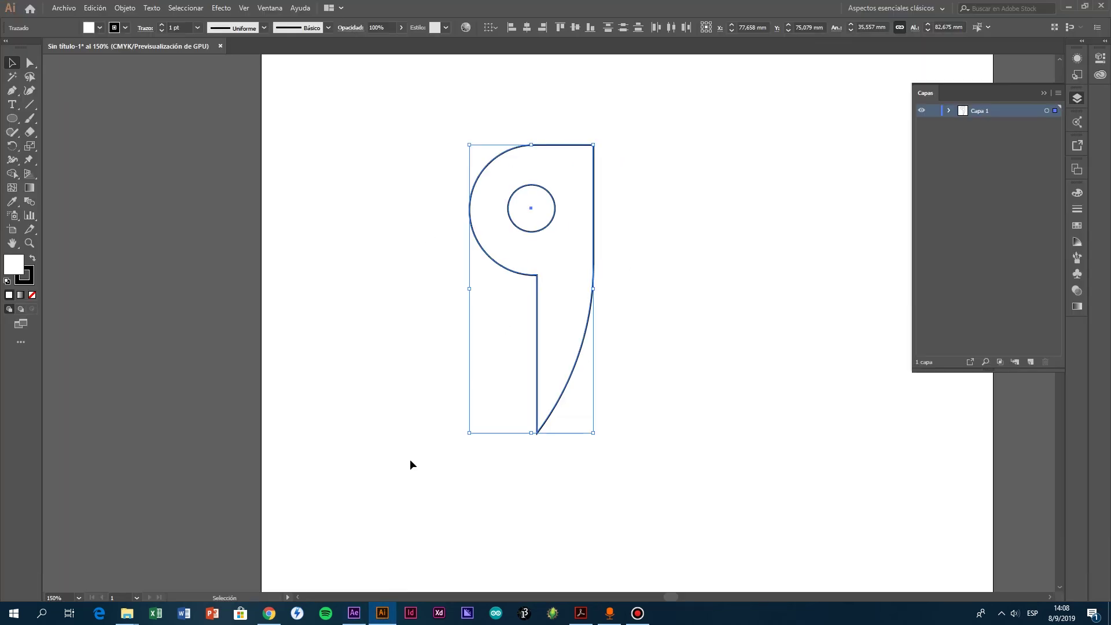
{"action": "left_click", "coordinate": [355, 613]}
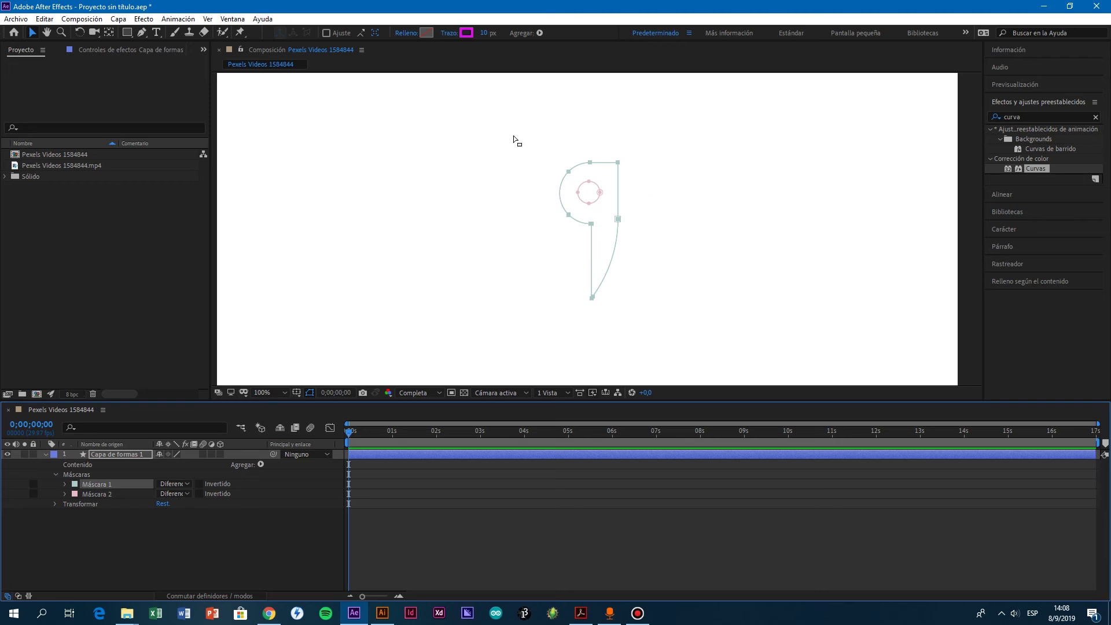
Step: Add a second empty shape layer above Capa de formas 1 in the Pexels Videos 1584844 composition
{"action": "left_click", "coordinate": [118, 19]}
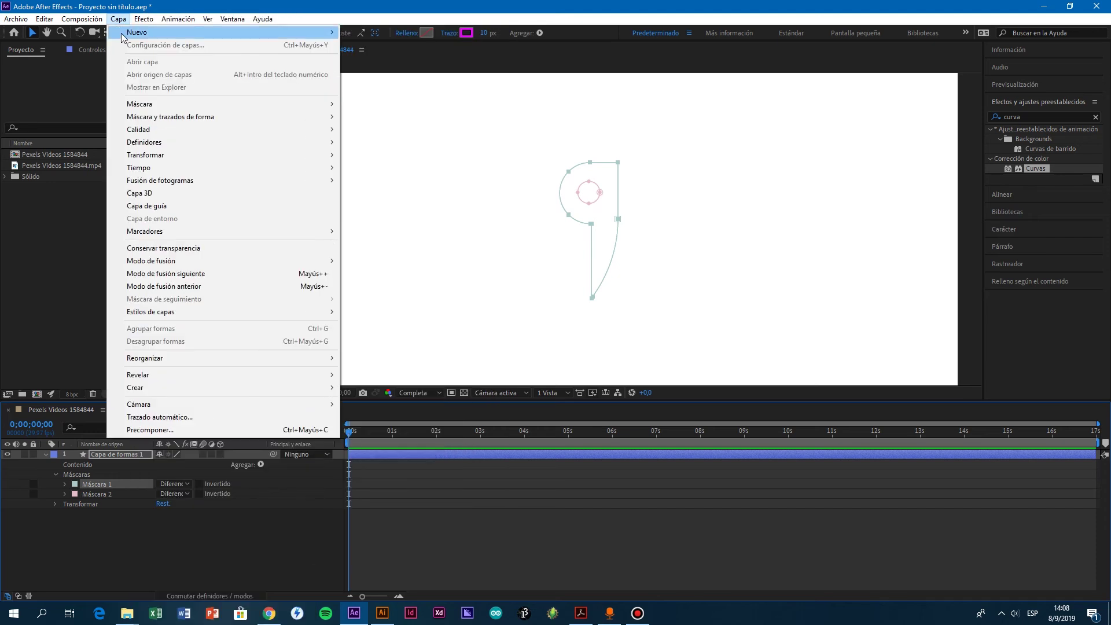
{"action": "mouse_move", "coordinate": [138, 32]}
{"action": "left_click", "coordinate": [405, 96]}
{"action": "key", "text": "q"}
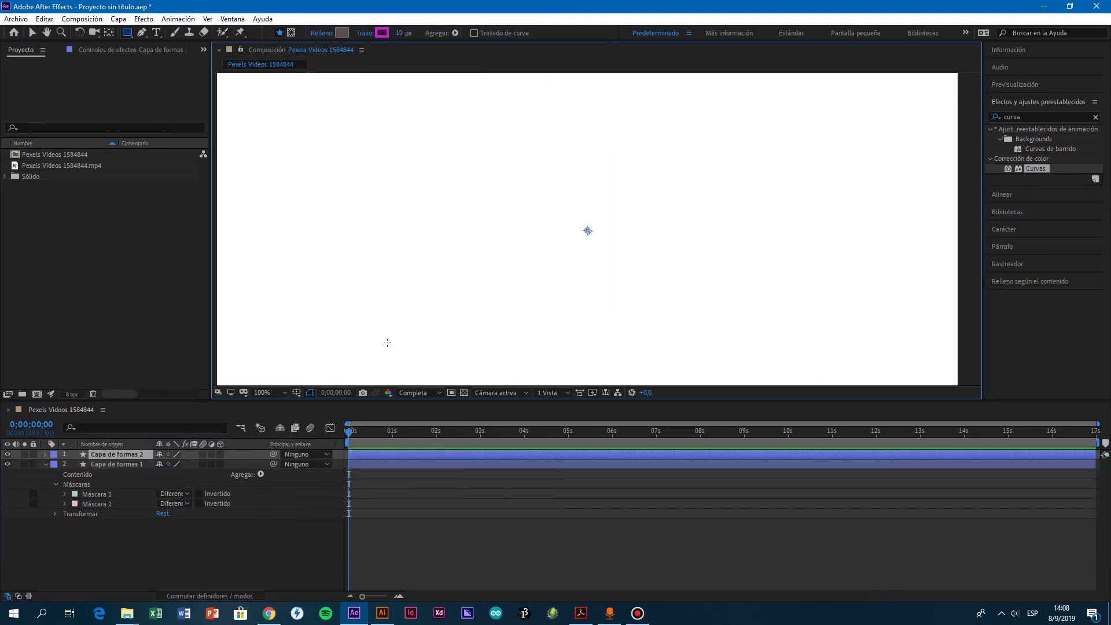
Step: Copy the mask path of Máscara 1, the comma-shaped outline, from Capa de formas 1
{"action": "left_click", "coordinate": [91, 495]}
{"action": "left_click", "coordinate": [64, 495]}
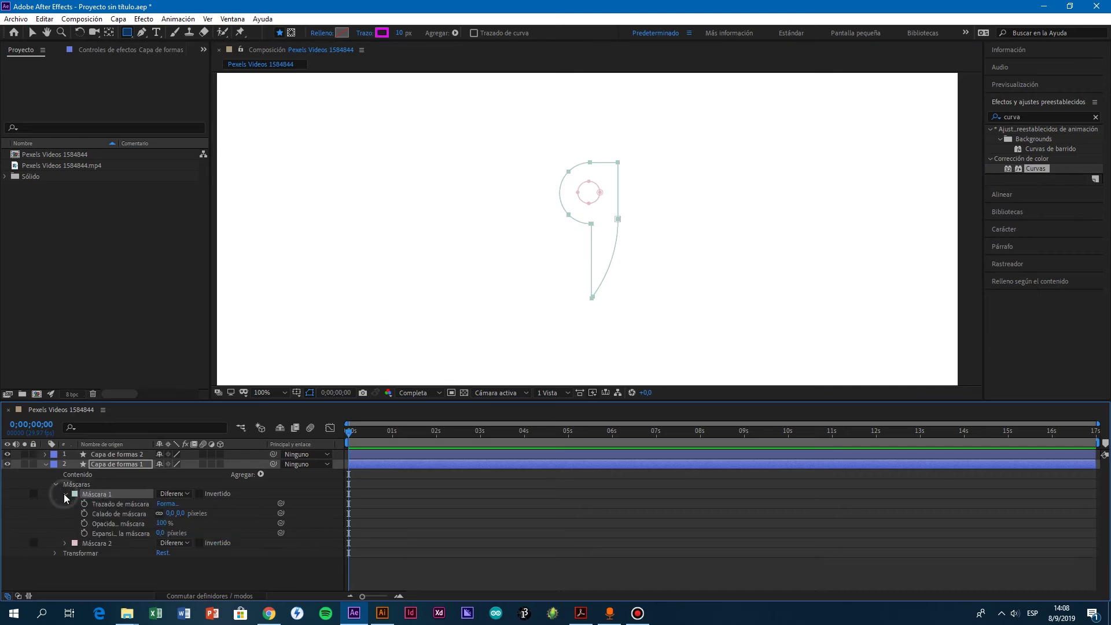
{"action": "left_click", "coordinate": [110, 507]}
Step: Draw an open three-point angular path on Capa de formas 2 with the Pen tool as a placeholder shape
{"action": "left_click", "coordinate": [113, 455]}
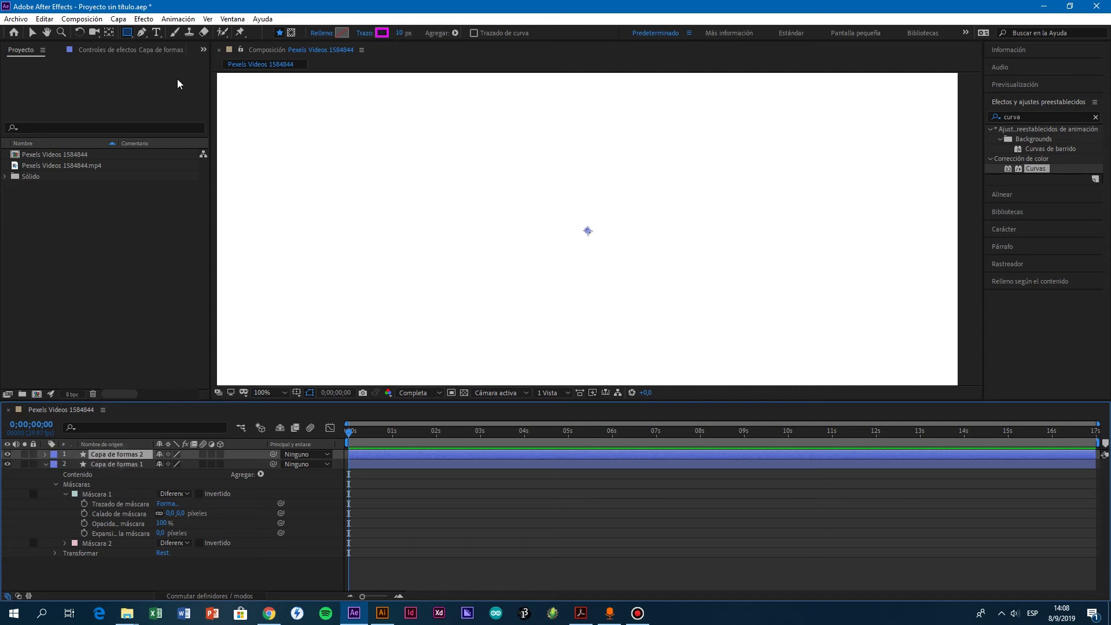
{"action": "left_click", "coordinate": [141, 32]}
{"action": "left_click", "coordinate": [468, 219]}
{"action": "left_click", "coordinate": [514, 167]}
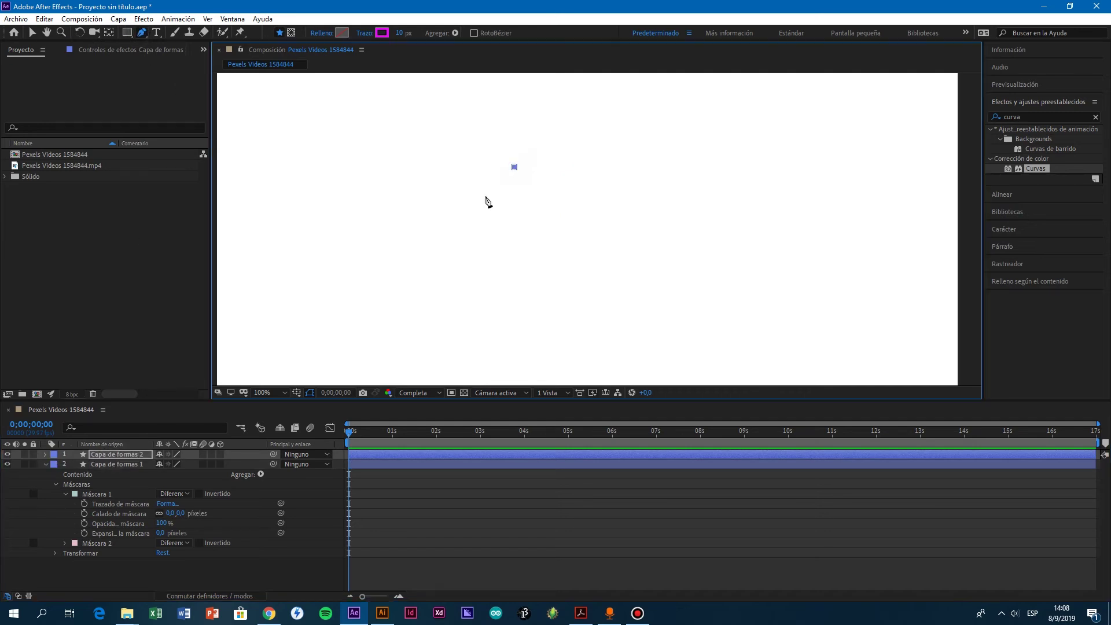
{"action": "left_click", "coordinate": [533, 252]}
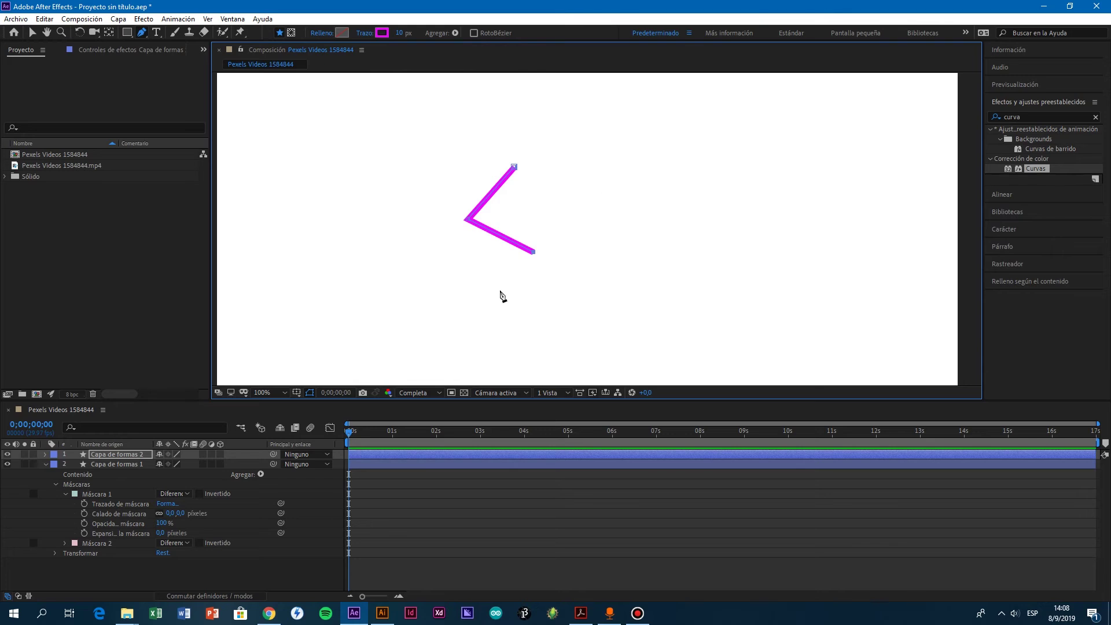
Step: Replace the drawn path of Forma 1 in Capa de formas 2 by pasting the copied mask path into its Trazado property
{"action": "left_click", "coordinate": [51, 460]}
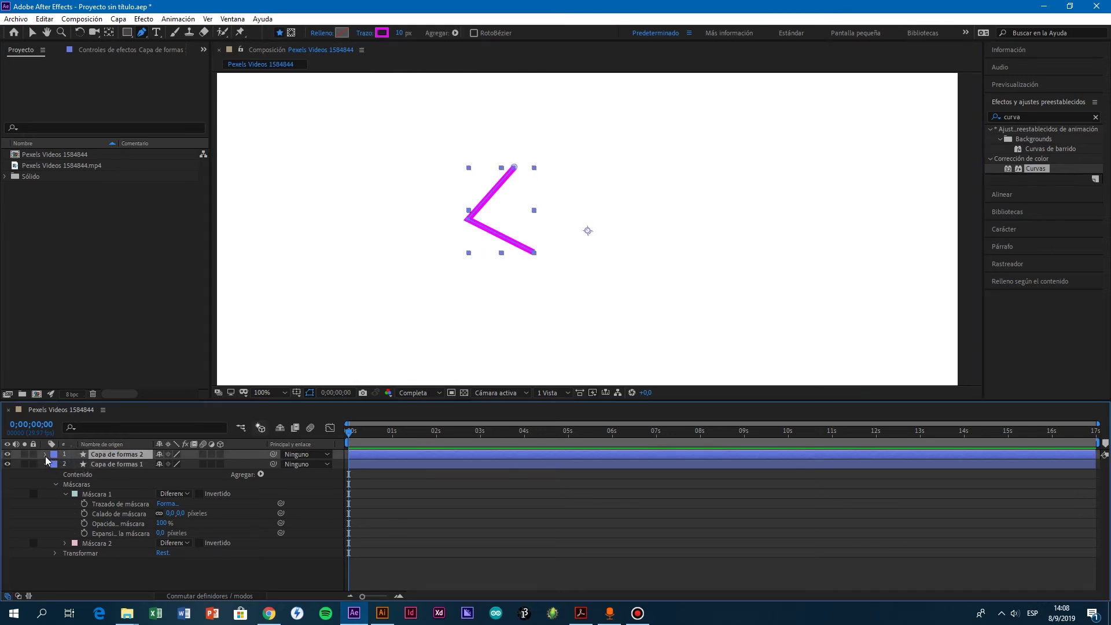
{"action": "left_click", "coordinate": [45, 455]}
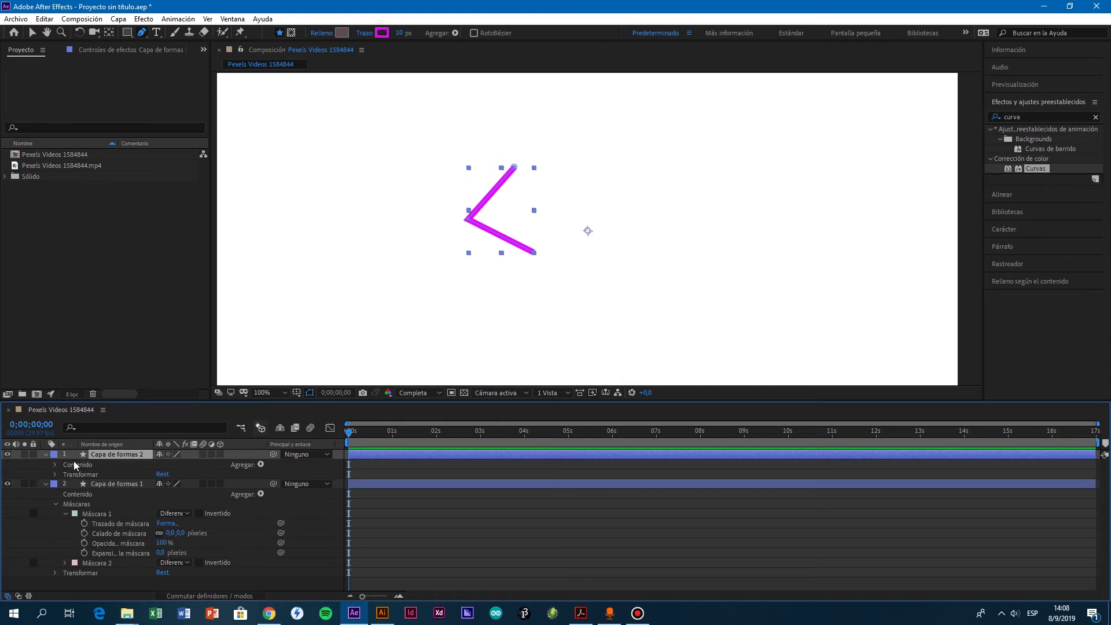
{"action": "left_click", "coordinate": [54, 465]}
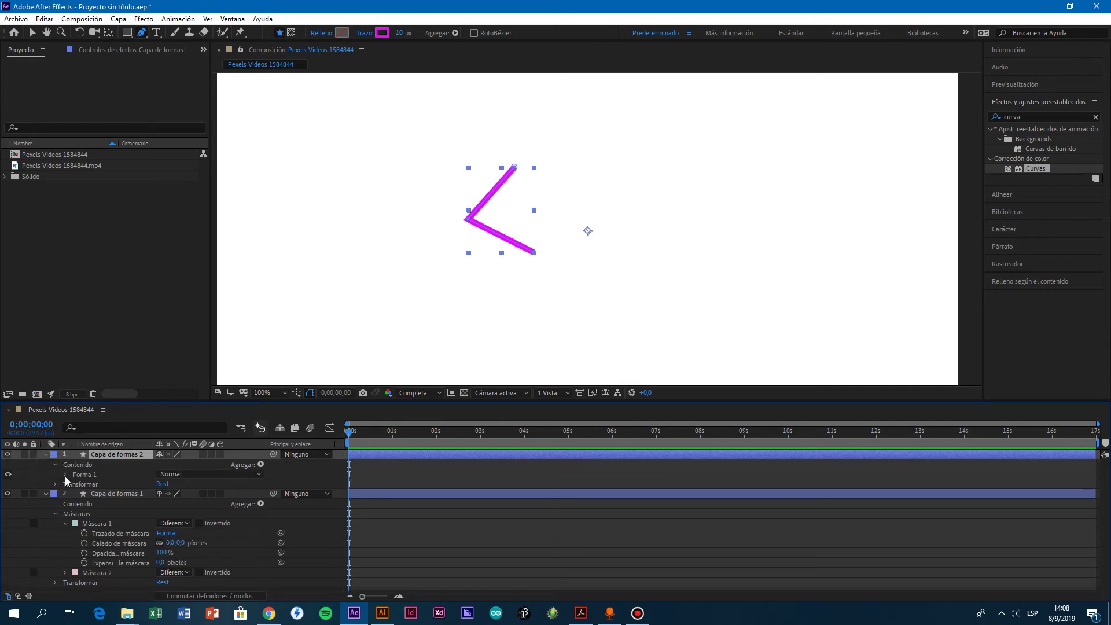
{"action": "left_click", "coordinate": [66, 474]}
{"action": "left_click", "coordinate": [74, 484]}
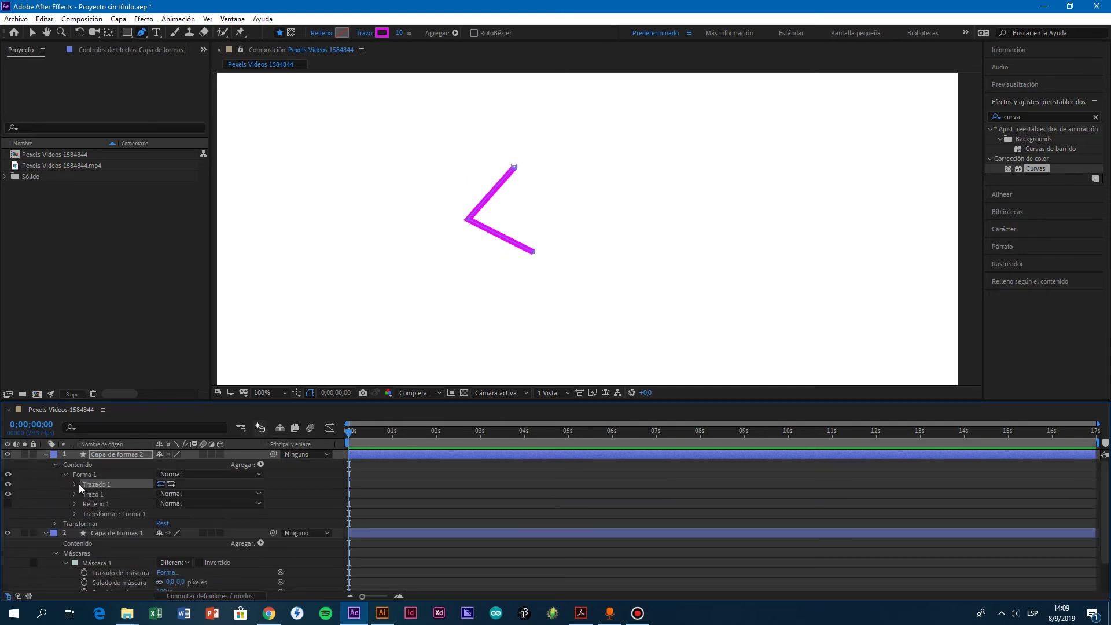
{"action": "left_click", "coordinate": [75, 484]}
{"action": "left_click", "coordinate": [113, 496]}
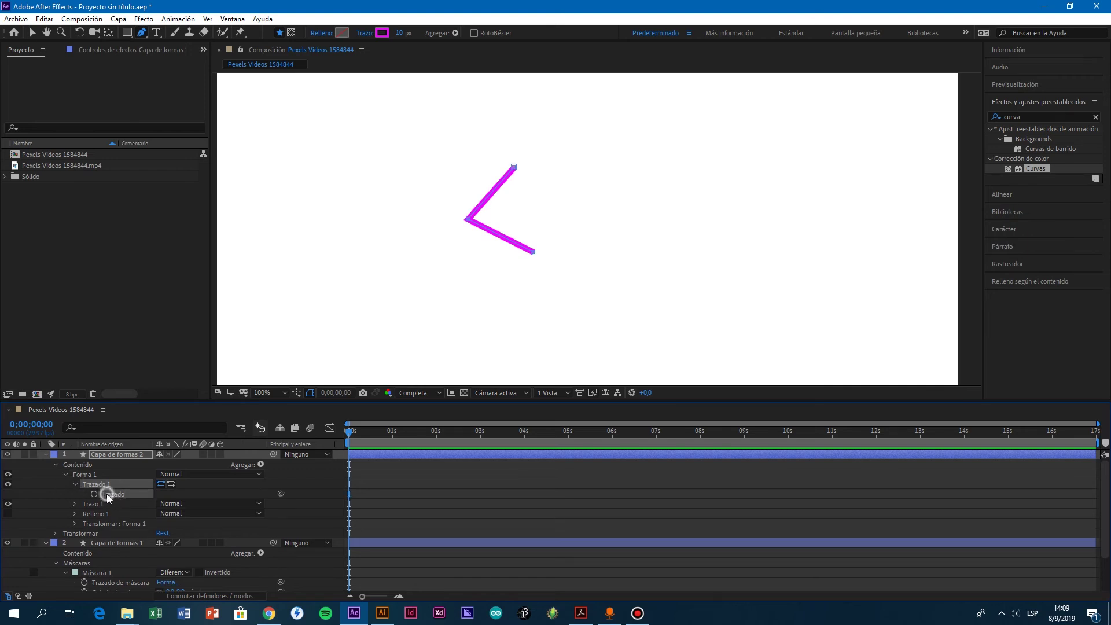
{"action": "key", "text": "ctrl+v"}
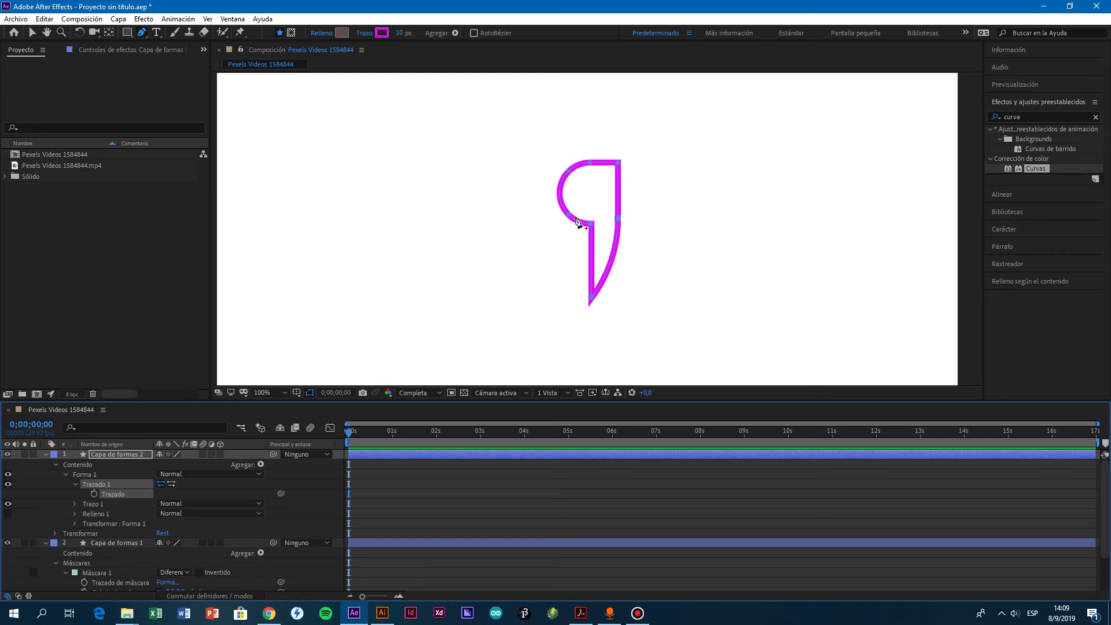
Step: Compare the pasted outline on Capa de formas 2 with the masks of Capa de formas 1
{"action": "left_click", "coordinate": [105, 463]}
{"action": "scroll", "coordinate": [127, 530], "scroll_direction": "down", "scroll_amount": 2}
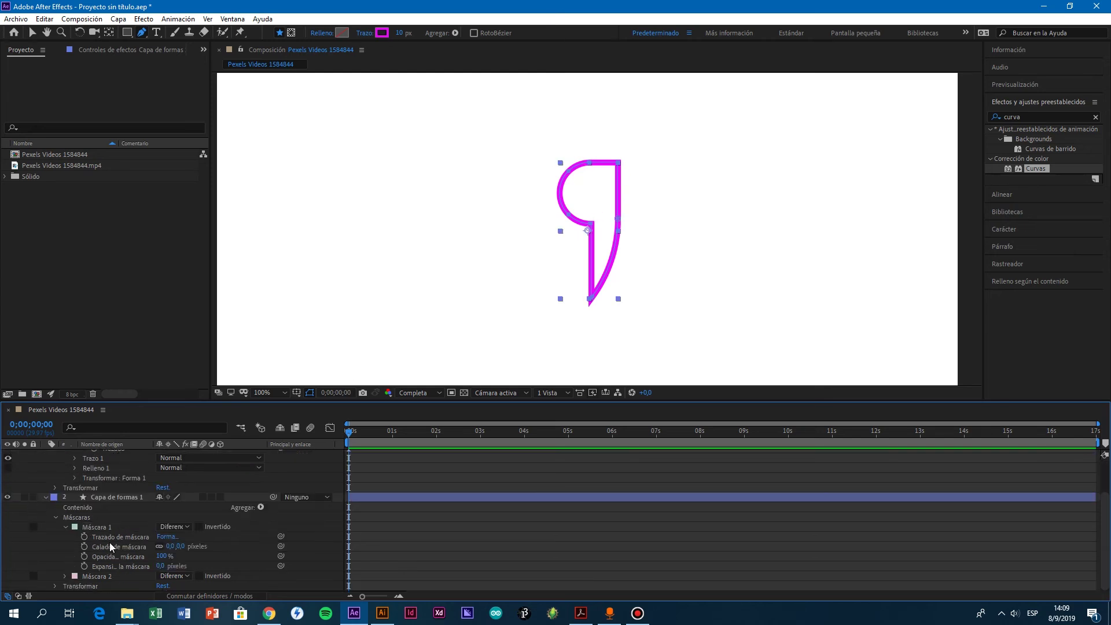
{"action": "left_click", "coordinate": [122, 499]}
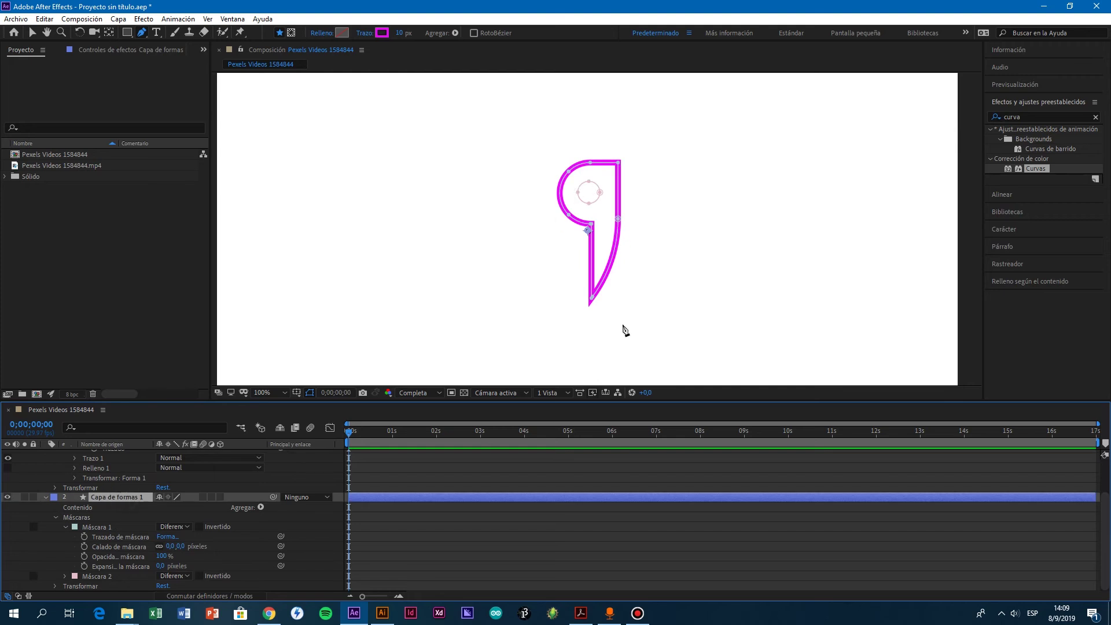
{"action": "scroll", "coordinate": [138, 497], "scroll_direction": "up", "scroll_amount": 2}
{"action": "left_click", "coordinate": [109, 455]}
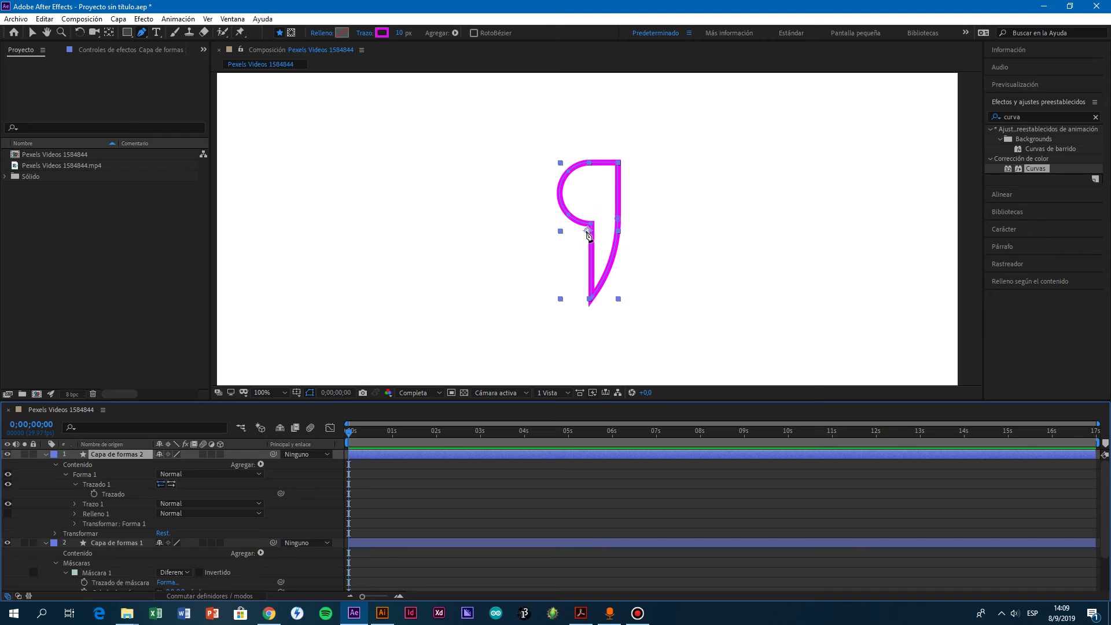
Step: Add the Trim Paths operator (Recortar trazados) to the contents of Capa de formas 2
{"action": "left_click", "coordinate": [74, 485]}
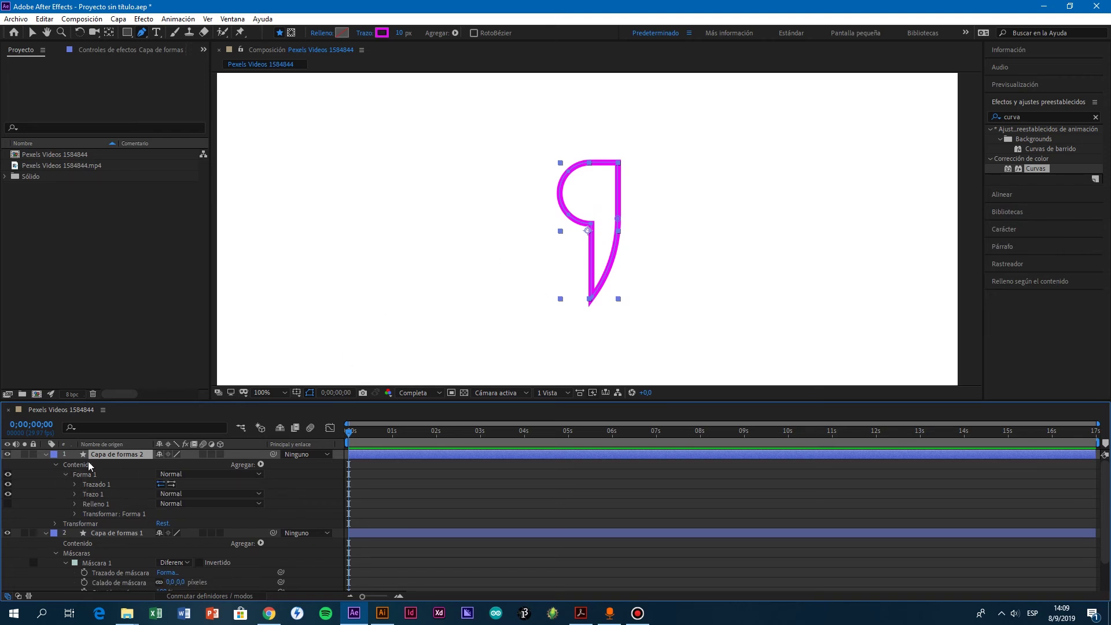
{"action": "left_click", "coordinate": [74, 467]}
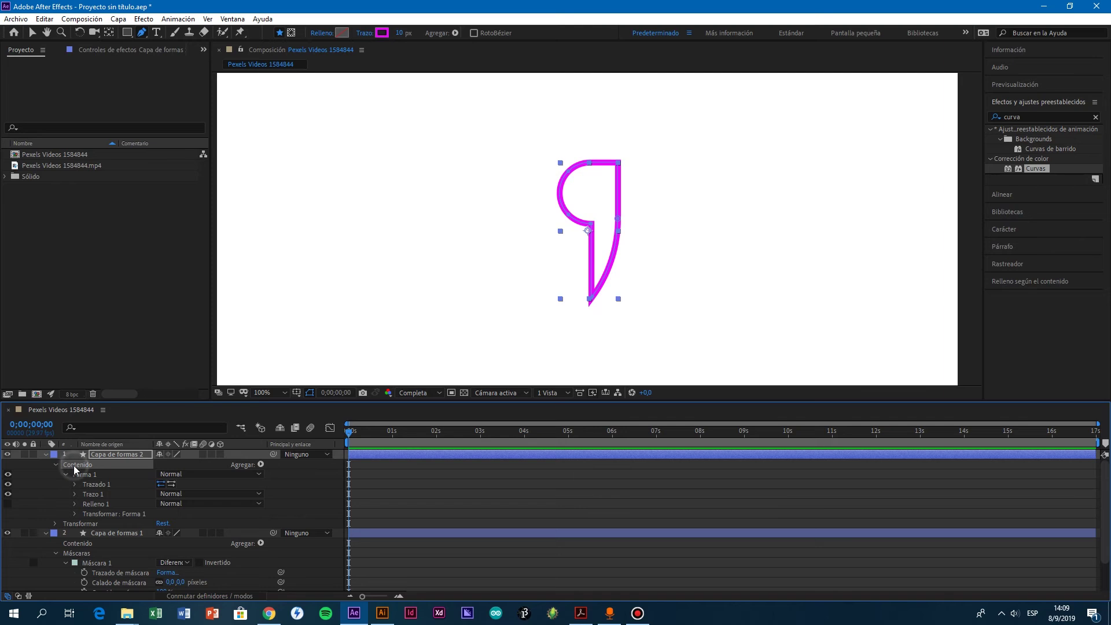
{"action": "left_click", "coordinate": [261, 465]}
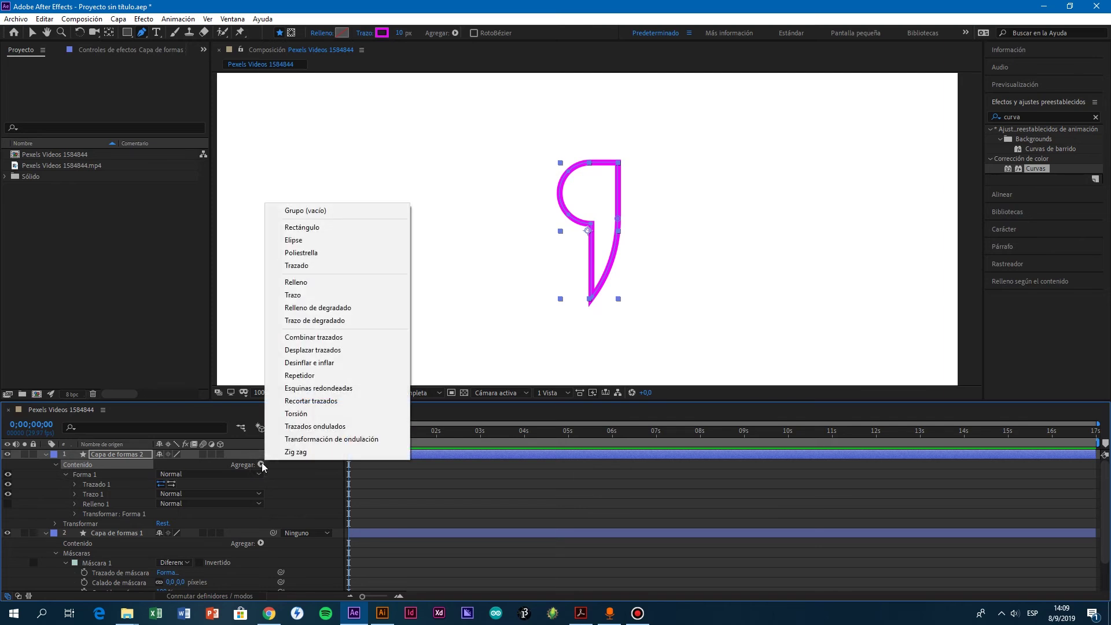
{"action": "left_click", "coordinate": [319, 408]}
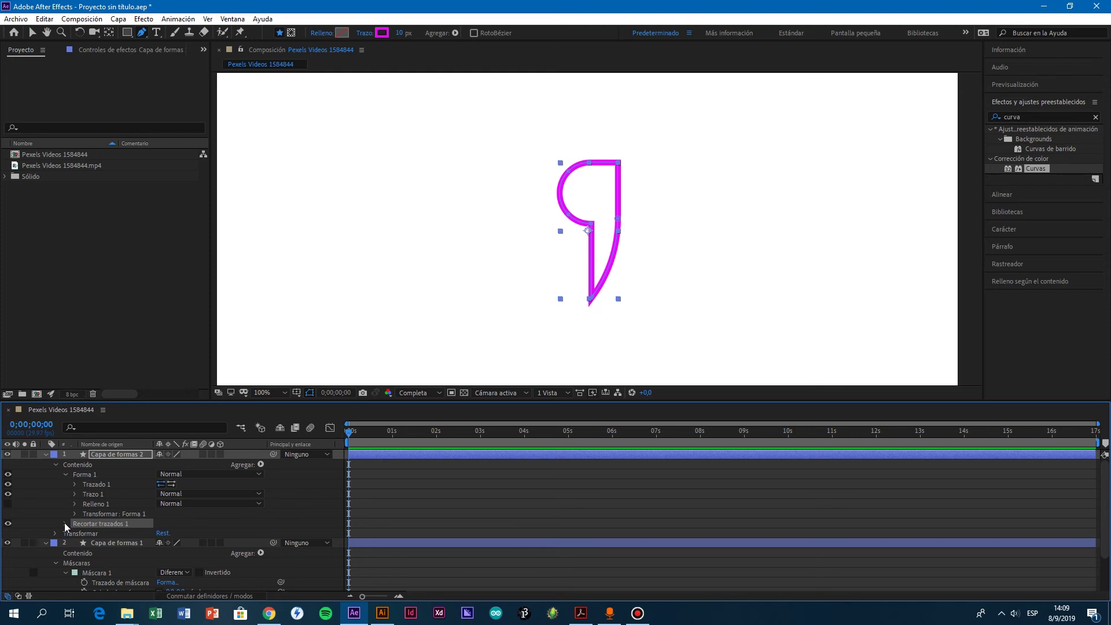
Step: In Recortar trazados 1, set Fin to 33% and Desplazamiento to 54°
{"action": "left_click", "coordinate": [64, 523]}
{"action": "scroll", "coordinate": [123, 506], "scroll_direction": "down", "scroll_amount": 2}
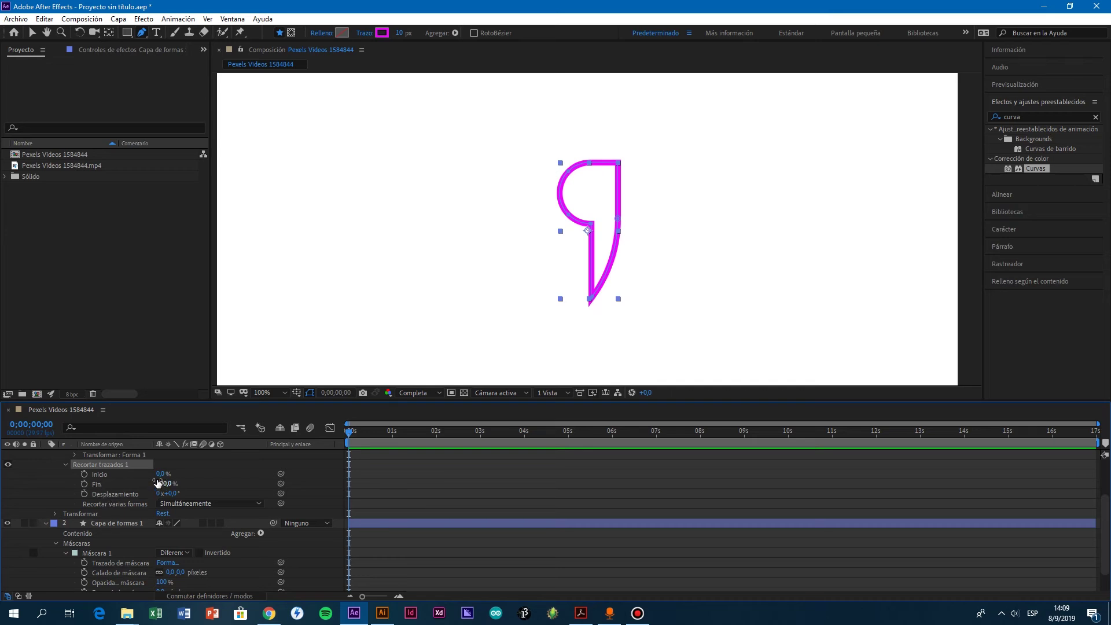
{"action": "mouse_move", "coordinate": [166, 487]}
{"action": "left_mouse_down"}
{"action": "mouse_move", "coordinate": [119, 484]}
{"action": "mouse_move", "coordinate": [130, 485]}
{"action": "left_mouse_up"}
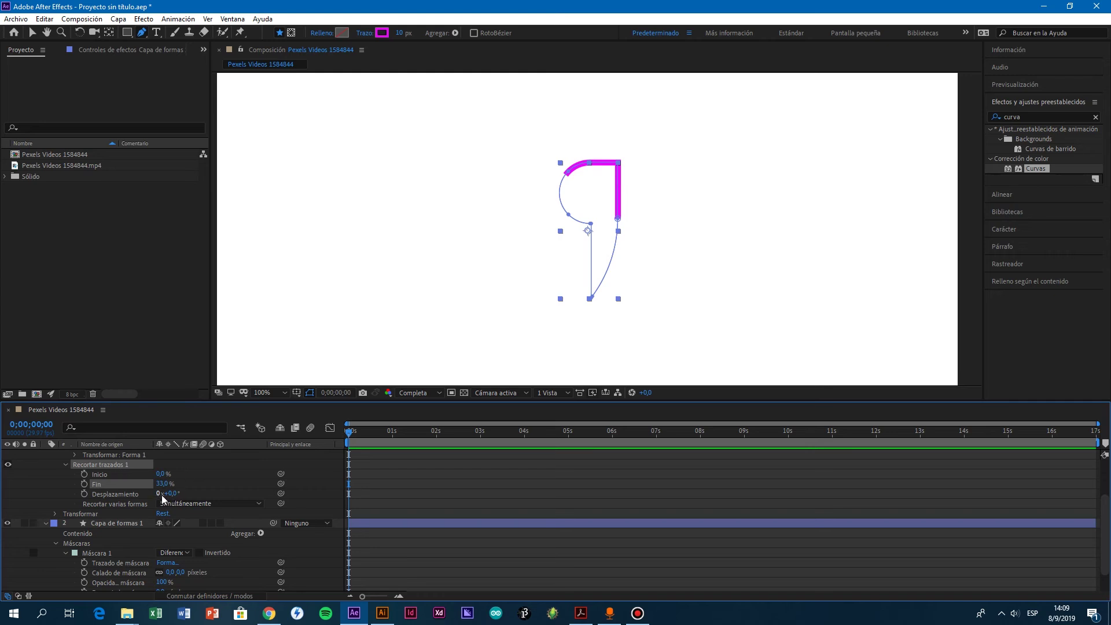
{"action": "mouse_move", "coordinate": [171, 496]}
{"action": "left_mouse_down"}
{"action": "mouse_move", "coordinate": [217, 495]}
{"action": "mouse_move", "coordinate": [155, 488]}
{"action": "left_mouse_up"}
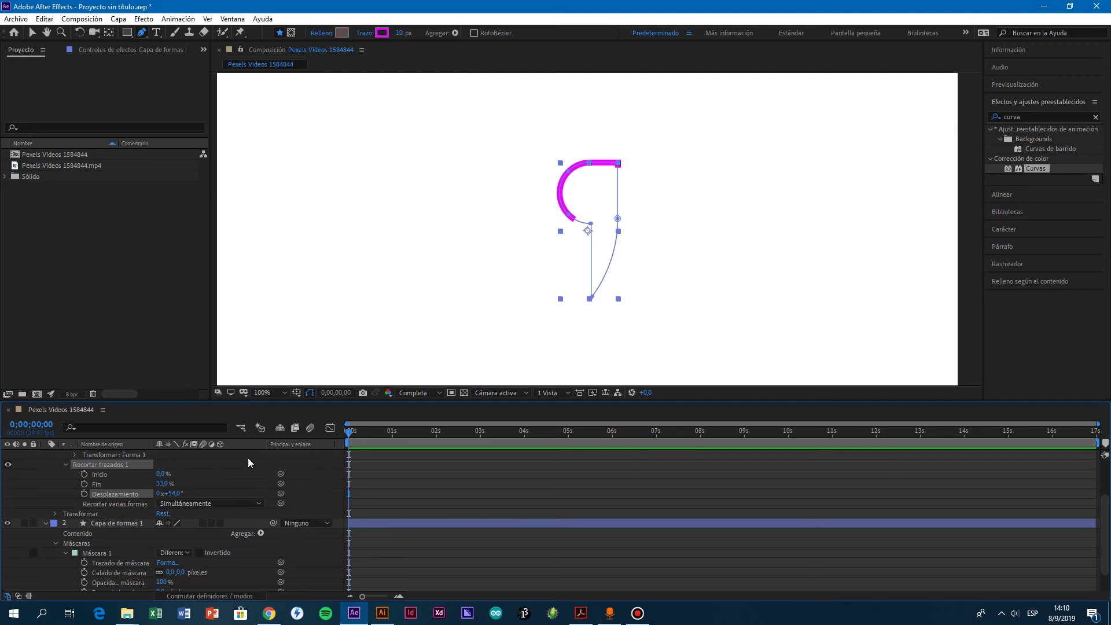
Step: Keyframe the trim's Fin value from 0% at 0 seconds to 100% at 3 seconds and preview the animation
{"action": "left_click_drag", "start_coordinate": [157, 491], "coordinate": [149, 492]}
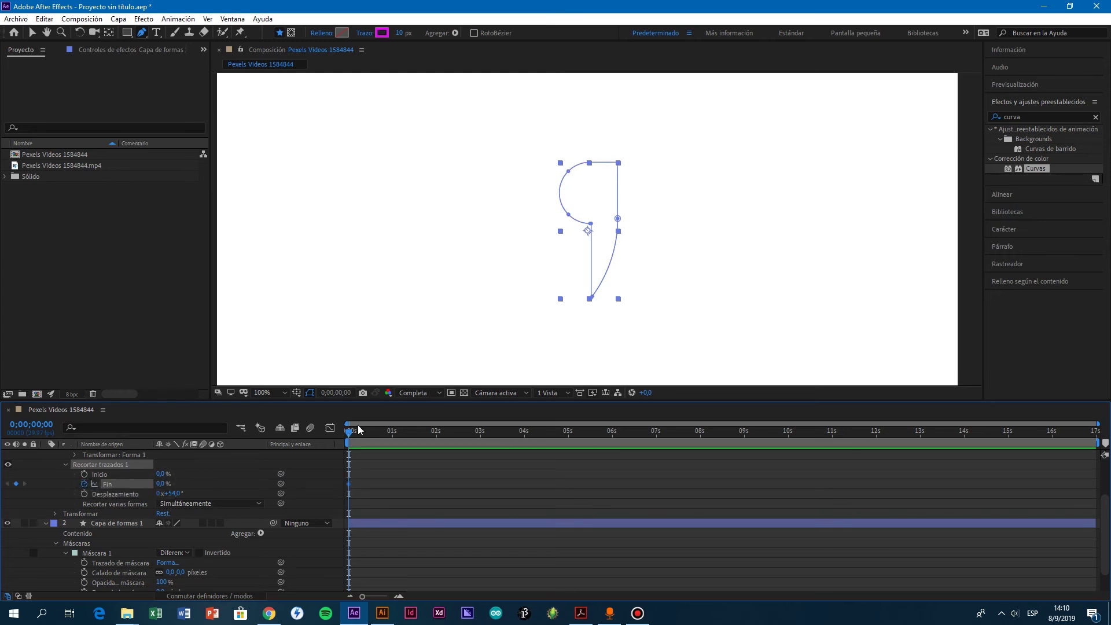
{"action": "left_click_drag", "start_coordinate": [349, 432], "coordinate": [480, 442]}
{"action": "left_click", "coordinate": [161, 484]}
{"action": "type", "text": "100"}
{"action": "key", "text": "Return"}
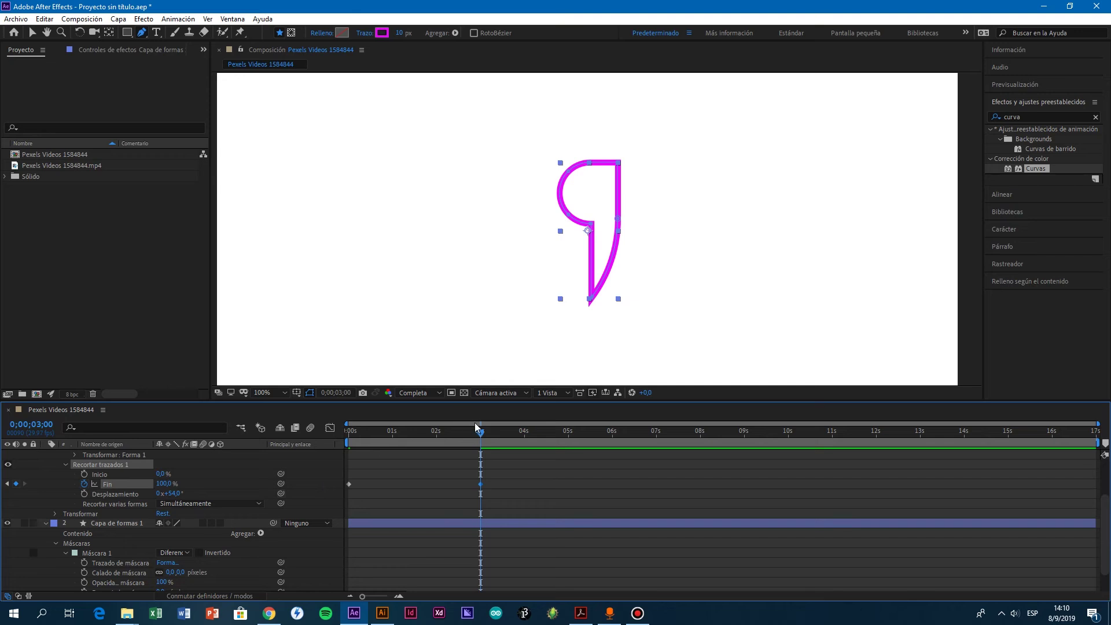
{"action": "mouse_move", "coordinate": [480, 434]}
{"action": "left_mouse_down"}
{"action": "mouse_move", "coordinate": [404, 434]}
{"action": "mouse_move", "coordinate": [337, 412]}
{"action": "left_mouse_up"}
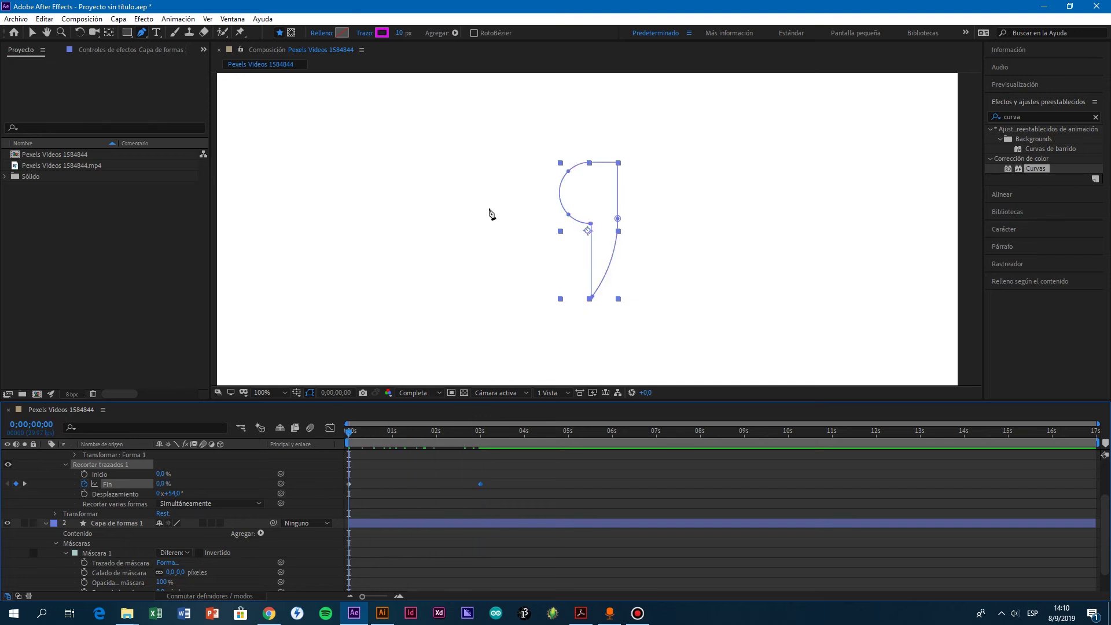
{"action": "key", "text": "space"}
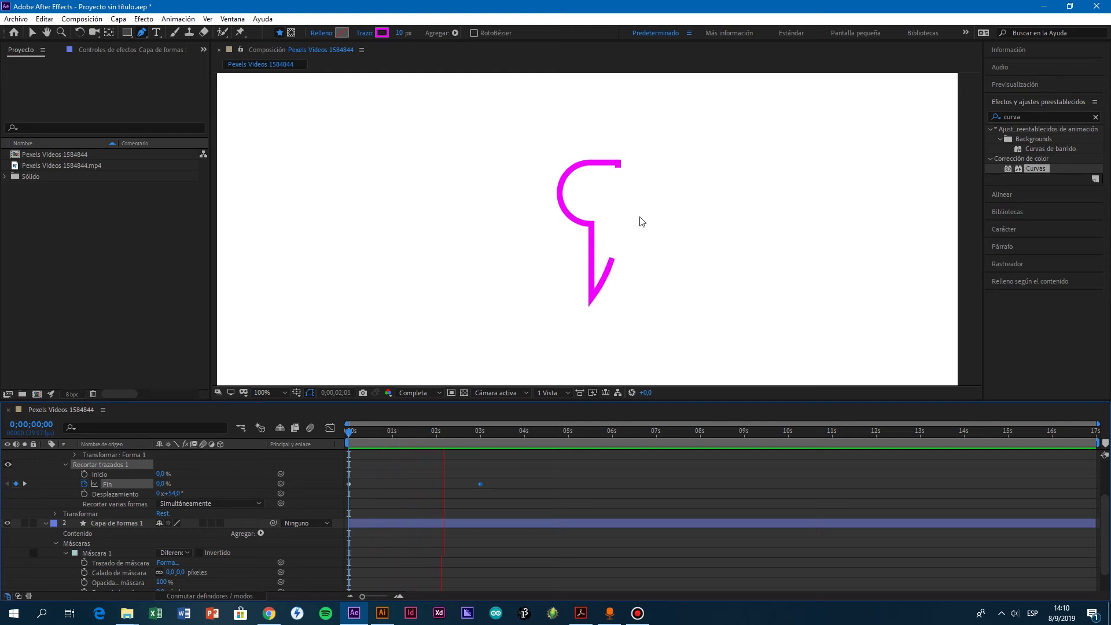
{"action": "left_click", "coordinate": [1039, 84]}
{"action": "key", "text": "space"}
Step: Set the line cap (Fin de línea) of Trazo 1 in Forma 1 to Fin redondo and preview the animation from the start
{"action": "left_click_drag", "start_coordinate": [349, 441], "coordinate": [401, 442]}
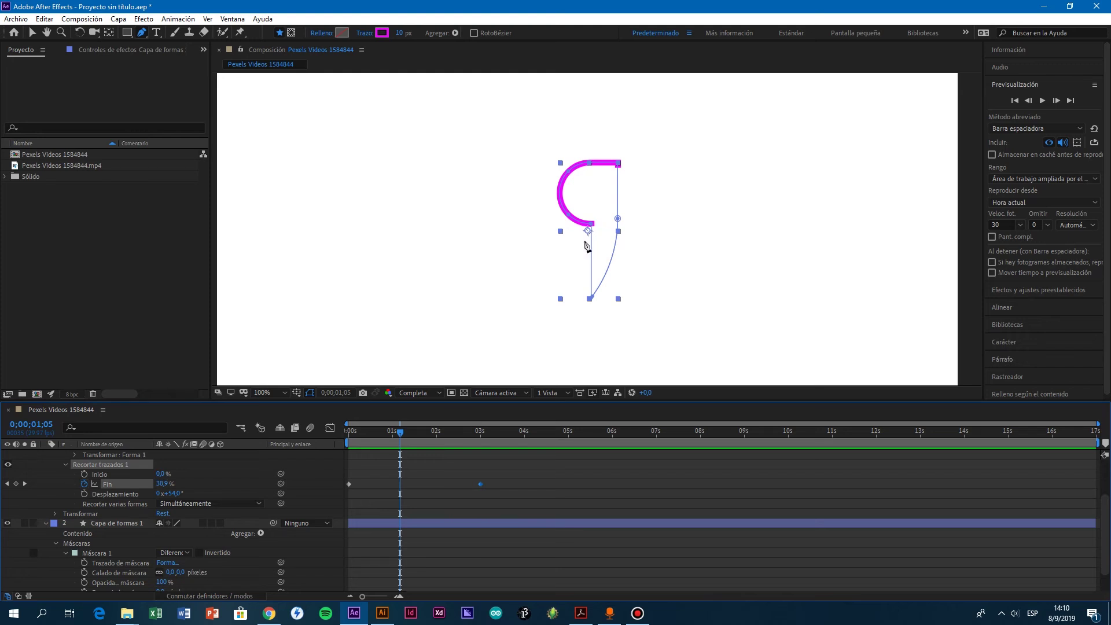
{"action": "scroll", "coordinate": [127, 491], "scroll_direction": "up", "scroll_amount": 3}
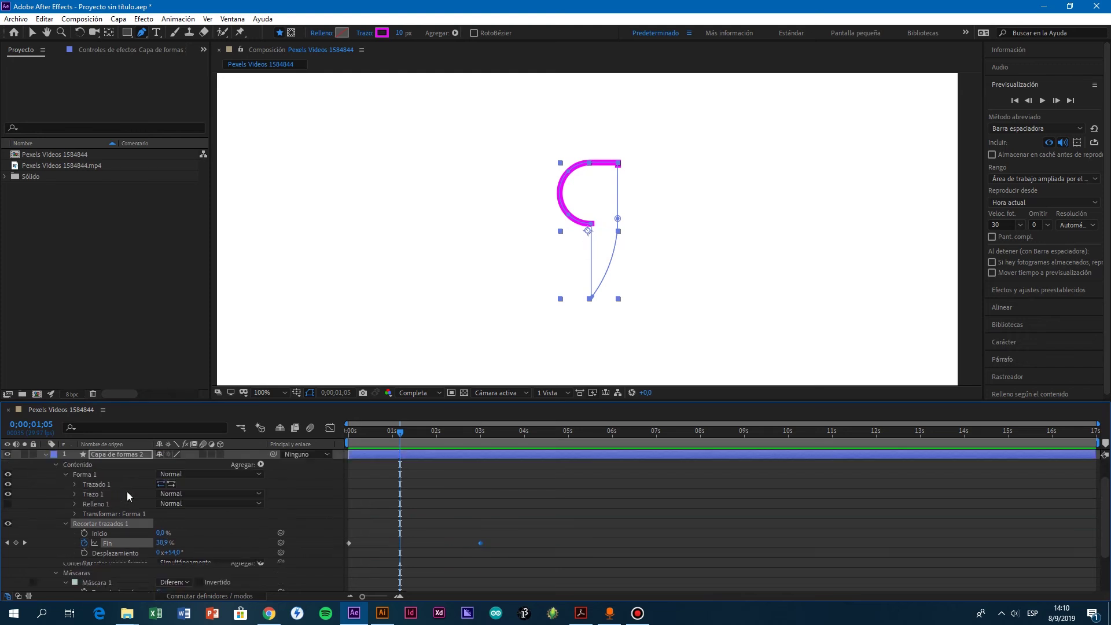
{"action": "left_click", "coordinate": [64, 524]}
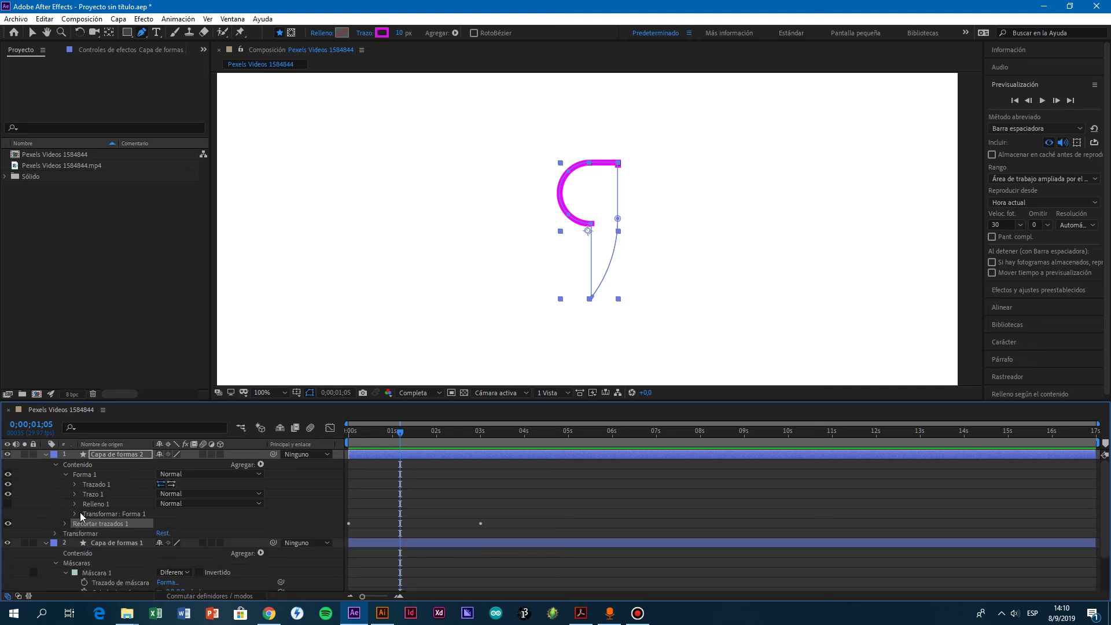
{"action": "left_click", "coordinate": [84, 475]}
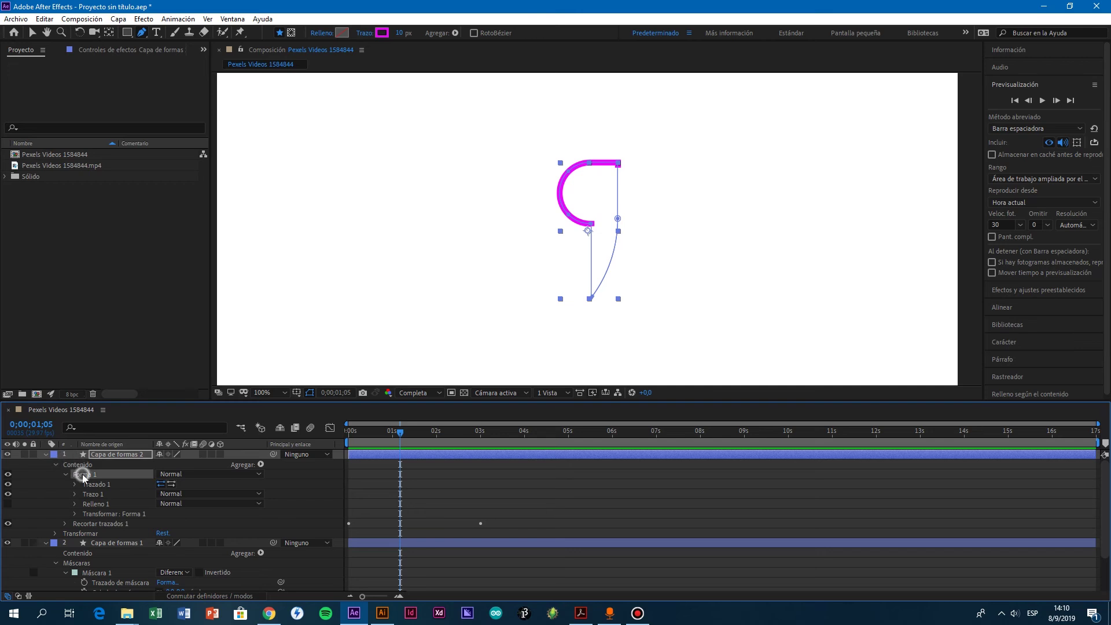
{"action": "left_click", "coordinate": [93, 494]}
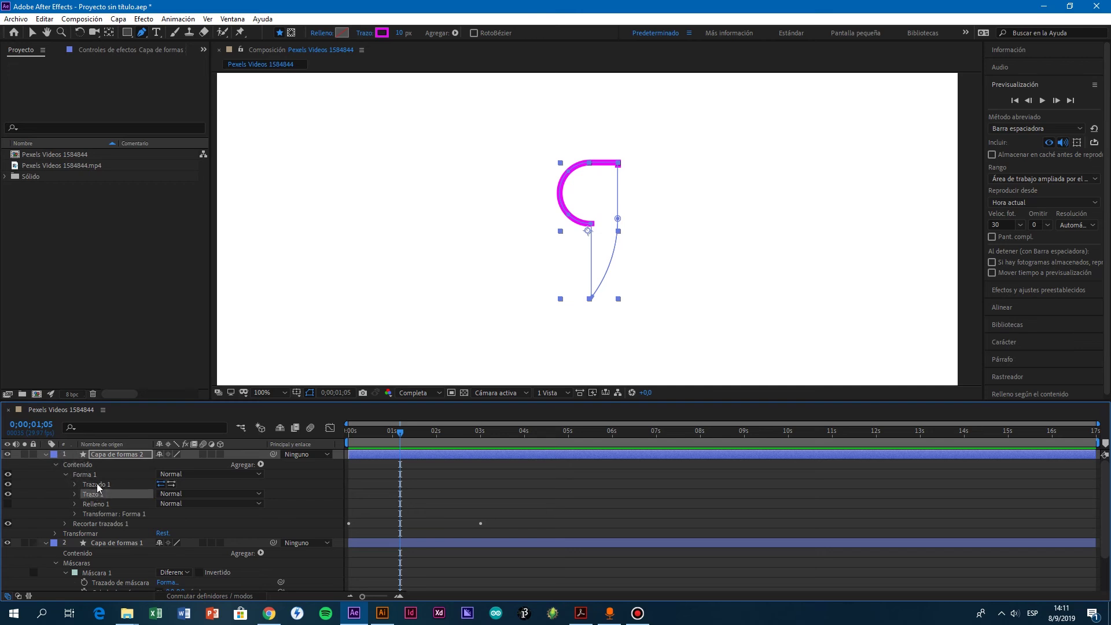
{"action": "left_click", "coordinate": [74, 494]}
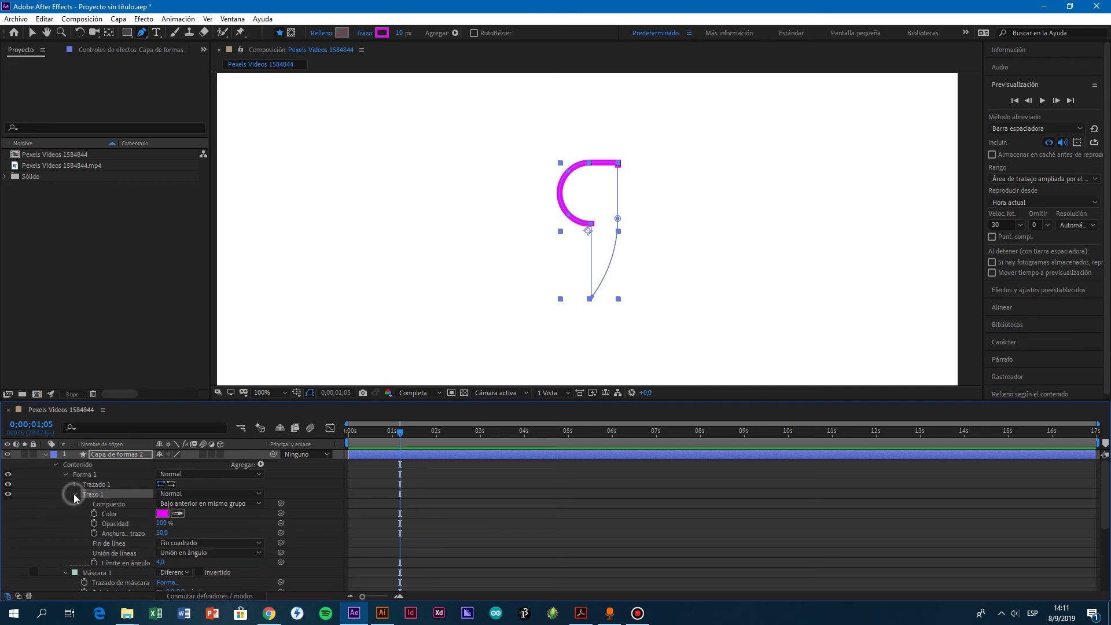
{"action": "scroll", "coordinate": [165, 524], "scroll_direction": "down", "scroll_amount": 3}
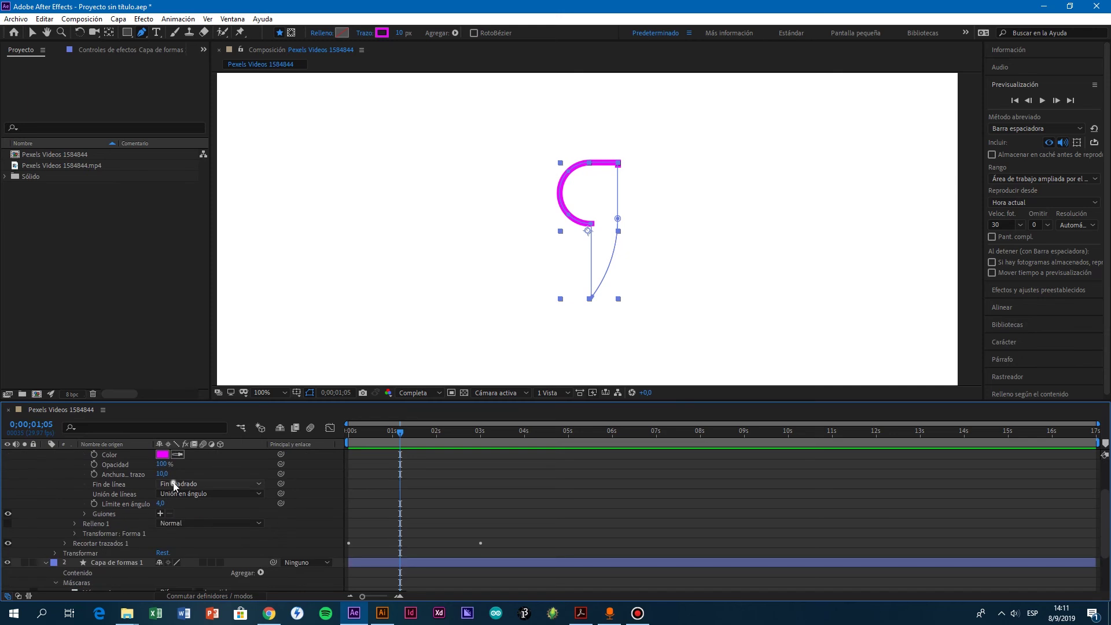
{"action": "left_click", "coordinate": [175, 485]}
{"action": "left_click", "coordinate": [183, 508]}
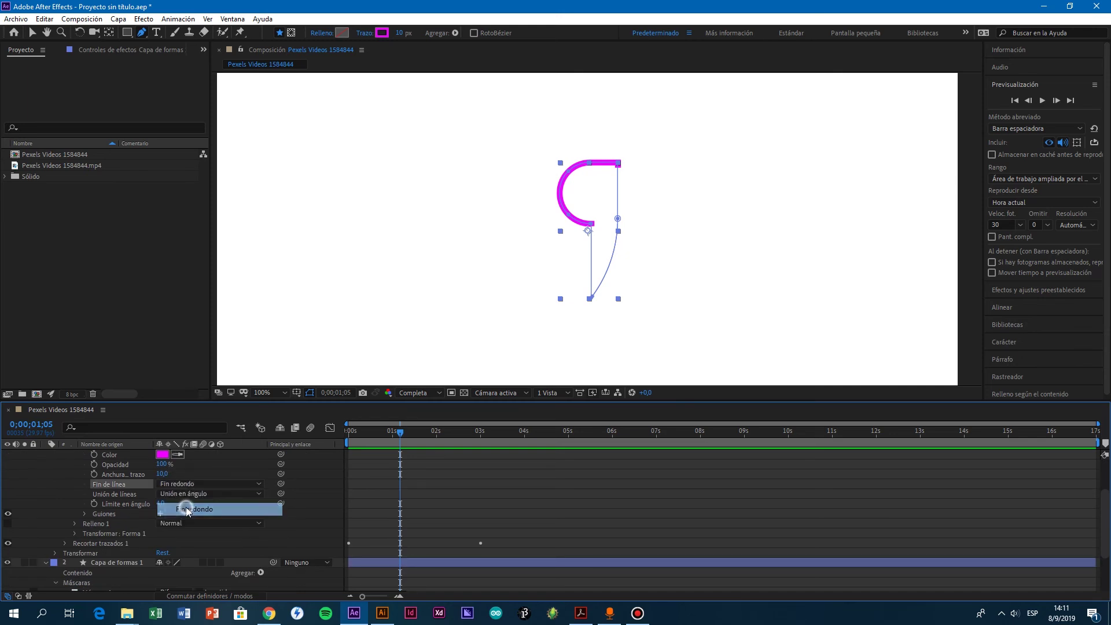
{"action": "left_click_drag", "start_coordinate": [400, 433], "coordinate": [347, 433]}
{"action": "key", "text": "space"}
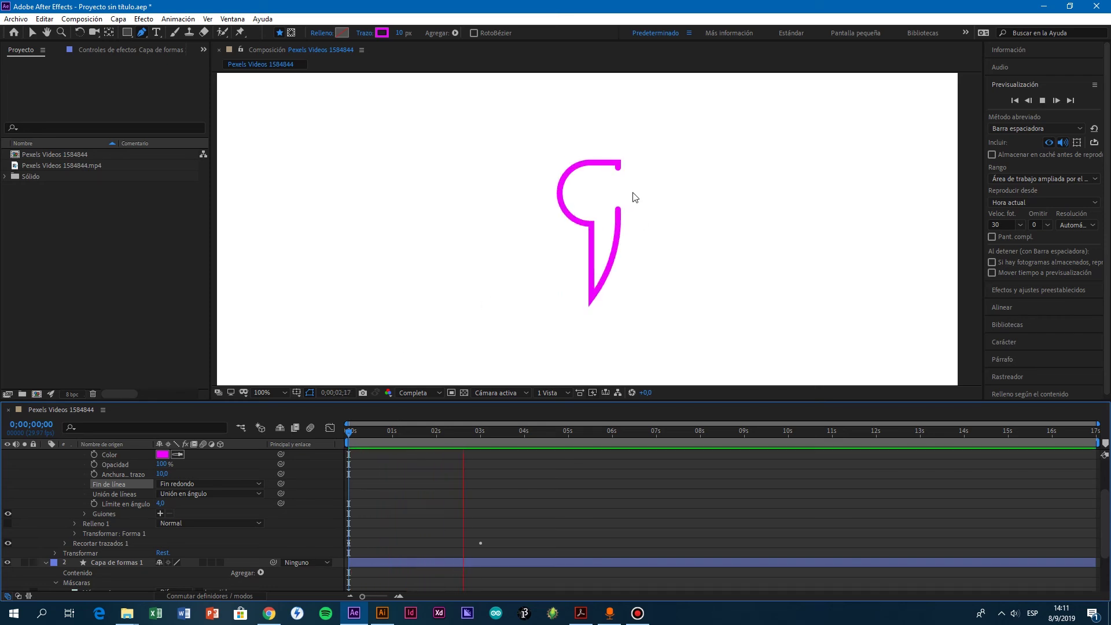
Step: Park the playhead at 0;00;01;22, collapse Trazo 1 and expand Recortar trazados 1 in Capa de formas 2
{"action": "left_click_drag", "start_coordinate": [352, 433], "coordinate": [425, 451]}
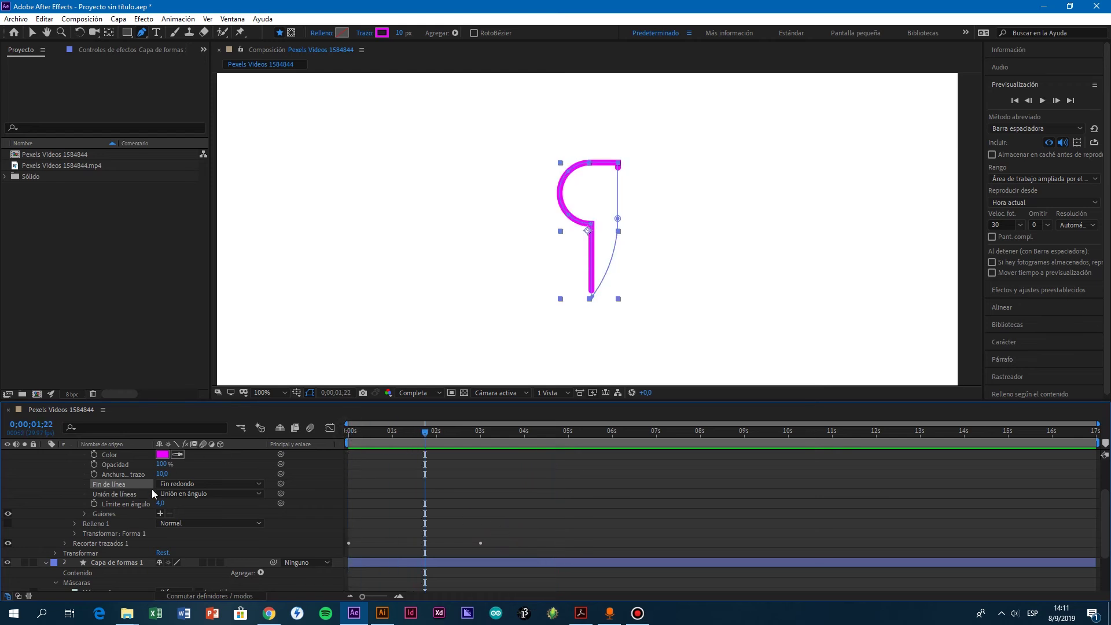
{"action": "scroll", "coordinate": [137, 504], "scroll_direction": "down", "scroll_amount": 2}
{"action": "scroll", "coordinate": [115, 512], "scroll_direction": "up", "scroll_amount": 3}
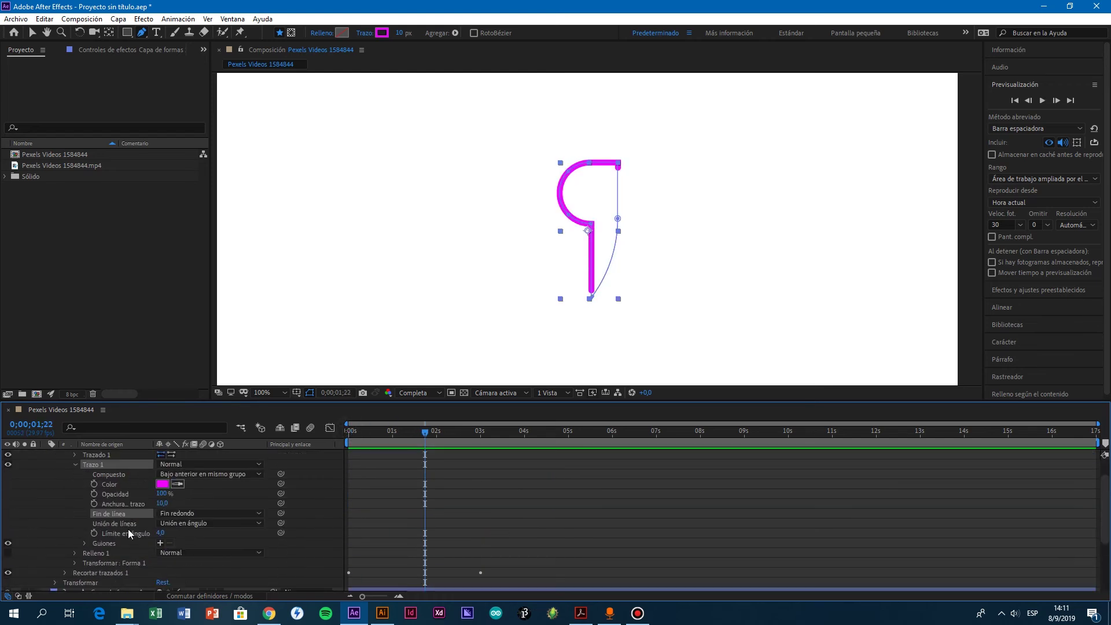
{"action": "scroll", "coordinate": [114, 489], "scroll_direction": "up", "scroll_amount": 1}
{"action": "left_click", "coordinate": [92, 486]}
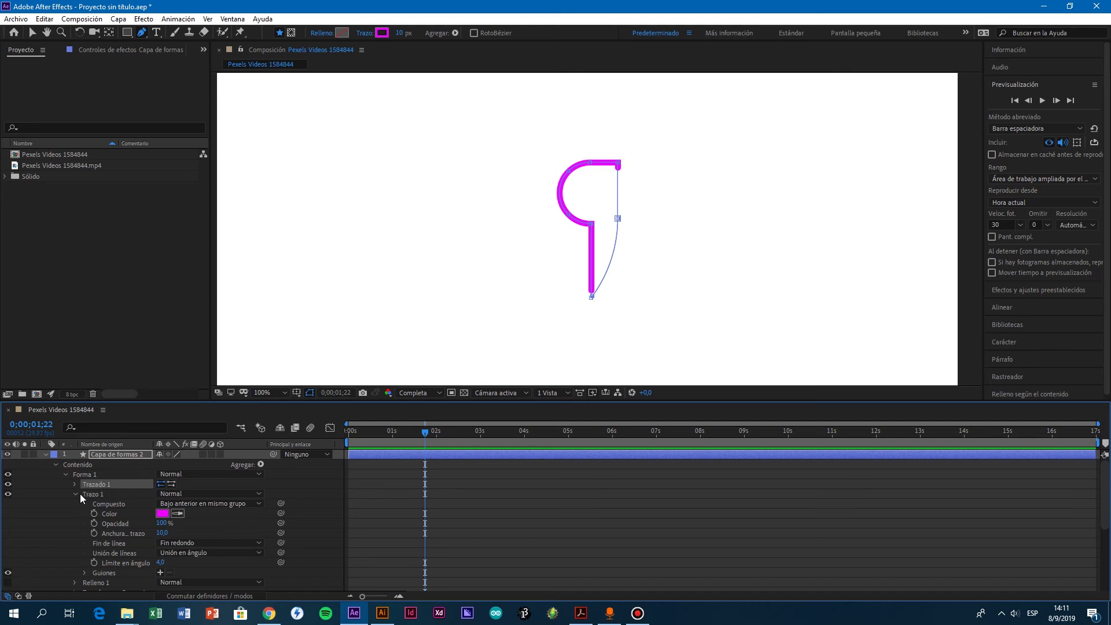
{"action": "key", "text": "F2"}
{"action": "left_click", "coordinate": [76, 495]}
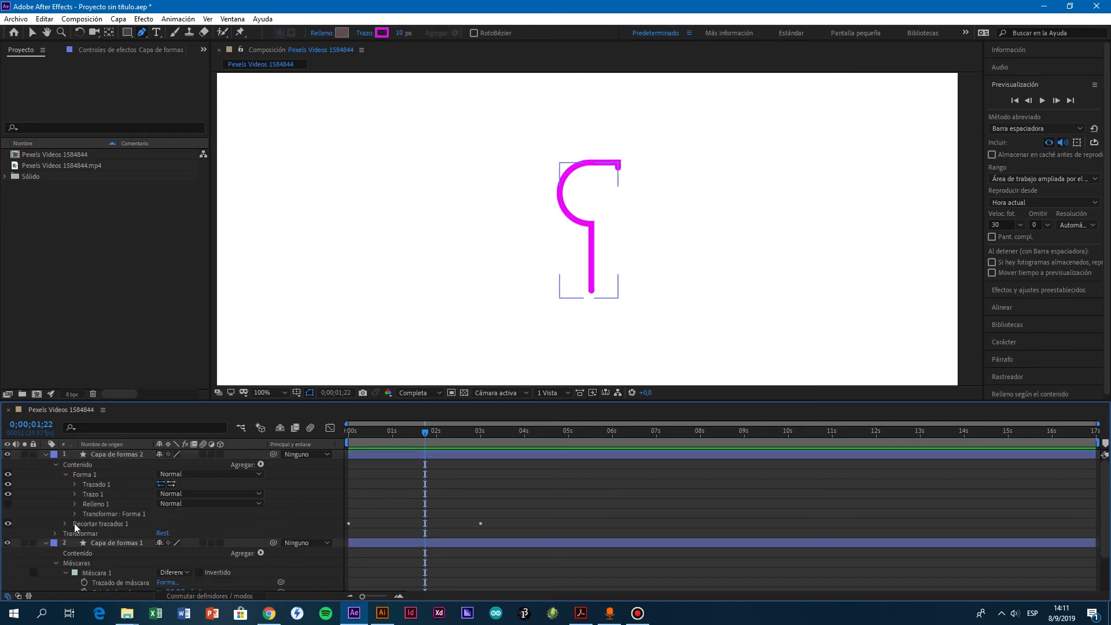
{"action": "left_click", "coordinate": [65, 524]}
{"action": "scroll", "coordinate": [429, 521], "scroll_direction": "down", "scroll_amount": 2}
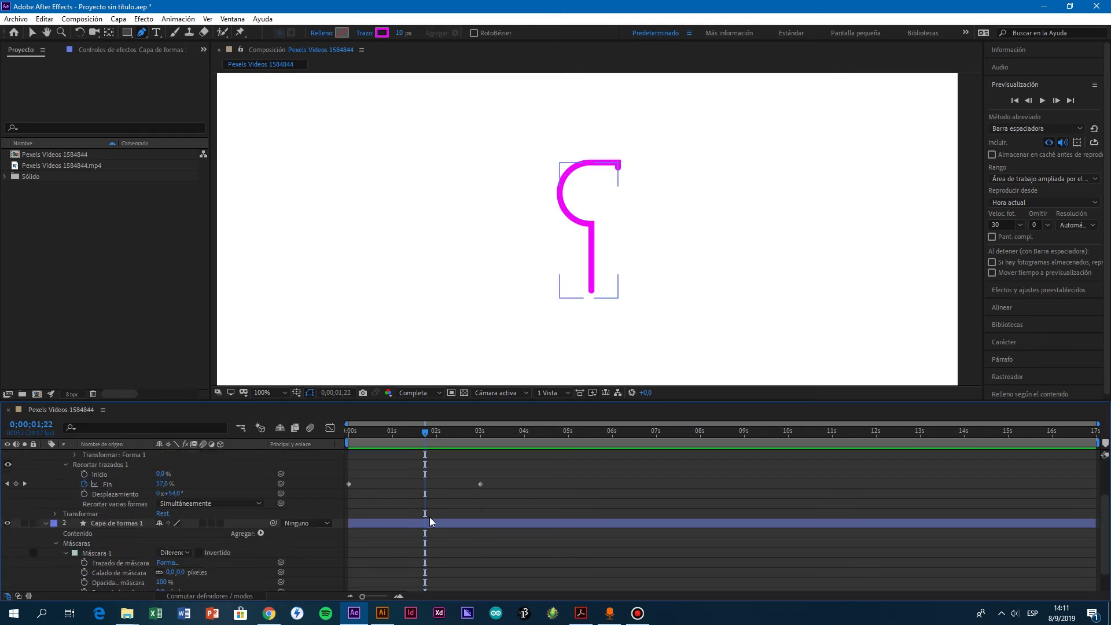
Step: Apply Easy Ease (Desacelerac./Acelerac. suave) to both Fin keyframes of Recortar trazados 1 and preview the animation from the start
{"action": "left_click_drag", "start_coordinate": [508, 479], "coordinate": [426, 485]}
{"action": "right_click", "coordinate": [479, 484]}
{"action": "mouse_move", "coordinate": [594, 475]}
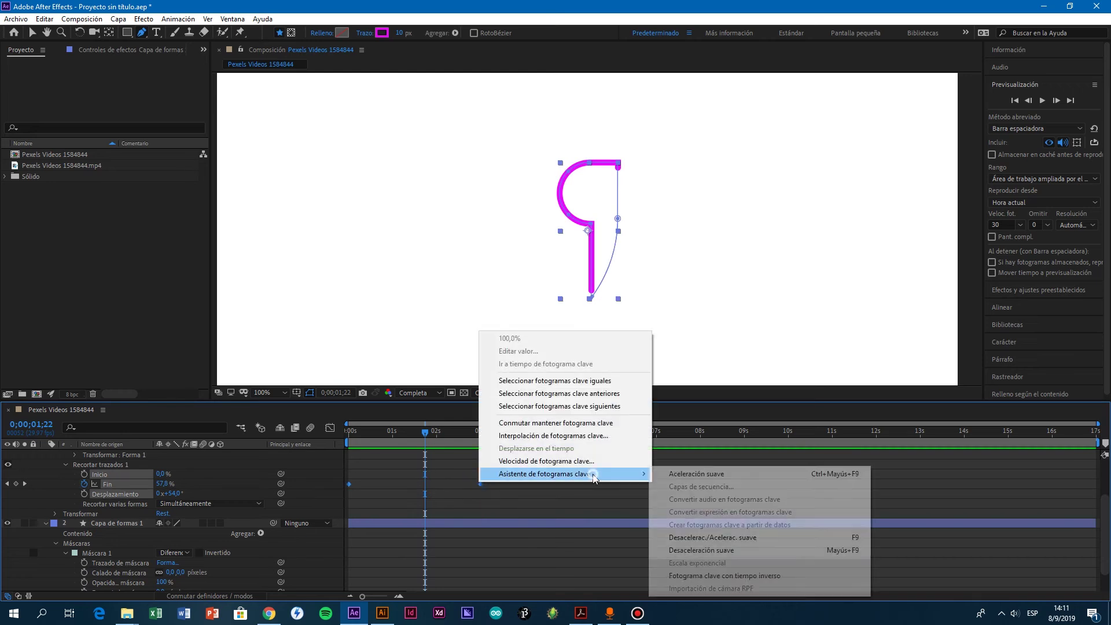
{"action": "left_click", "coordinate": [718, 537]}
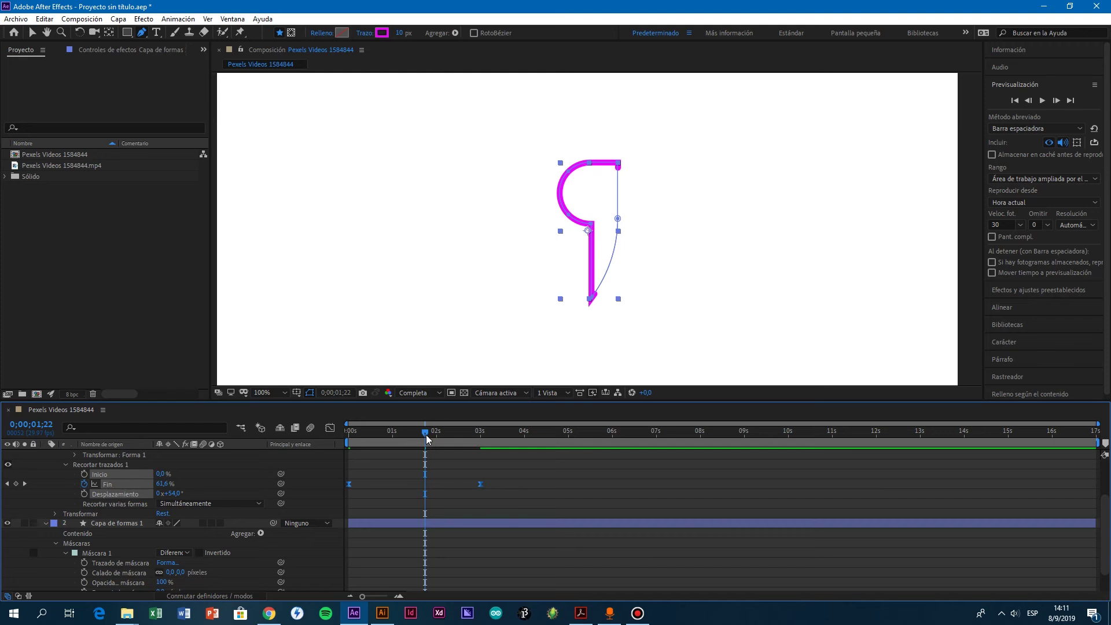
{"action": "left_click_drag", "start_coordinate": [426, 436], "coordinate": [345, 440]}
{"action": "left_click", "coordinate": [1043, 100]}
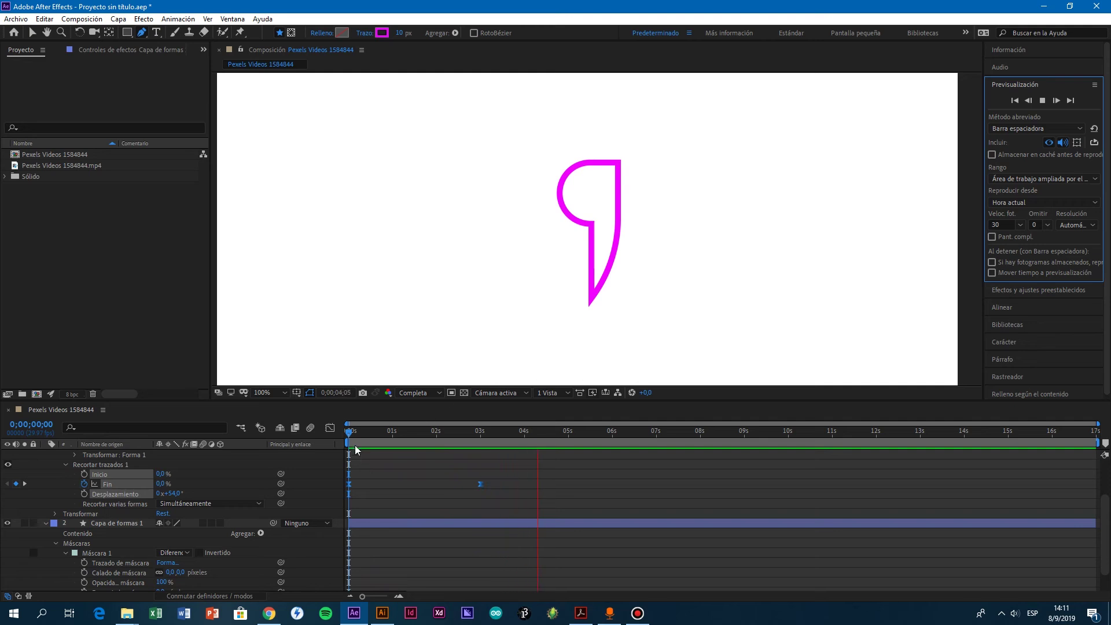
Step: Move the playhead to 0;00;03;22 and collapse the properties of Capa de formas 2
{"action": "left_click_drag", "start_coordinate": [466, 435], "coordinate": [513, 432]}
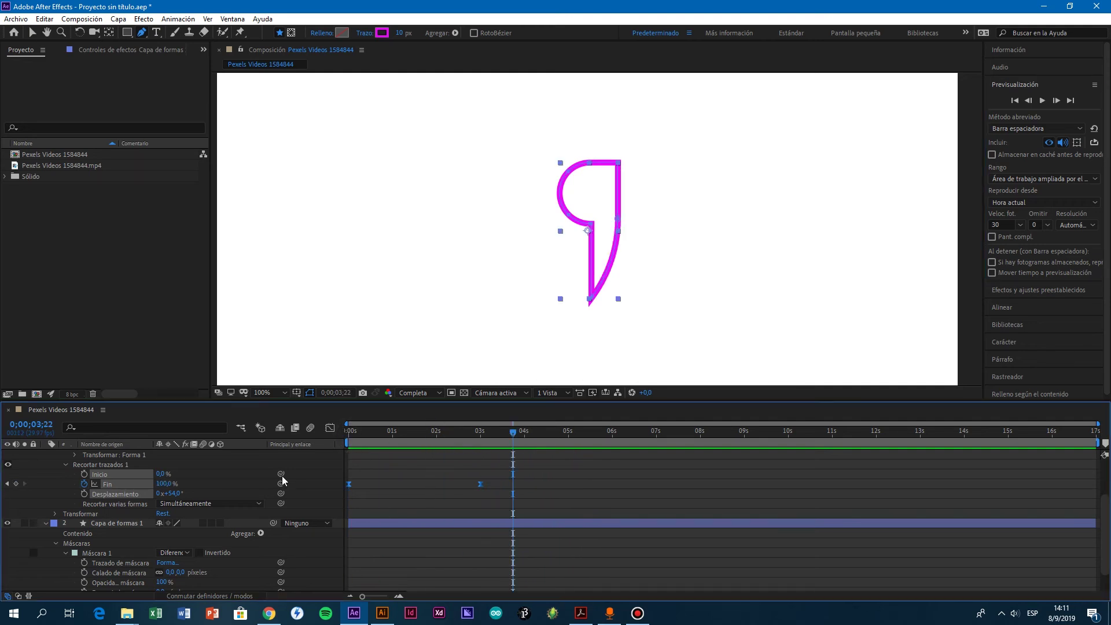
{"action": "scroll", "coordinate": [144, 473], "scroll_direction": "up", "scroll_amount": 2}
{"action": "left_click", "coordinate": [45, 454]}
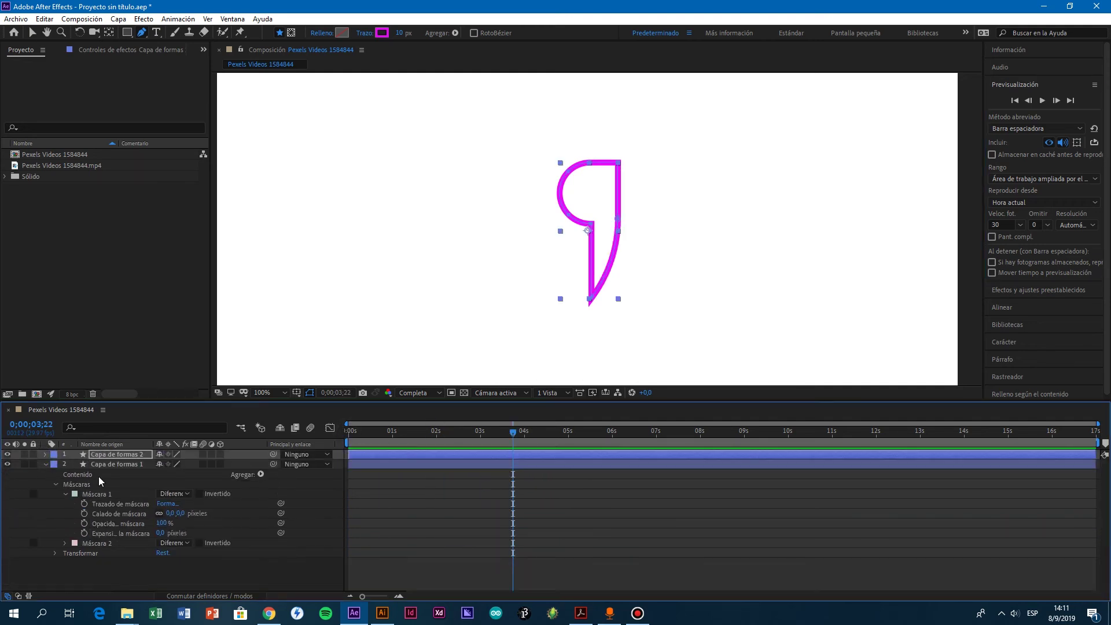
{"action": "left_click", "coordinate": [96, 542]}
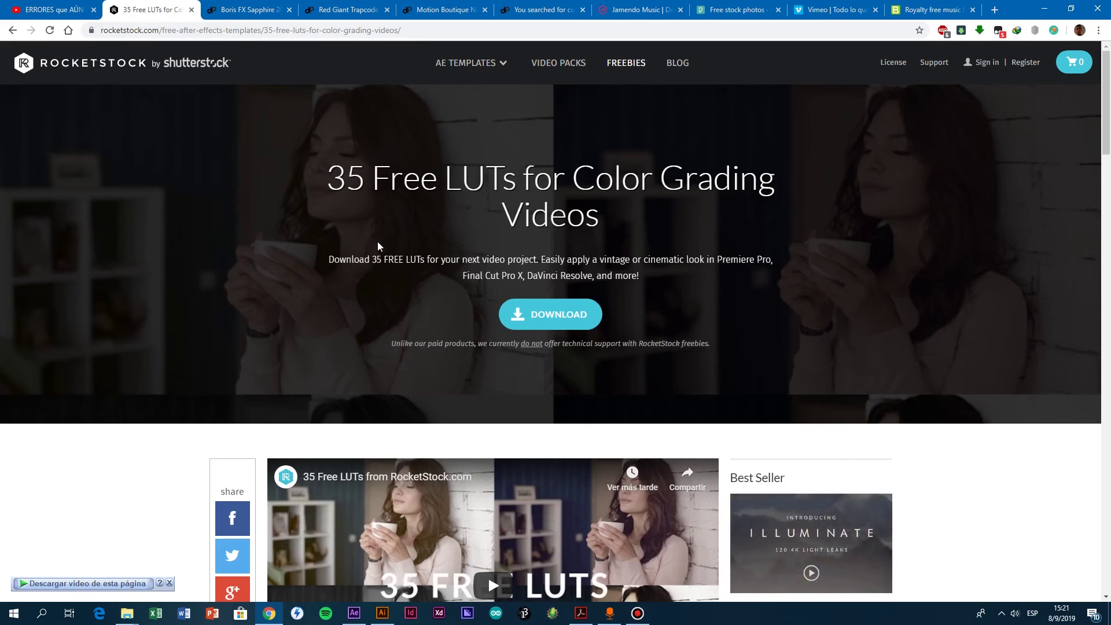
Step: Switch to Chrome and look through the RocketStock page offering 35 free LUTs for color grading videos
{"action": "scroll", "coordinate": [550, 237], "scroll_direction": "down", "scroll_amount": 10}
{"action": "scroll", "coordinate": [551, 242], "scroll_direction": "up", "scroll_amount": 10}
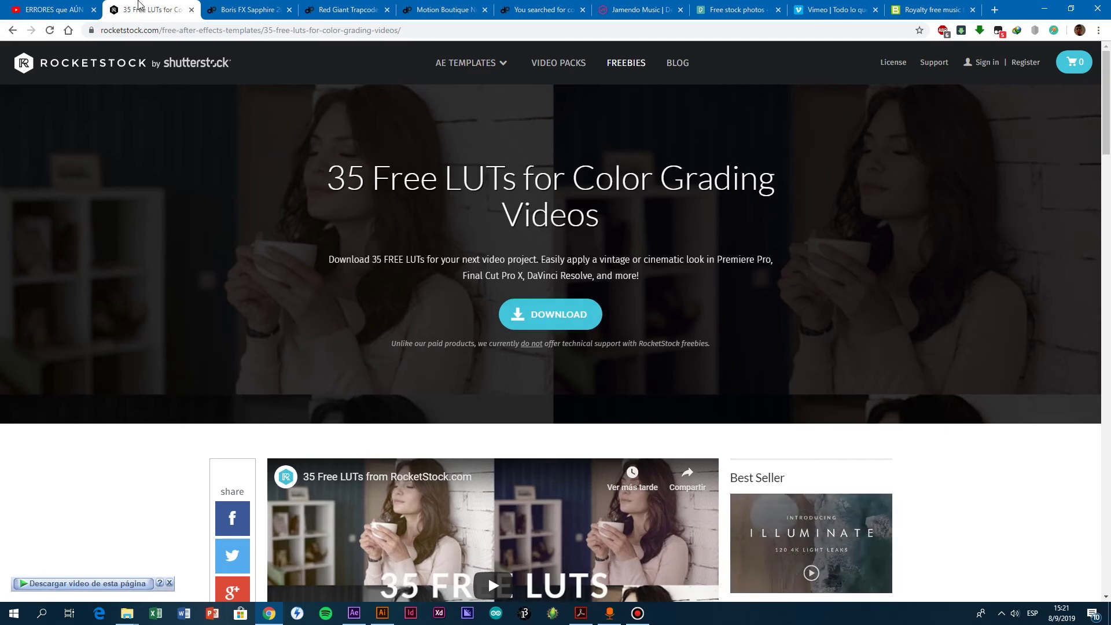
{"action": "scroll", "coordinate": [561, 296], "scroll_direction": "down", "scroll_amount": 15}
{"action": "scroll", "coordinate": [560, 296], "scroll_direction": "down", "scroll_amount": 5}
{"action": "scroll", "coordinate": [560, 298], "scroll_direction": "up", "scroll_amount": 20}
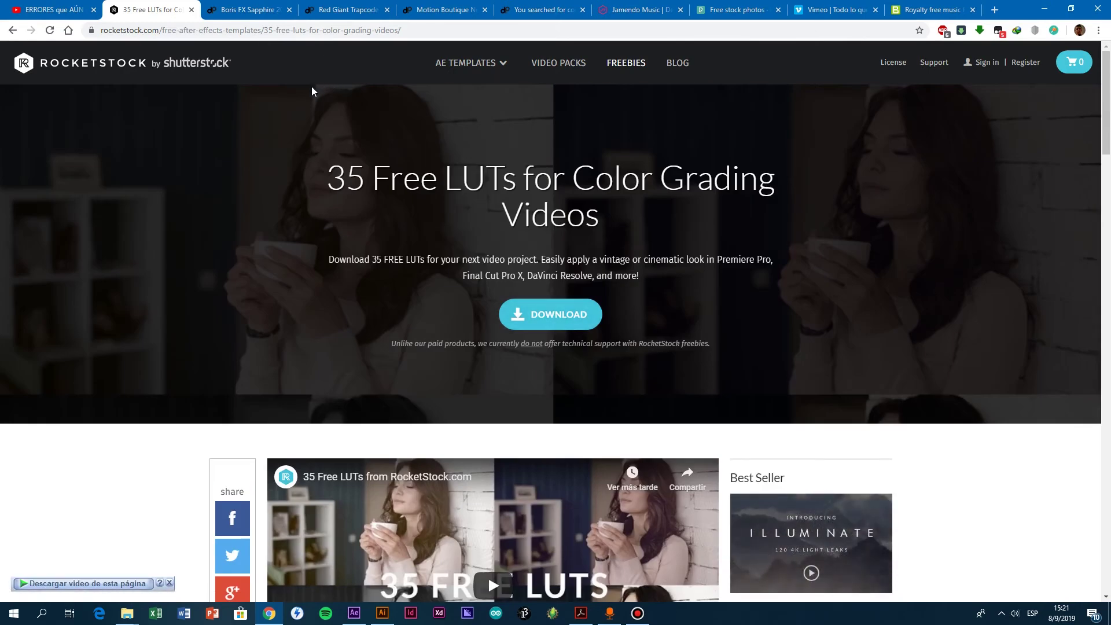
Step: Open the Boris FX Sapphire 2019.52 page and read through the new features and effect descriptions
{"action": "left_click", "coordinate": [246, 10]}
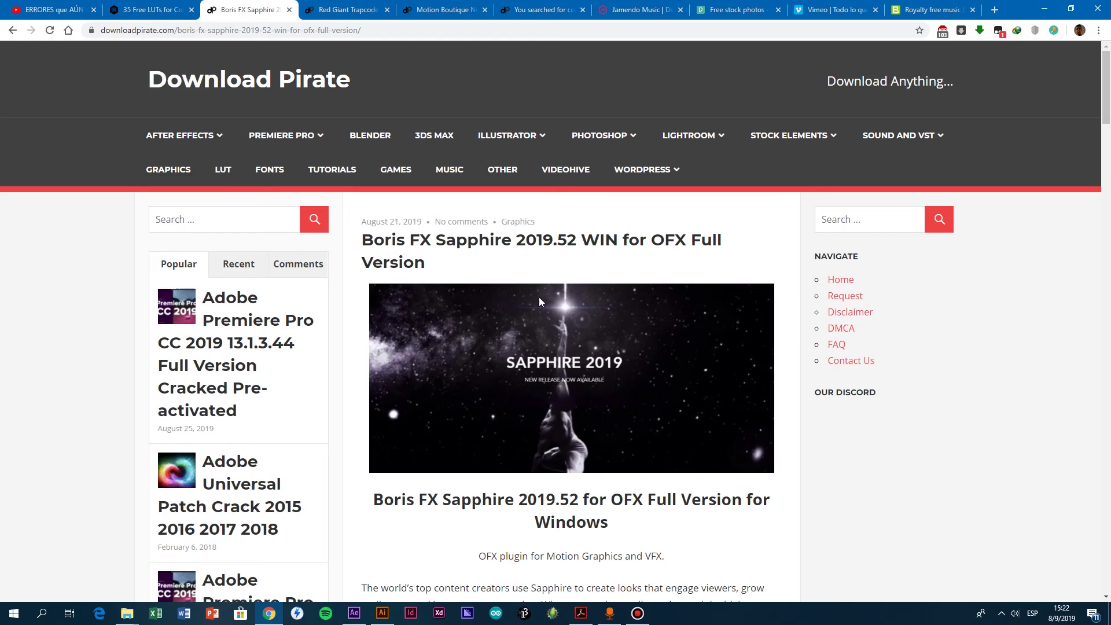
{"action": "scroll", "coordinate": [571, 356], "scroll_direction": "down", "scroll_amount": 2}
{"action": "scroll", "coordinate": [526, 380], "scroll_direction": "up", "scroll_amount": 2}
{"action": "scroll", "coordinate": [675, 311], "scroll_direction": "down", "scroll_amount": 10}
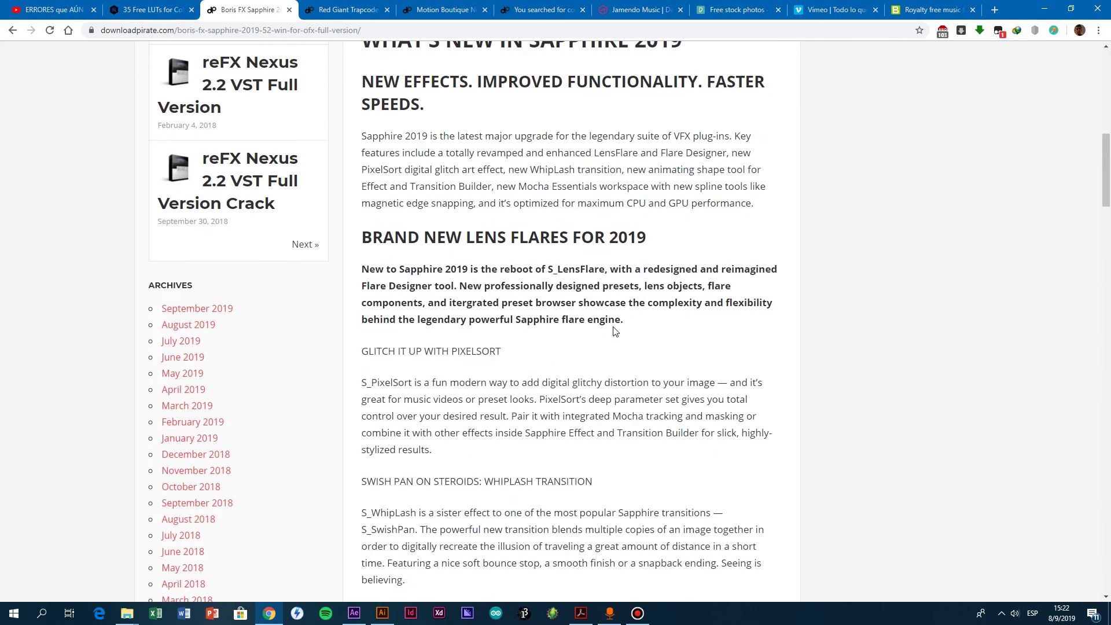
{"action": "scroll", "coordinate": [488, 349], "scroll_direction": "down", "scroll_amount": 9}
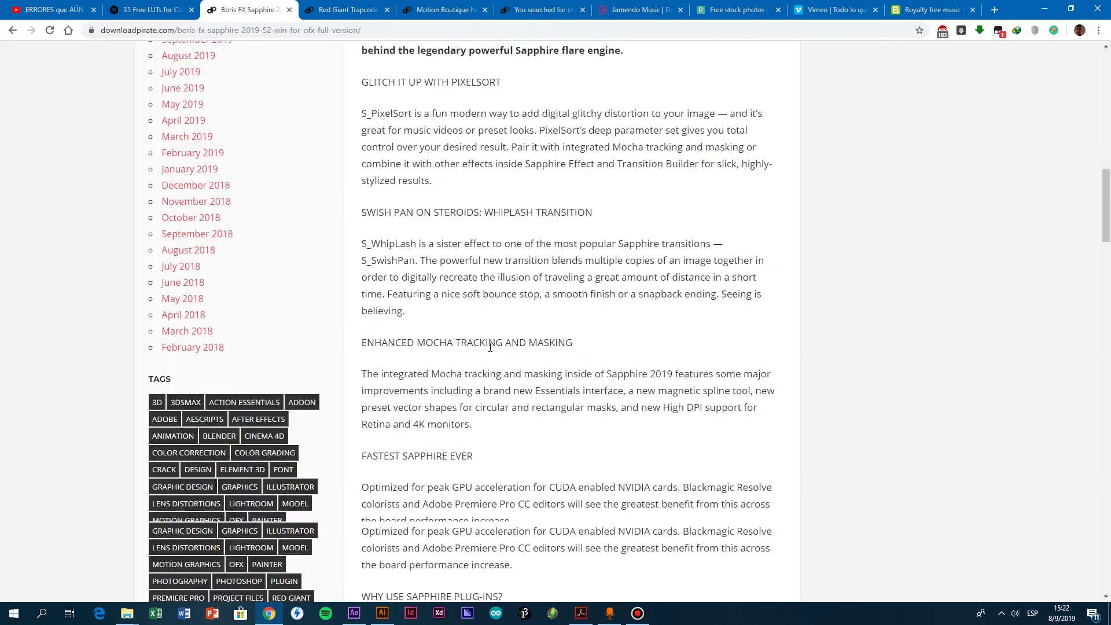
{"action": "scroll", "coordinate": [514, 357], "scroll_direction": "up", "scroll_amount": 14}
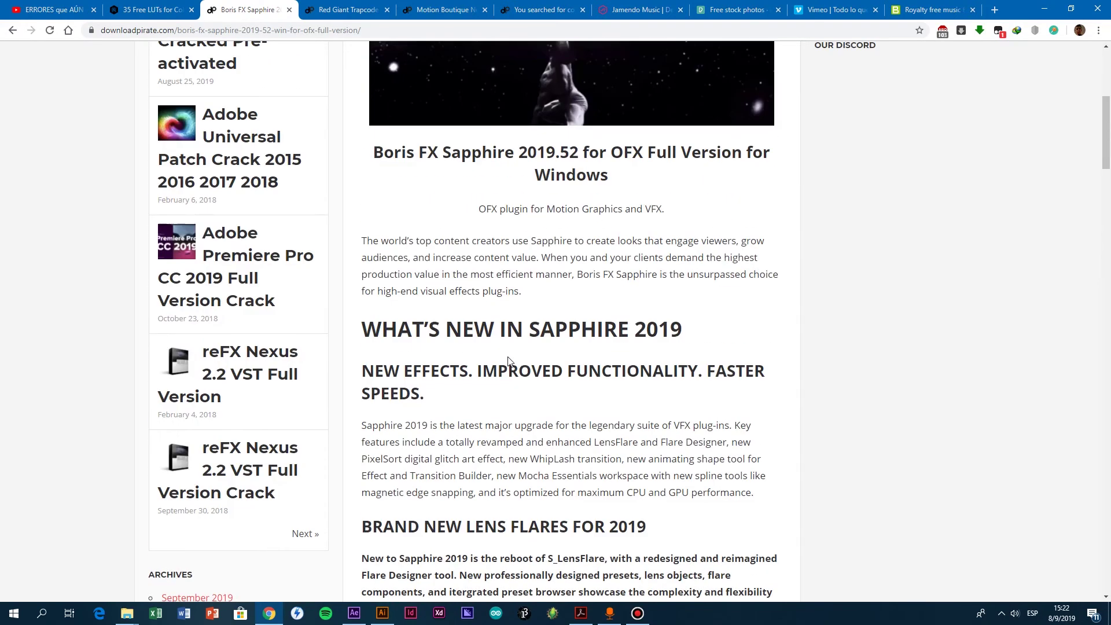
{"action": "scroll", "coordinate": [480, 315], "scroll_direction": "down", "scroll_amount": 5}
{"action": "scroll", "coordinate": [480, 315], "scroll_direction": "down", "scroll_amount": 16}
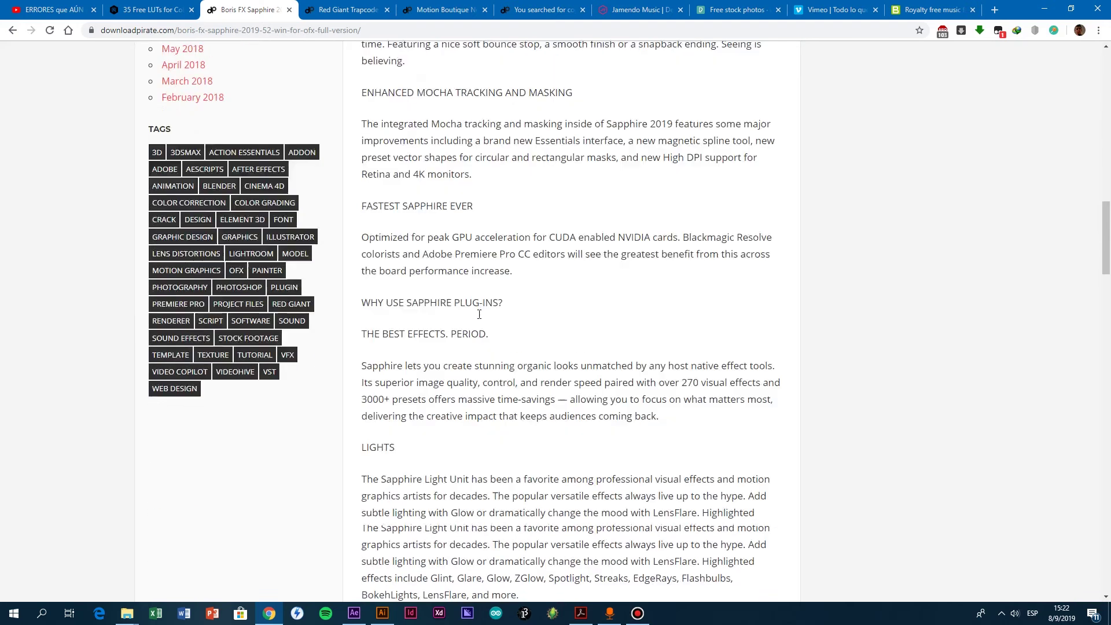
{"action": "scroll", "coordinate": [397, 410], "scroll_direction": "down", "scroll_amount": 2}
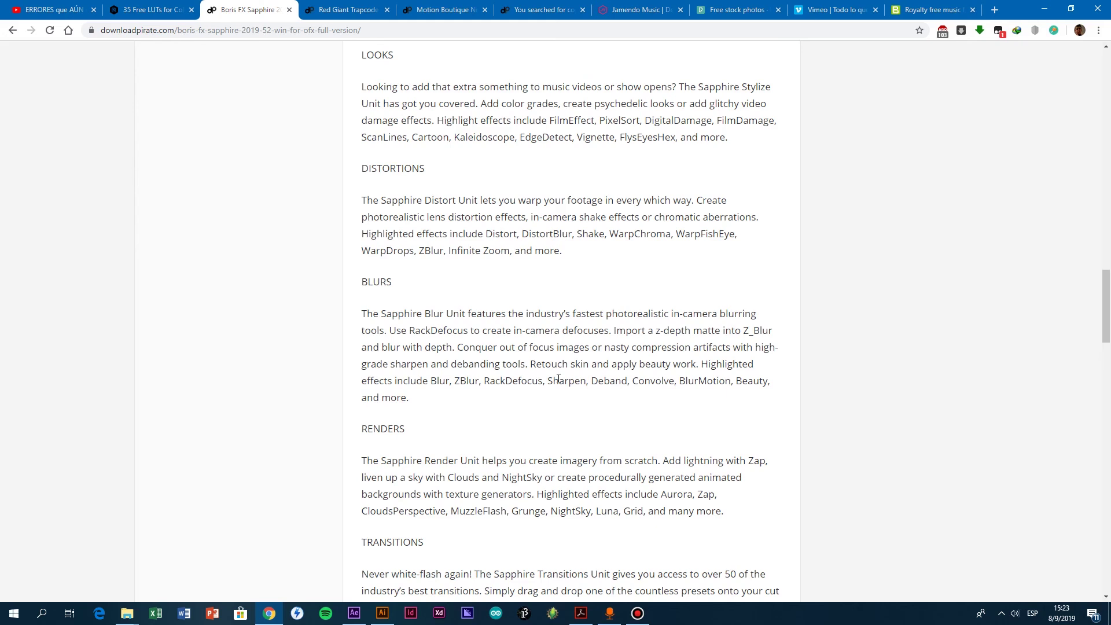
Step: Examine Sapphire's transitions, time, Builder and presets sections, highlighting the integrated Mocha tracking and masking heading
{"action": "scroll", "coordinate": [555, 376], "scroll_direction": "down", "scroll_amount": 6}
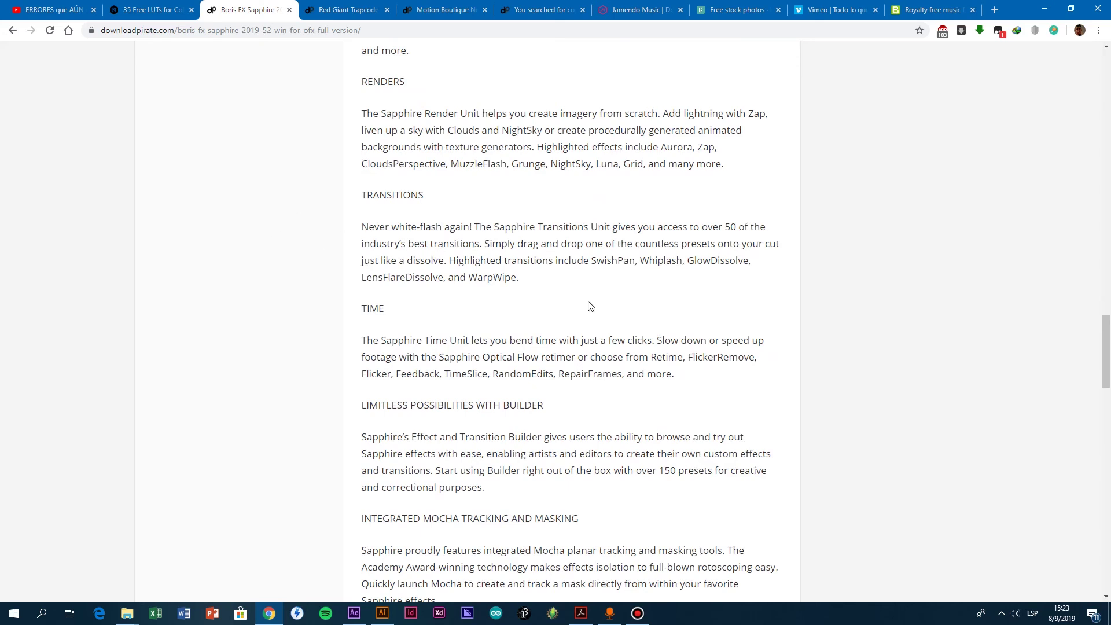
{"action": "scroll", "coordinate": [547, 364], "scroll_direction": "down", "scroll_amount": 8}
{"action": "scroll", "coordinate": [444, 336], "scroll_direction": "up", "scroll_amount": 4}
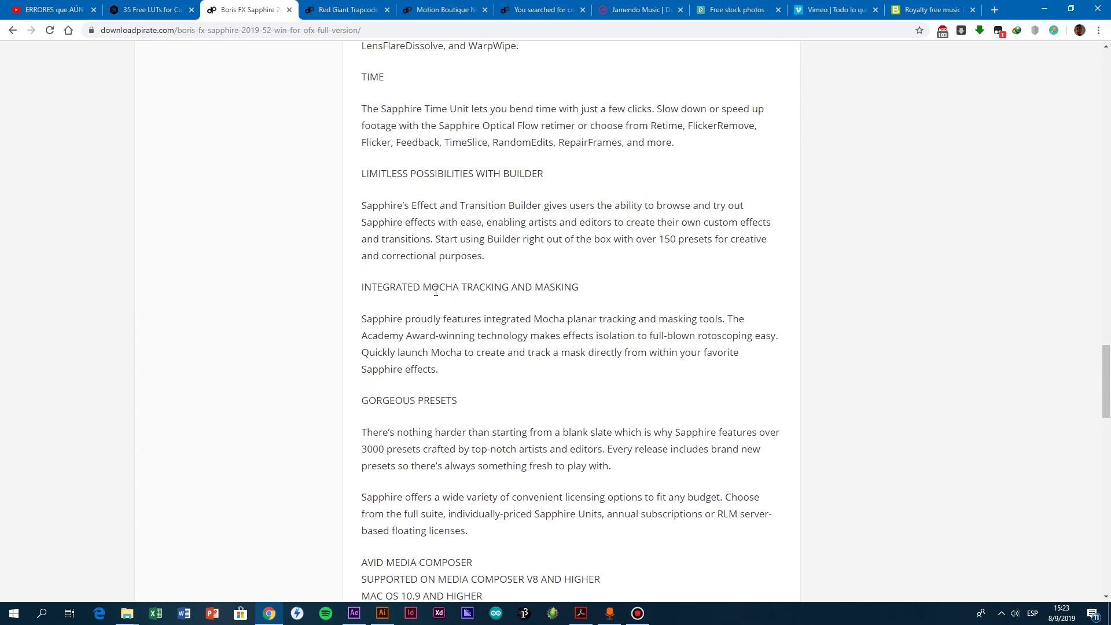
{"action": "left_click_drag", "start_coordinate": [508, 288], "coordinate": [426, 289]}
{"action": "scroll", "coordinate": [499, 315], "scroll_direction": "up", "scroll_amount": 7}
{"action": "scroll", "coordinate": [499, 315], "scroll_direction": "up", "scroll_amount": 20}
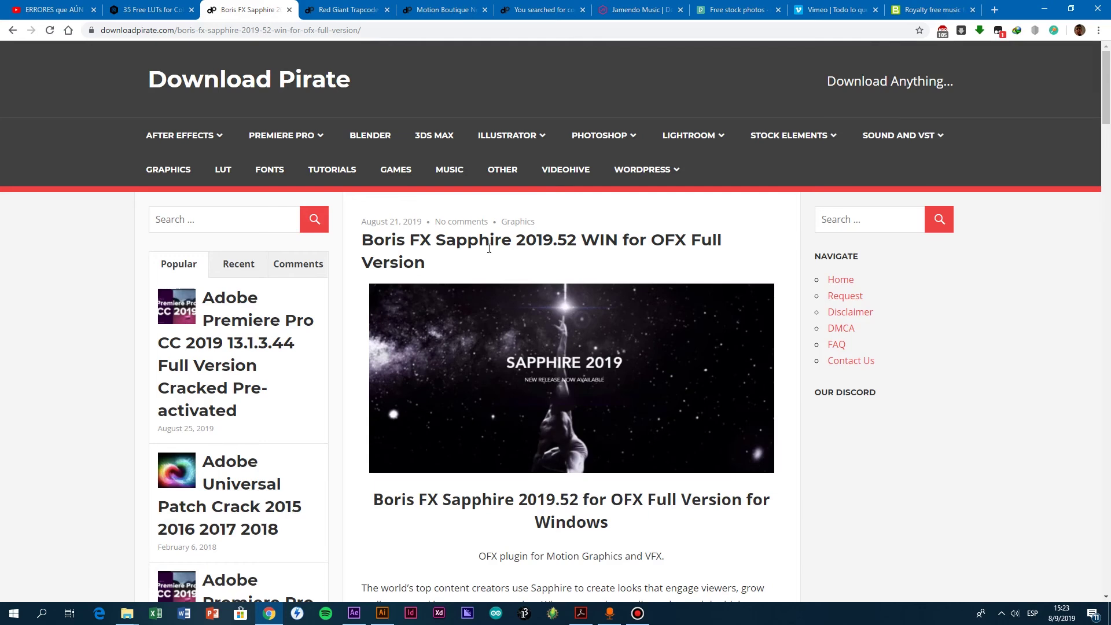
Step: Review the Sapphire page down to the supported host requirements and end of the article, then return to its beginning
{"action": "scroll", "coordinate": [642, 313], "scroll_direction": "down", "scroll_amount": 7}
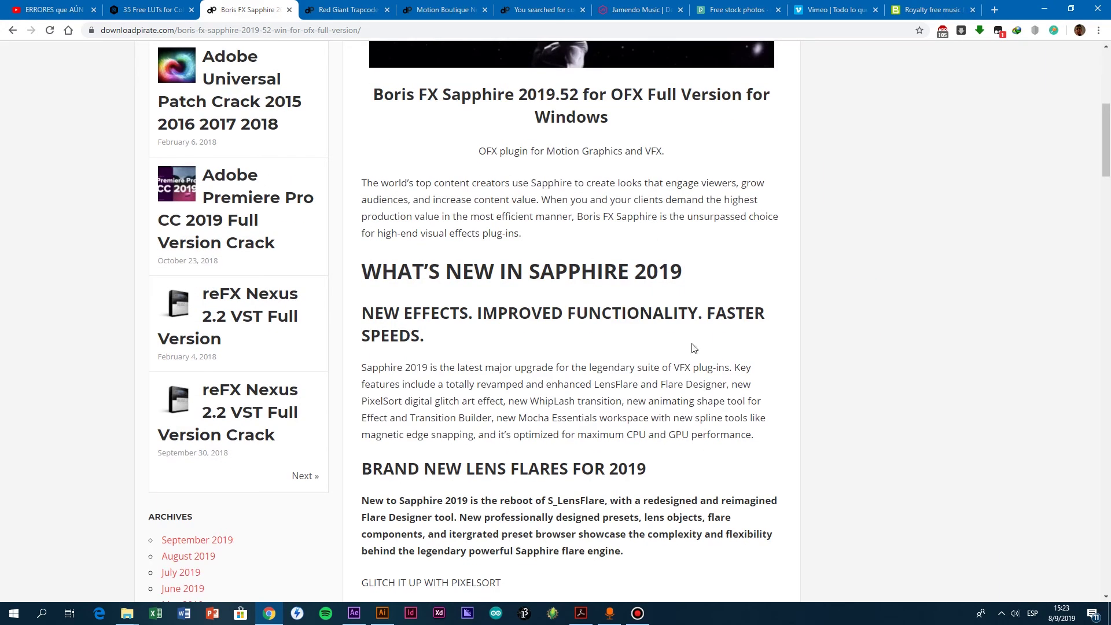
{"action": "scroll", "coordinate": [543, 301], "scroll_direction": "down", "scroll_amount": 20}
{"action": "left_click_drag", "start_coordinate": [432, 293], "coordinate": [509, 294]}
{"action": "scroll", "coordinate": [546, 339], "scroll_direction": "down", "scroll_amount": 18}
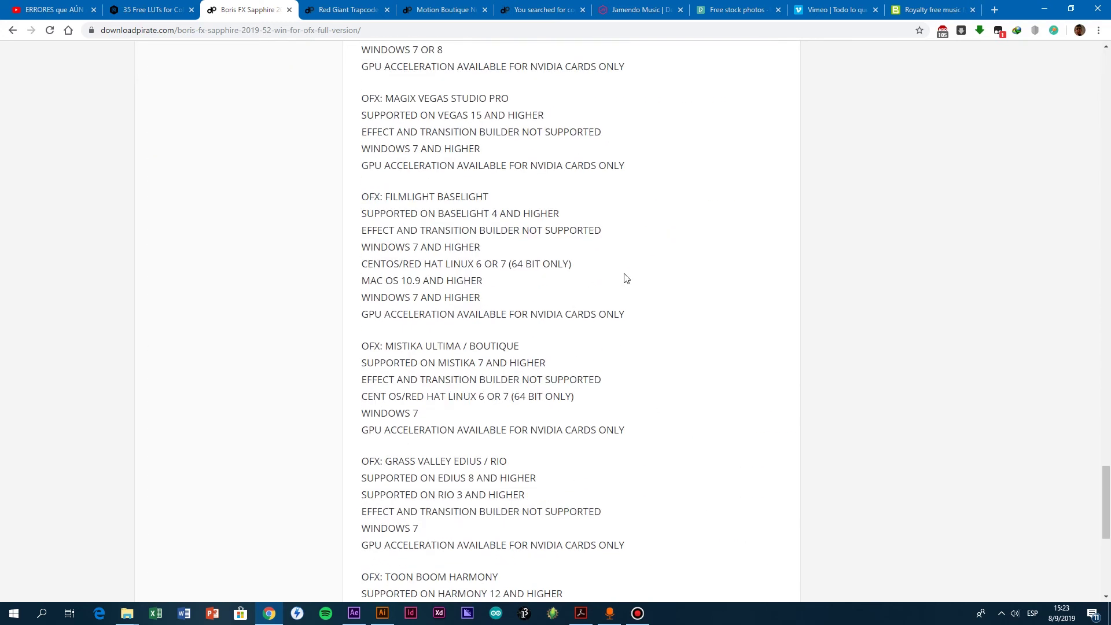
{"action": "scroll", "coordinate": [645, 317], "scroll_direction": "down", "scroll_amount": 7}
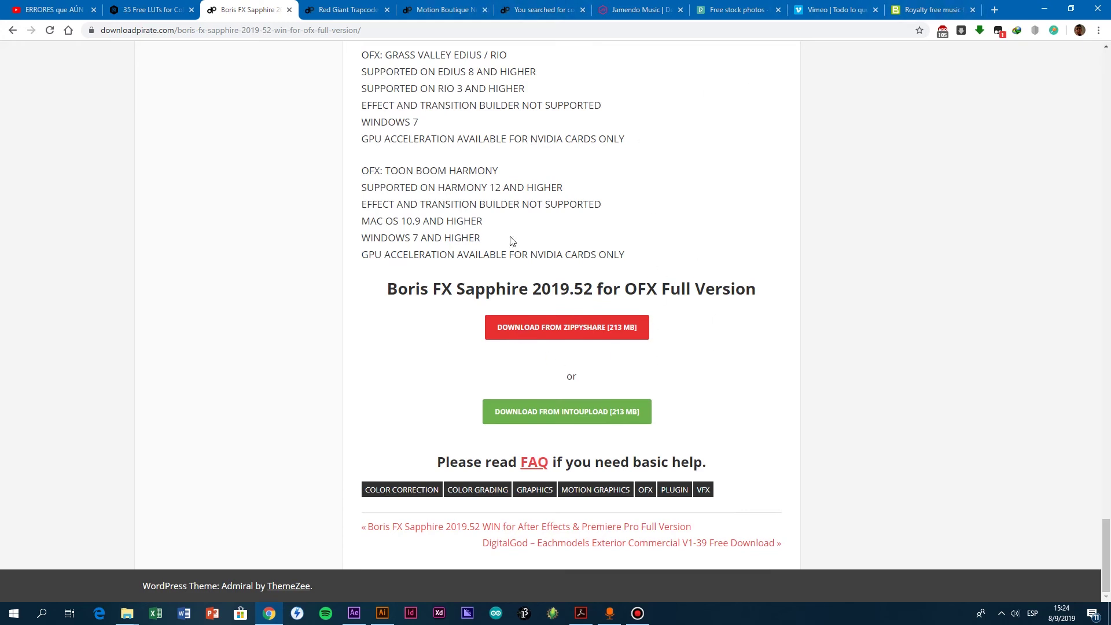
{"action": "scroll", "coordinate": [796, 266], "scroll_direction": "up", "scroll_amount": 15}
{"action": "scroll", "coordinate": [796, 268], "scroll_direction": "up", "scroll_amount": 15}
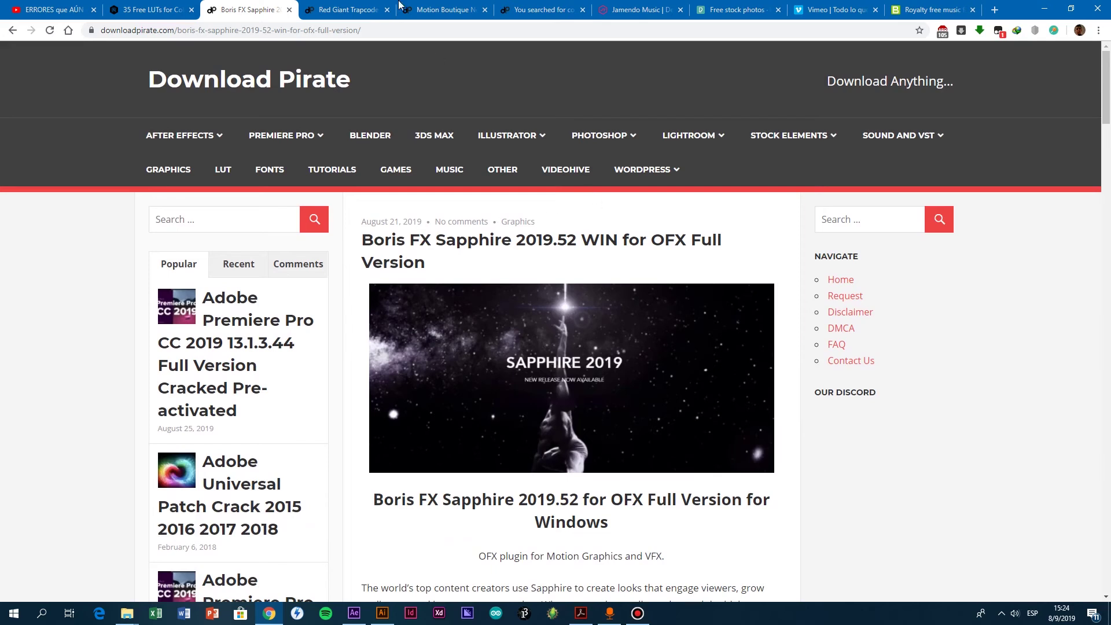
Step: Open the Red Giant Trapcode Suite 15.1.4 page and skim its tool list and Trapcode Particular 4.1 details
{"action": "left_click", "coordinate": [347, 10]}
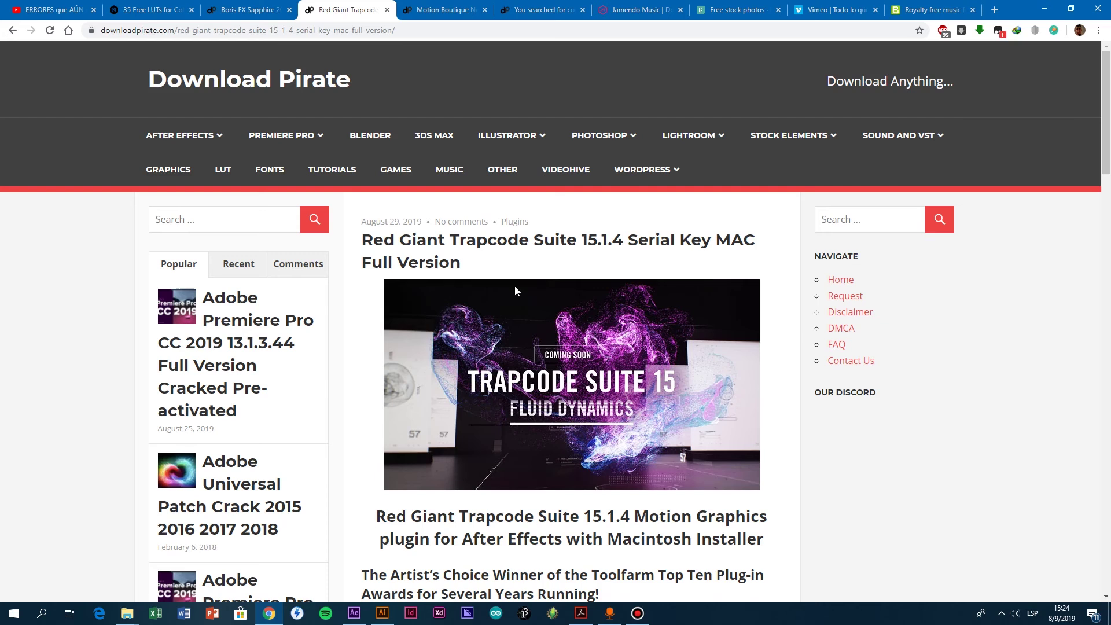
{"action": "scroll", "coordinate": [515, 288], "scroll_direction": "down", "scroll_amount": 15}
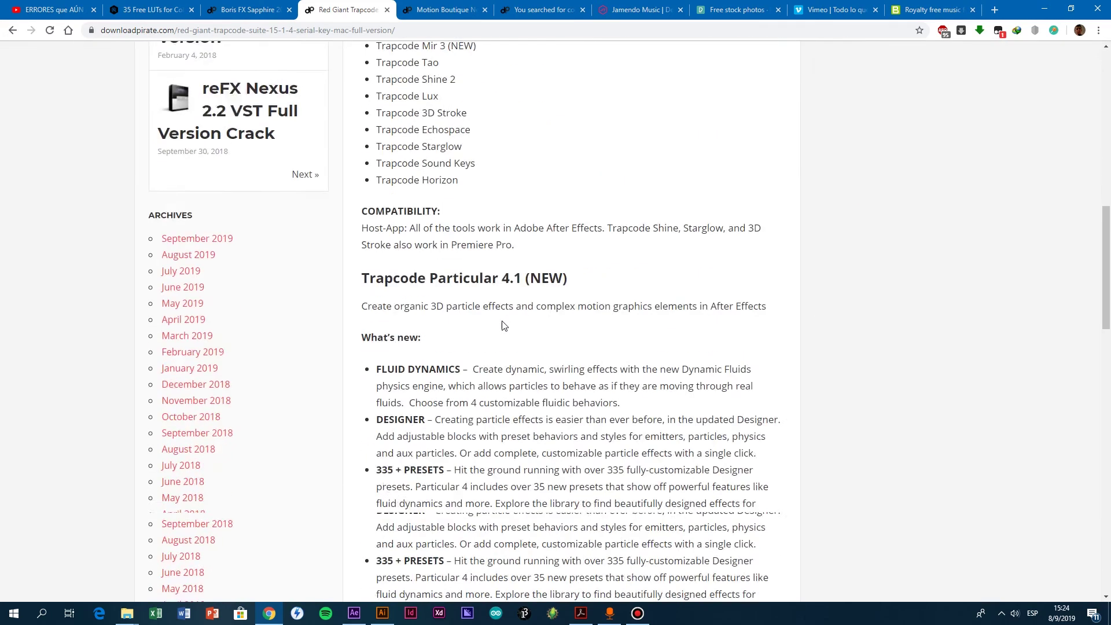
{"action": "scroll", "coordinate": [481, 330], "scroll_direction": "up", "scroll_amount": 4}
{"action": "scroll", "coordinate": [456, 340], "scroll_direction": "down", "scroll_amount": 5}
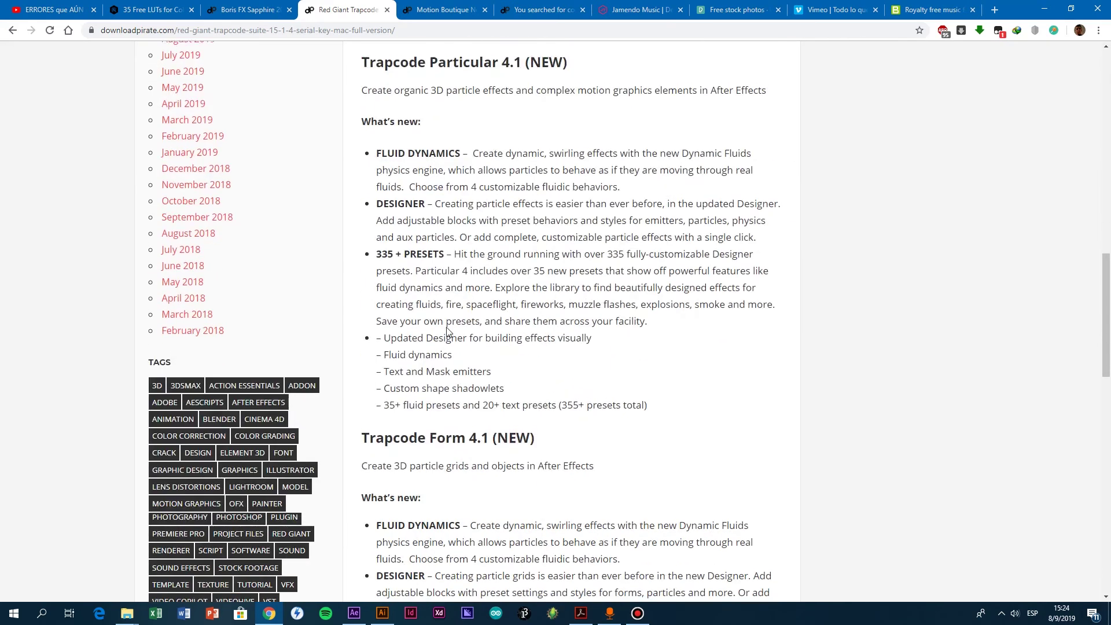
{"action": "scroll", "coordinate": [447, 328], "scroll_direction": "up", "scroll_amount": 7}
{"action": "scroll", "coordinate": [475, 270], "scroll_direction": "up", "scroll_amount": 7}
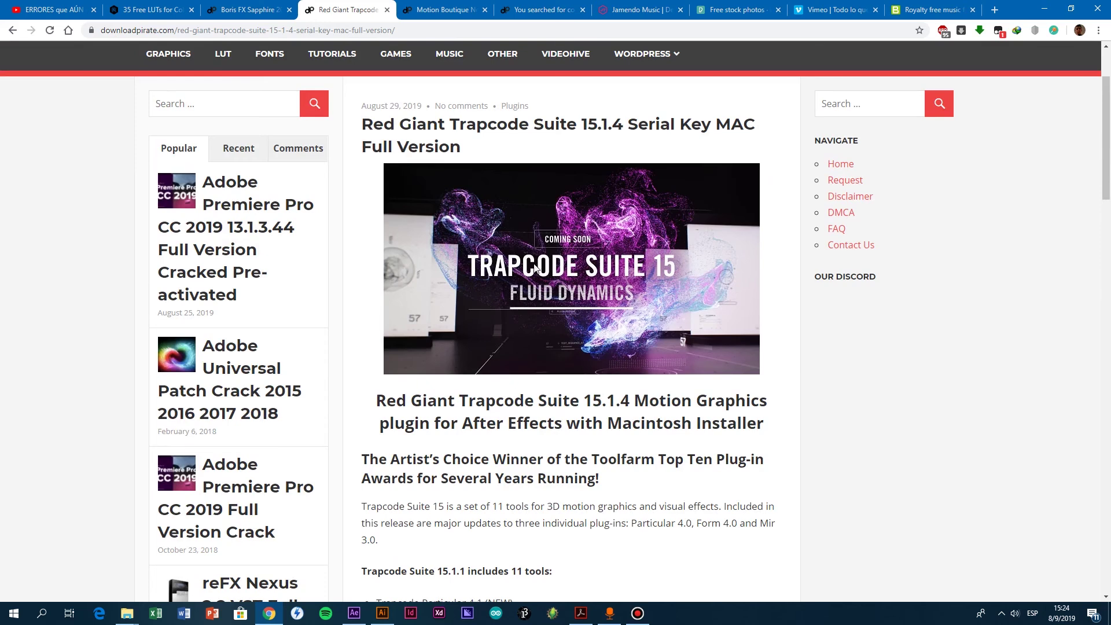
Step: Examine the list of included Trapcode Suite tools, highlighting the Trapcode Particular 4.1 and Trapcode Form 4.1 entries
{"action": "scroll", "coordinate": [512, 304], "scroll_direction": "down", "scroll_amount": 6}
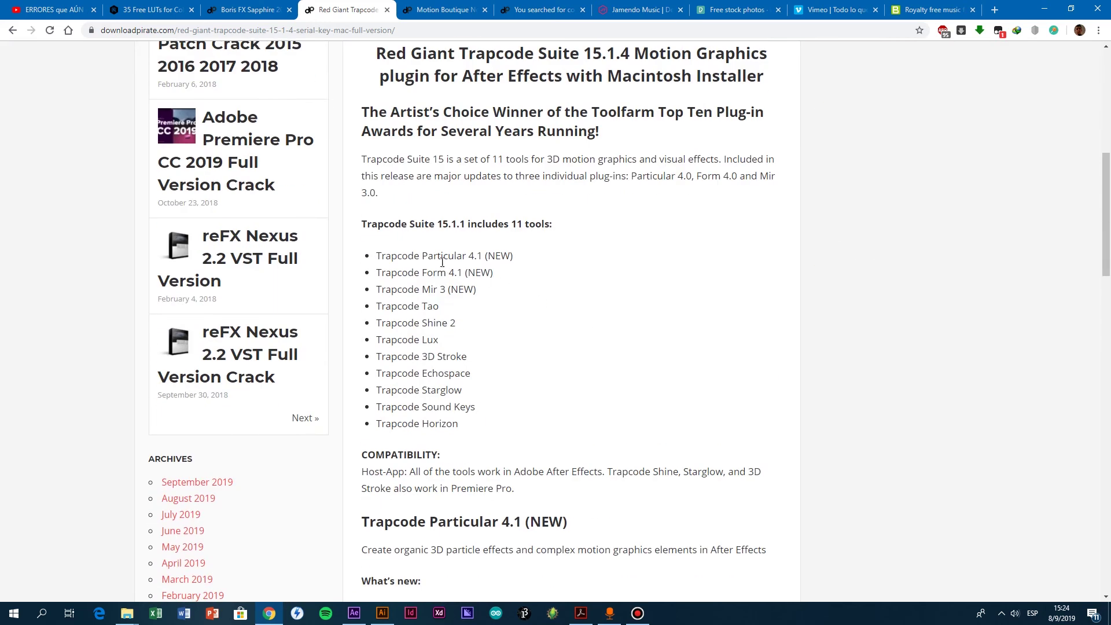
{"action": "left_click_drag", "start_coordinate": [422, 255], "coordinate": [457, 256]}
{"action": "scroll", "coordinate": [588, 273], "scroll_direction": "up", "scroll_amount": 7}
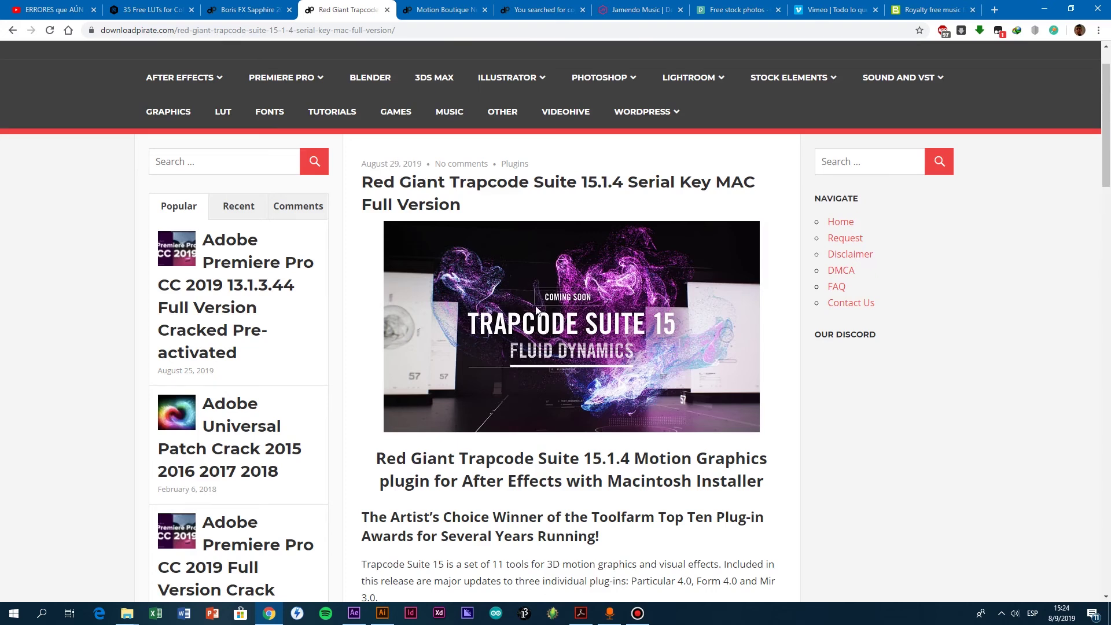
{"action": "scroll", "coordinate": [535, 303], "scroll_direction": "down", "scroll_amount": 4}
{"action": "scroll", "coordinate": [528, 400], "scroll_direction": "down", "scroll_amount": 3}
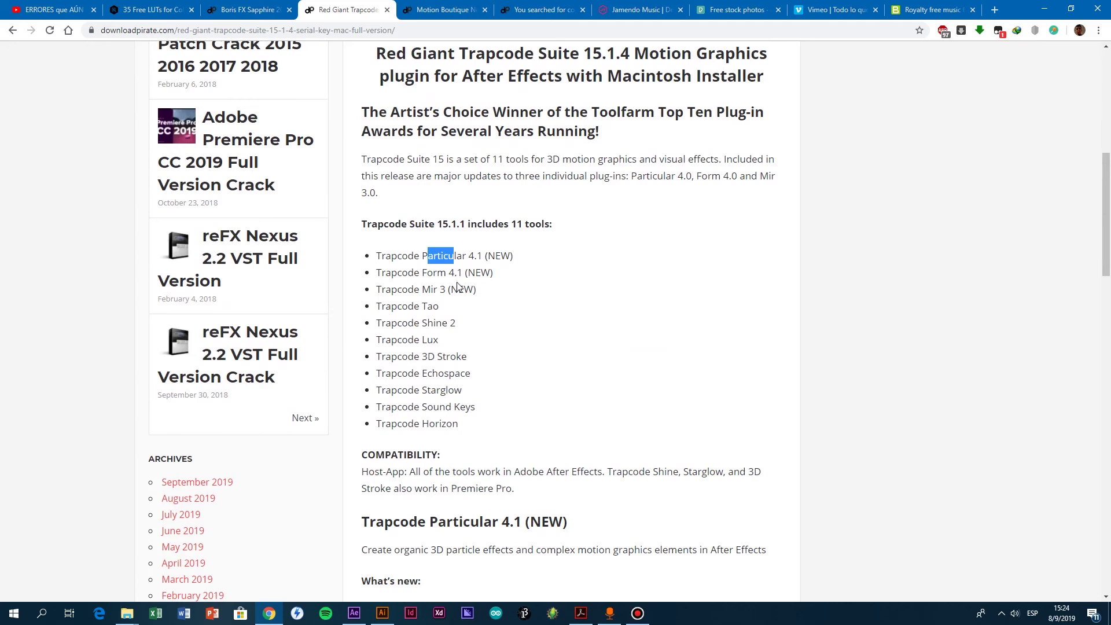
{"action": "left_click_drag", "start_coordinate": [402, 273], "coordinate": [455, 273]}
{"action": "scroll", "coordinate": [478, 305], "scroll_direction": "up", "scroll_amount": 1}
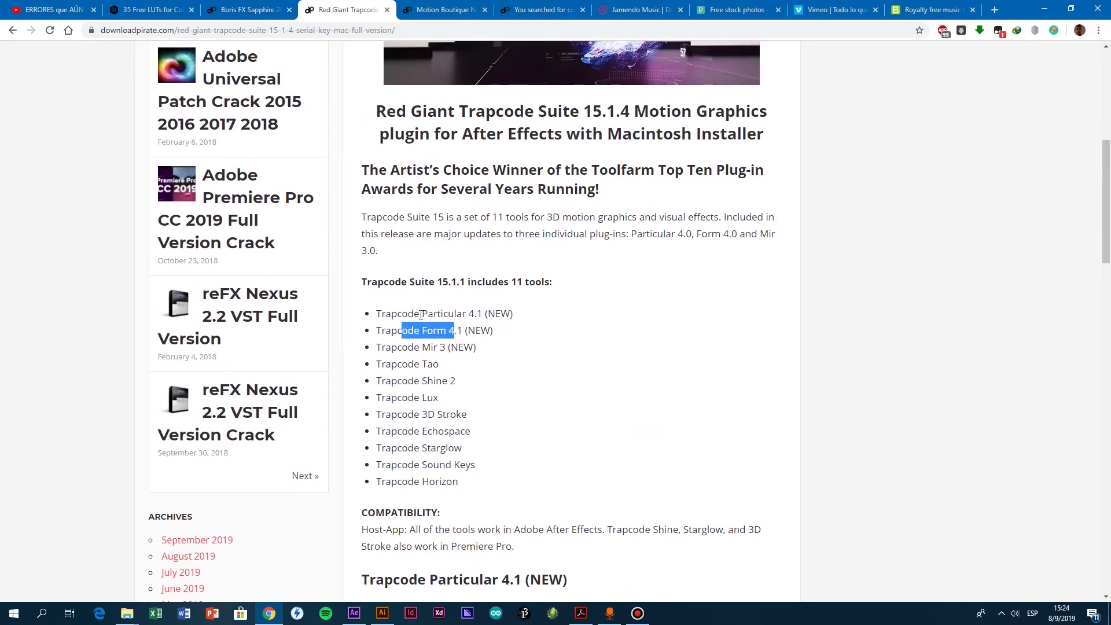
{"action": "scroll", "coordinate": [596, 300], "scroll_direction": "up", "scroll_amount": 6}
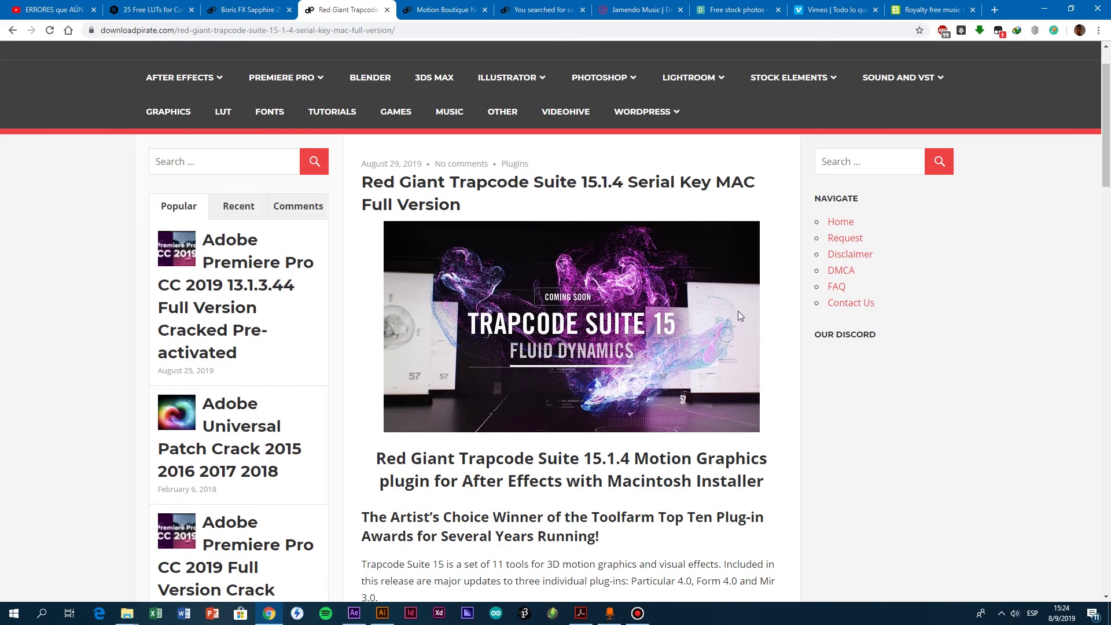
Step: Review the list of included Trapcode Suite tools, highlighting the Trapcode Lux entry, and return to the start of the article
{"action": "scroll", "coordinate": [742, 312], "scroll_direction": "down", "scroll_amount": 4}
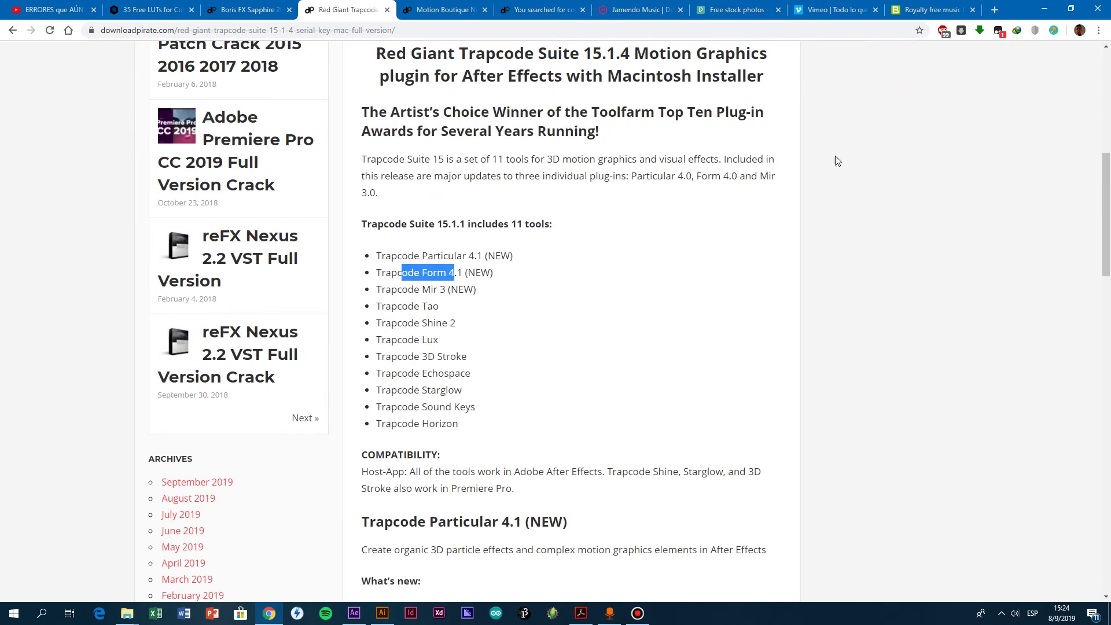
{"action": "left_click_drag", "start_coordinate": [392, 341], "coordinate": [441, 340]}
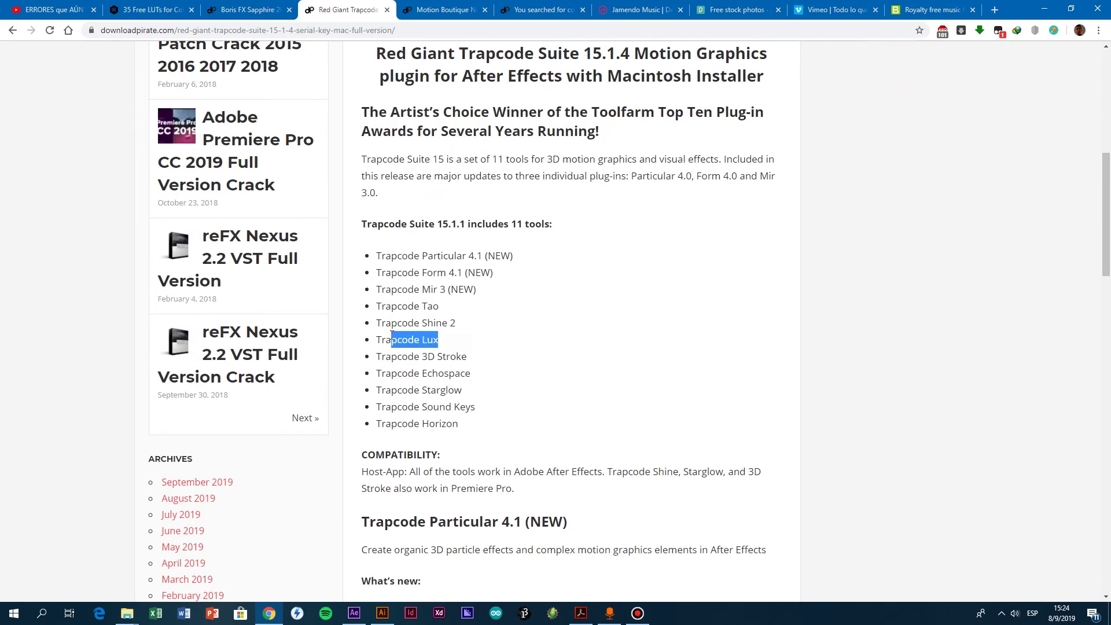
{"action": "scroll", "coordinate": [557, 362], "scroll_direction": "up", "scroll_amount": 3}
{"action": "scroll", "coordinate": [557, 362], "scroll_direction": "up", "scroll_amount": 1}
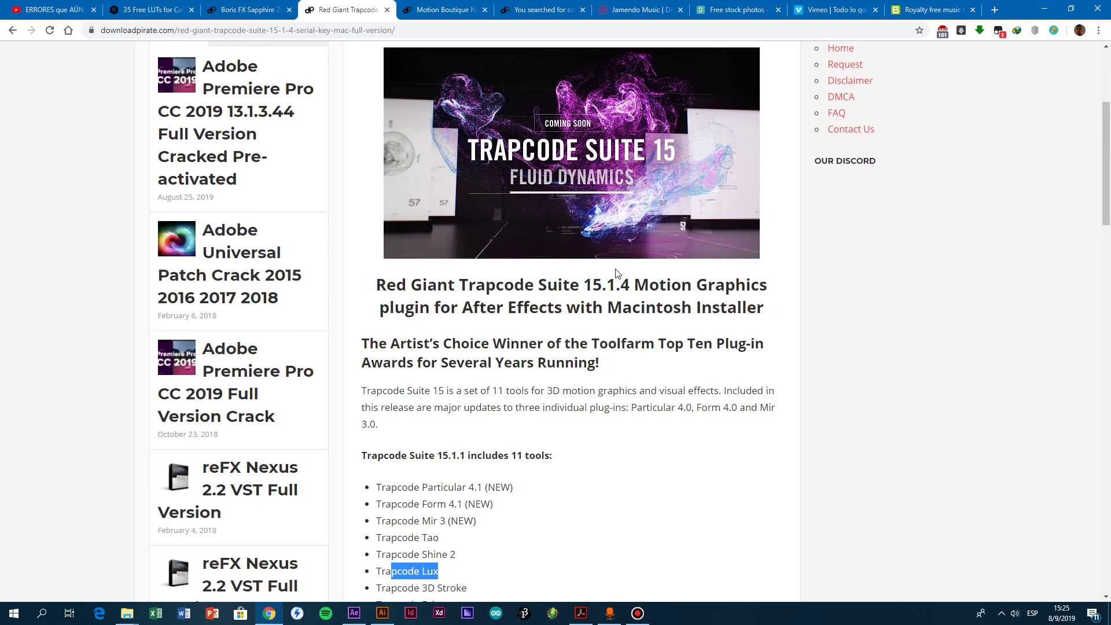
{"action": "scroll", "coordinate": [593, 285], "scroll_direction": "up", "scroll_amount": 4}
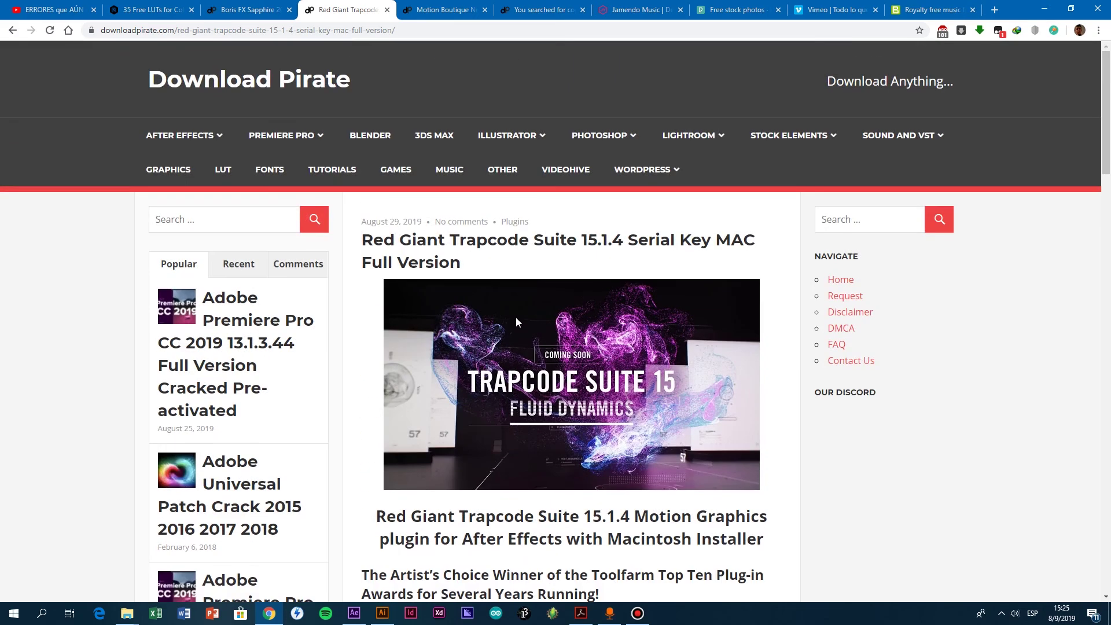
Step: Revisit the Boris FX Sapphire 2019.52 and Red Giant Trapcode Suite 15.1.4 pages, highlighting their article titles
{"action": "left_click", "coordinate": [249, 10]}
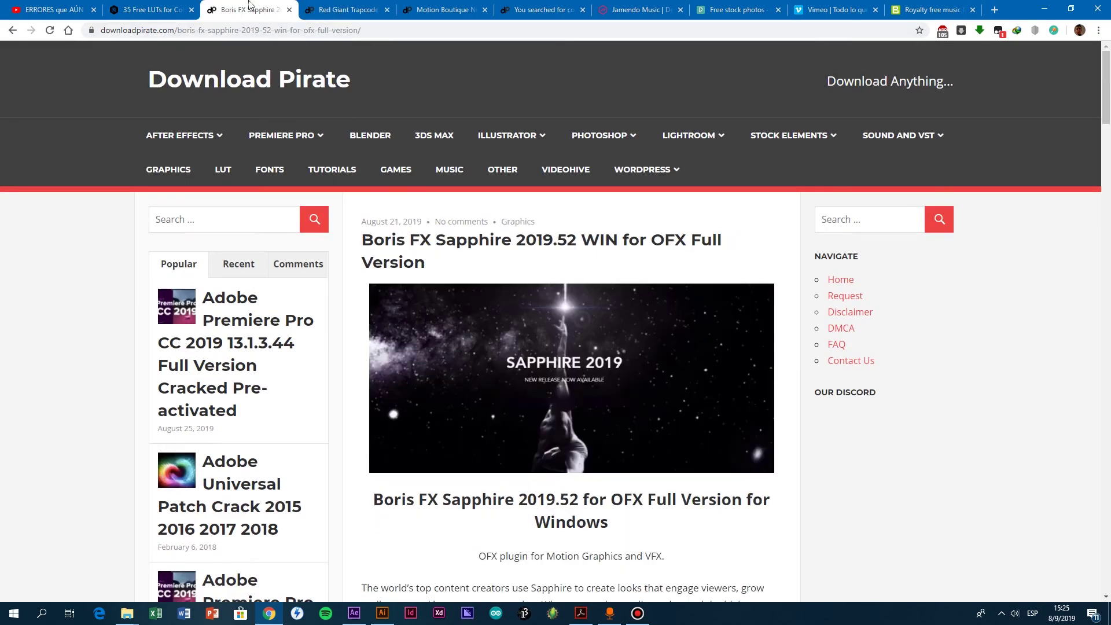
{"action": "triple_click", "coordinate": [450, 265]}
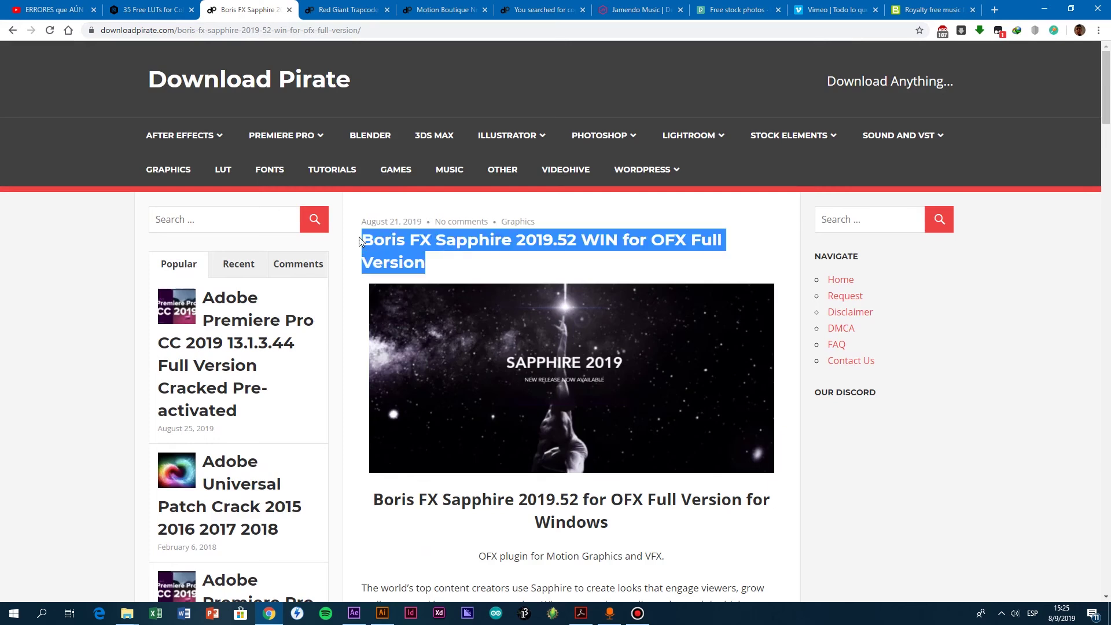
{"action": "left_click", "coordinate": [329, 7]}
{"action": "left_click_drag", "start_coordinate": [484, 268], "coordinate": [384, 239]}
{"action": "left_click", "coordinate": [479, 259]}
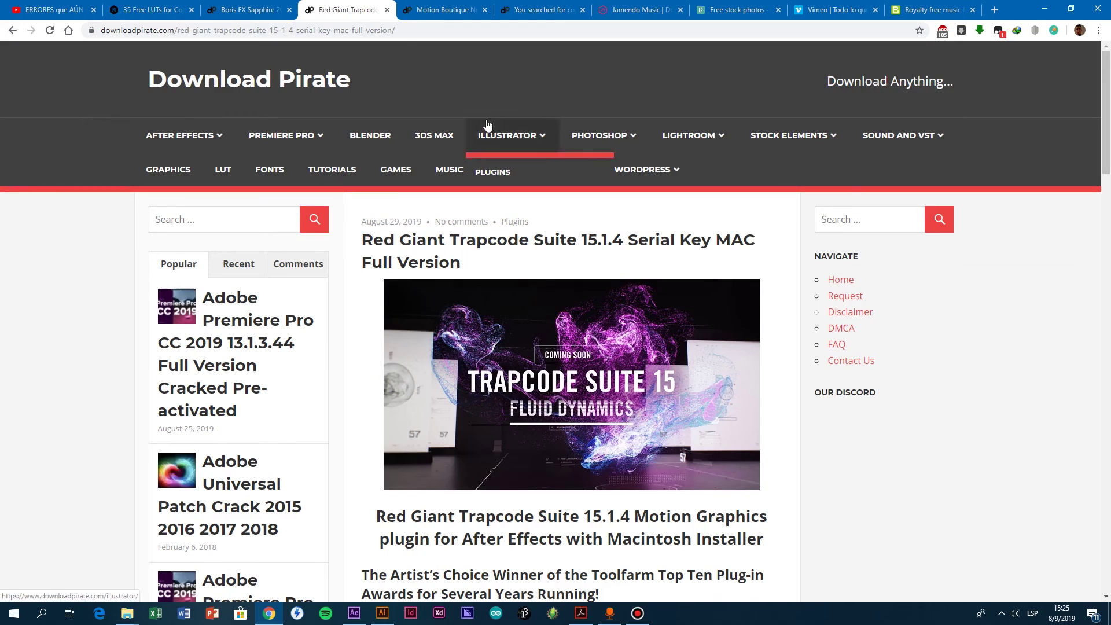
Step: Open the Motion Boutique Newton 3.0 page and examine its 2D physics engine heading and main features list
{"action": "left_click", "coordinate": [443, 9]}
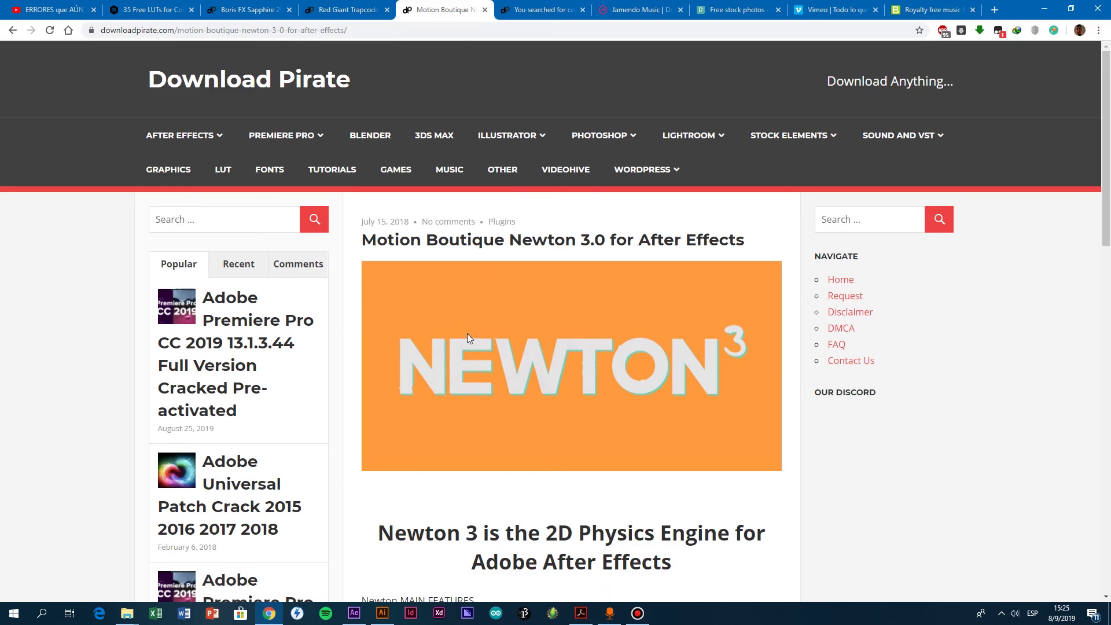
{"action": "scroll", "coordinate": [476, 348], "scroll_direction": "down", "scroll_amount": 5}
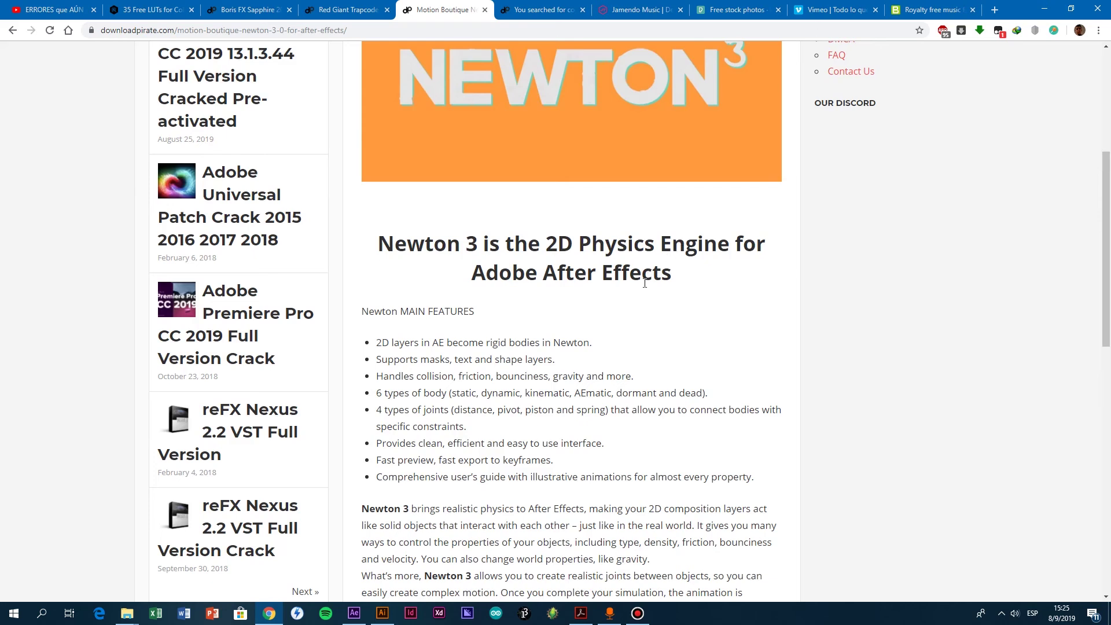
{"action": "left_click_drag", "start_coordinate": [573, 244], "coordinate": [490, 244]}
{"action": "scroll", "coordinate": [544, 346], "scroll_direction": "up", "scroll_amount": 2}
{"action": "scroll", "coordinate": [544, 346], "scroll_direction": "up", "scroll_amount": 2}
{"action": "scroll", "coordinate": [521, 348], "scroll_direction": "down", "scroll_amount": 3}
{"action": "left_click", "coordinate": [434, 246]}
{"action": "scroll", "coordinate": [684, 312], "scroll_direction": "up", "scroll_amount": 3}
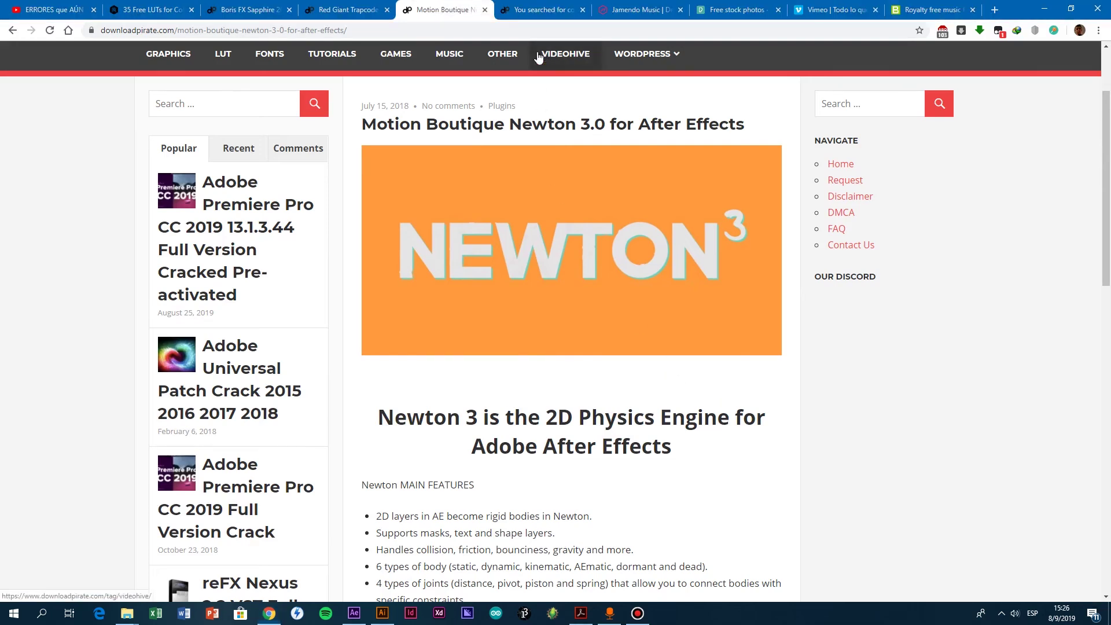
Step: Open the copilot search results and look through the listed Video Copilot plug-ins and packs for After Effects
{"action": "left_click", "coordinate": [525, 6]}
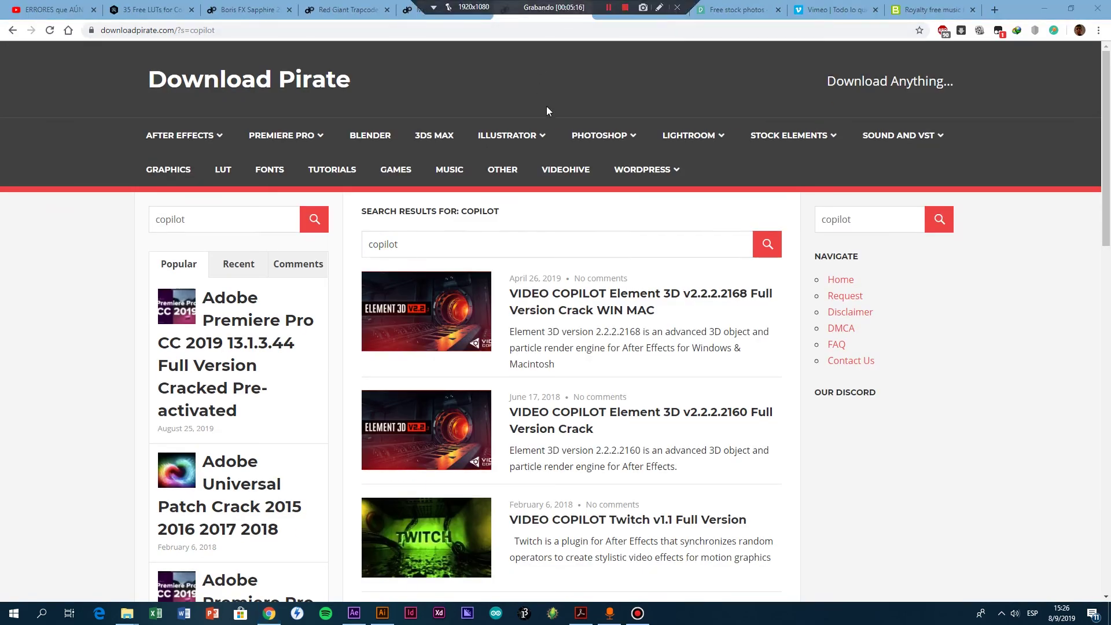
{"action": "scroll", "coordinate": [583, 317], "scroll_direction": "down", "scroll_amount": 2}
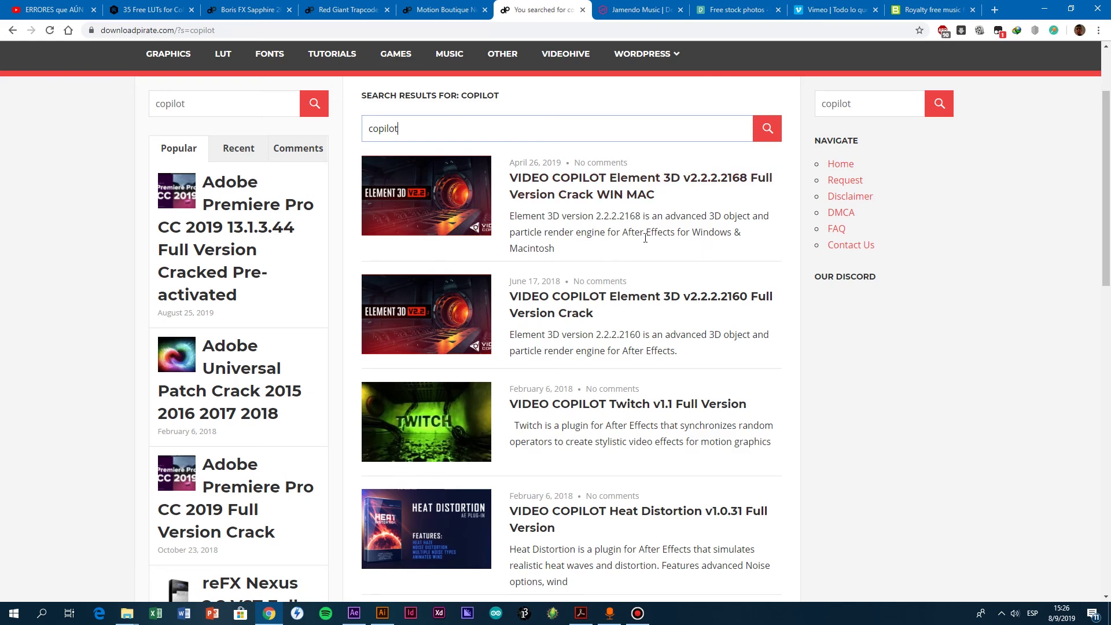
{"action": "scroll", "coordinate": [543, 333], "scroll_direction": "down", "scroll_amount": 5}
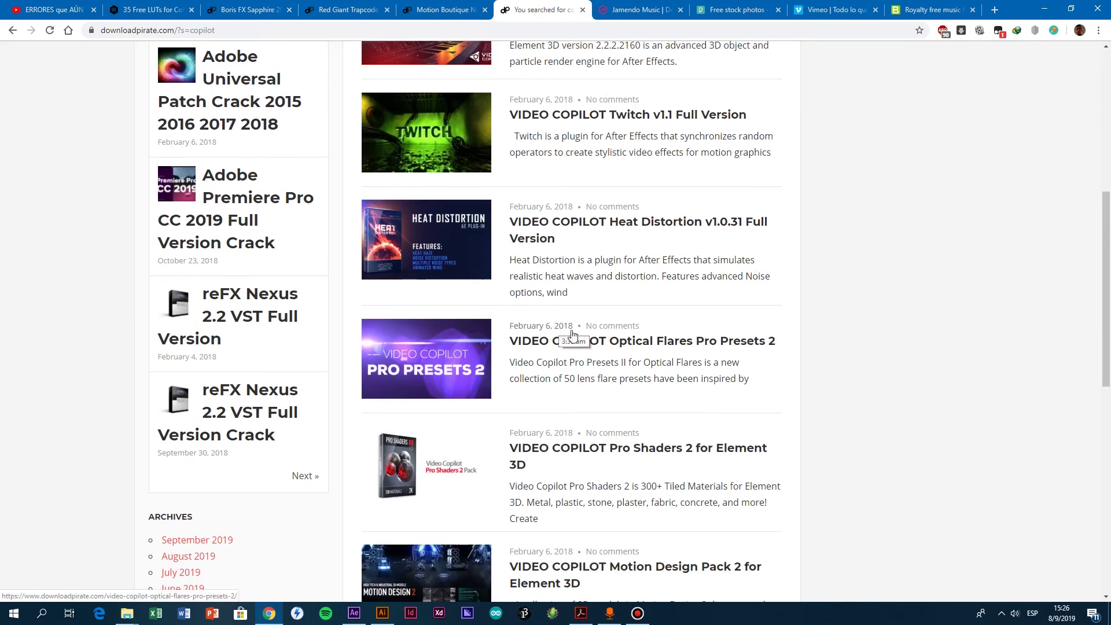
{"action": "scroll", "coordinate": [501, 318], "scroll_direction": "up", "scroll_amount": 7}
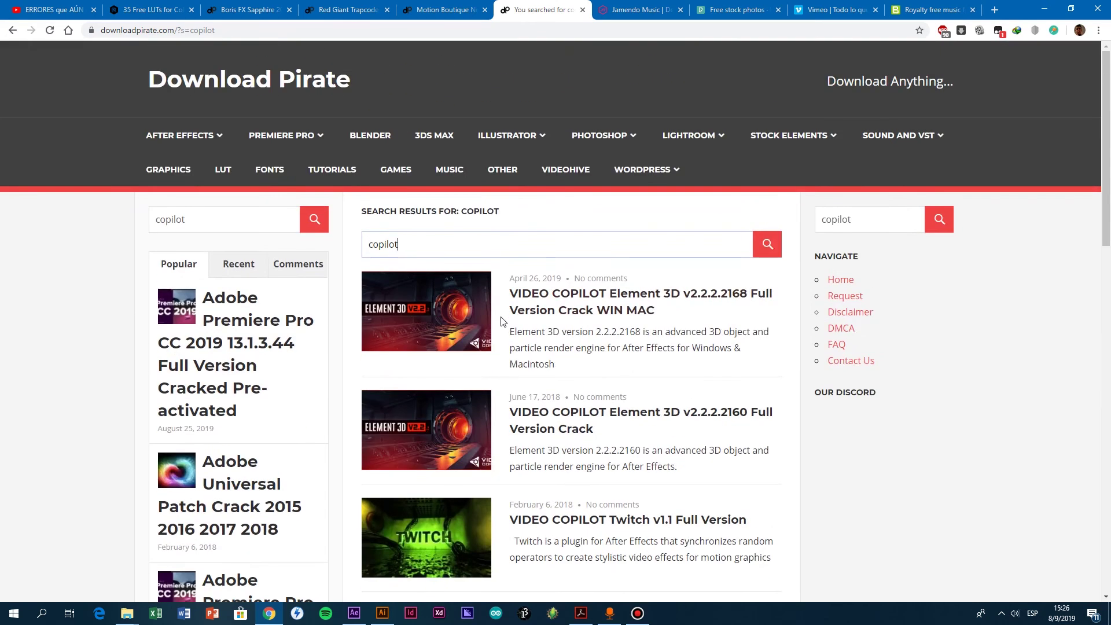
{"action": "scroll", "coordinate": [503, 322], "scroll_direction": "down", "scroll_amount": 3}
{"action": "scroll", "coordinate": [501, 321], "scroll_direction": "down", "scroll_amount": 2}
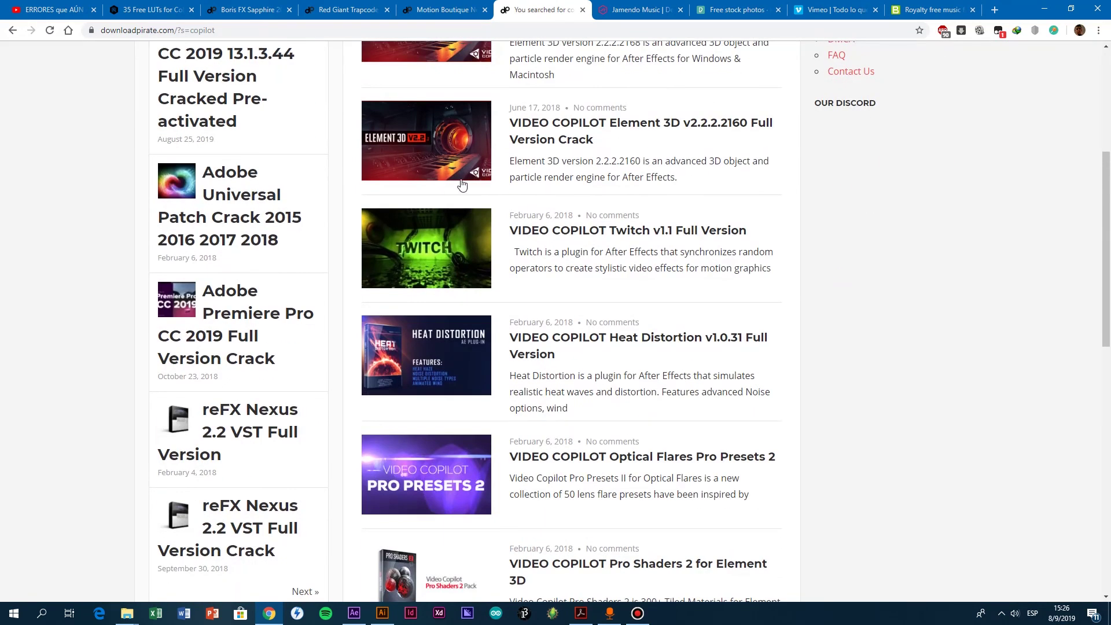
{"action": "scroll", "coordinate": [549, 195], "scroll_direction": "up", "scroll_amount": 3}
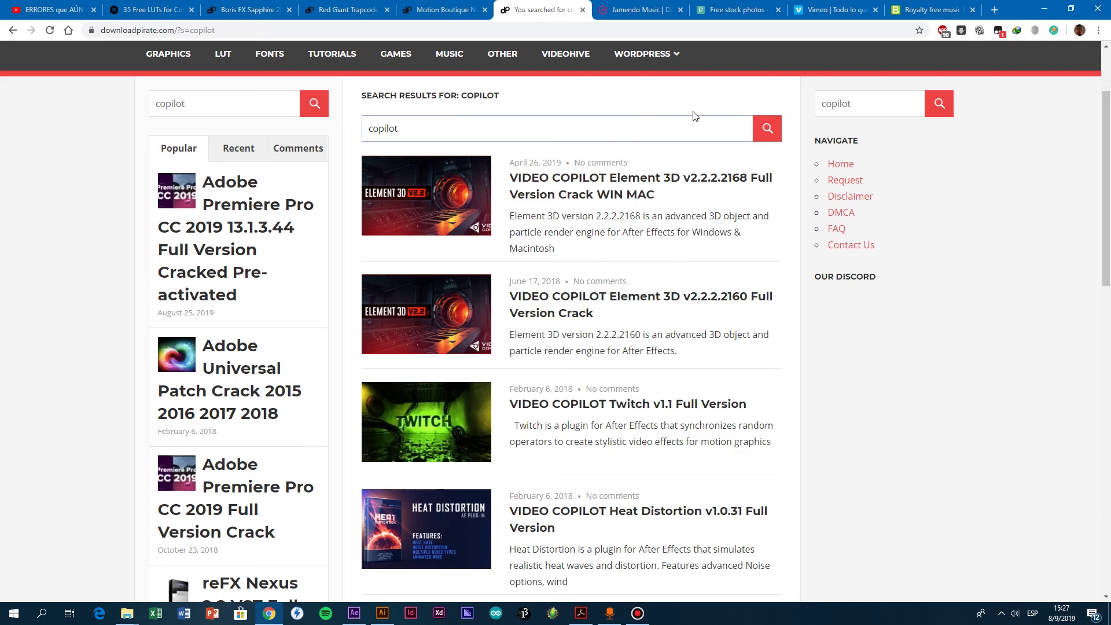
Step: View the Jamendo home page and its web address, followed by Bensound's royalty free music catalogue
{"action": "key", "text": "ctrl+Tab"}
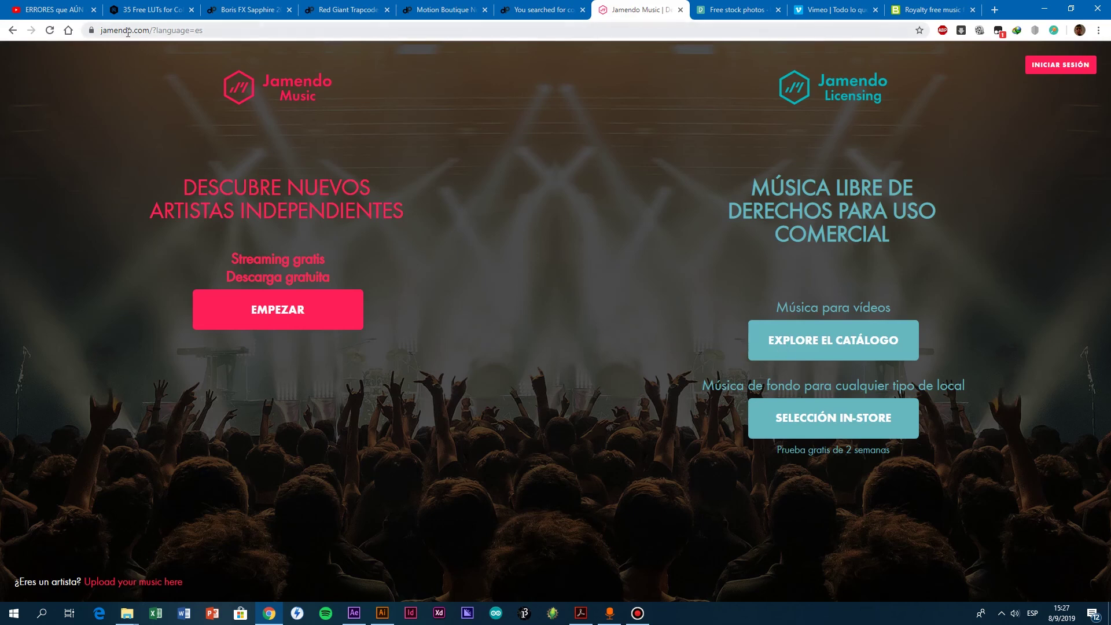
{"action": "left_click", "coordinate": [219, 30]}
{"action": "left_click", "coordinate": [586, 151]}
{"action": "left_click", "coordinate": [921, 10]}
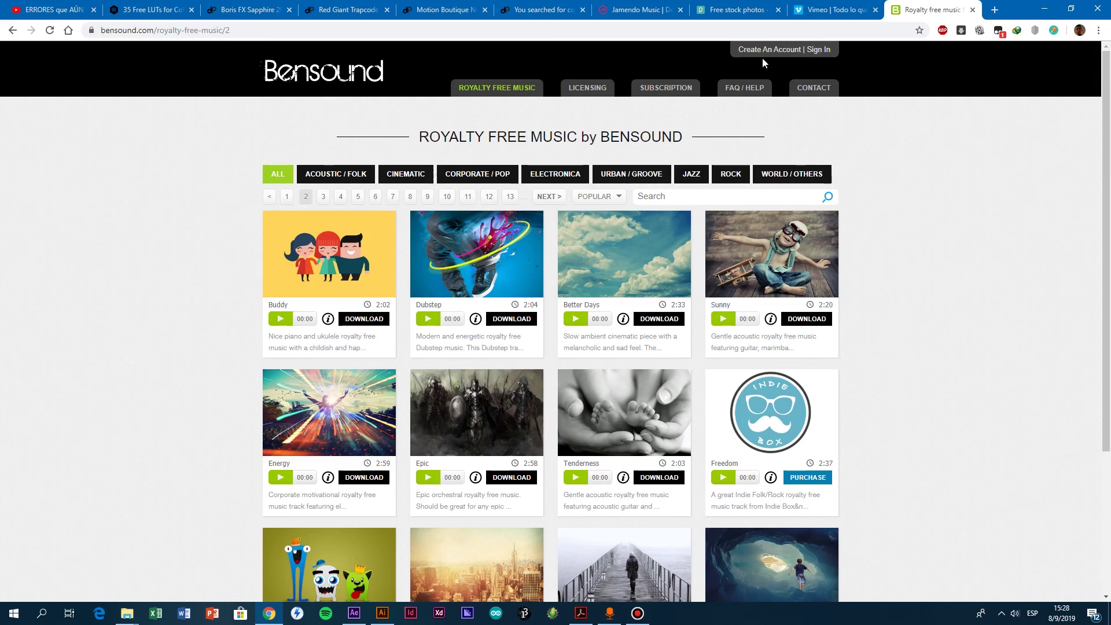
Step: Open the Pexels home page, browse its free stock photos and return to the start of the page
{"action": "left_click", "coordinate": [747, 11]}
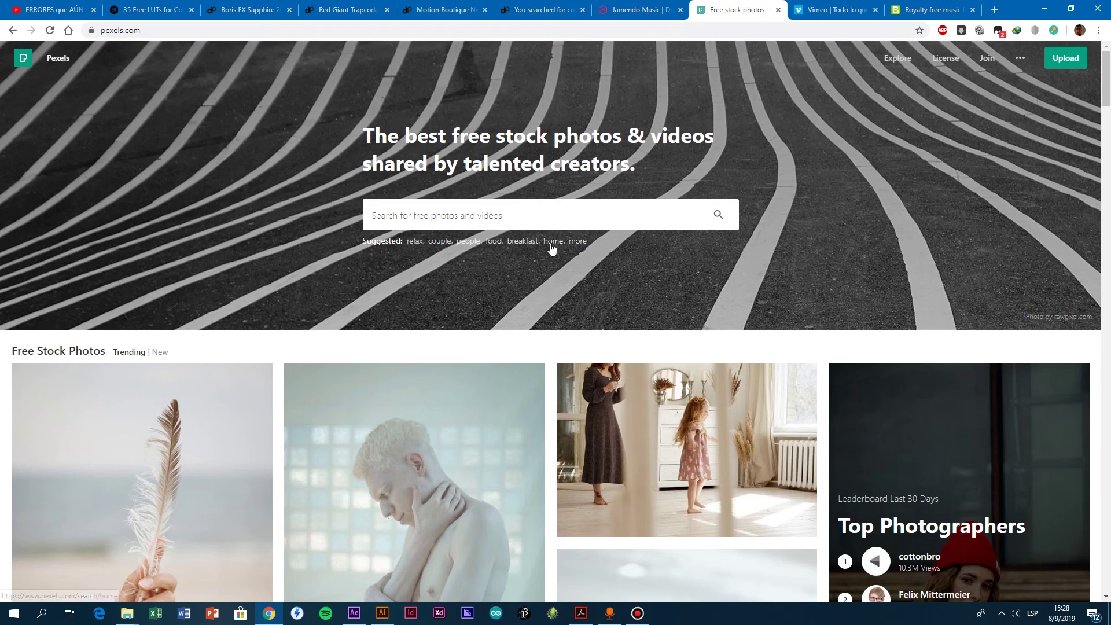
{"action": "scroll", "coordinate": [551, 248], "scroll_direction": "down", "scroll_amount": 10}
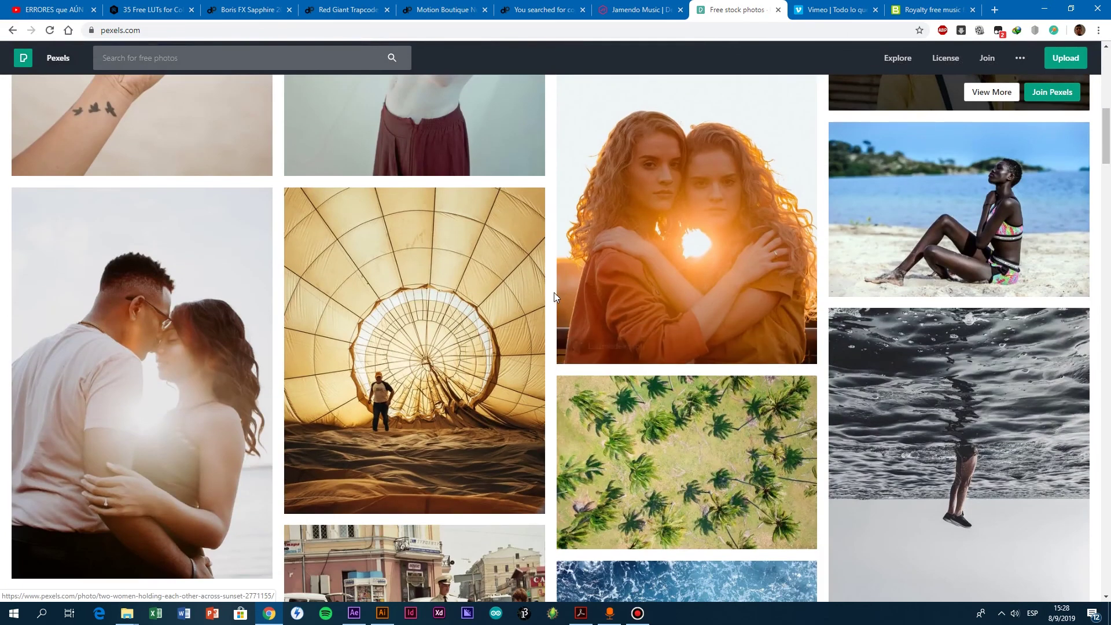
{"action": "scroll", "coordinate": [602, 285], "scroll_direction": "up", "scroll_amount": 10}
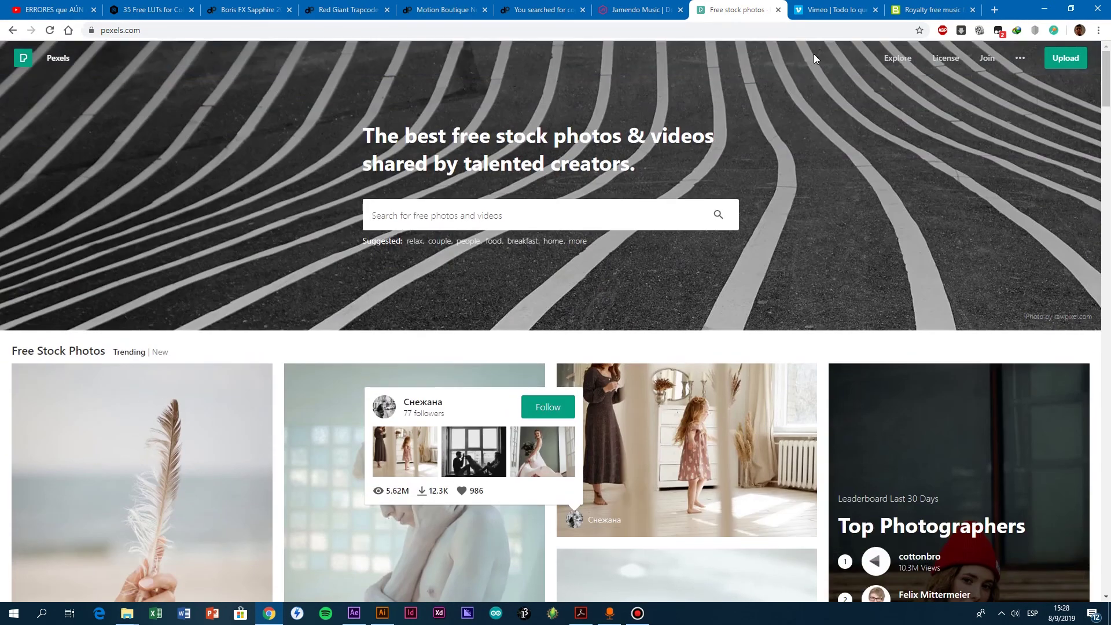
Step: Open the Vimeo home page, skim its content and return to the main heading at the start
{"action": "left_click", "coordinate": [822, 17]}
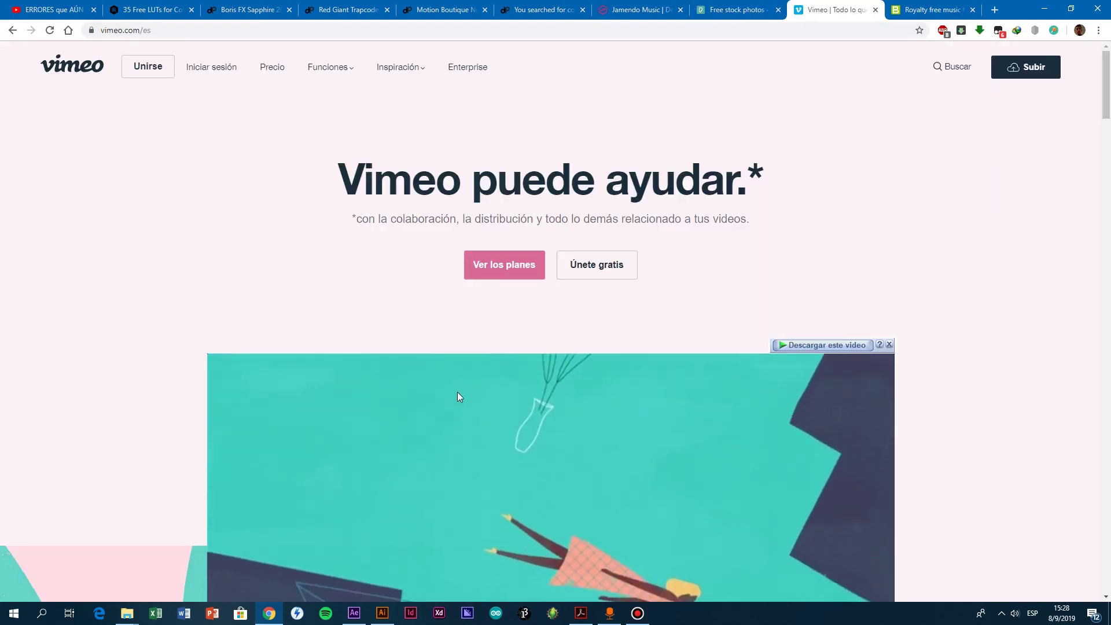
{"action": "scroll", "coordinate": [458, 393], "scroll_direction": "down", "scroll_amount": 3}
{"action": "scroll", "coordinate": [458, 390], "scroll_direction": "down", "scroll_amount": 5}
{"action": "scroll", "coordinate": [458, 390], "scroll_direction": "up", "scroll_amount": 8}
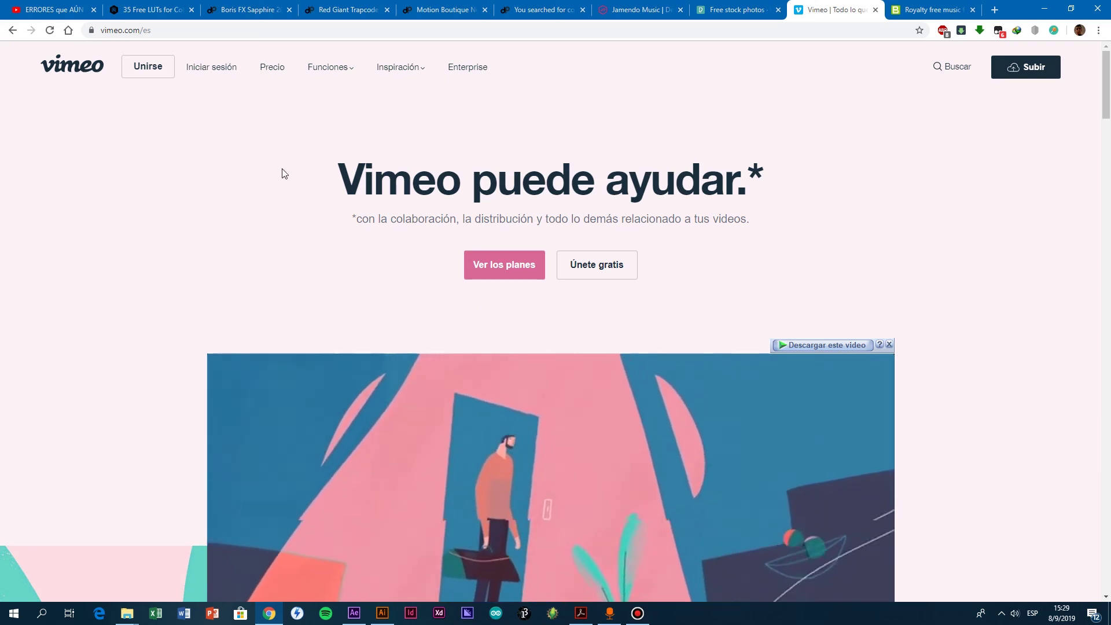
{"action": "left_click_drag", "start_coordinate": [325, 176], "coordinate": [497, 180]}
{"action": "left_click", "coordinate": [663, 280]}
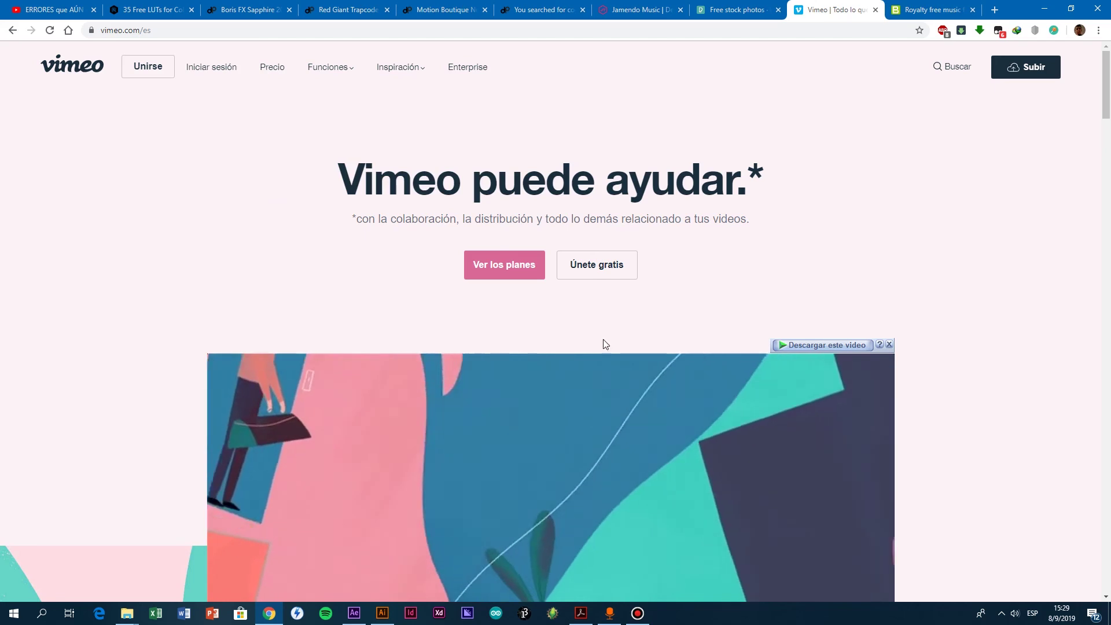